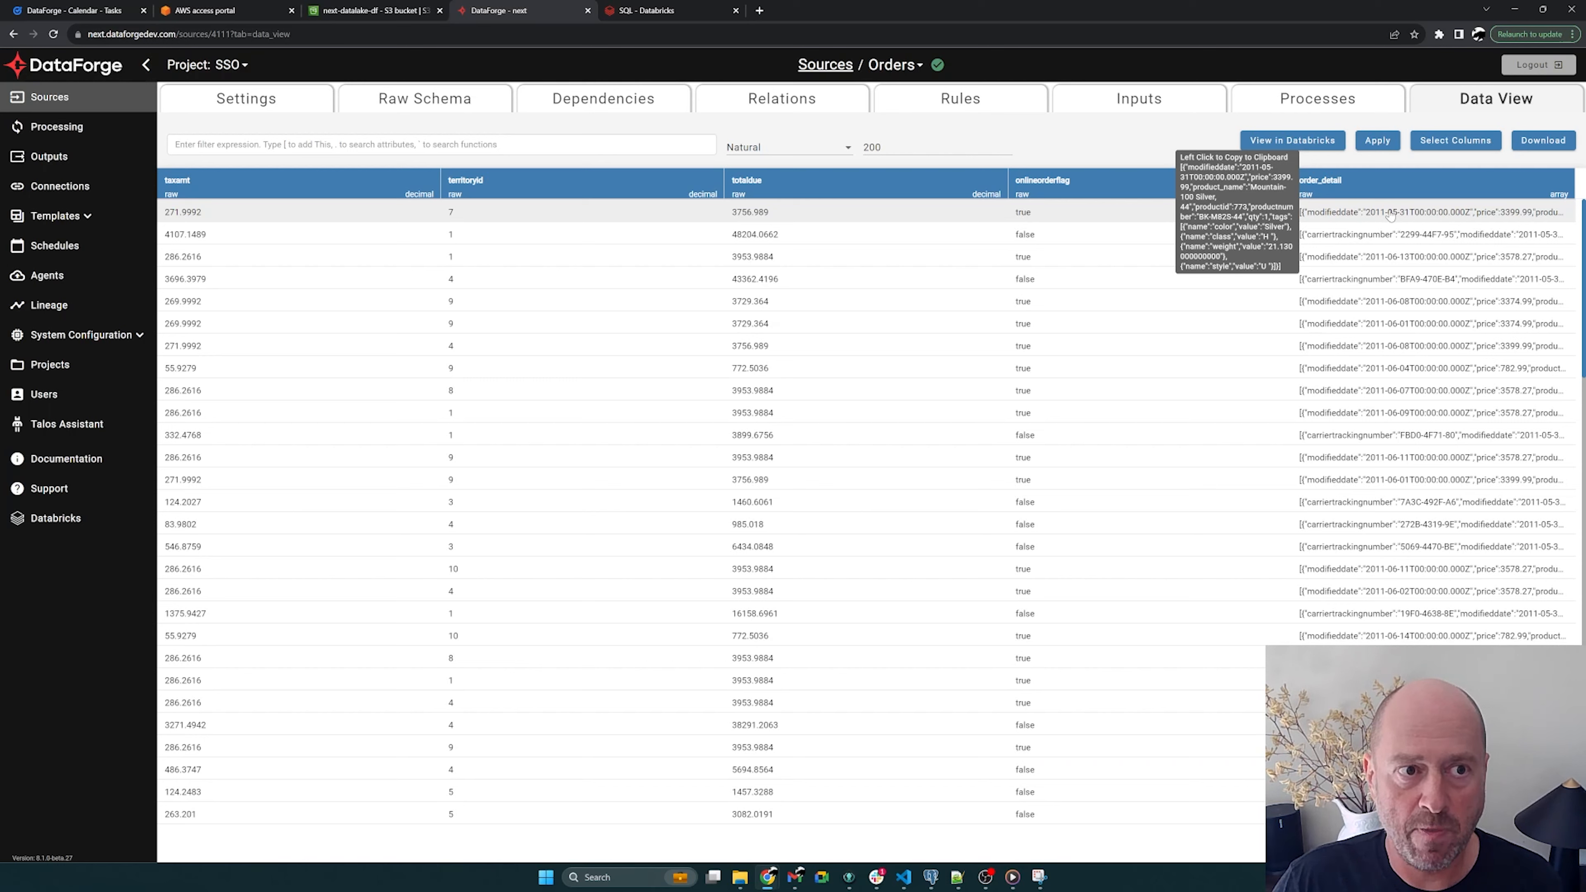
# Step: Switch to the Databricks notebook and rerun the query that refreshes and selects everything from sso.orders
pyautogui.click(653, 11)
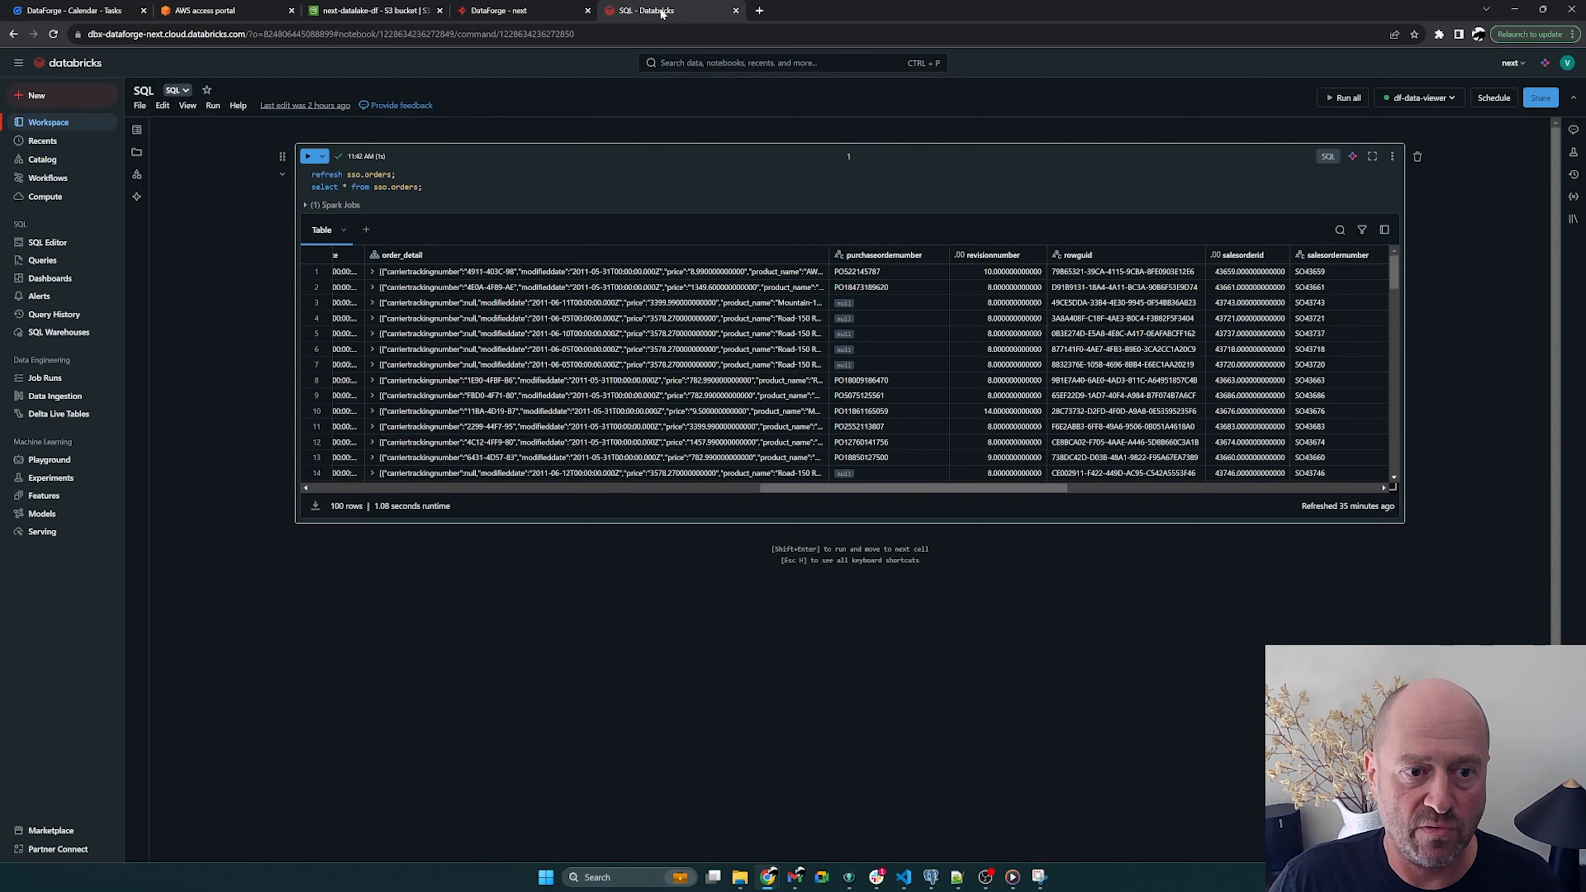
pyautogui.click(465, 183)
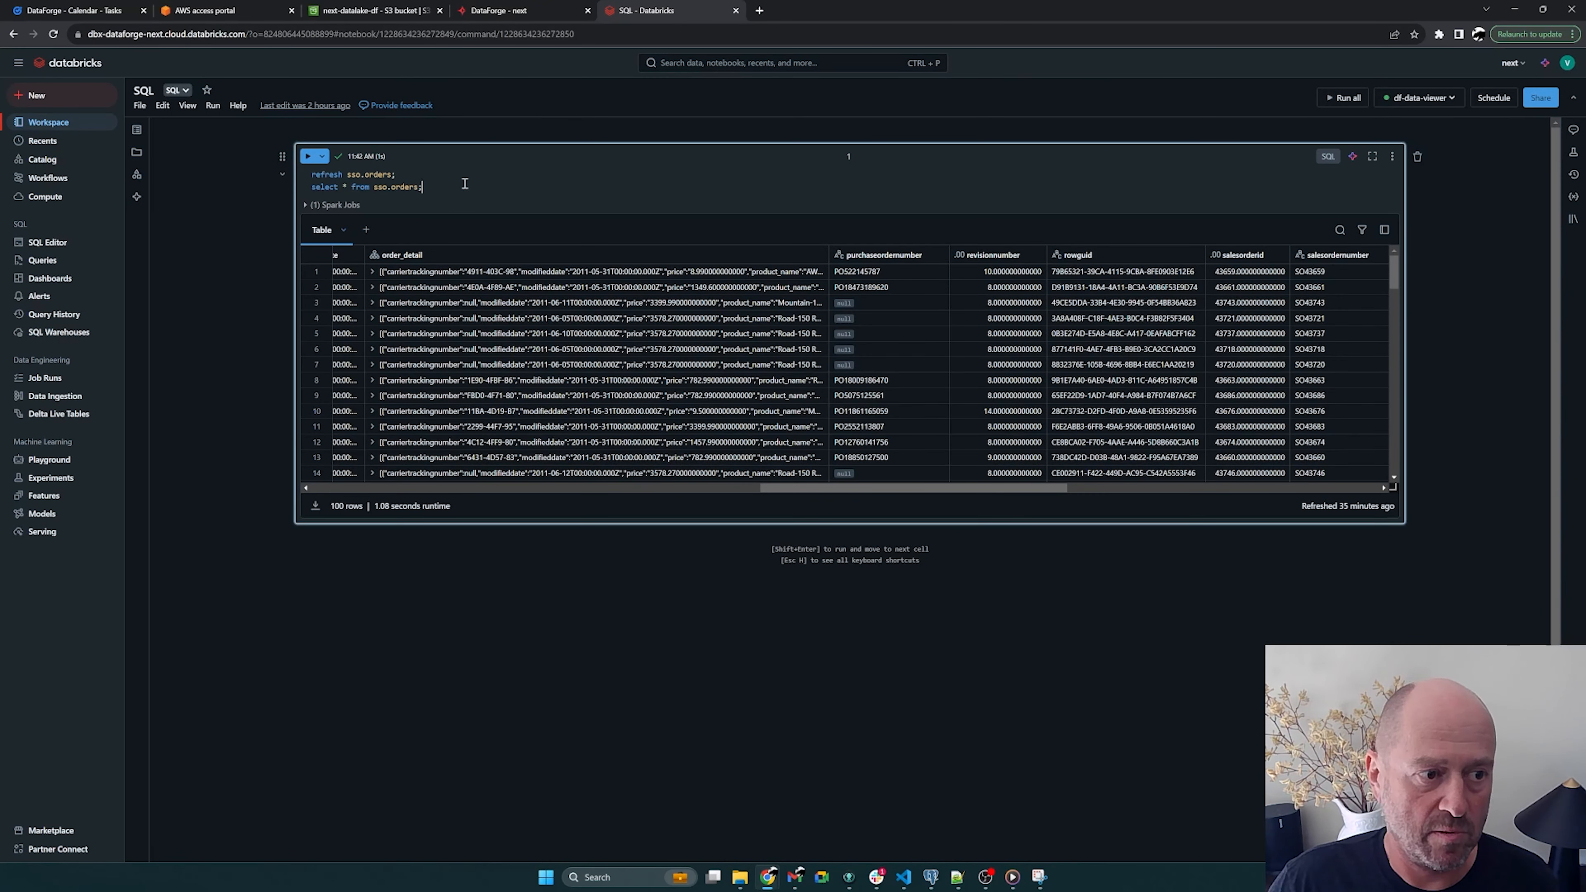
pyautogui.click(308, 157)
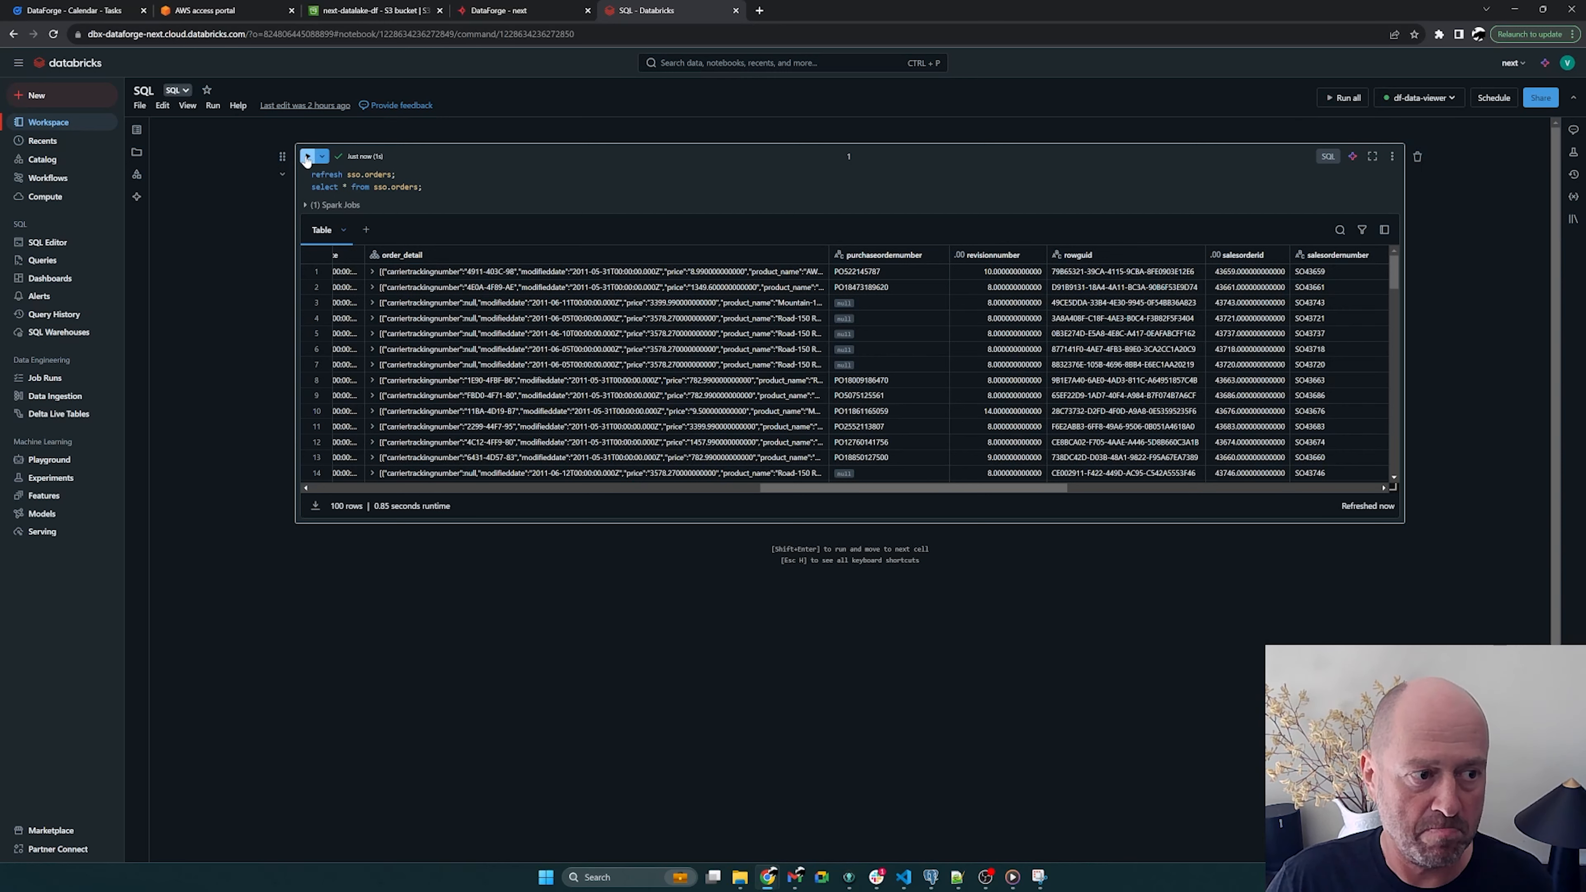
# Step: Expand the order_detail array in the second result row and its first element to examine the nested fields
pyautogui.moveTo(912, 486); pyautogui.dragTo(753, 501)
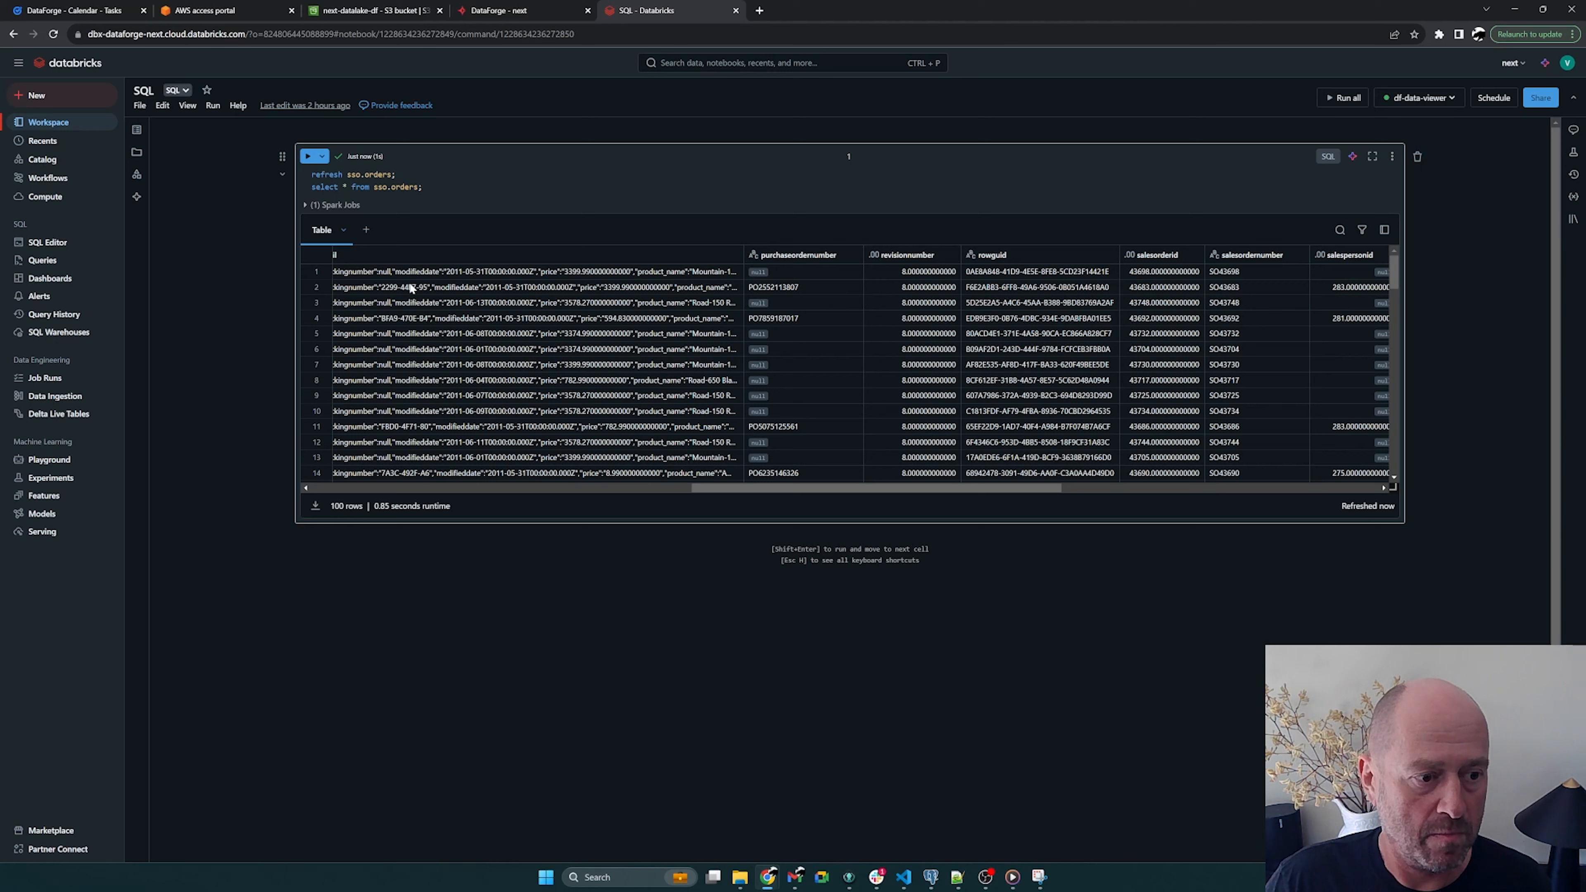
pyautogui.moveTo(752, 490); pyautogui.dragTo(651, 500)
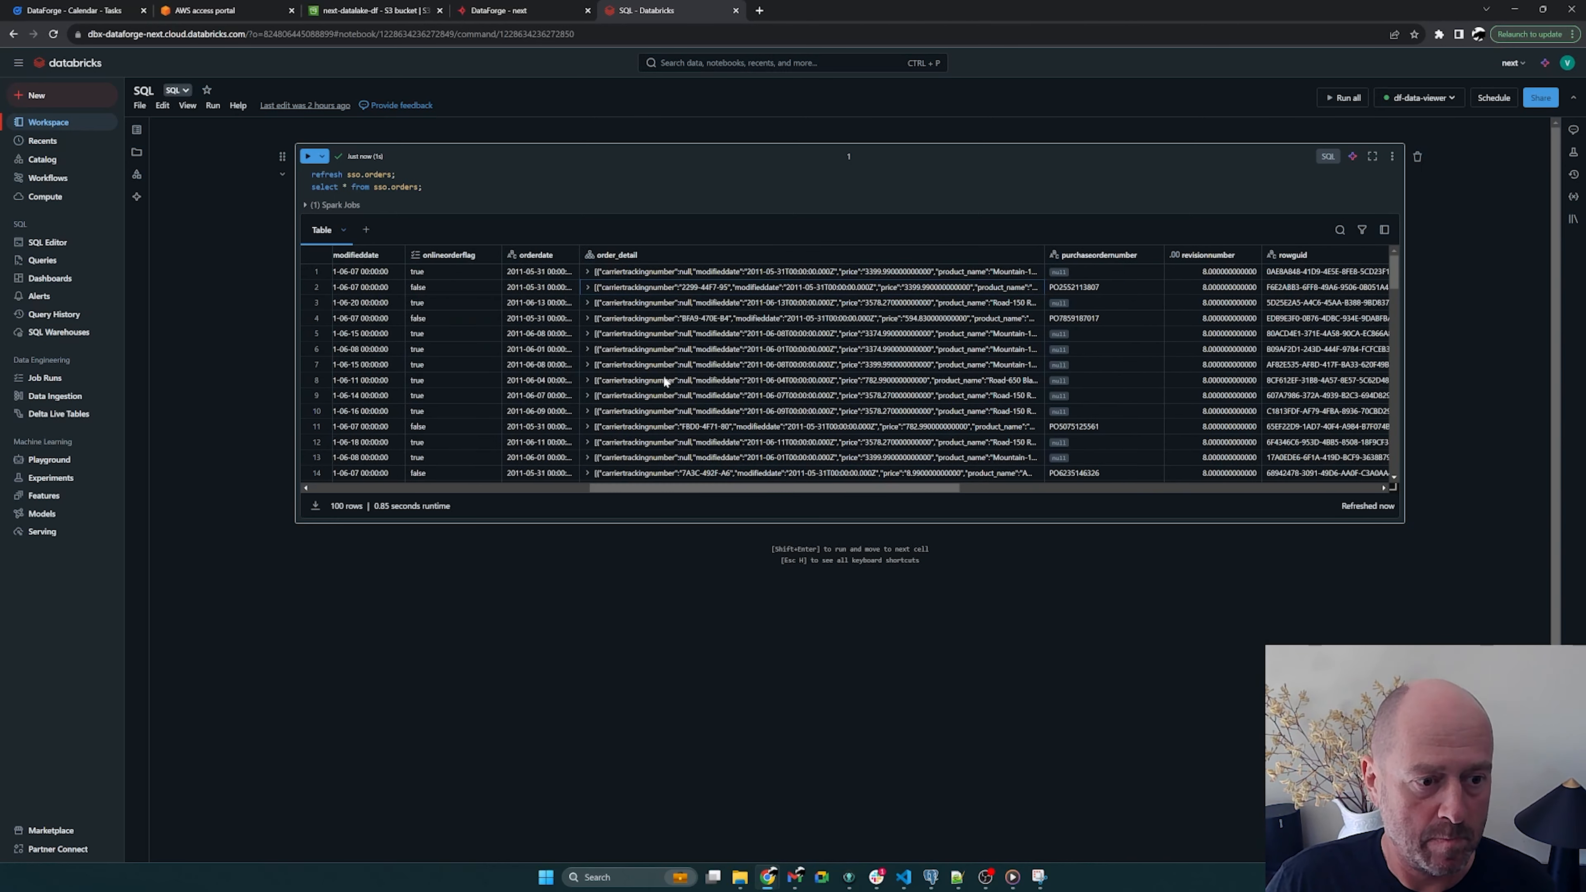
pyautogui.click(587, 288)
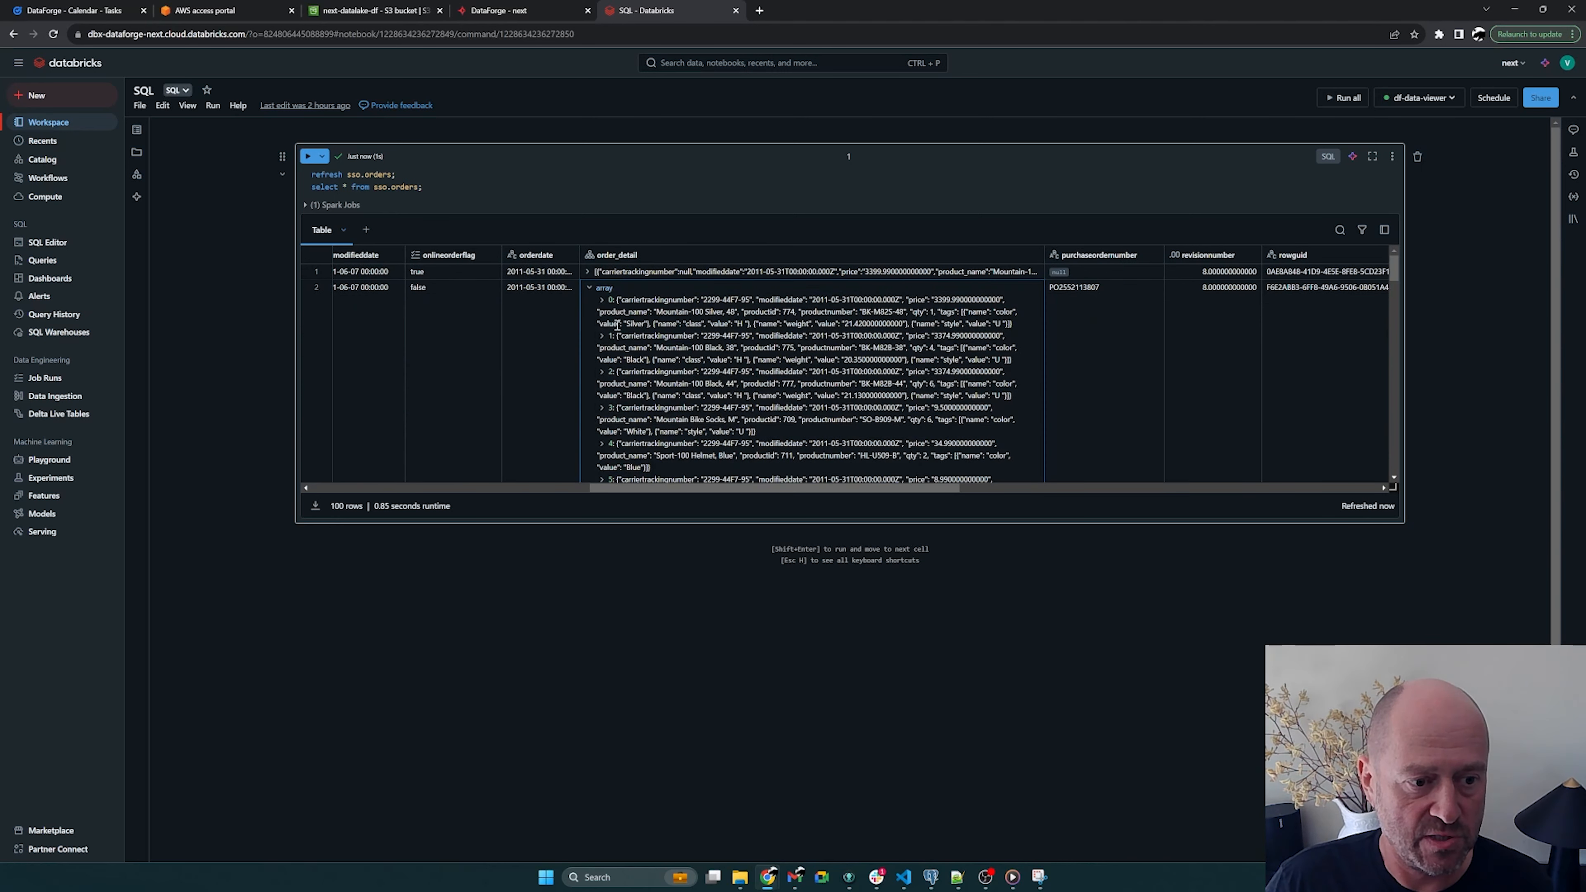
pyautogui.click(602, 300)
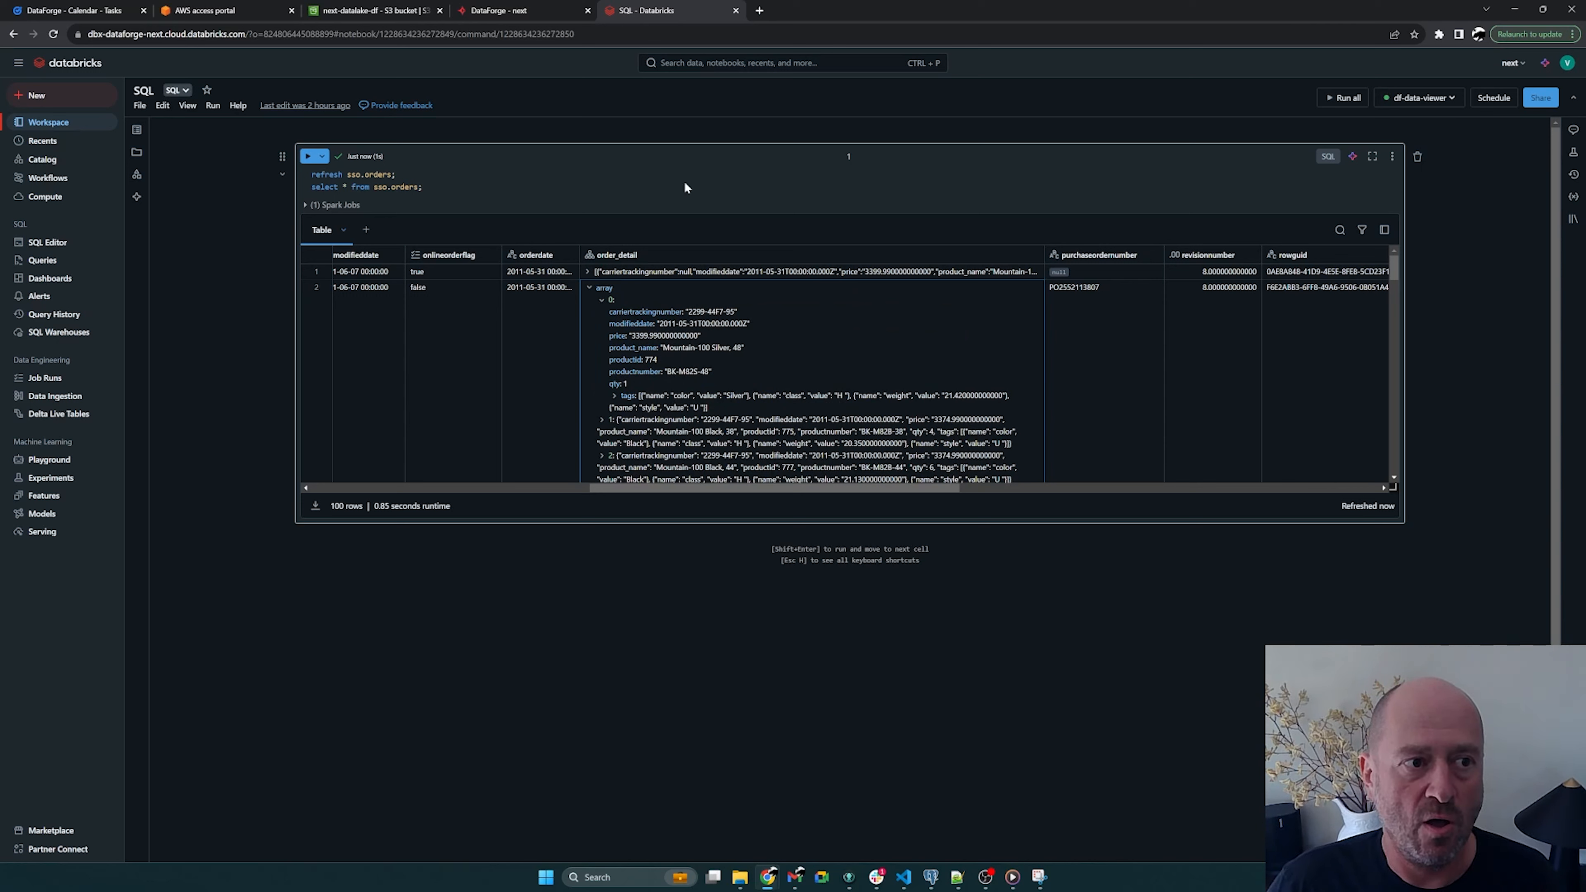
# Step: Switch back to DataForge and start a new rule named details on the Orders source
pyautogui.click(547, 11)
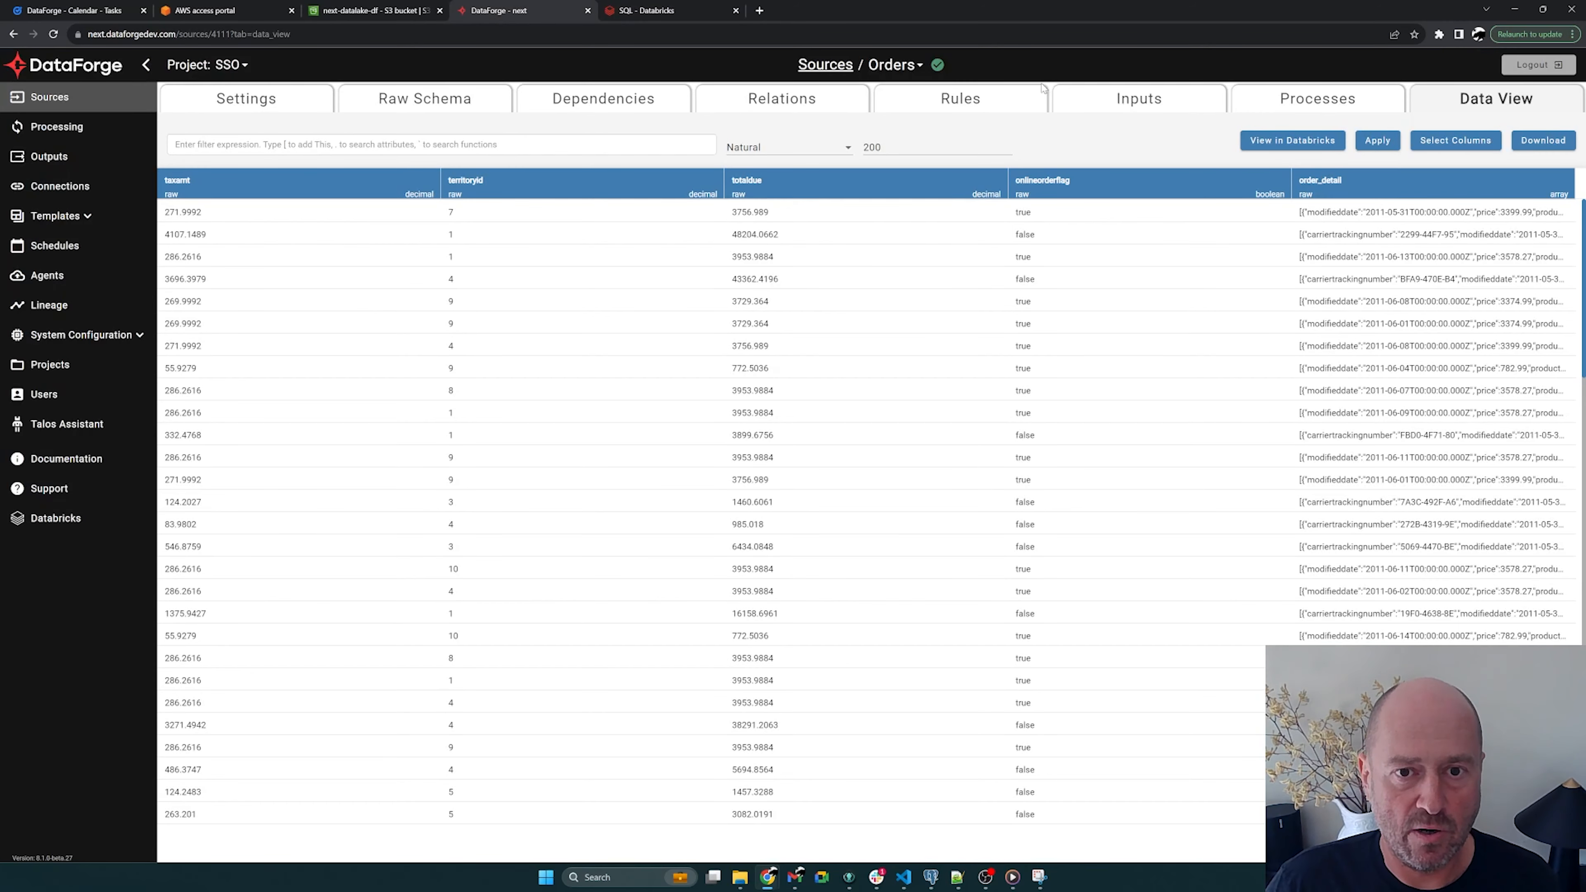
pyautogui.click(943, 106)
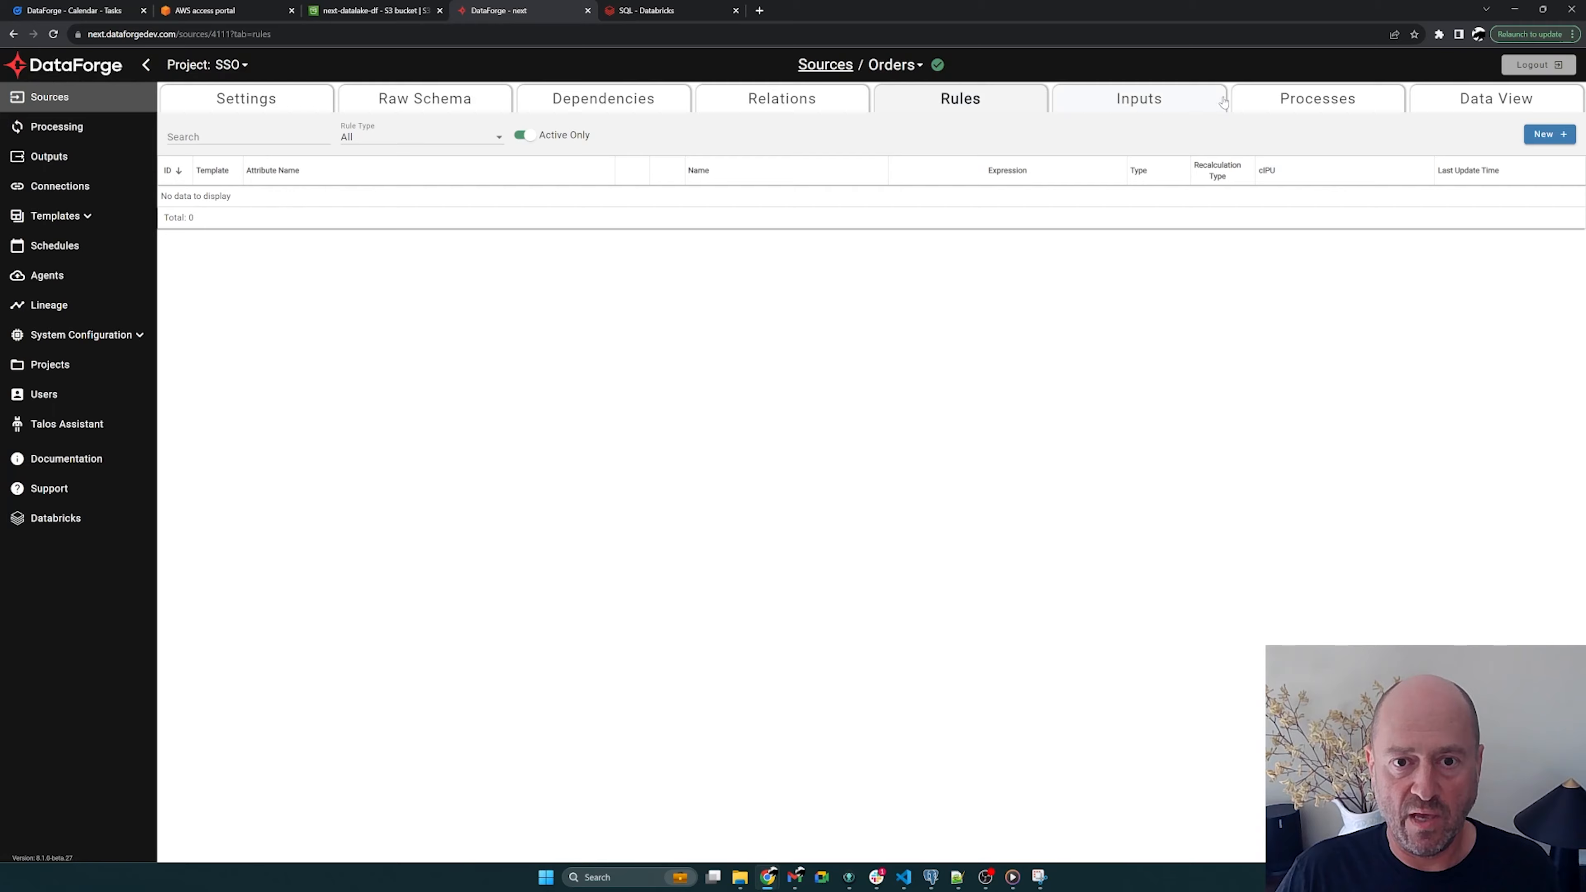
pyautogui.click(1537, 139)
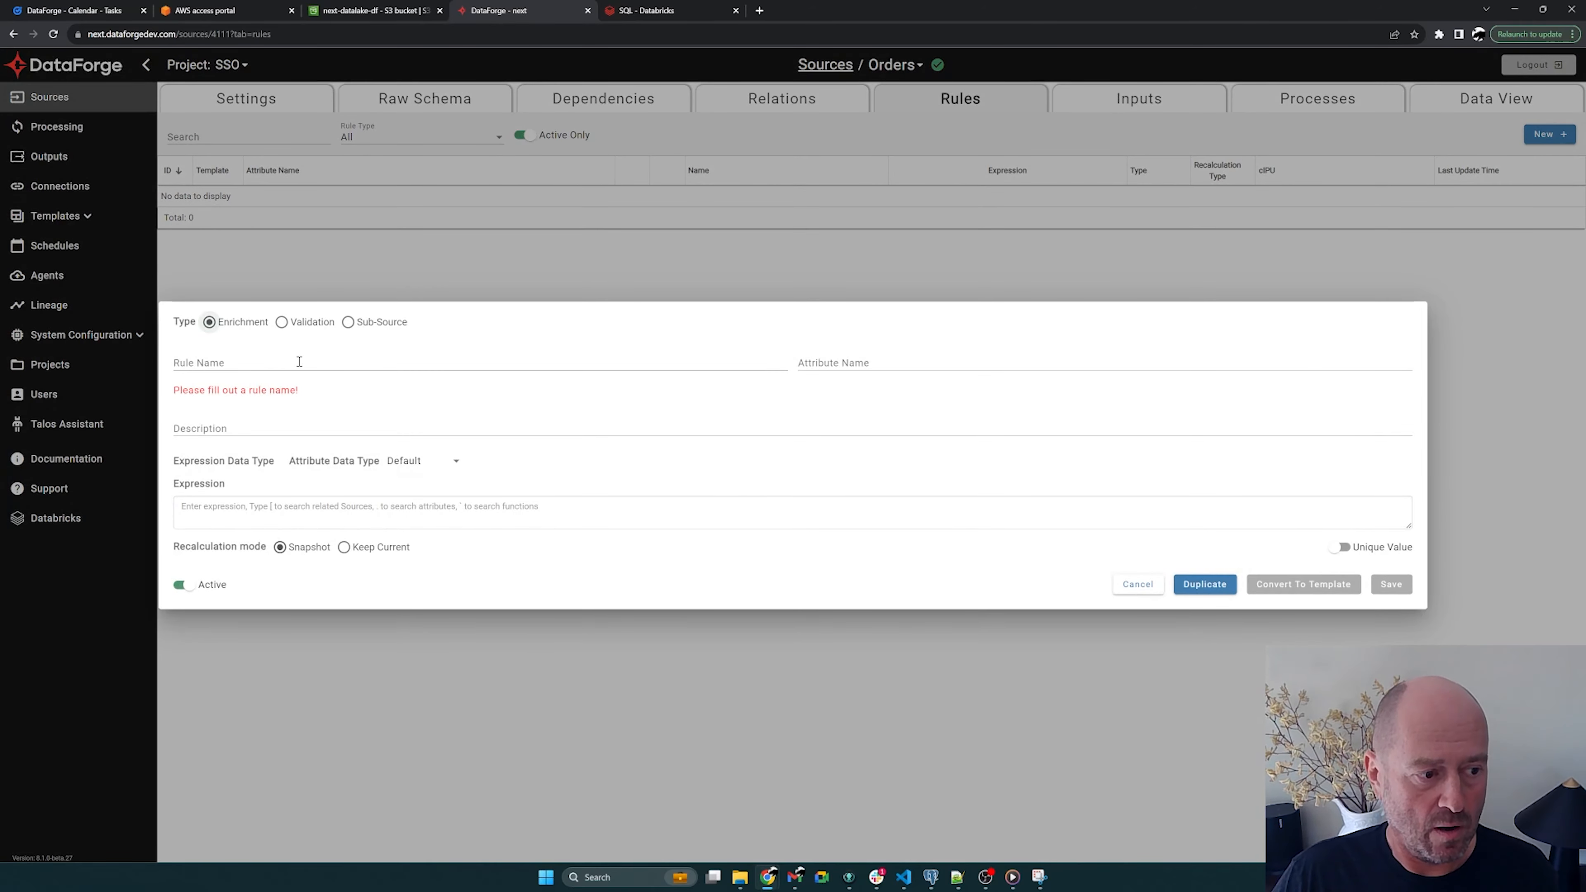
pyautogui.click(299, 362)
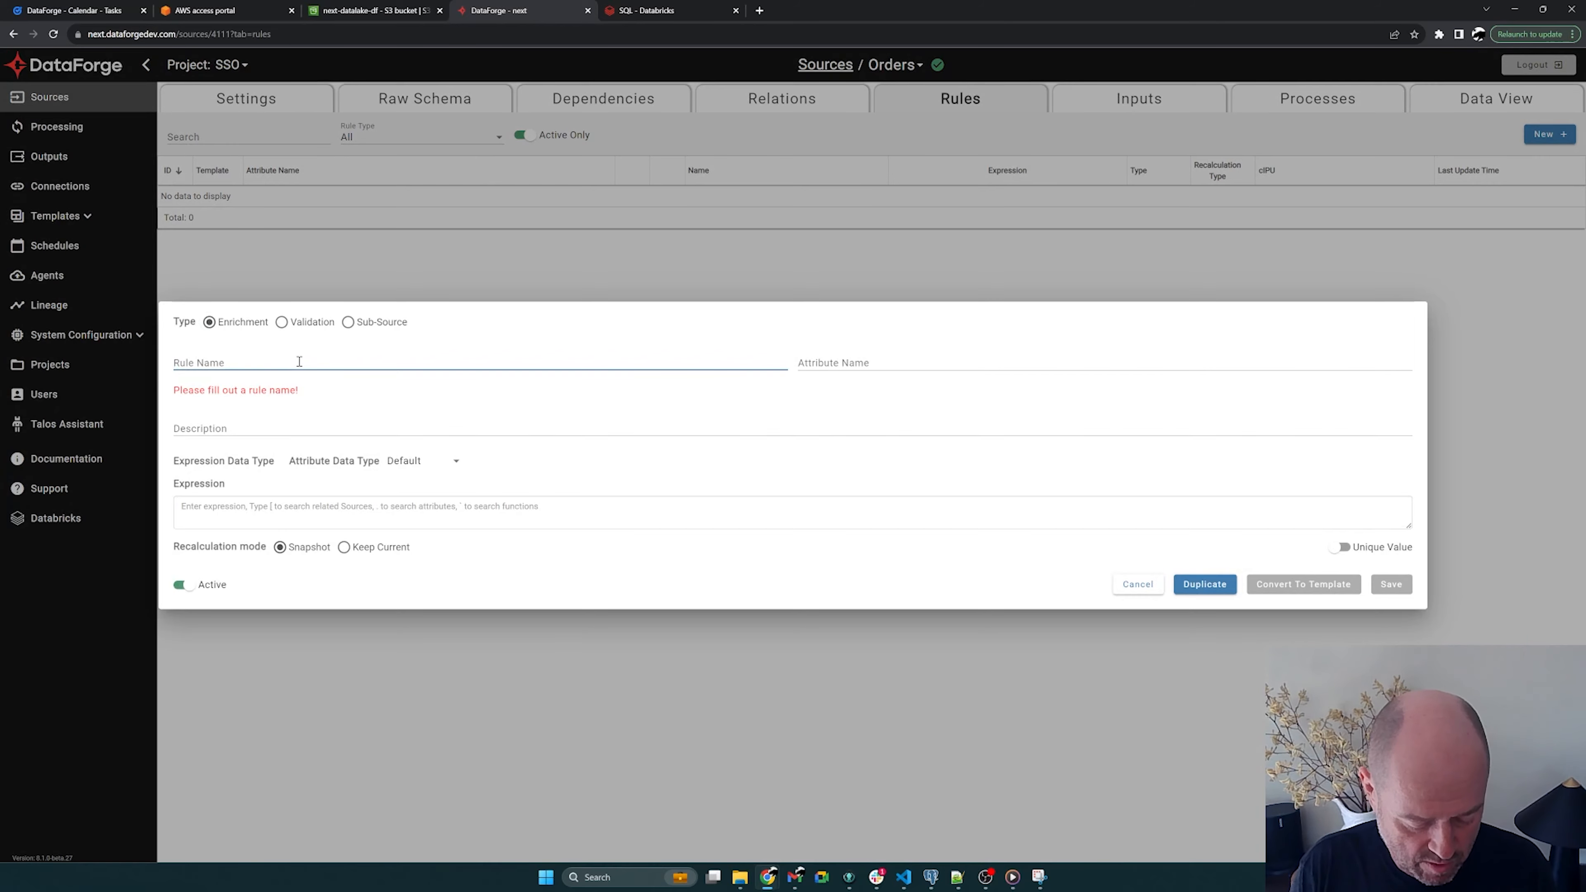
pyautogui.write('det')
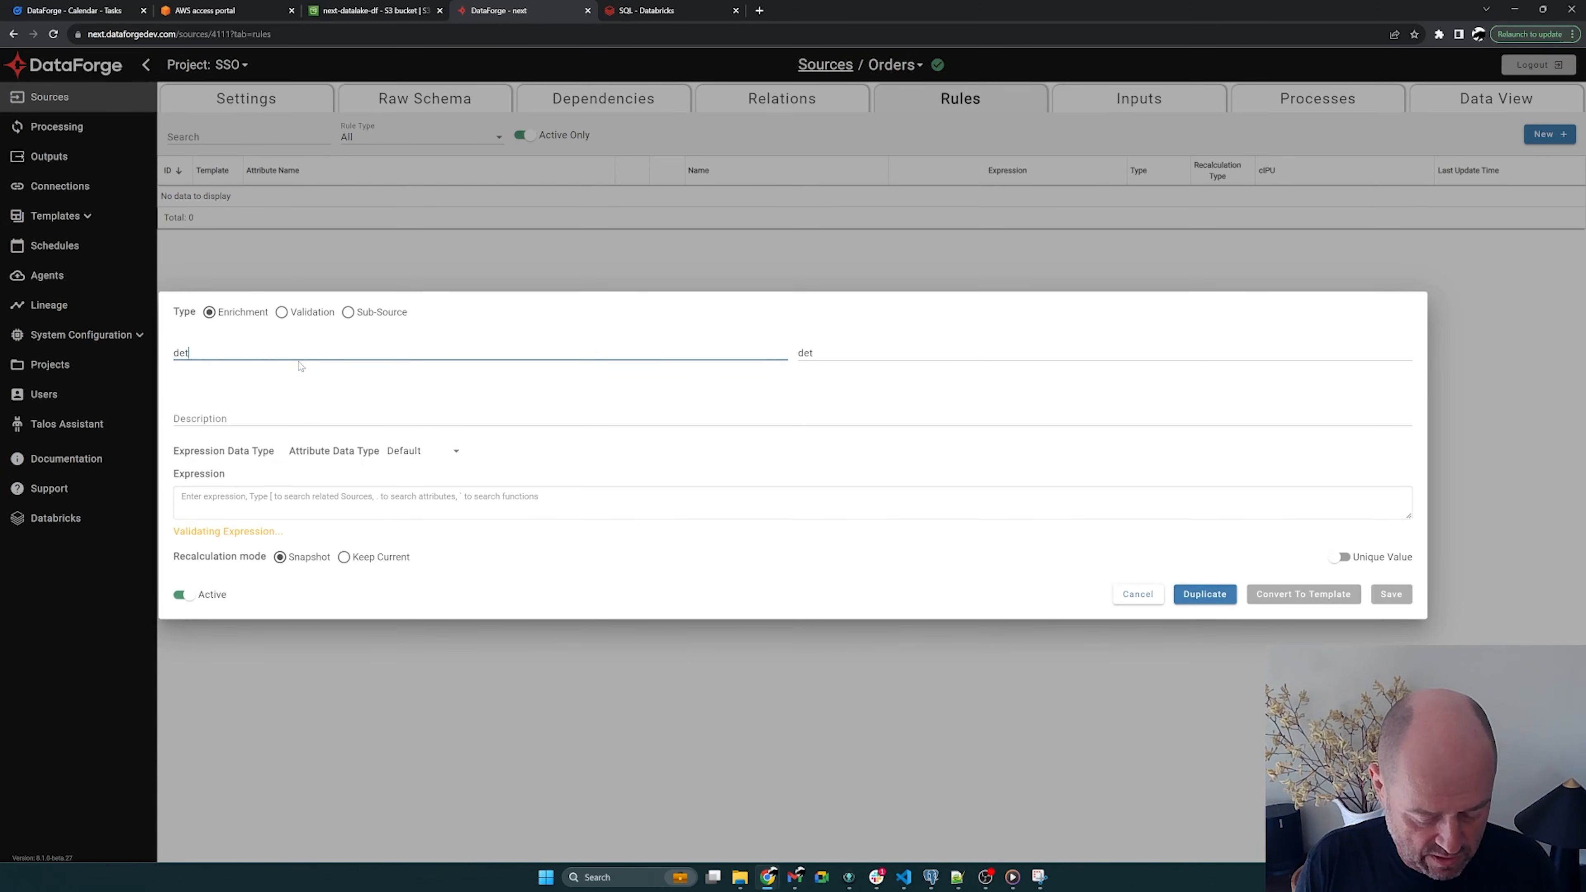
pyautogui.write('ails')
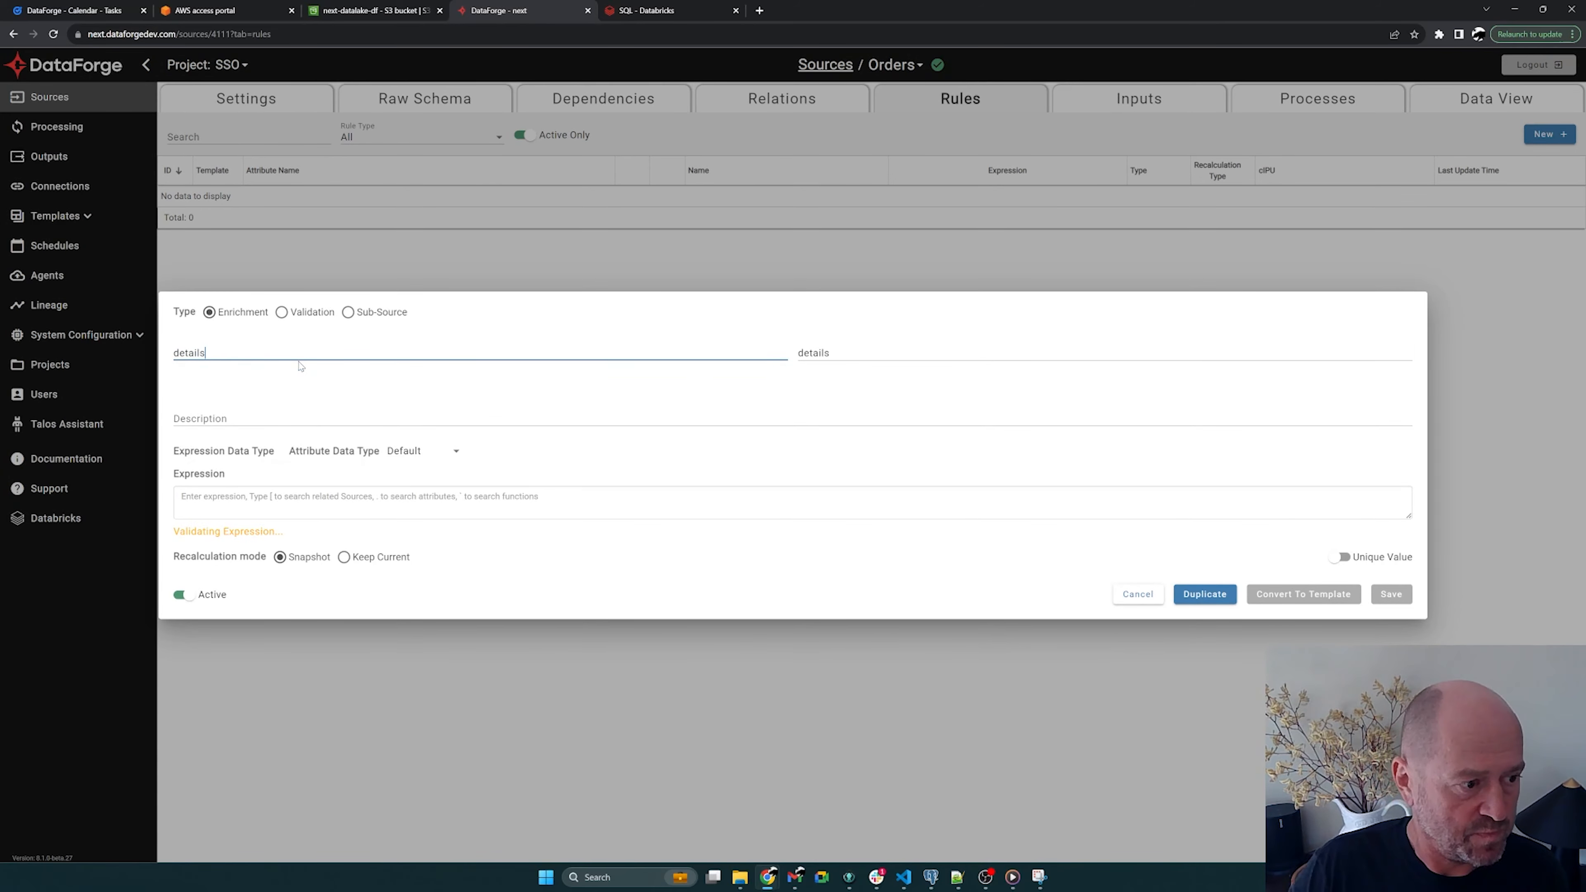
# Step: Set the details rule's expression to [This].order_detail, make it a Sub-Source rule and save it
pyautogui.click(273, 498)
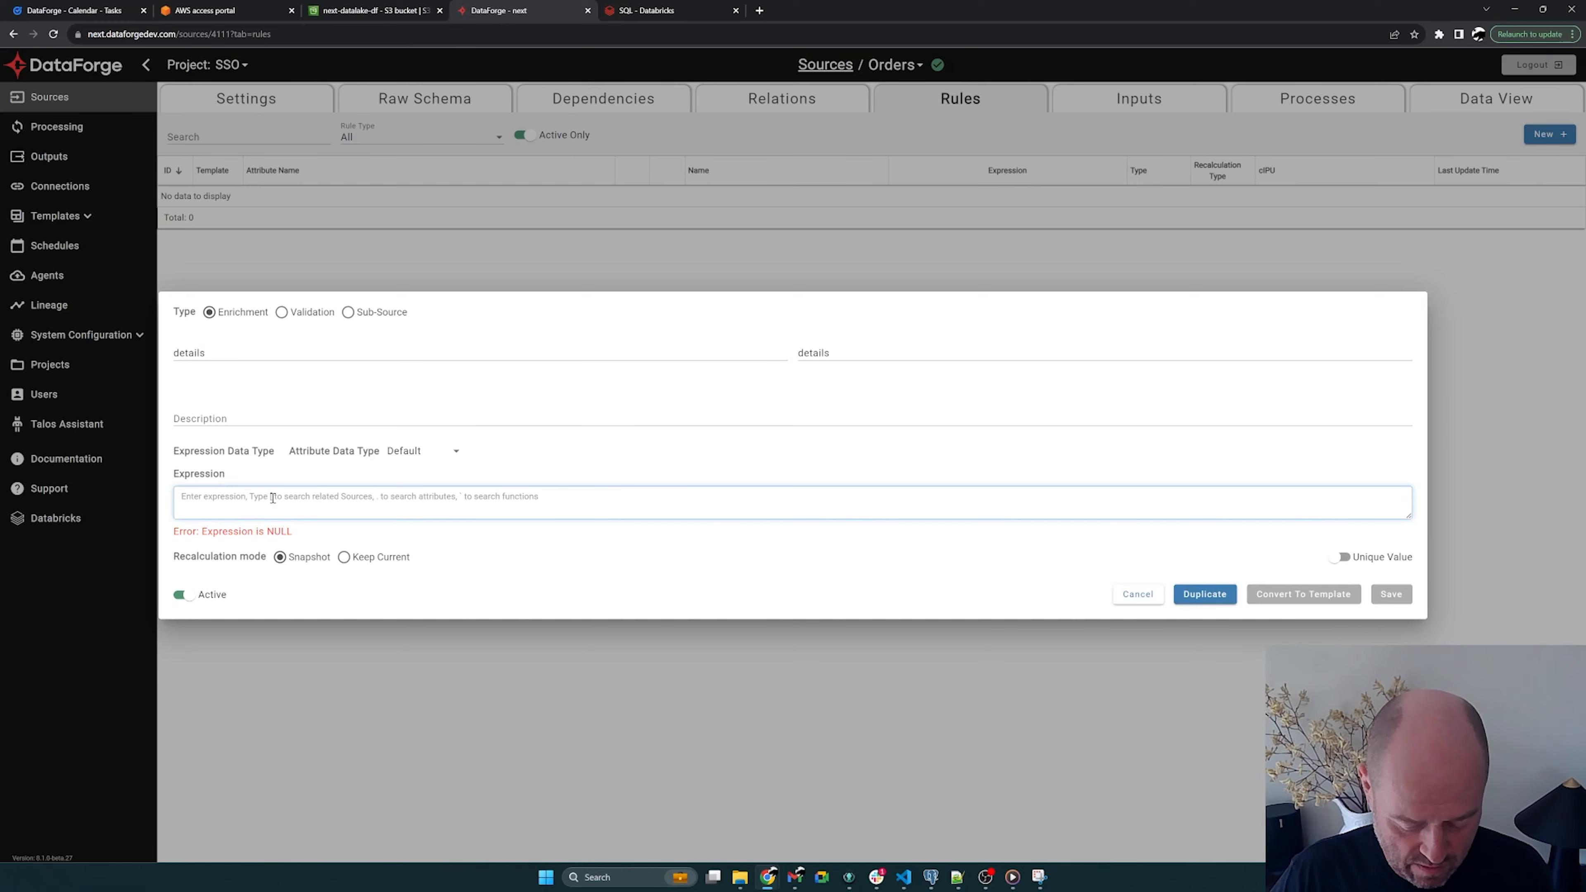
pyautogui.write('[This].')
pyautogui.scroll(-5, 299, 559)
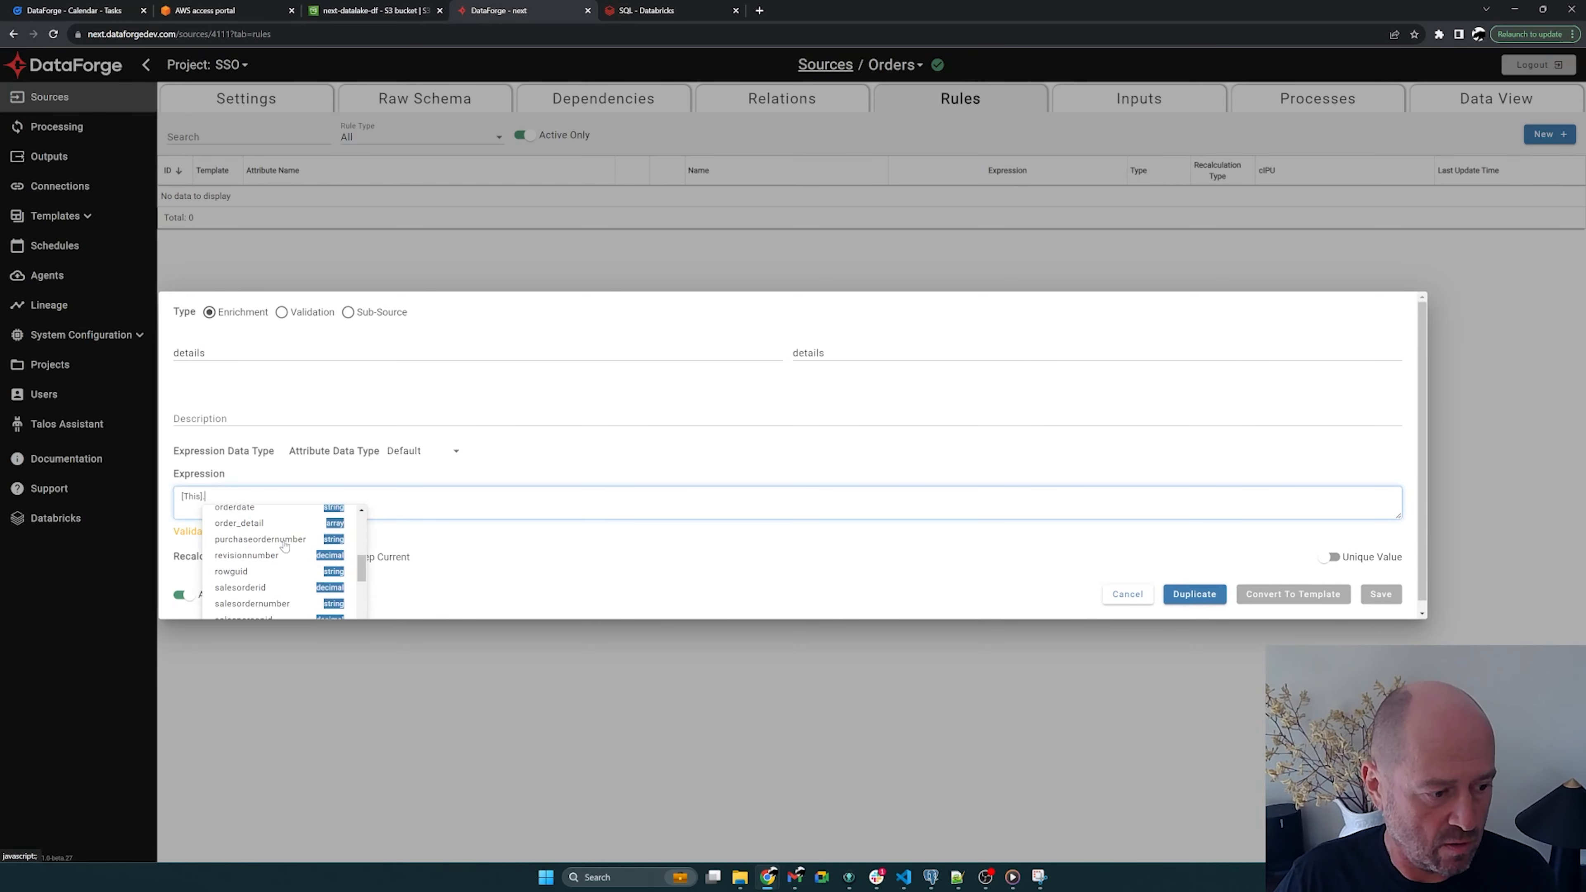
pyautogui.scroll(-3, 308, 562)
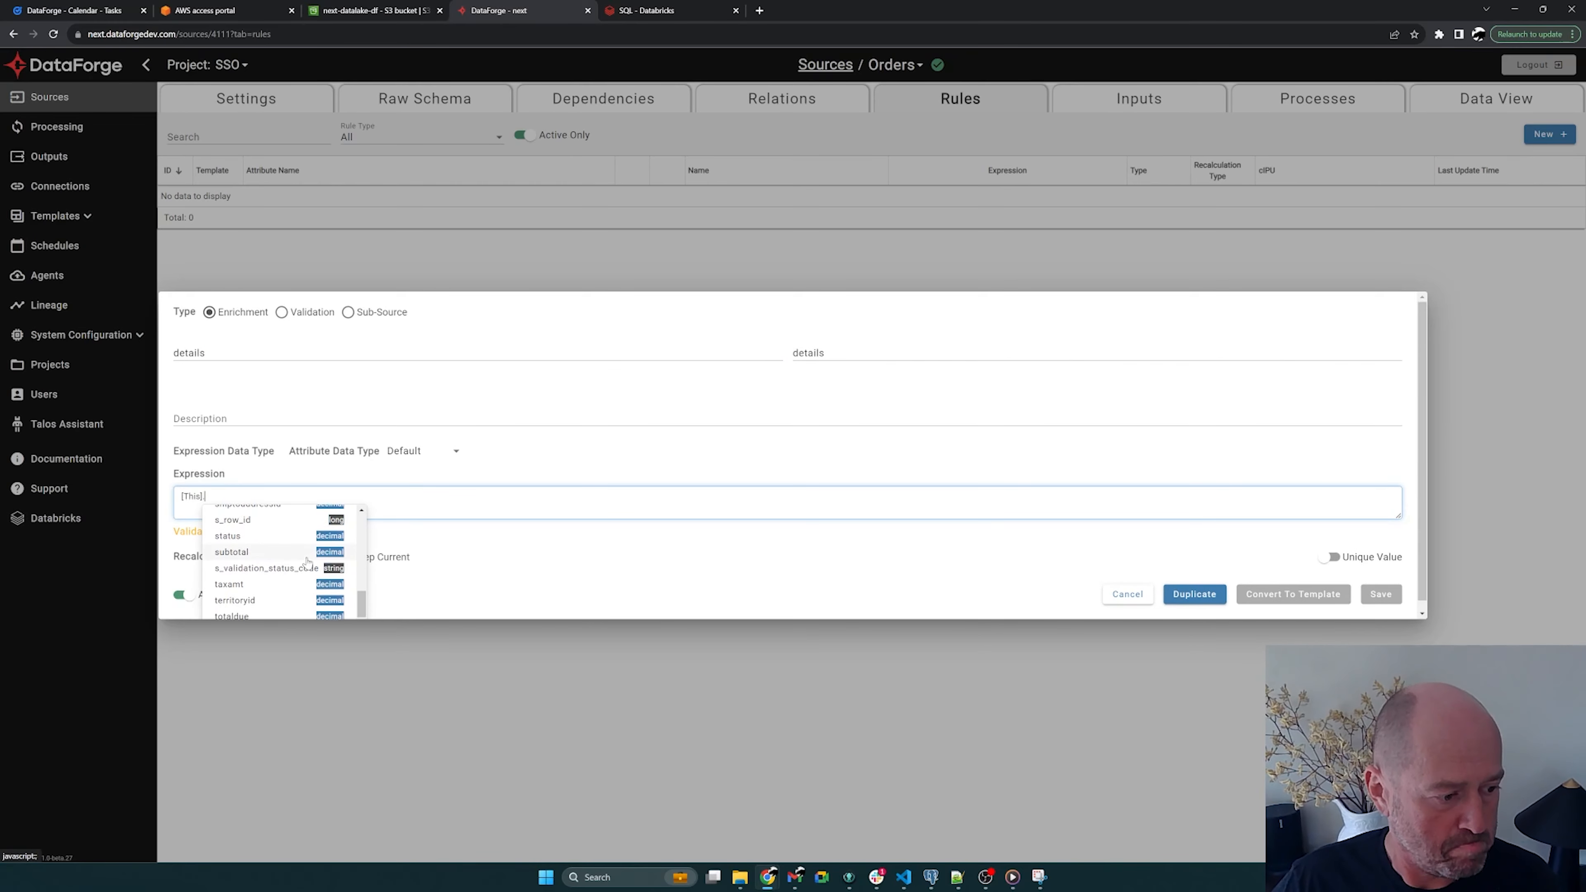
pyautogui.scroll(3, 303, 559)
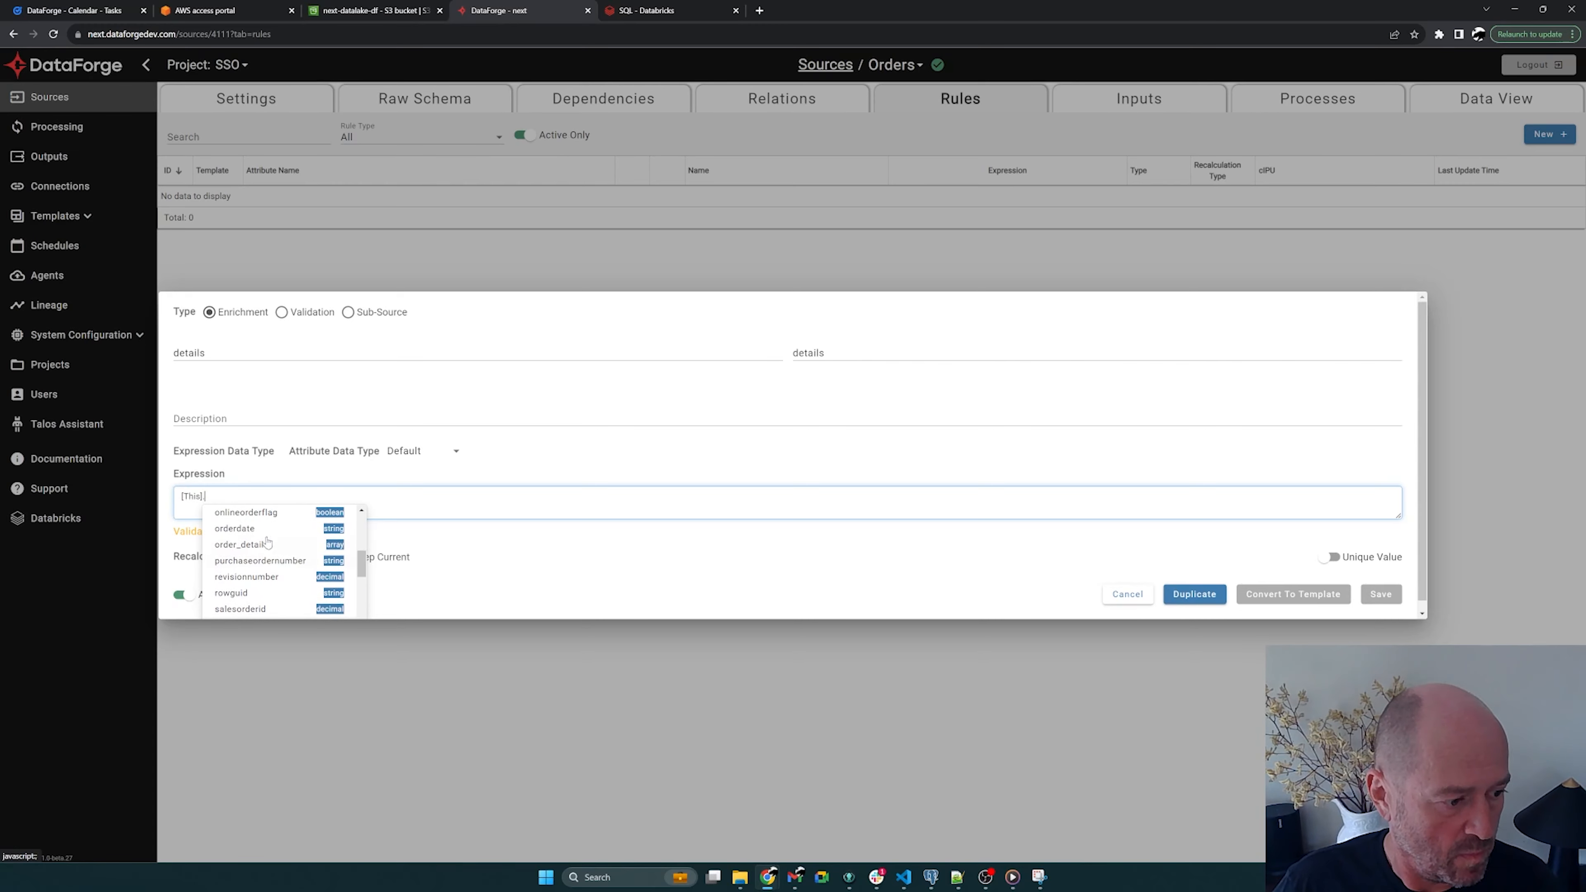
pyautogui.click(255, 548)
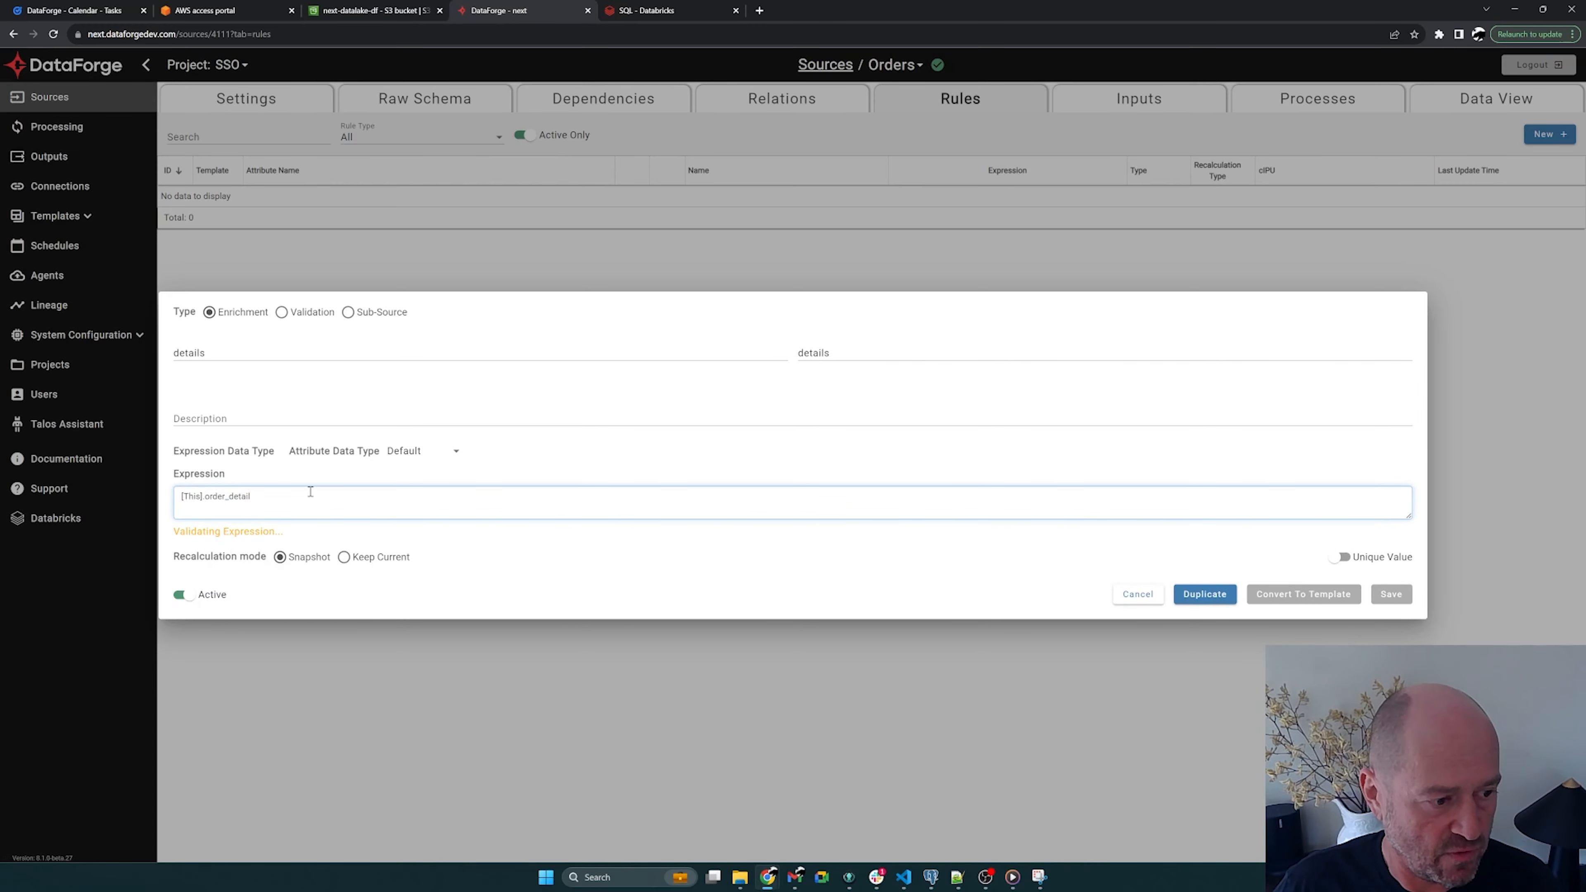
pyautogui.click(348, 312)
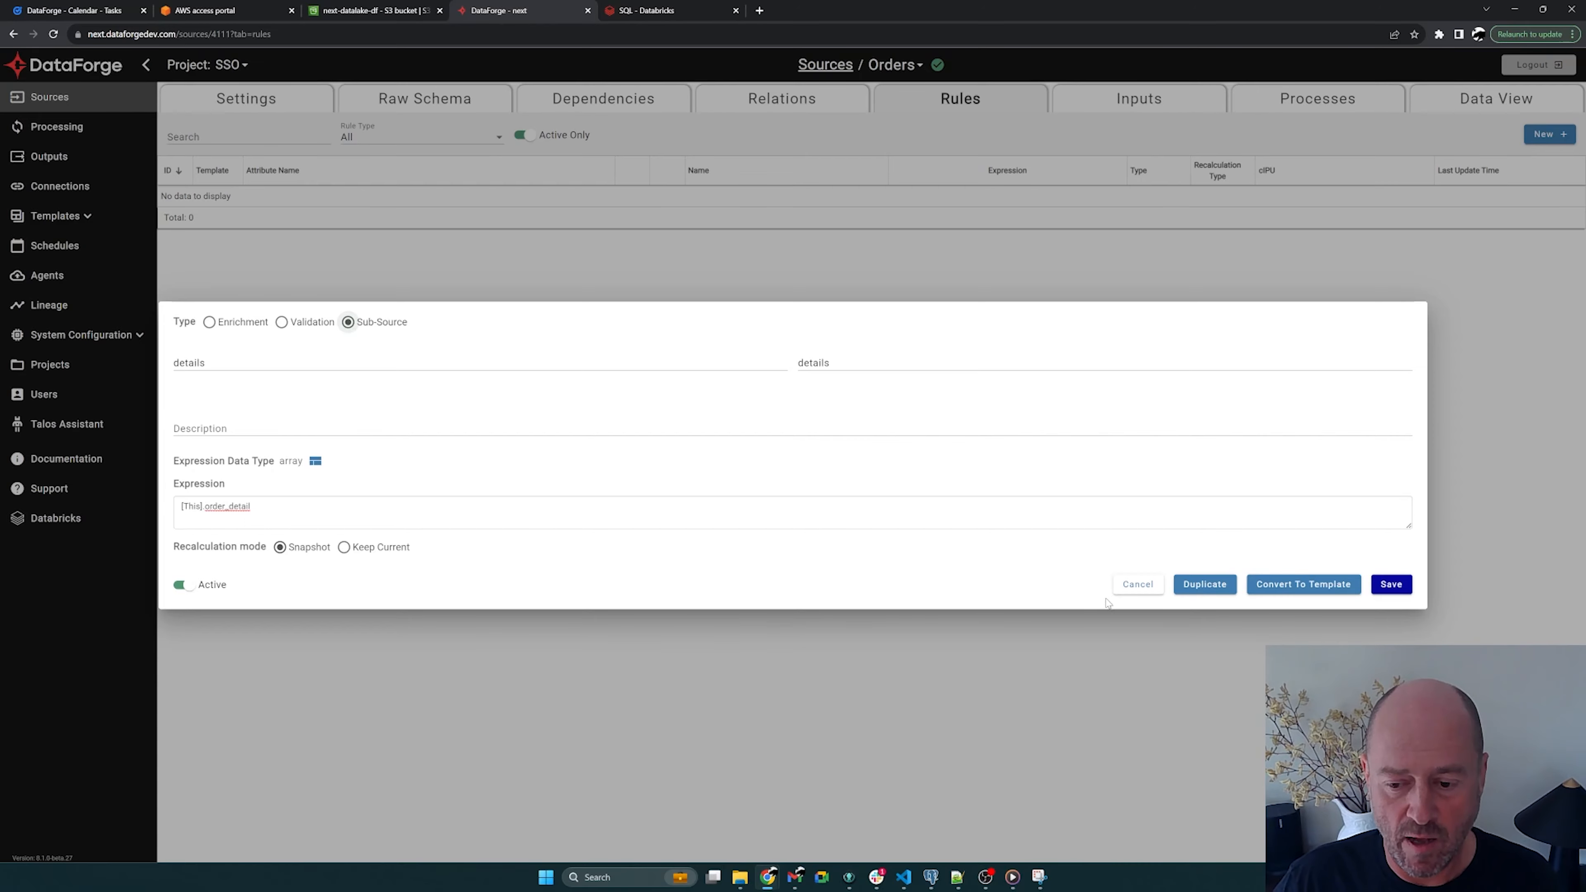
pyautogui.click(1391, 584)
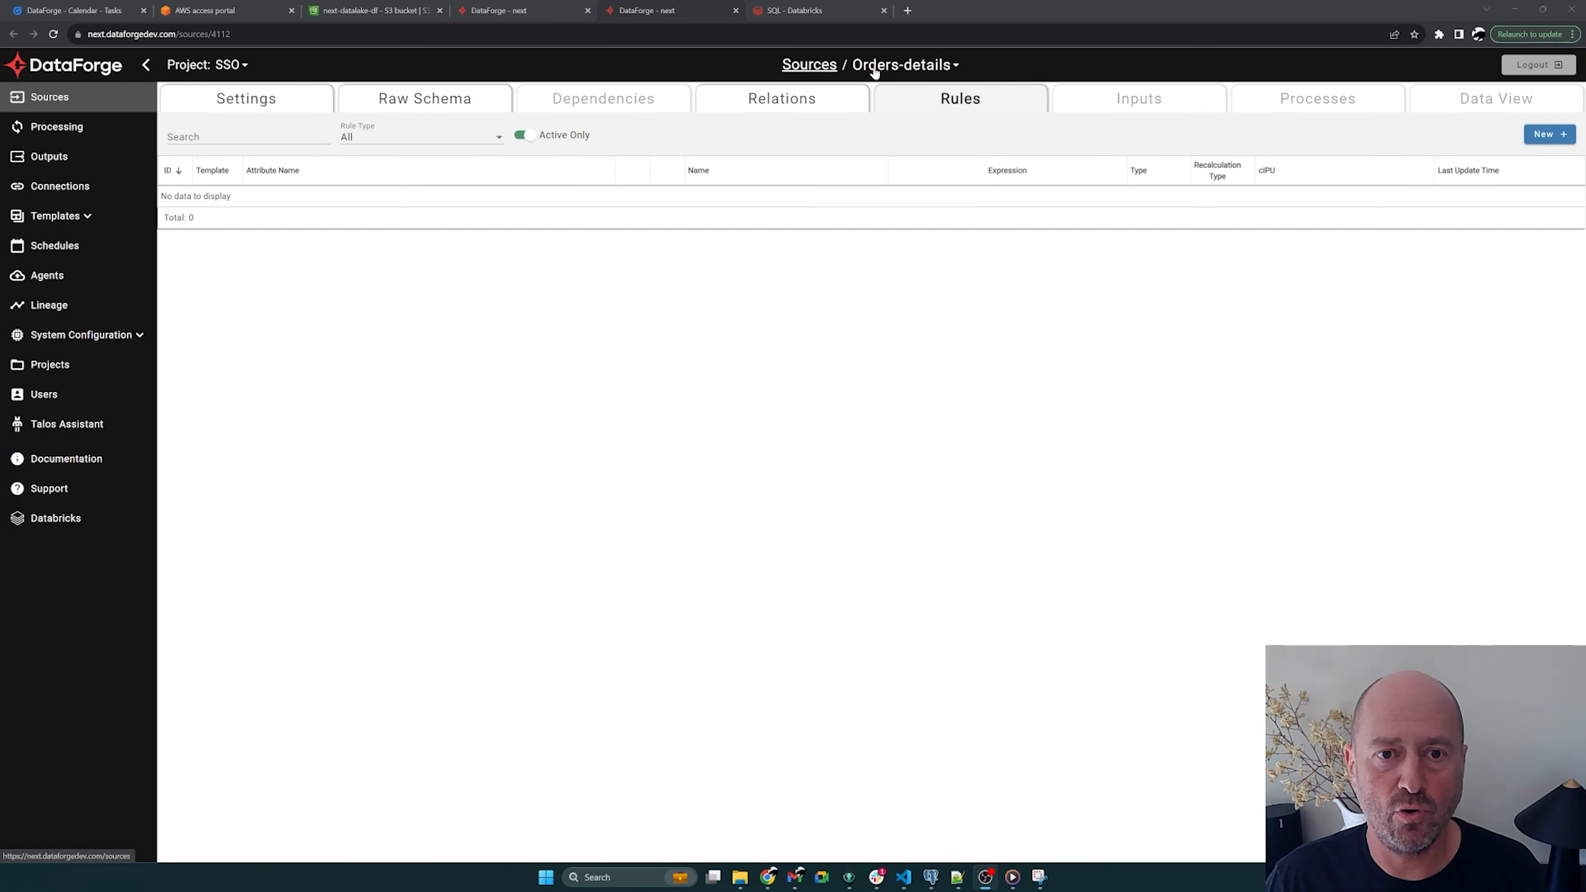
# Step: Review the Orders-details source's settings and start a new enrichment rule there named line total
pyautogui.click(304, 107)
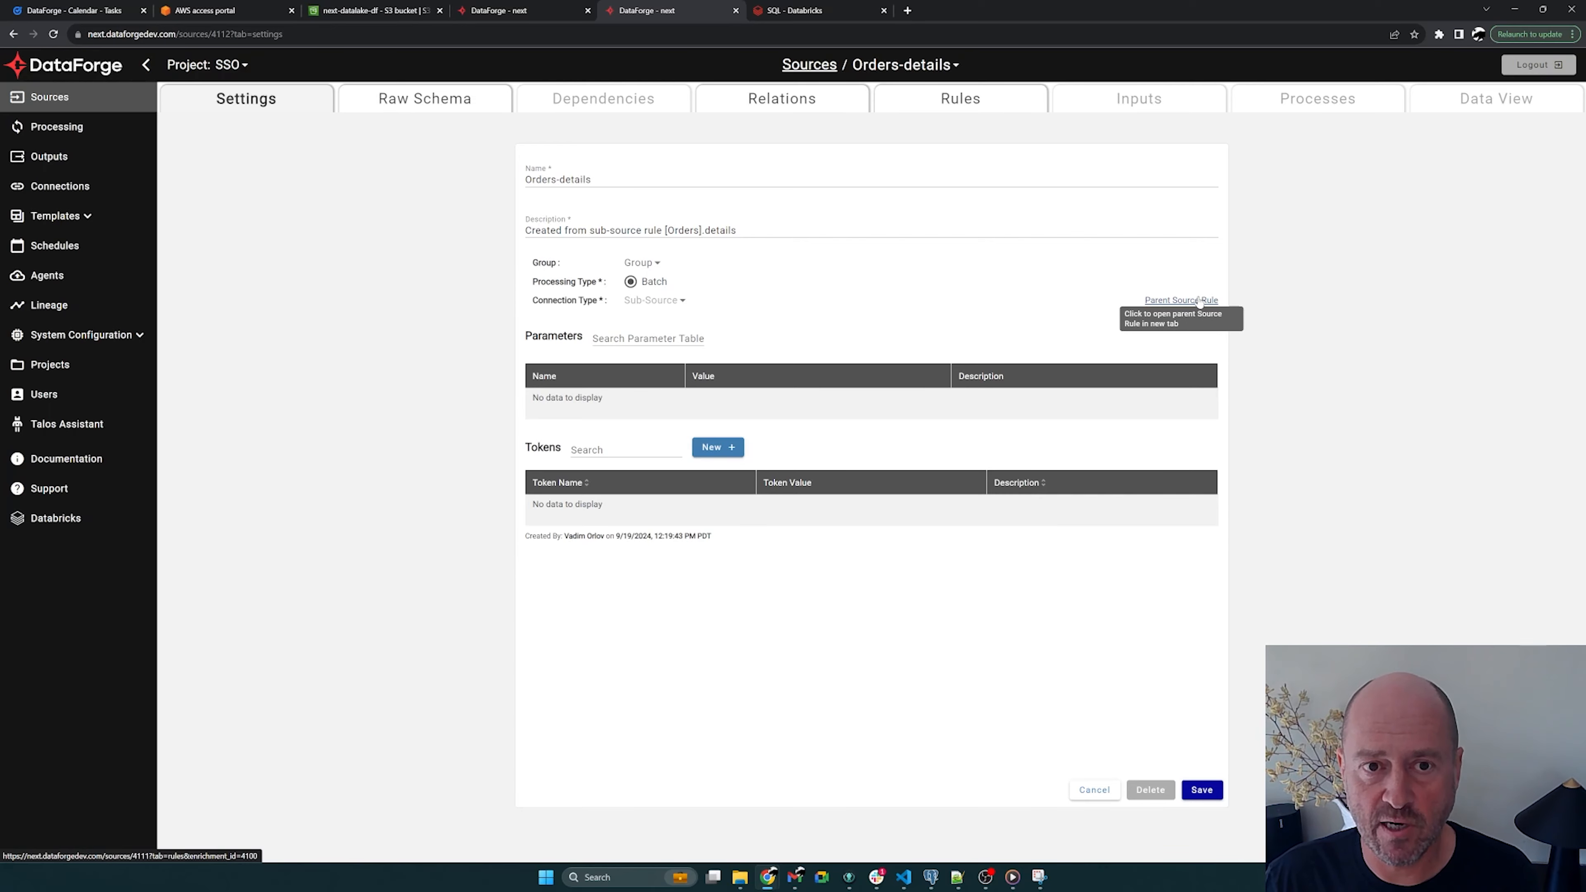
pyautogui.click(959, 100)
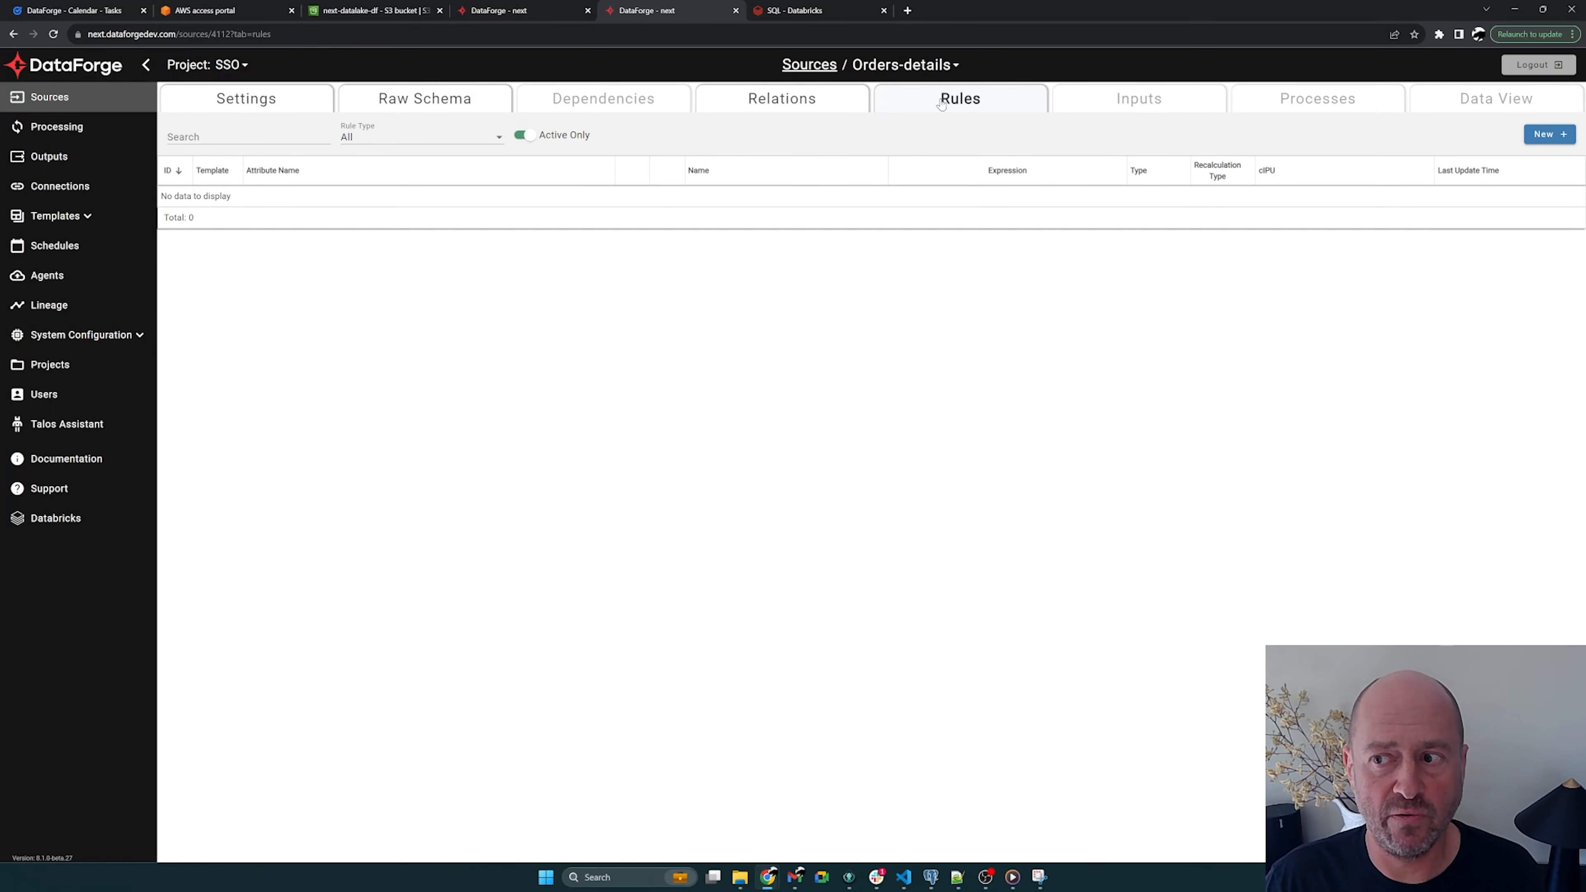
pyautogui.click(1546, 137)
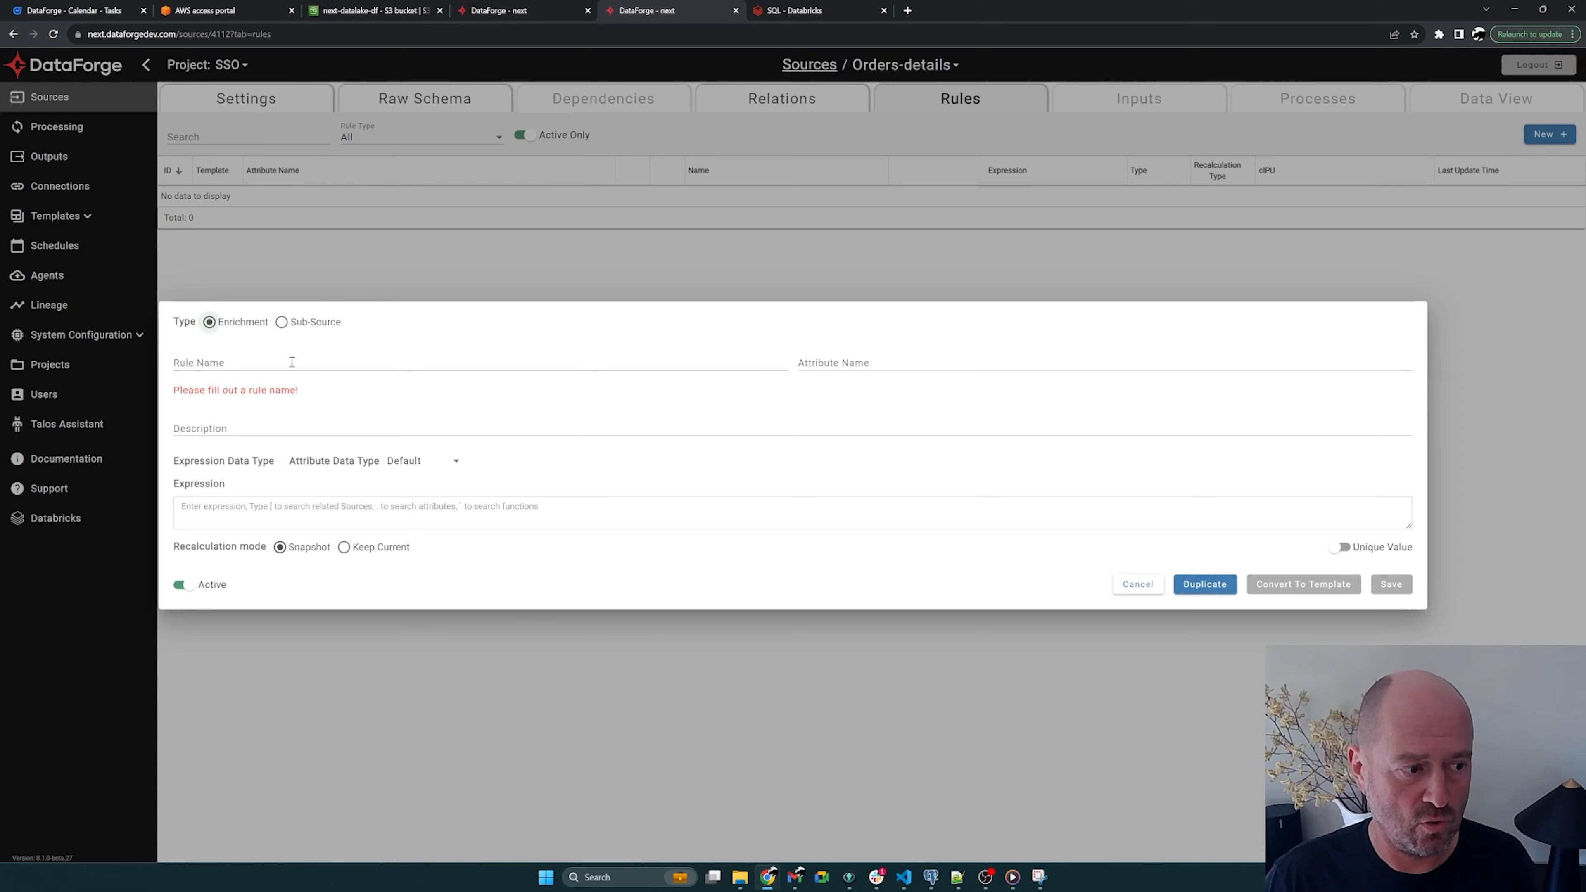
pyautogui.click(291, 362)
pyautogui.write('line ')
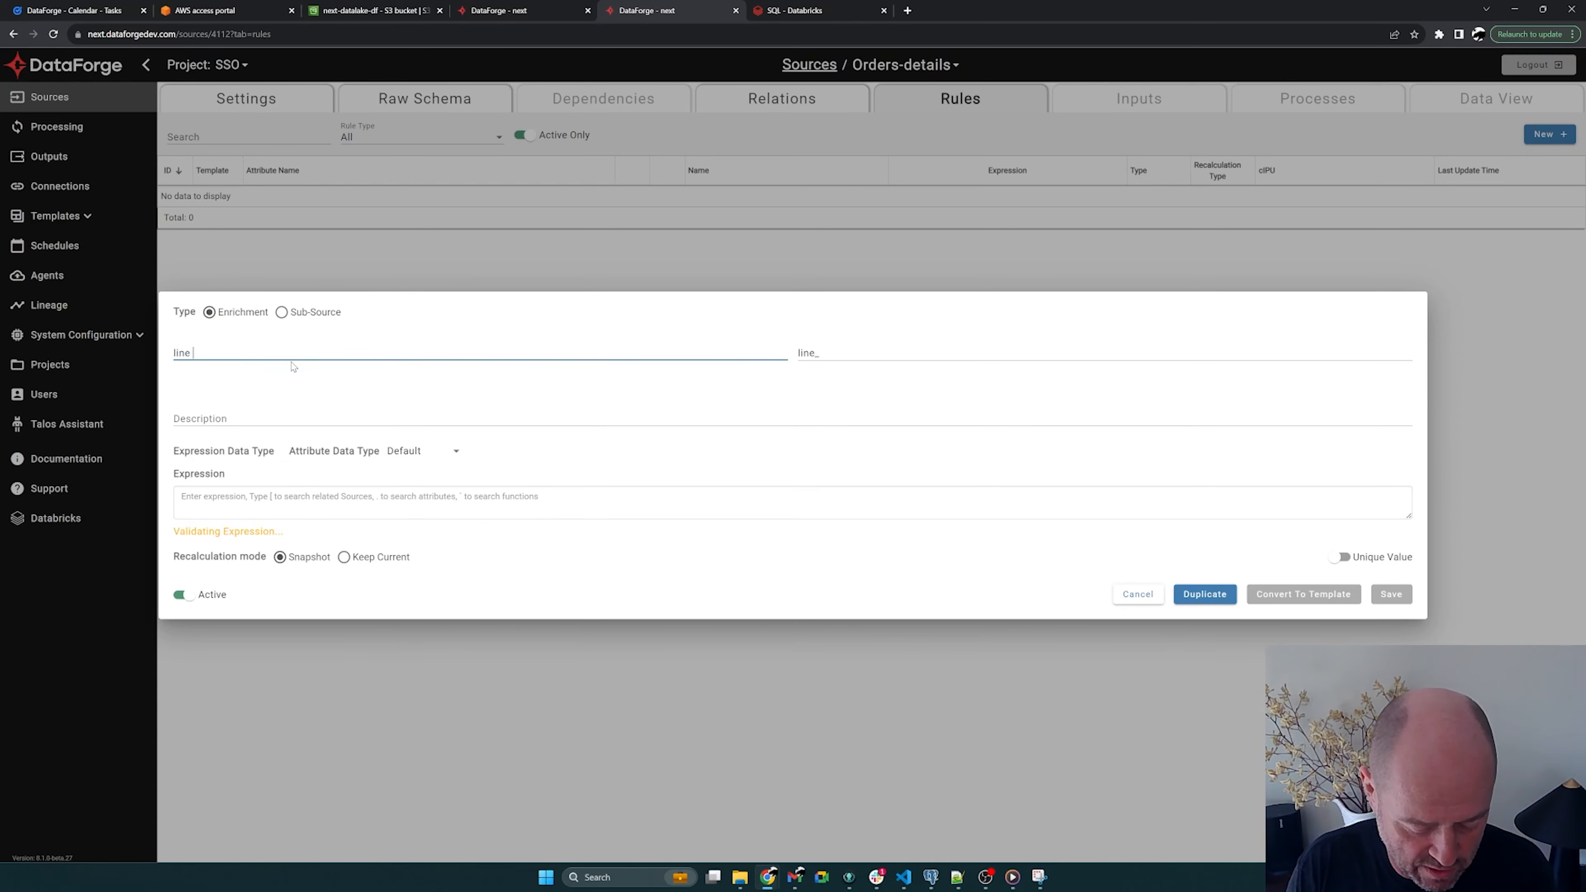
pyautogui.write('total')
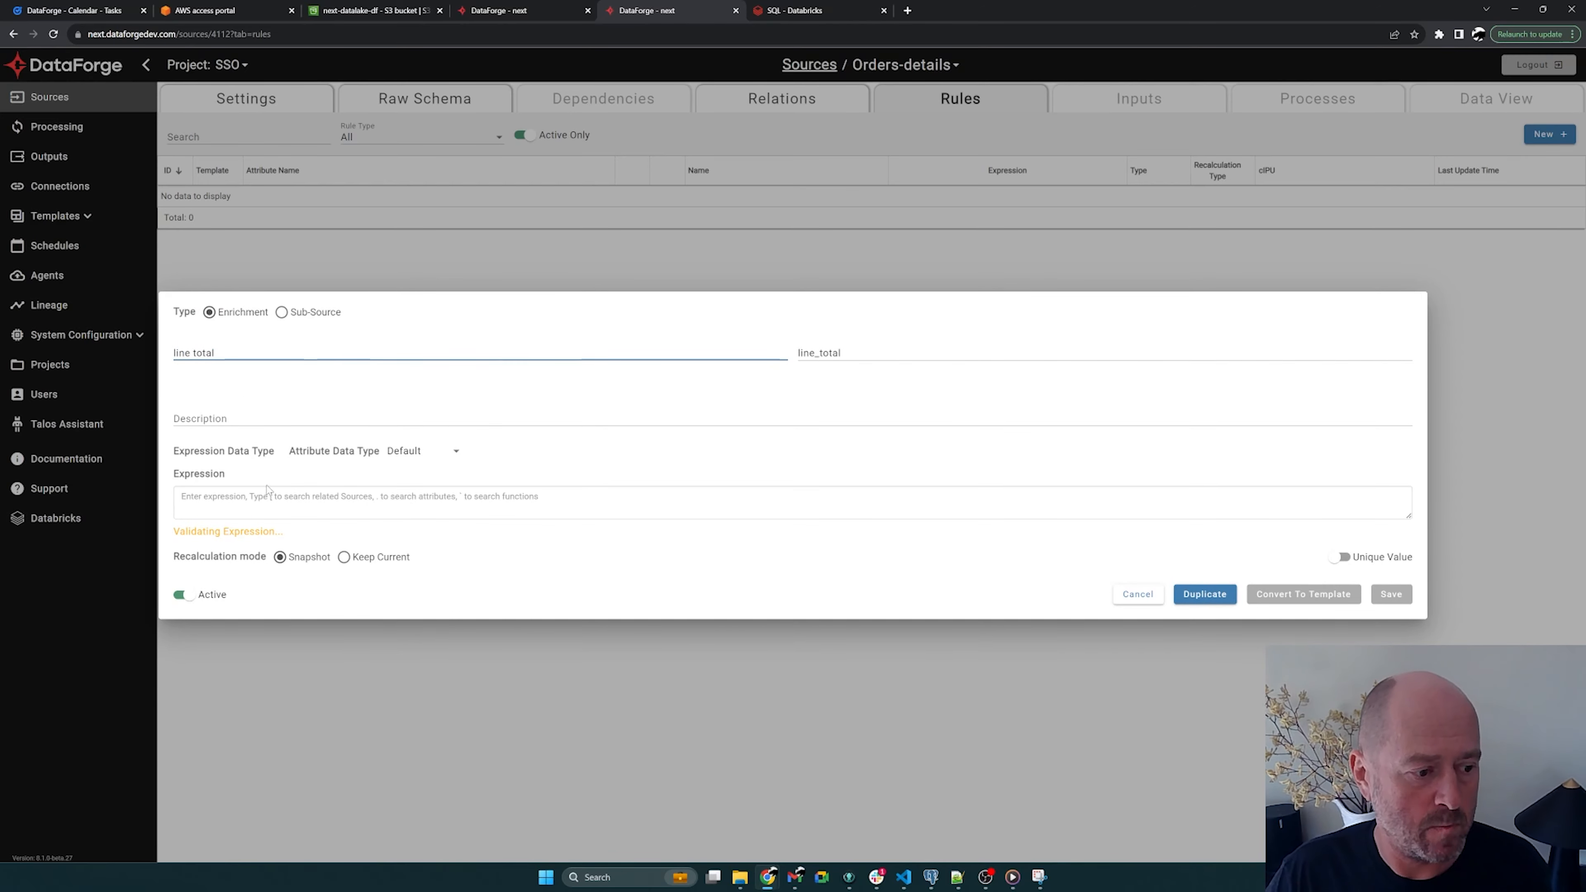
# Step: Set the line total rule's expression to [This].price * [This].qty and save the rule
pyautogui.click(299, 501)
pyautogui.write('[This].')
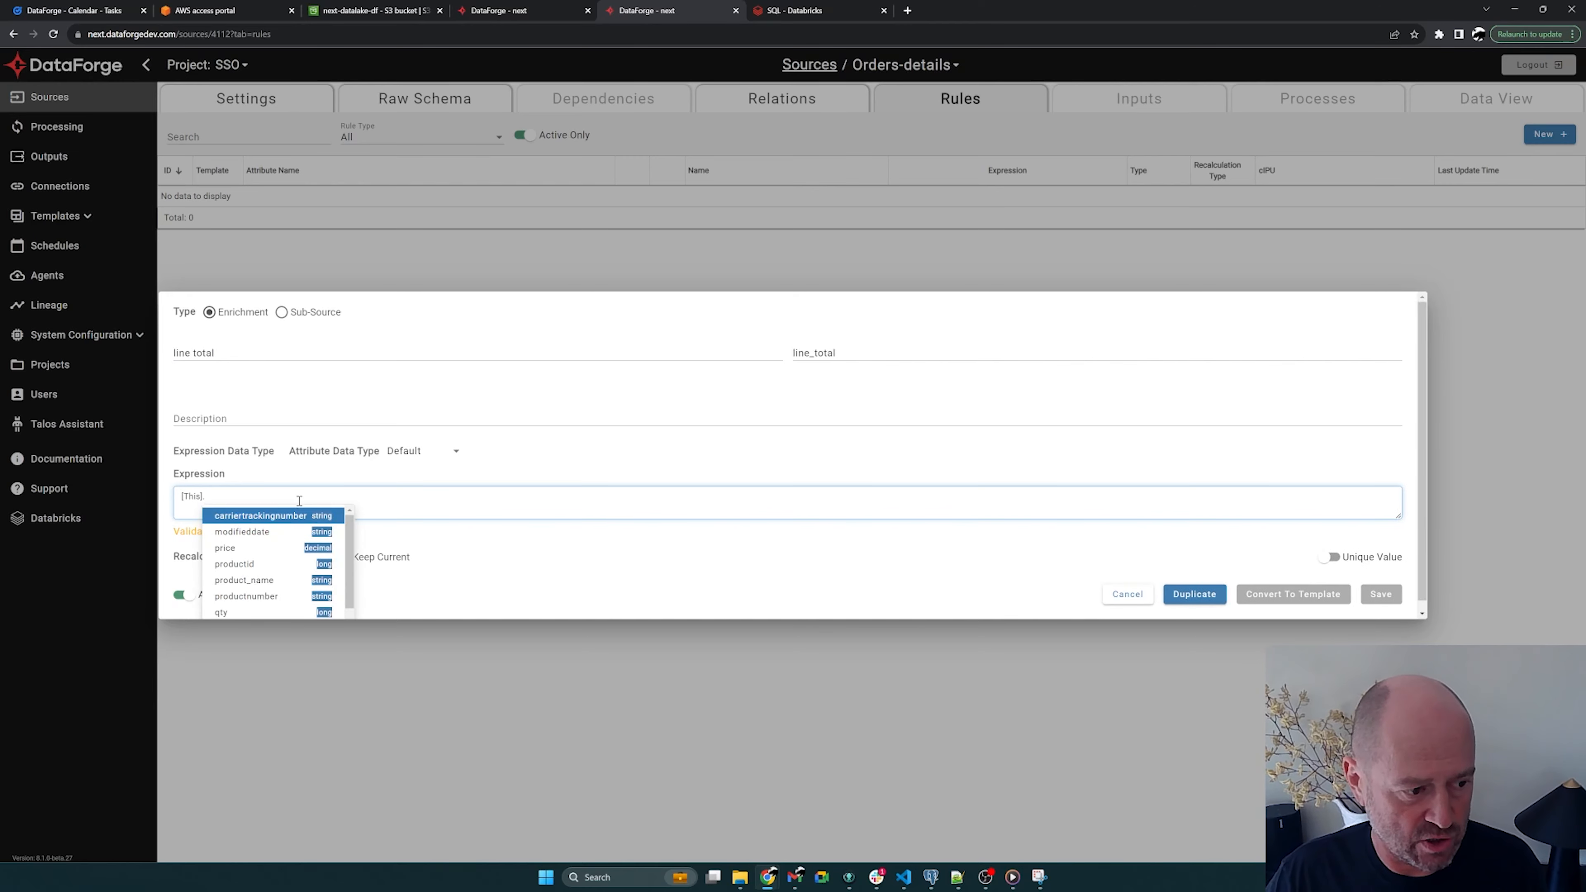
pyautogui.click(245, 548)
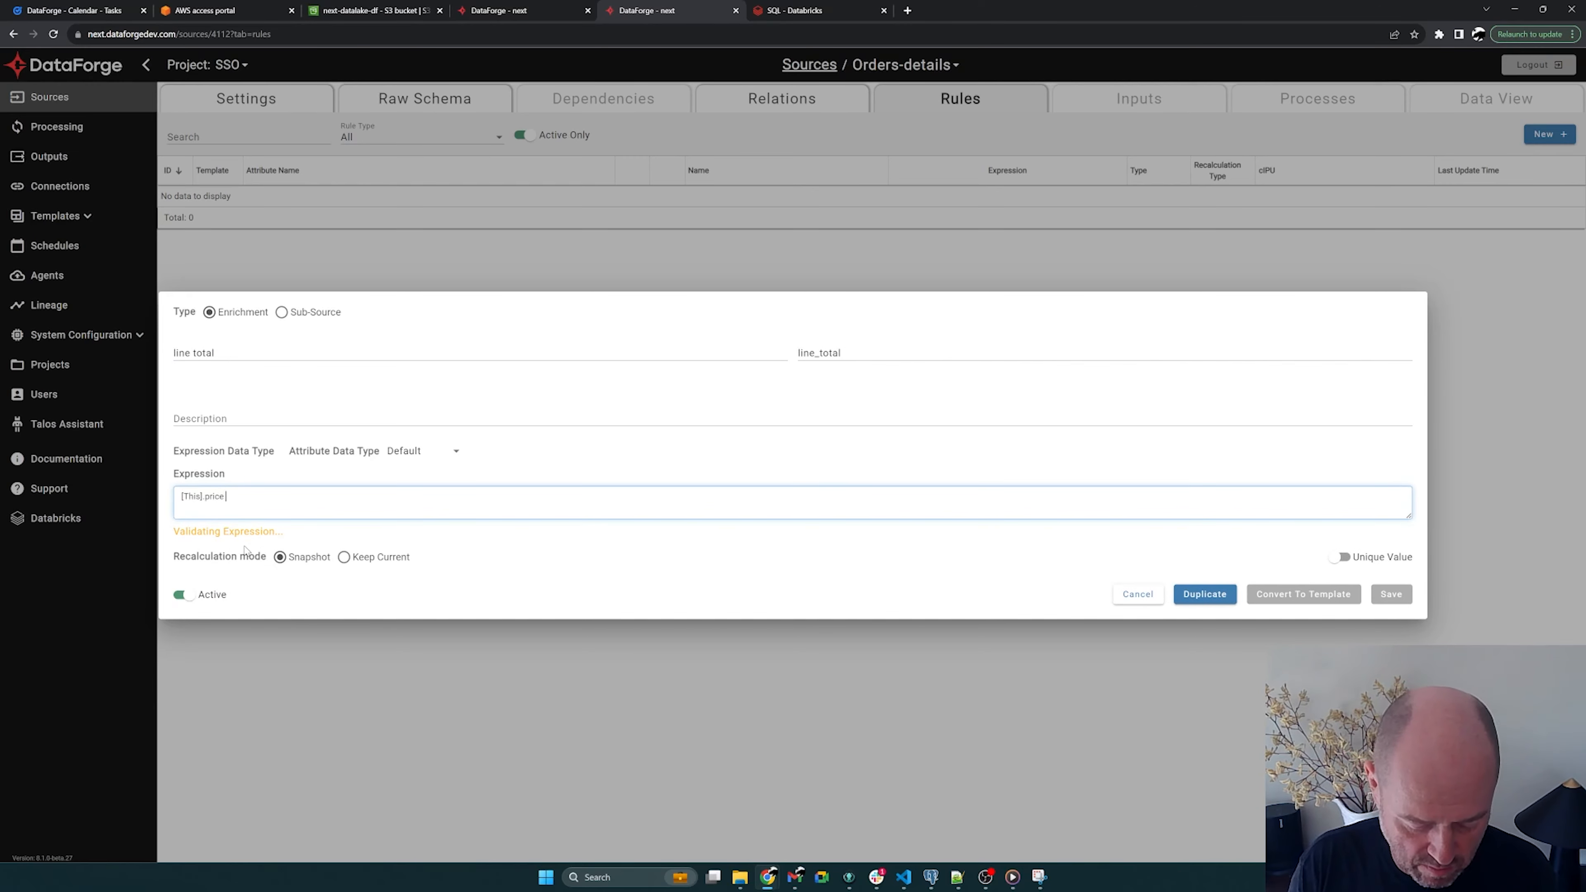
pyautogui.write('* [This].')
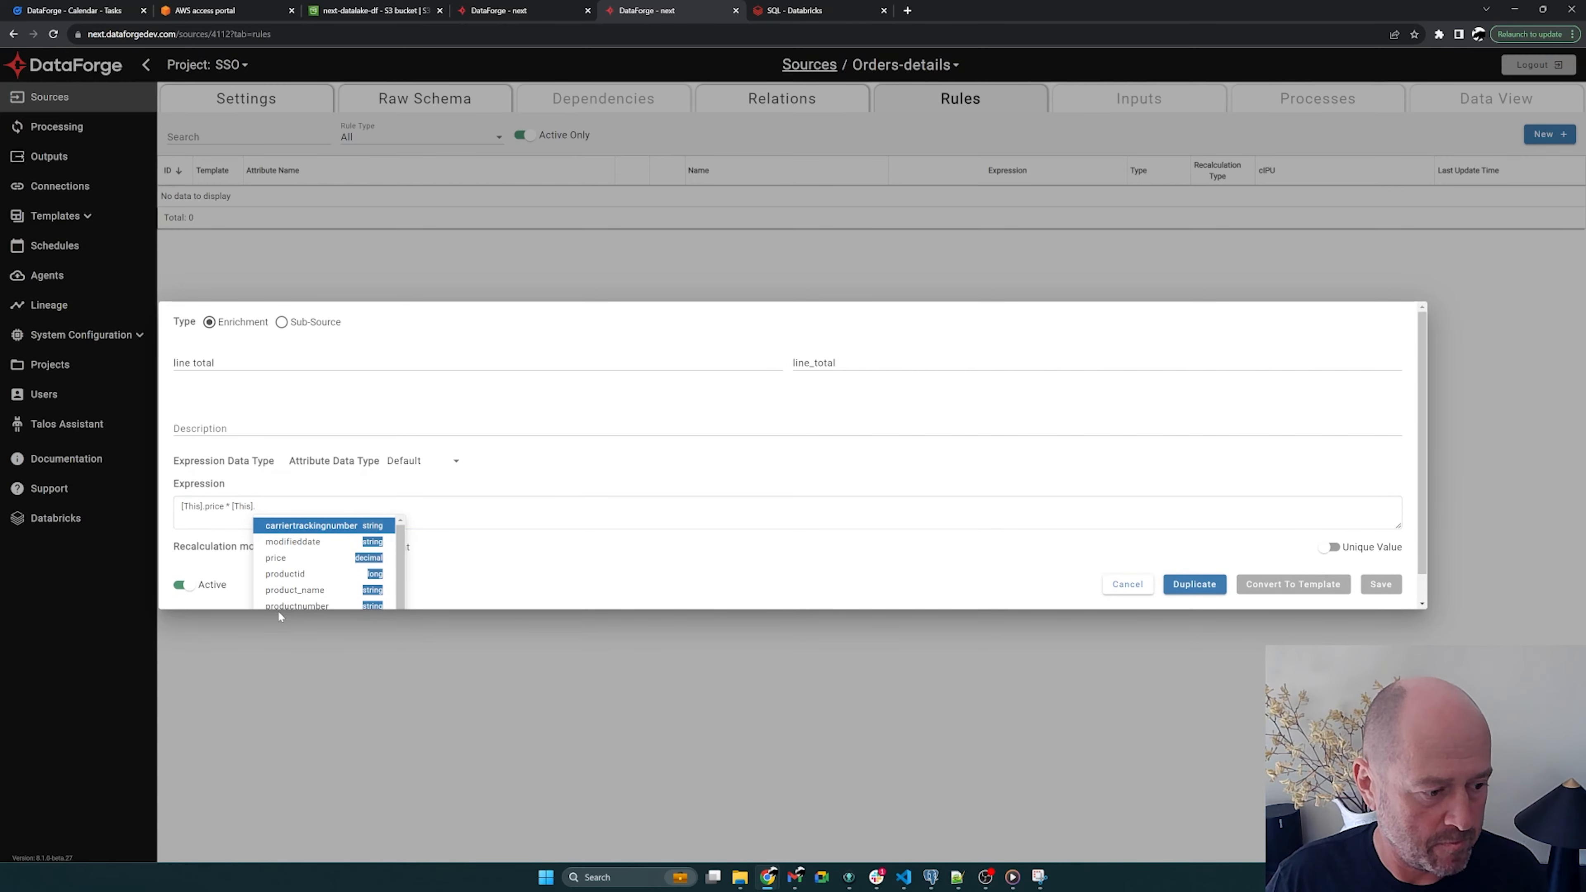
pyautogui.scroll(-3, 312, 584)
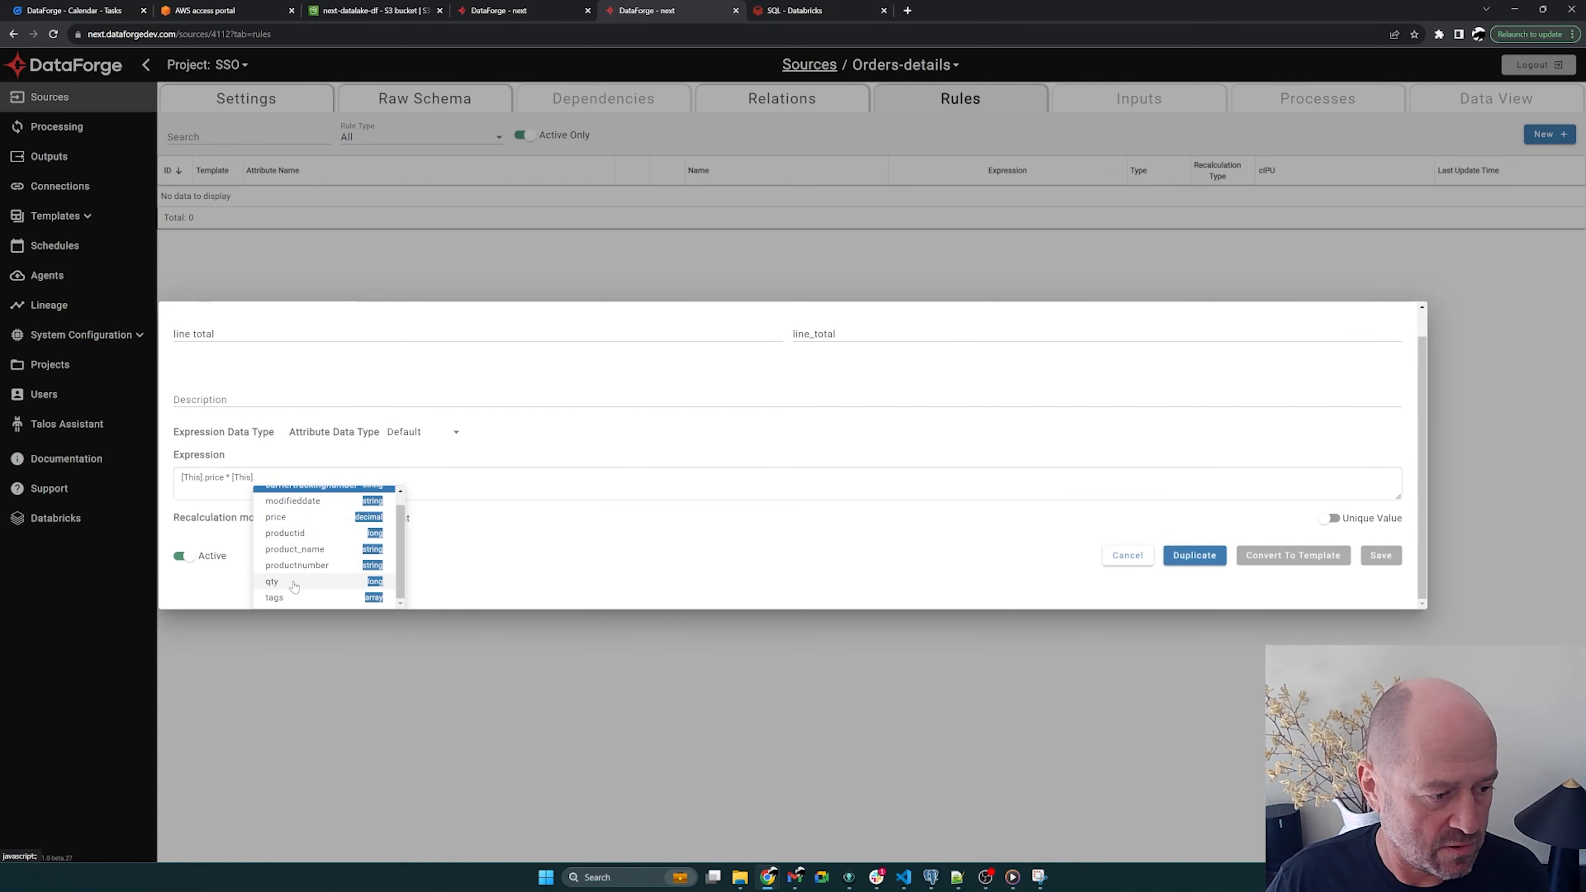
pyautogui.click(312, 584)
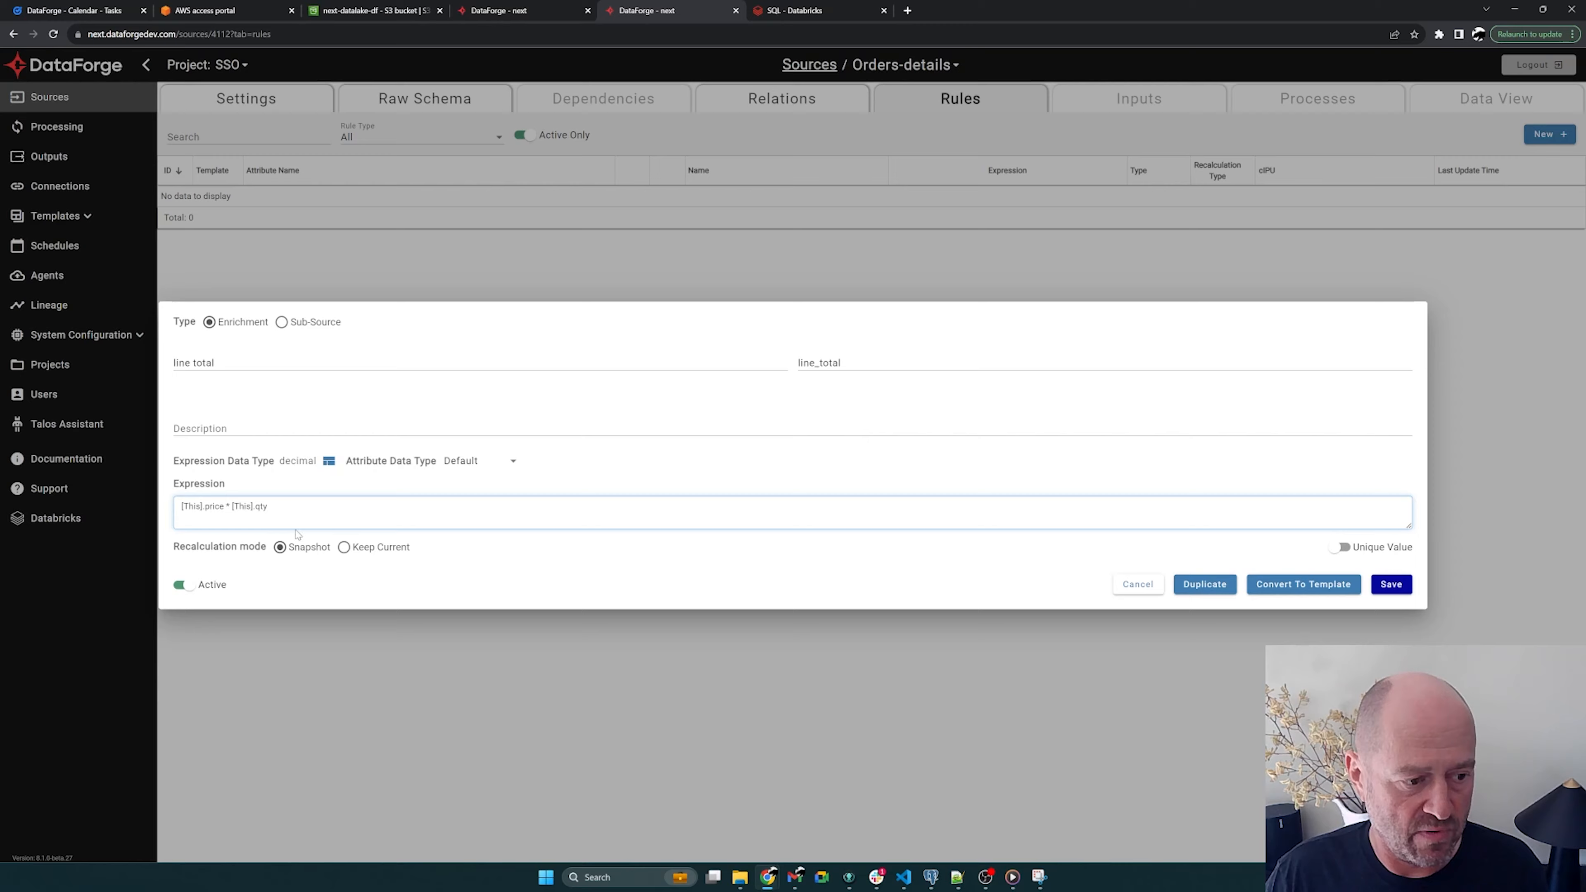
pyautogui.click(1391, 586)
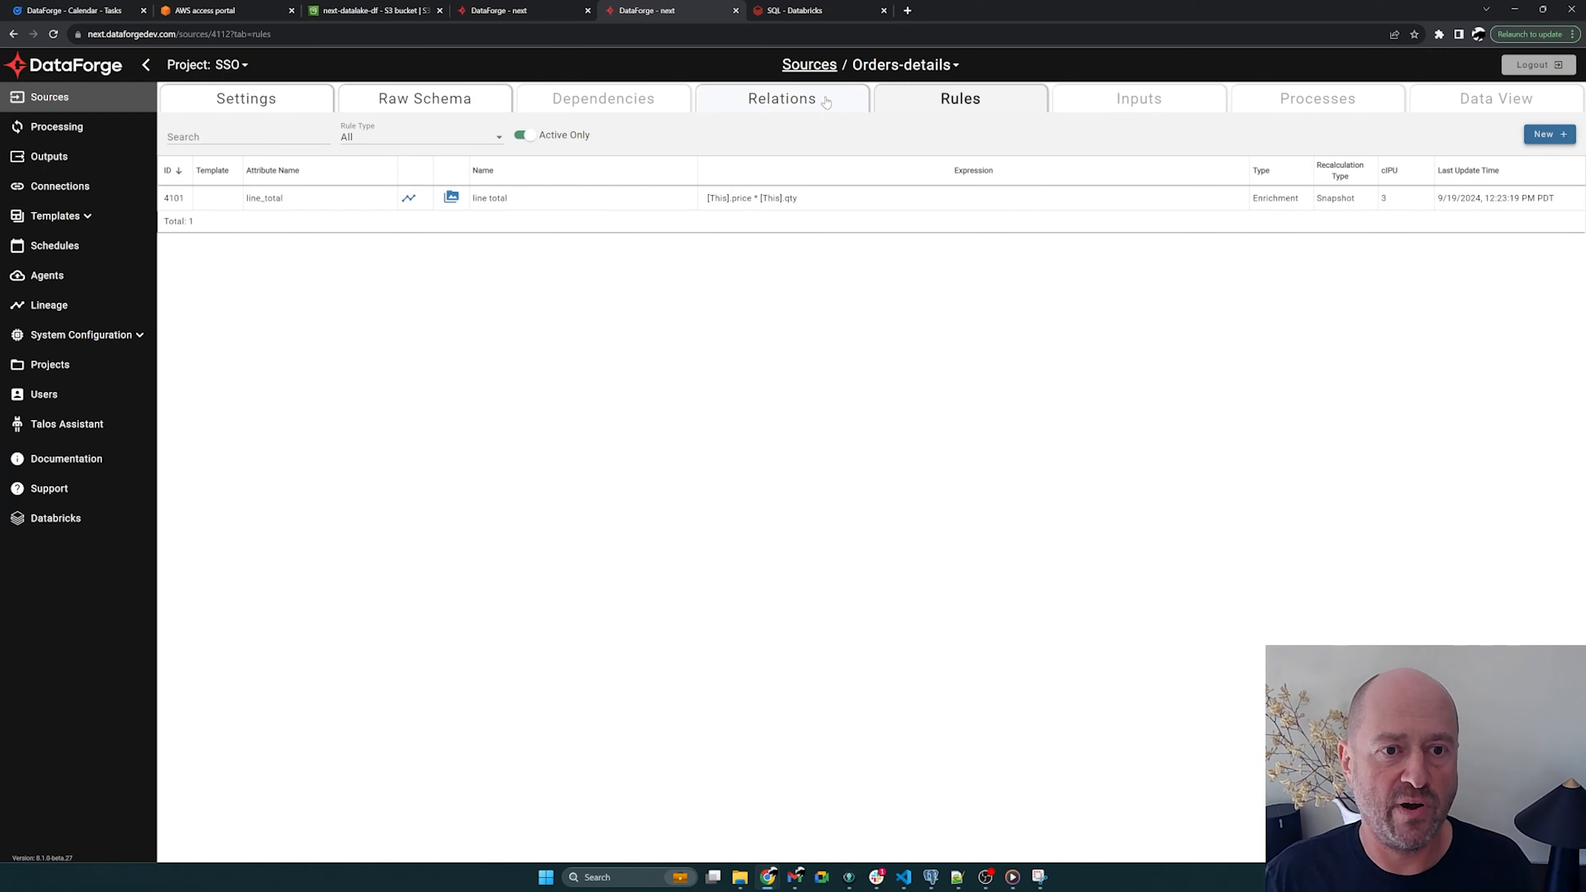
# Step: Examine the relation between Orders and Orders-details in the relations graph of the Orders-details source
pyautogui.click(775, 98)
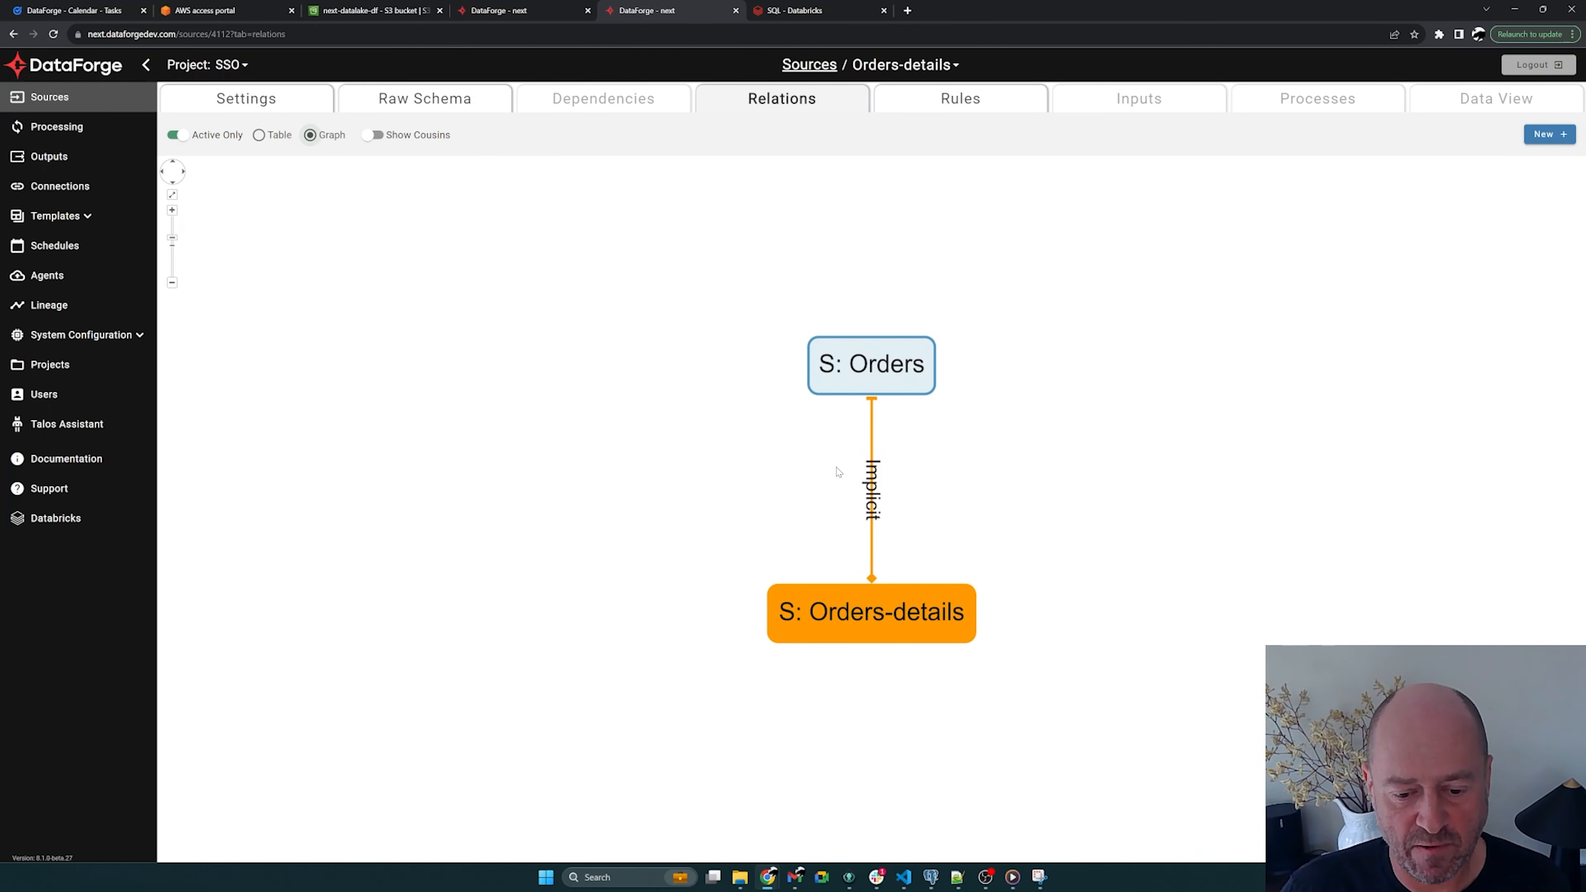
pyautogui.click(893, 371)
pyautogui.click(868, 628)
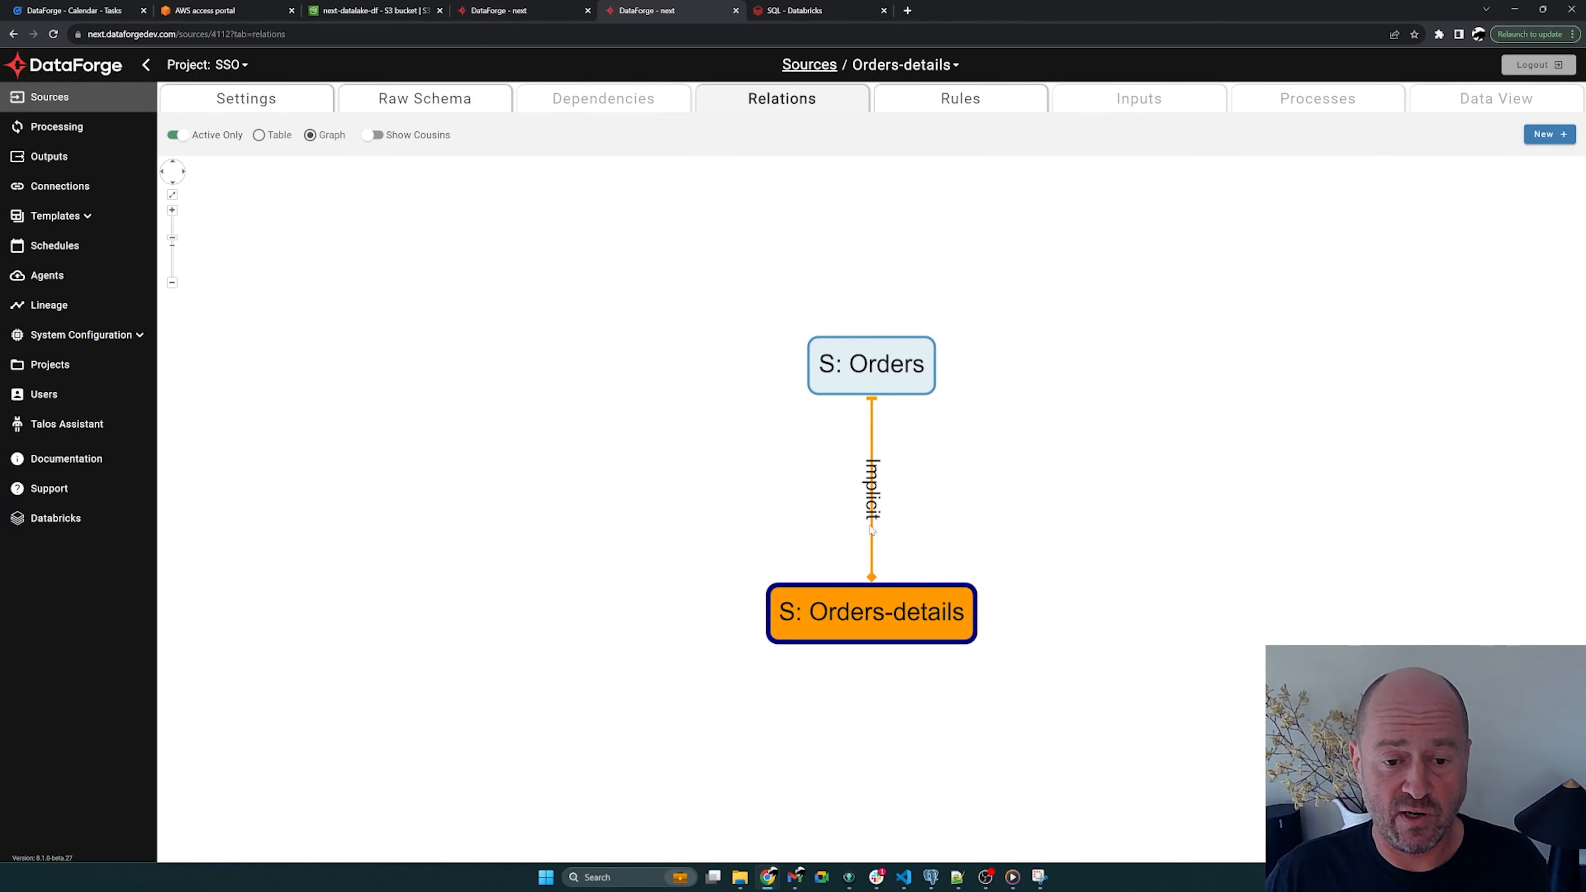
# Step: Start a new enrichment rule named line total sum on the Orders source
pyautogui.click(533, 14)
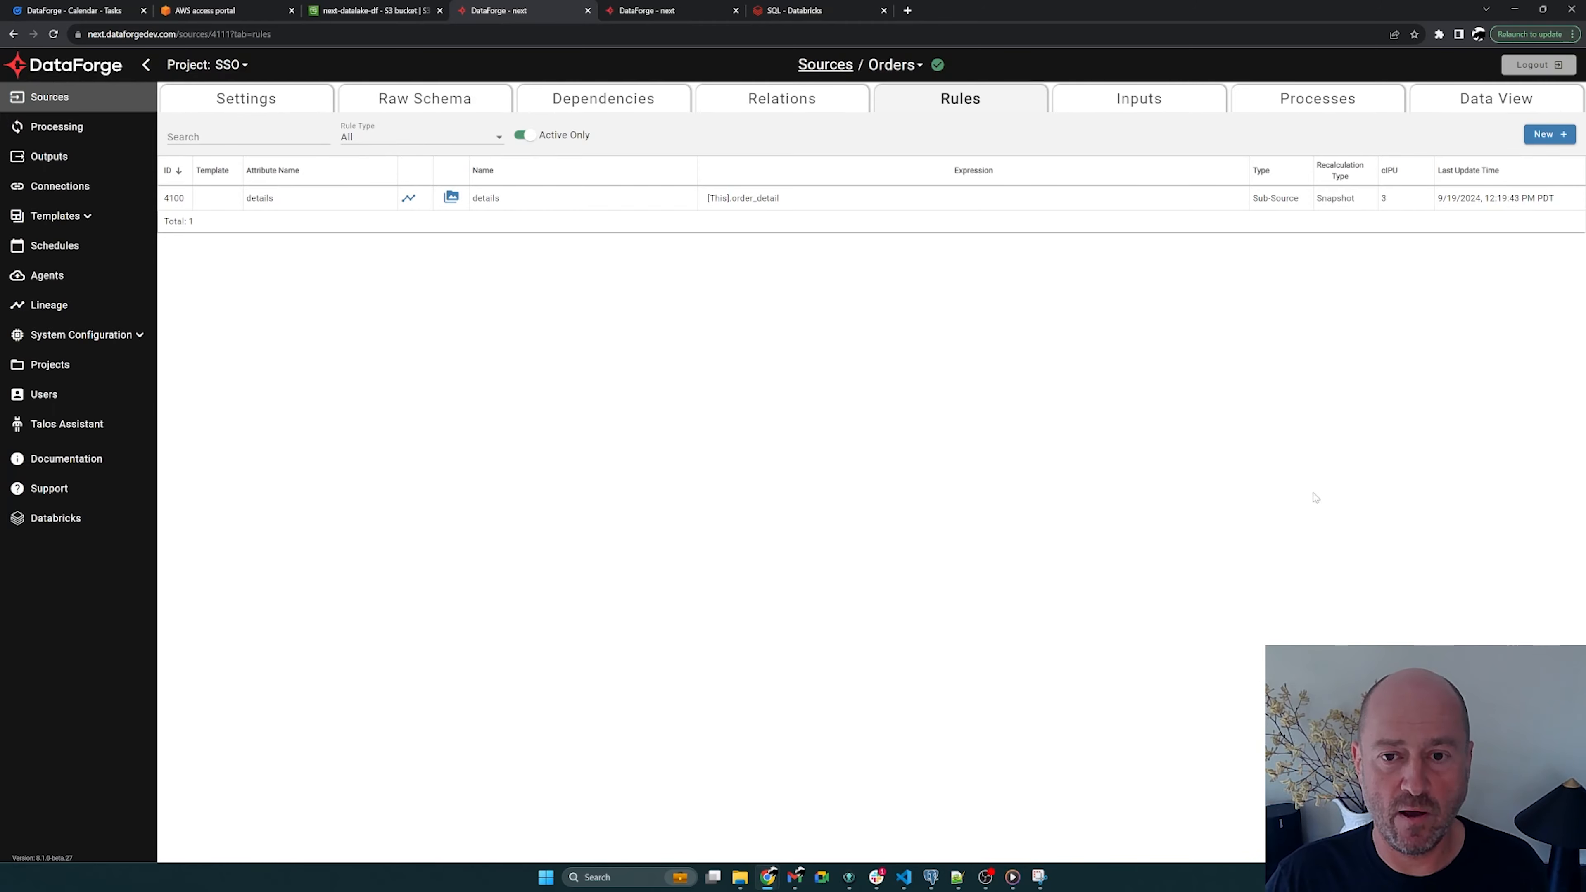
pyautogui.click(1551, 135)
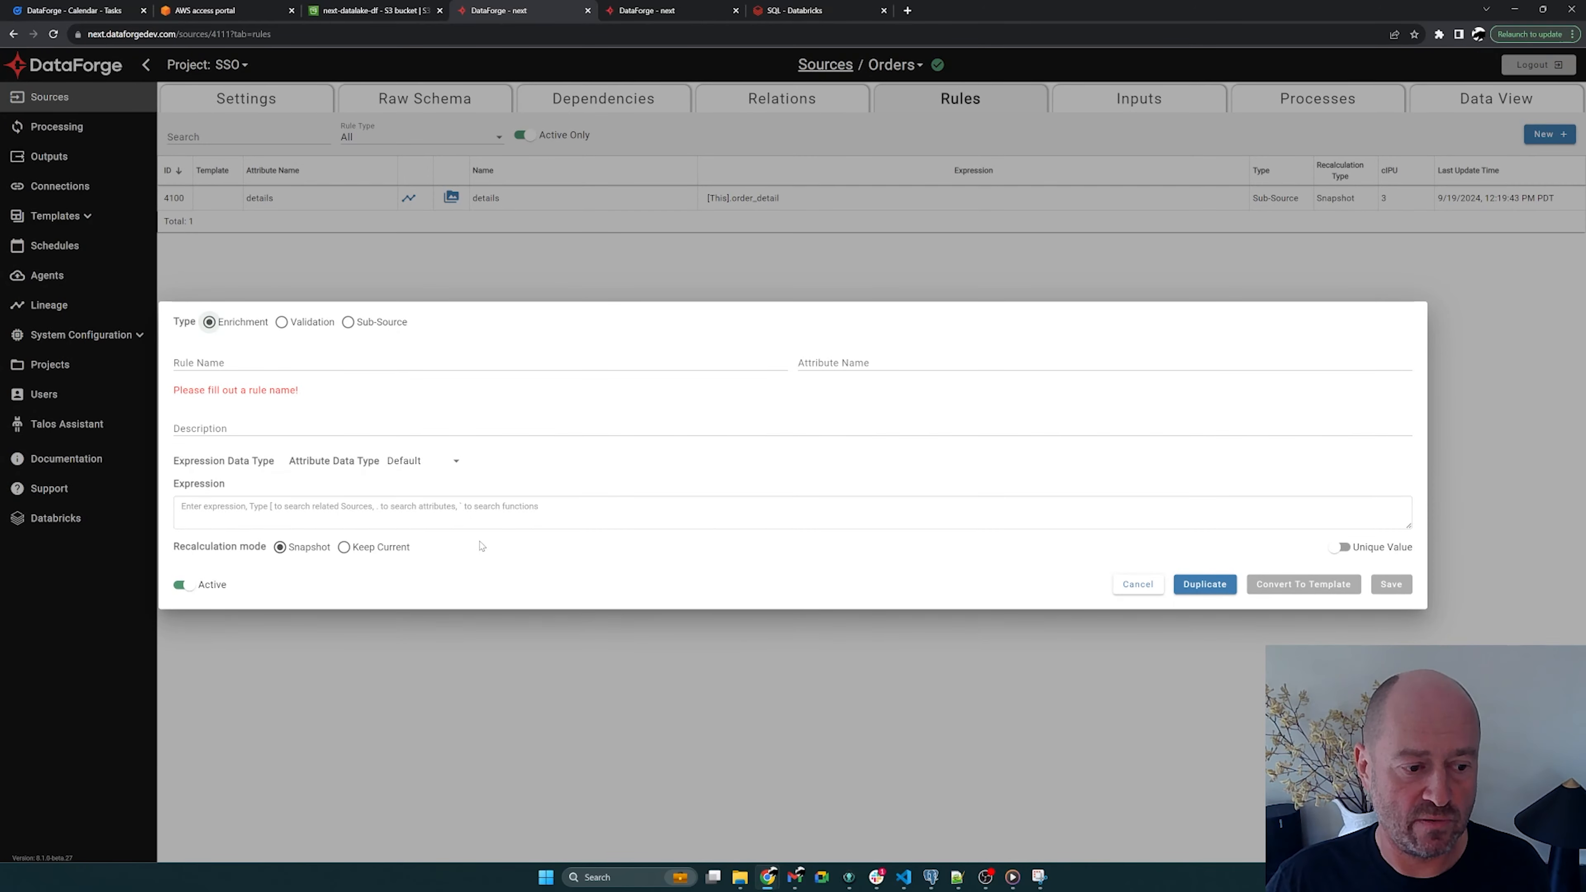
pyautogui.click(392, 513)
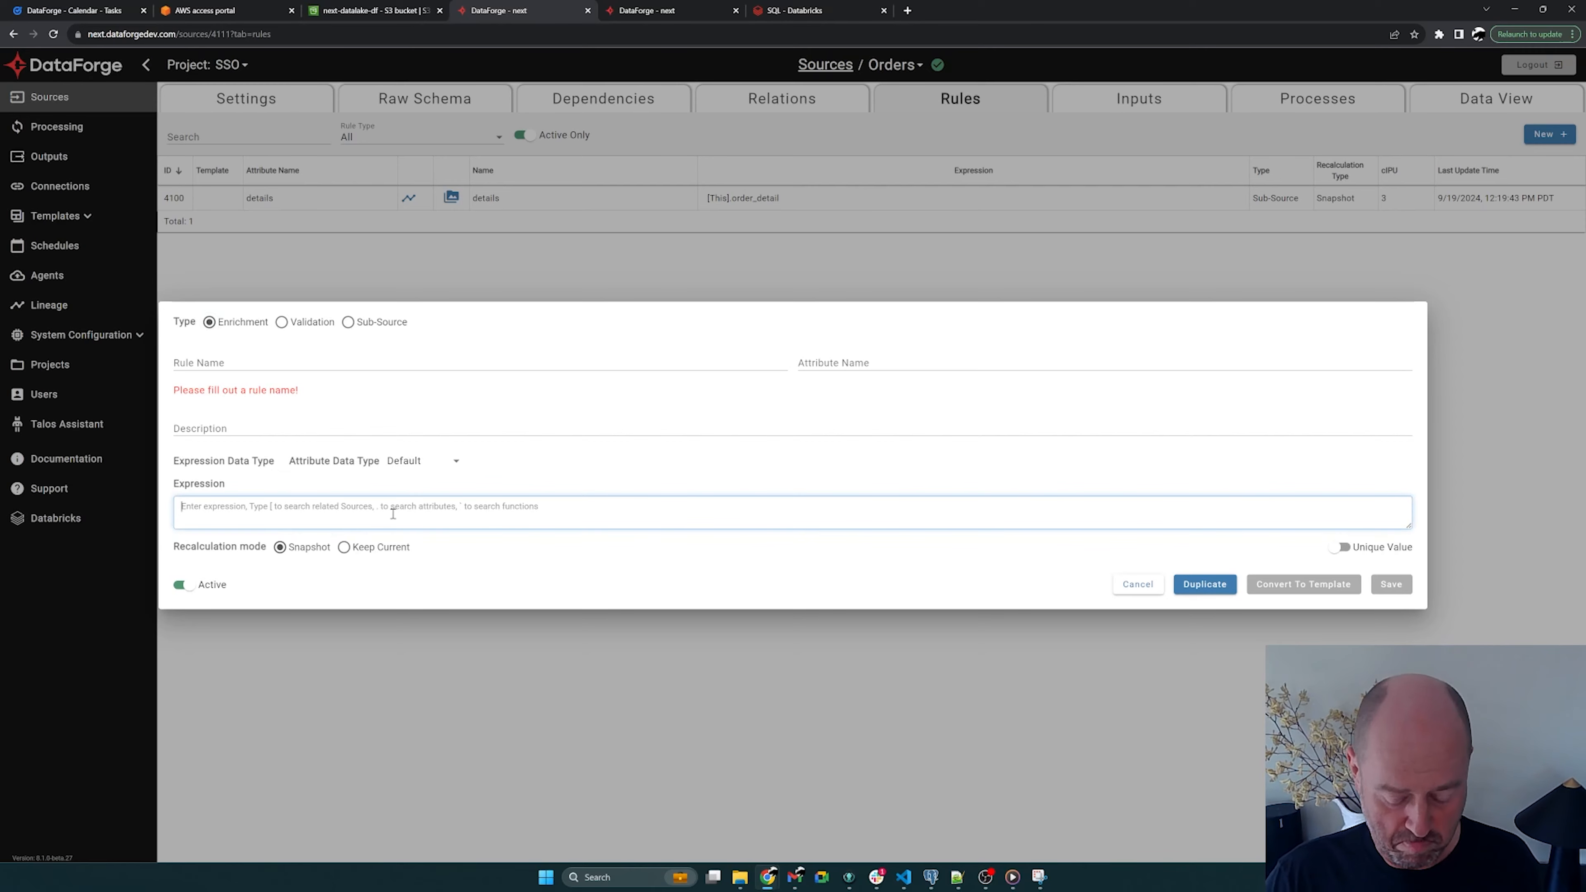
pyautogui.click(334, 362)
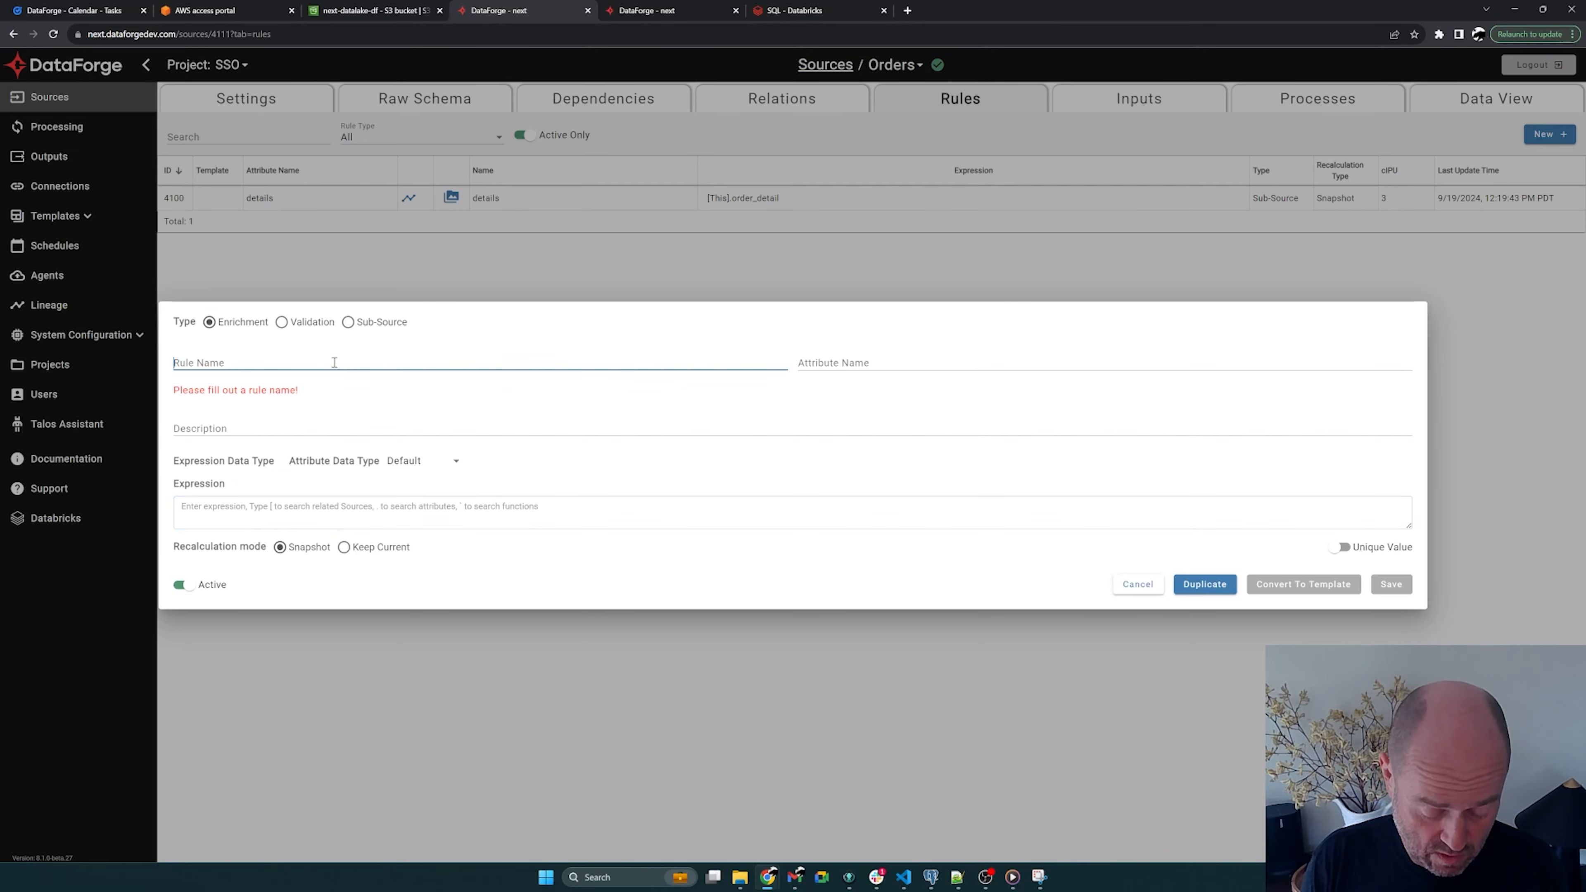
pyautogui.write('line to')
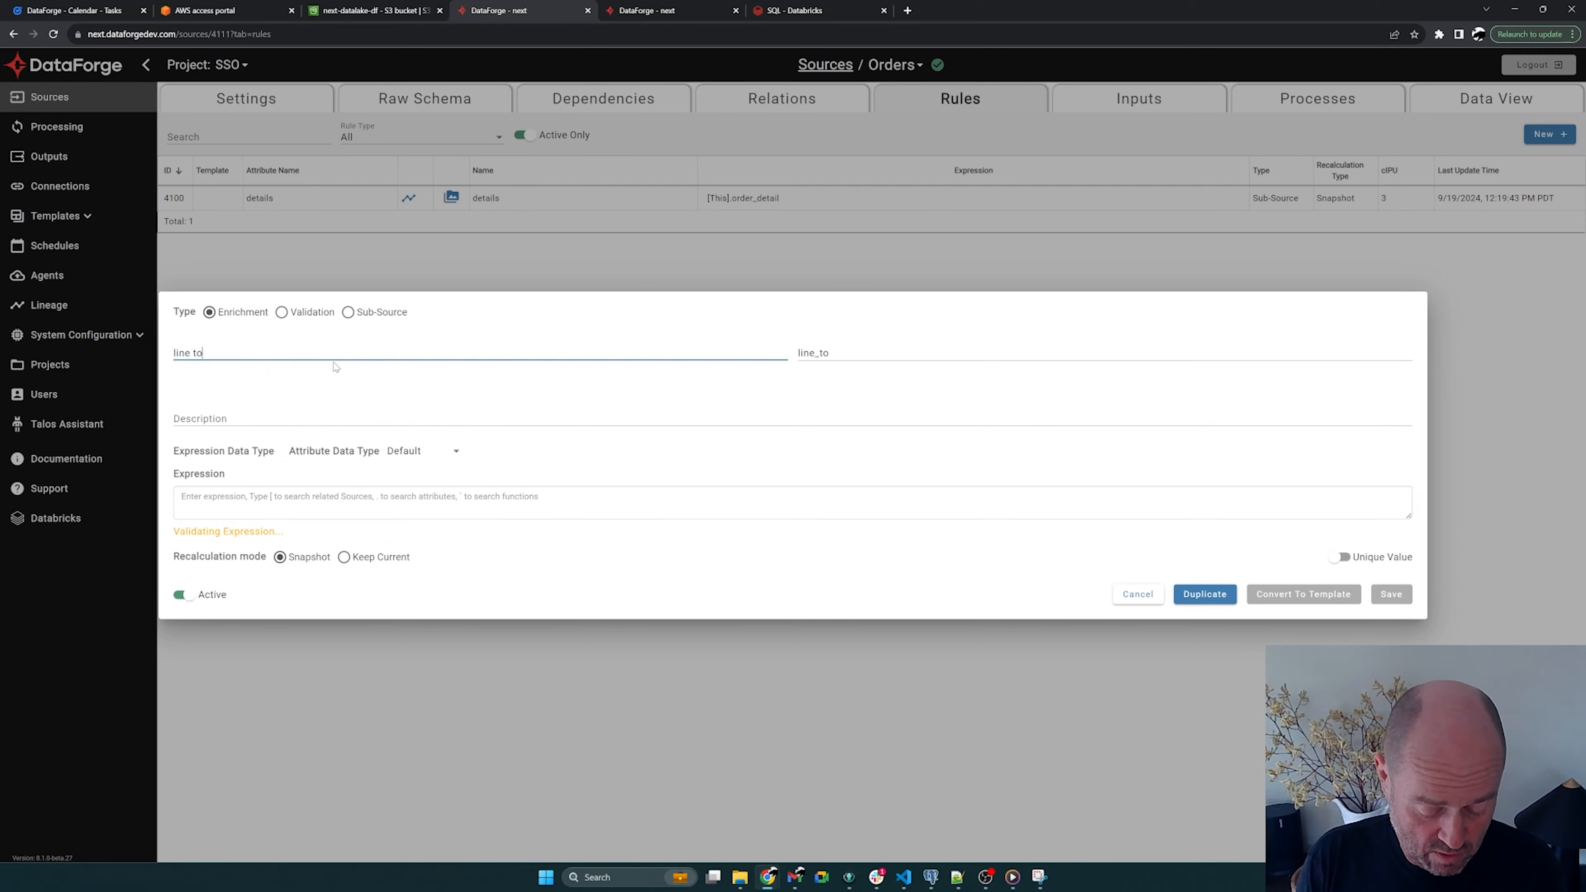
pyautogui.write('tal sum')
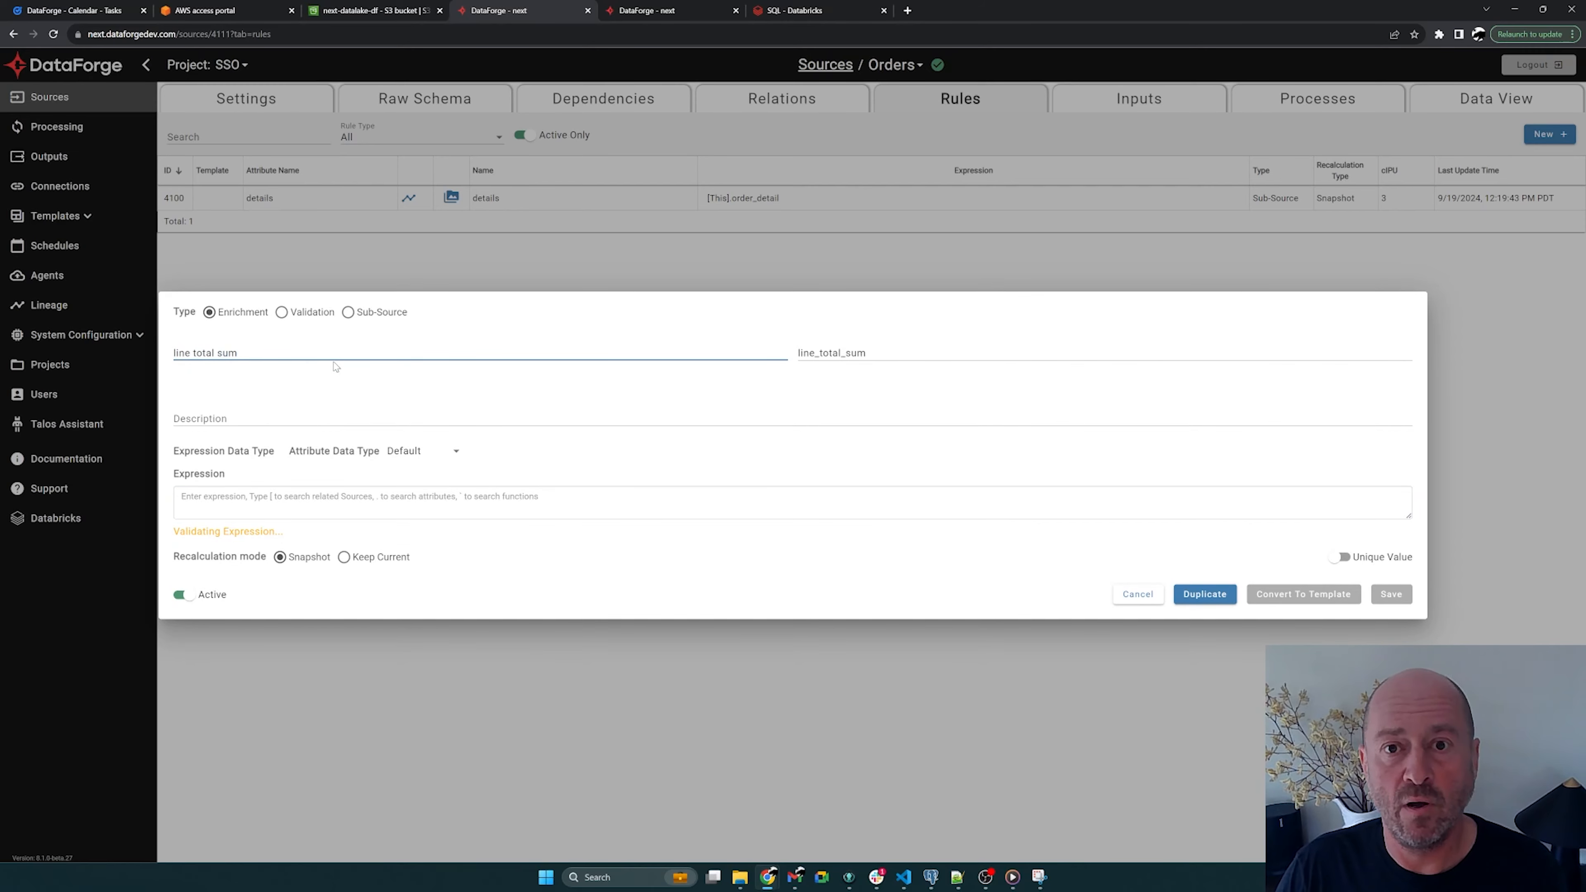
pyautogui.click(343, 509)
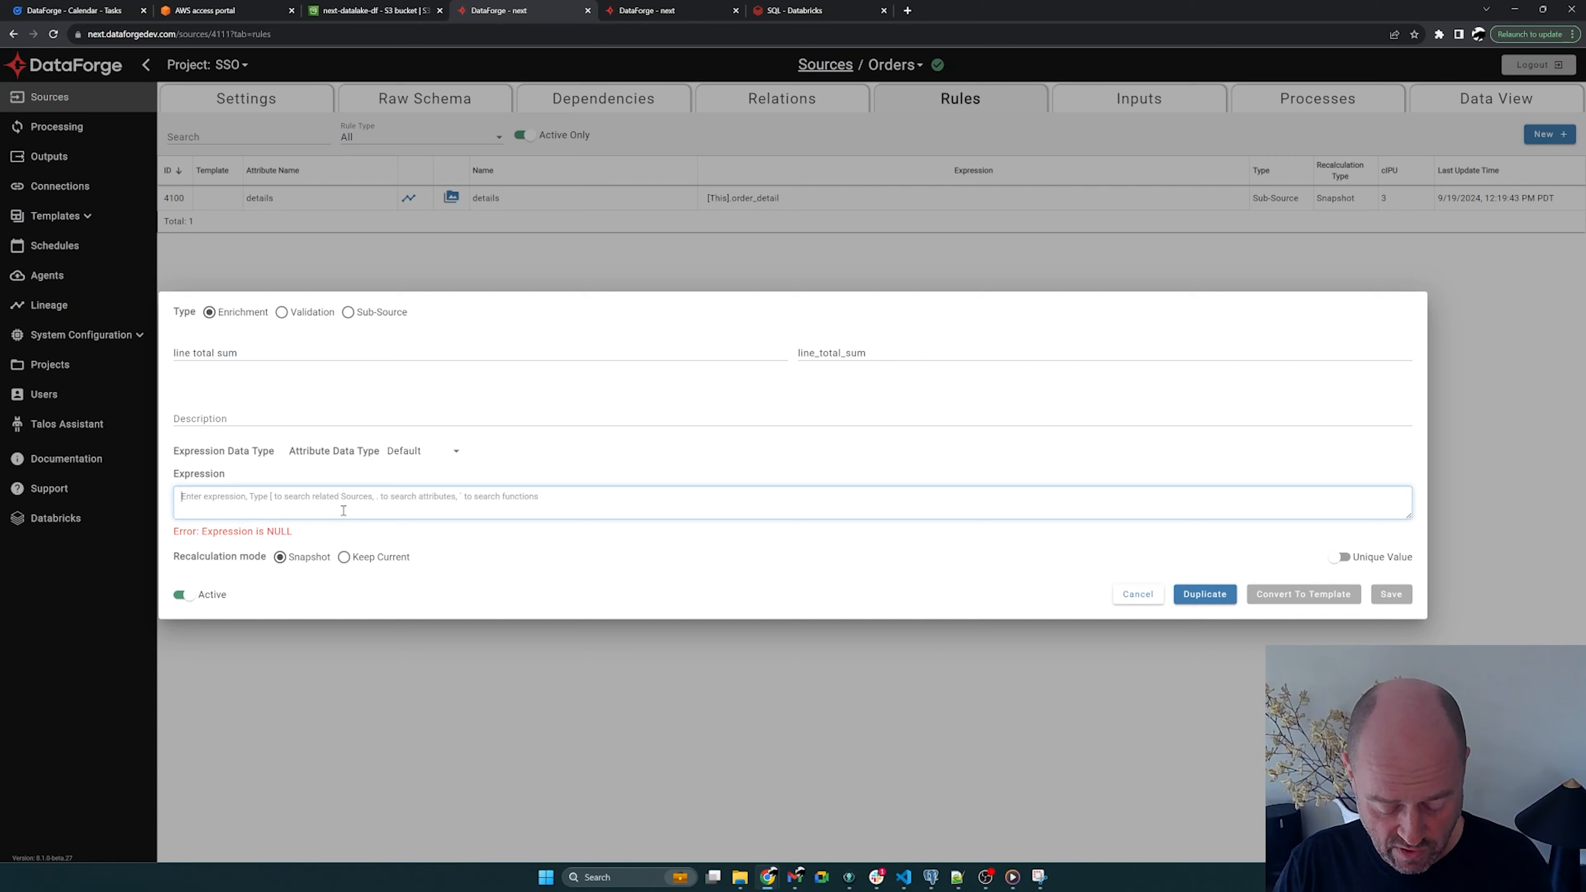
pyautogui.write('[This].')
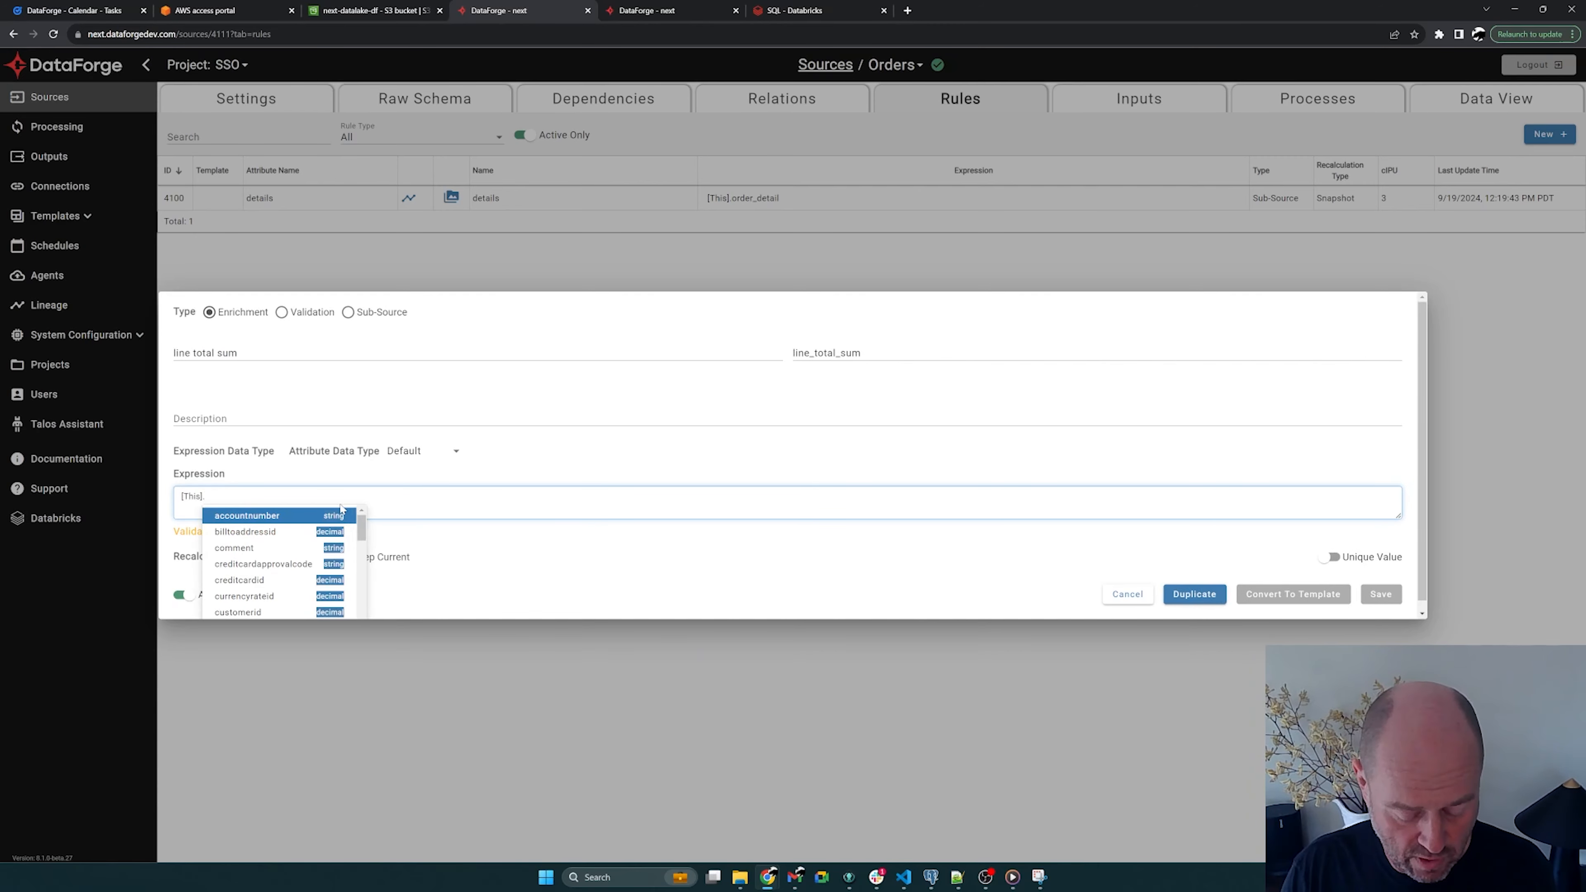
pyautogui.hotkey('ctrl', 'a')
pyautogui.press('BackSpace')
# Step: Set the line total sum rule's expression to SUM([Orders-details].line_total) and save the rule
pyautogui.write('[')
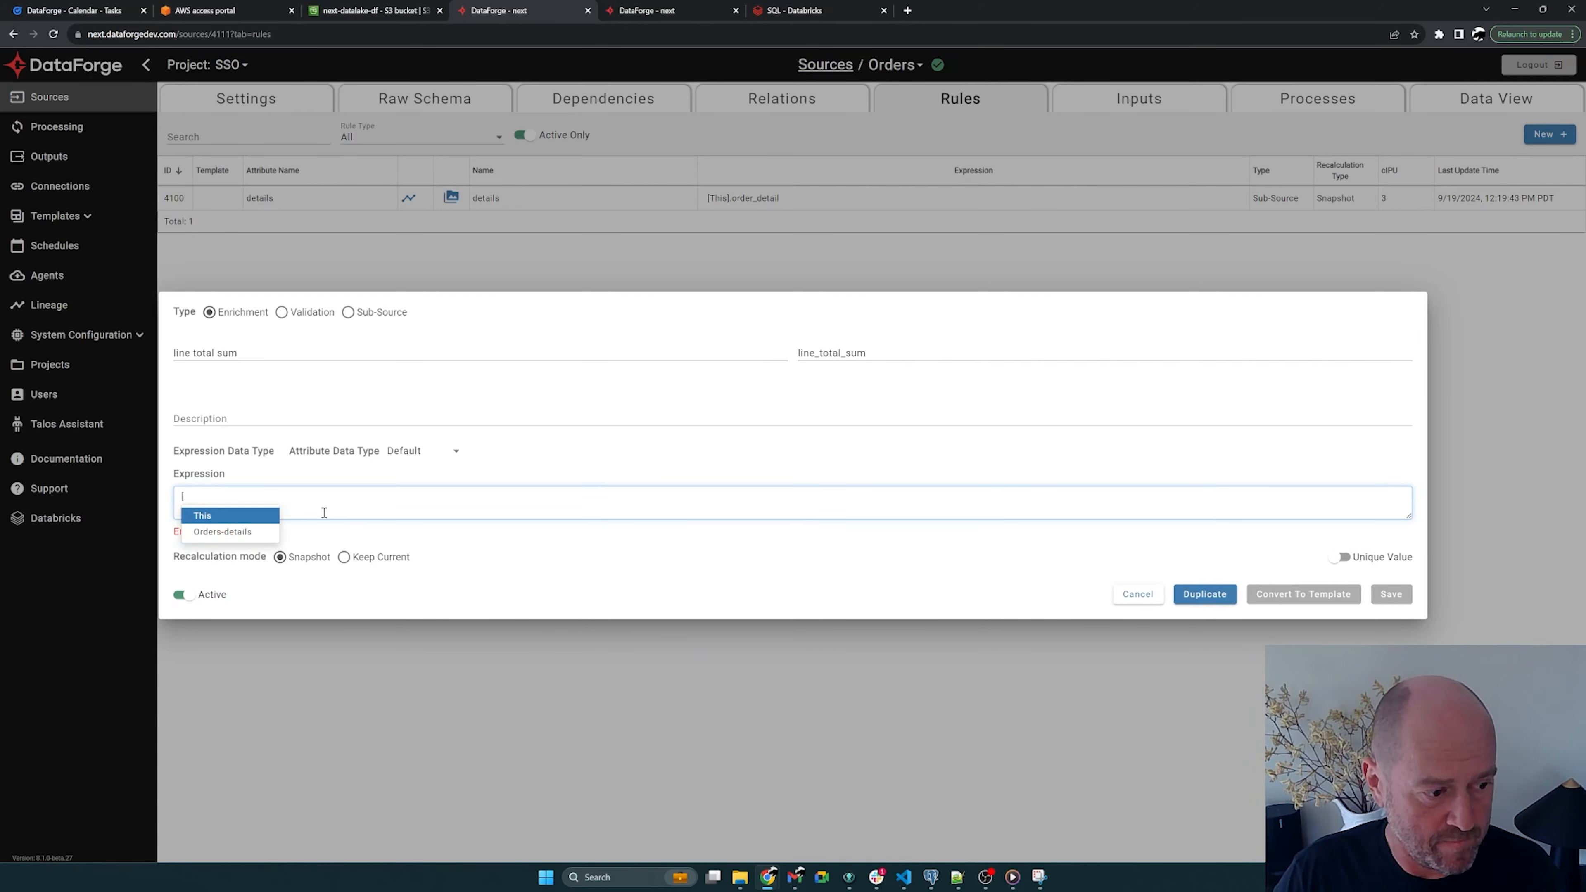
pyautogui.click(224, 531)
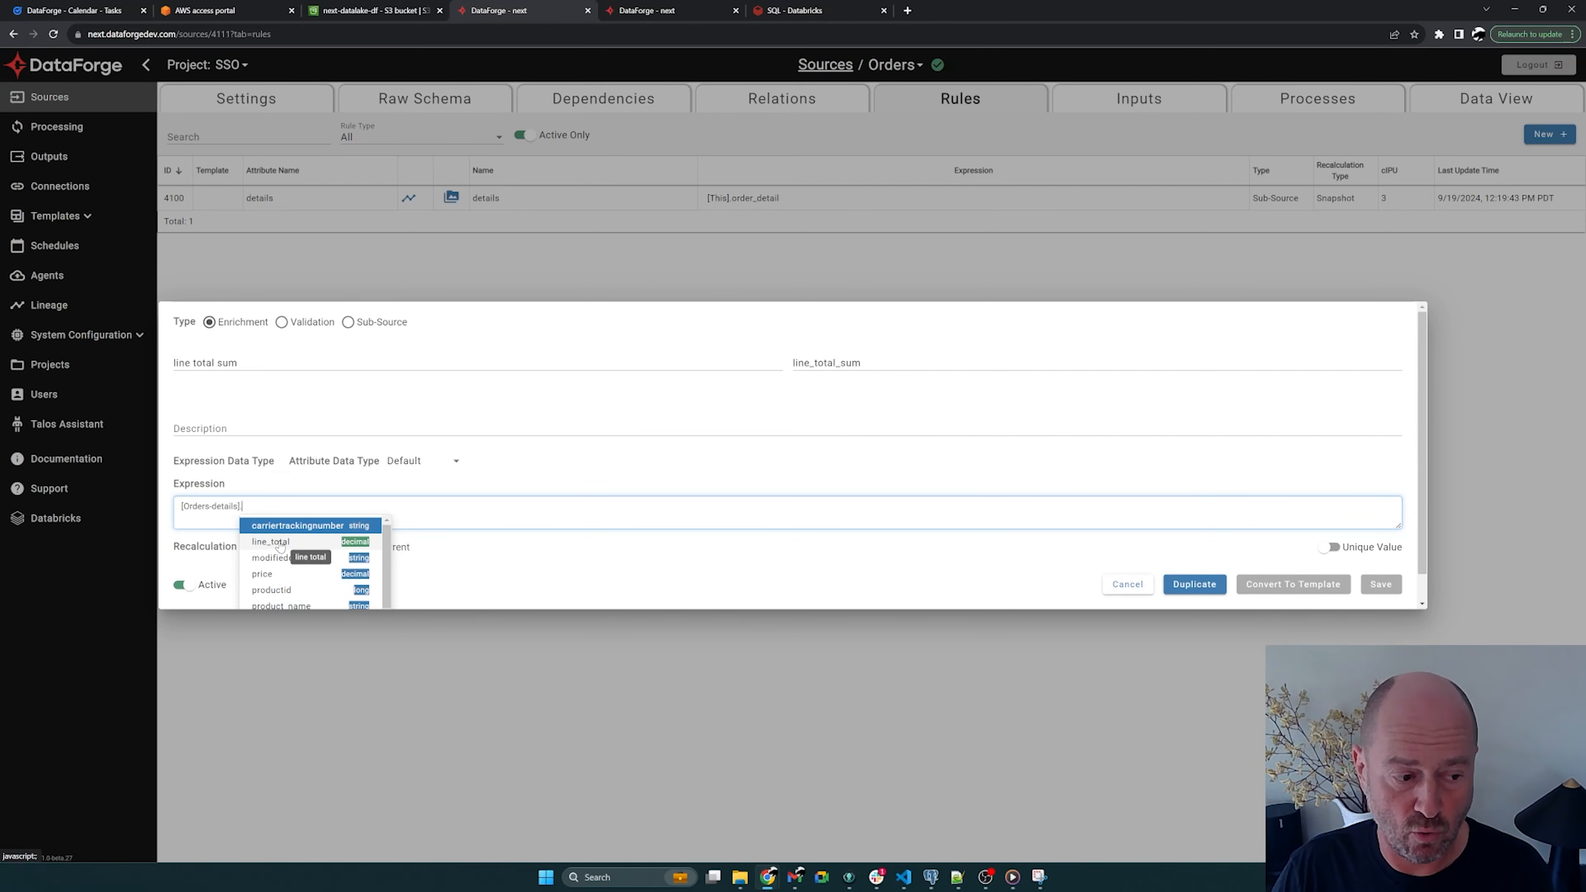
pyautogui.click(281, 547)
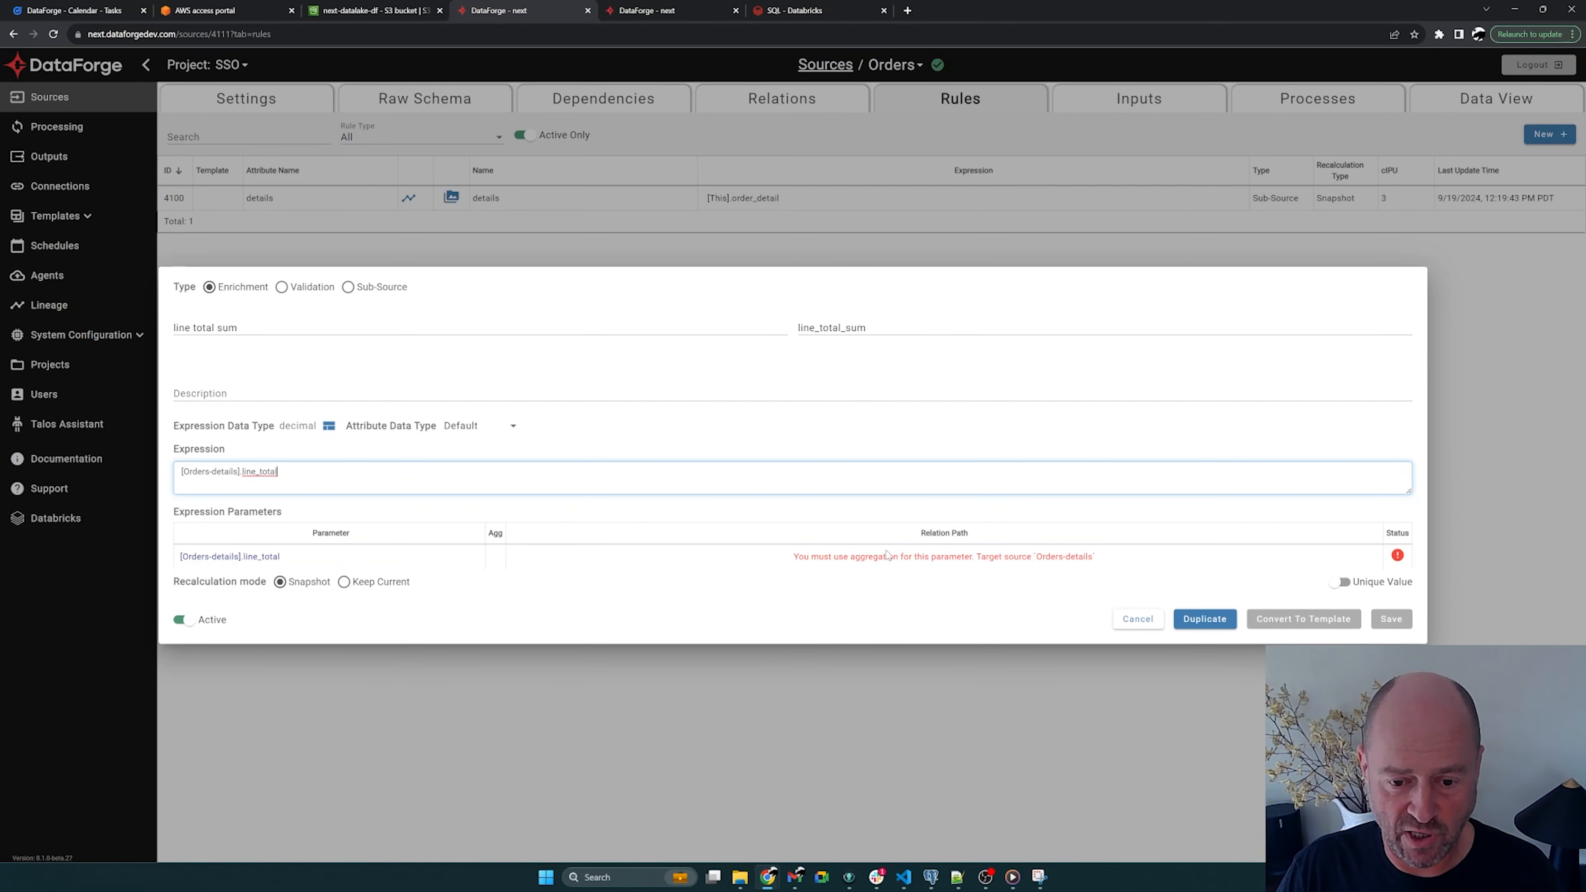
pyautogui.moveTo(884, 555); pyautogui.dragTo(938, 556)
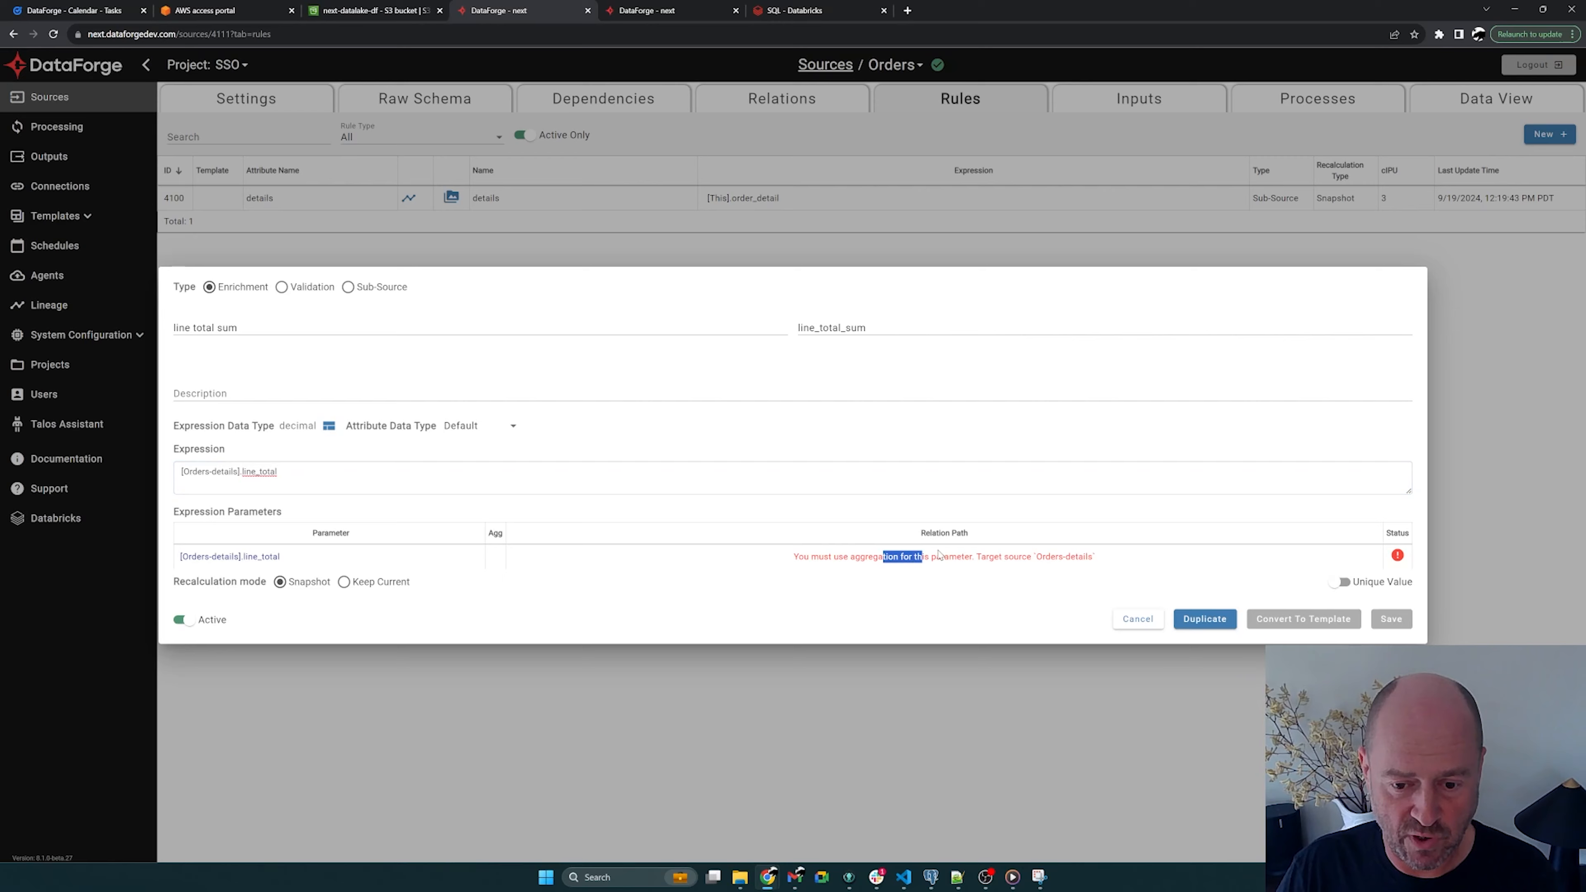
pyautogui.click(299, 474)
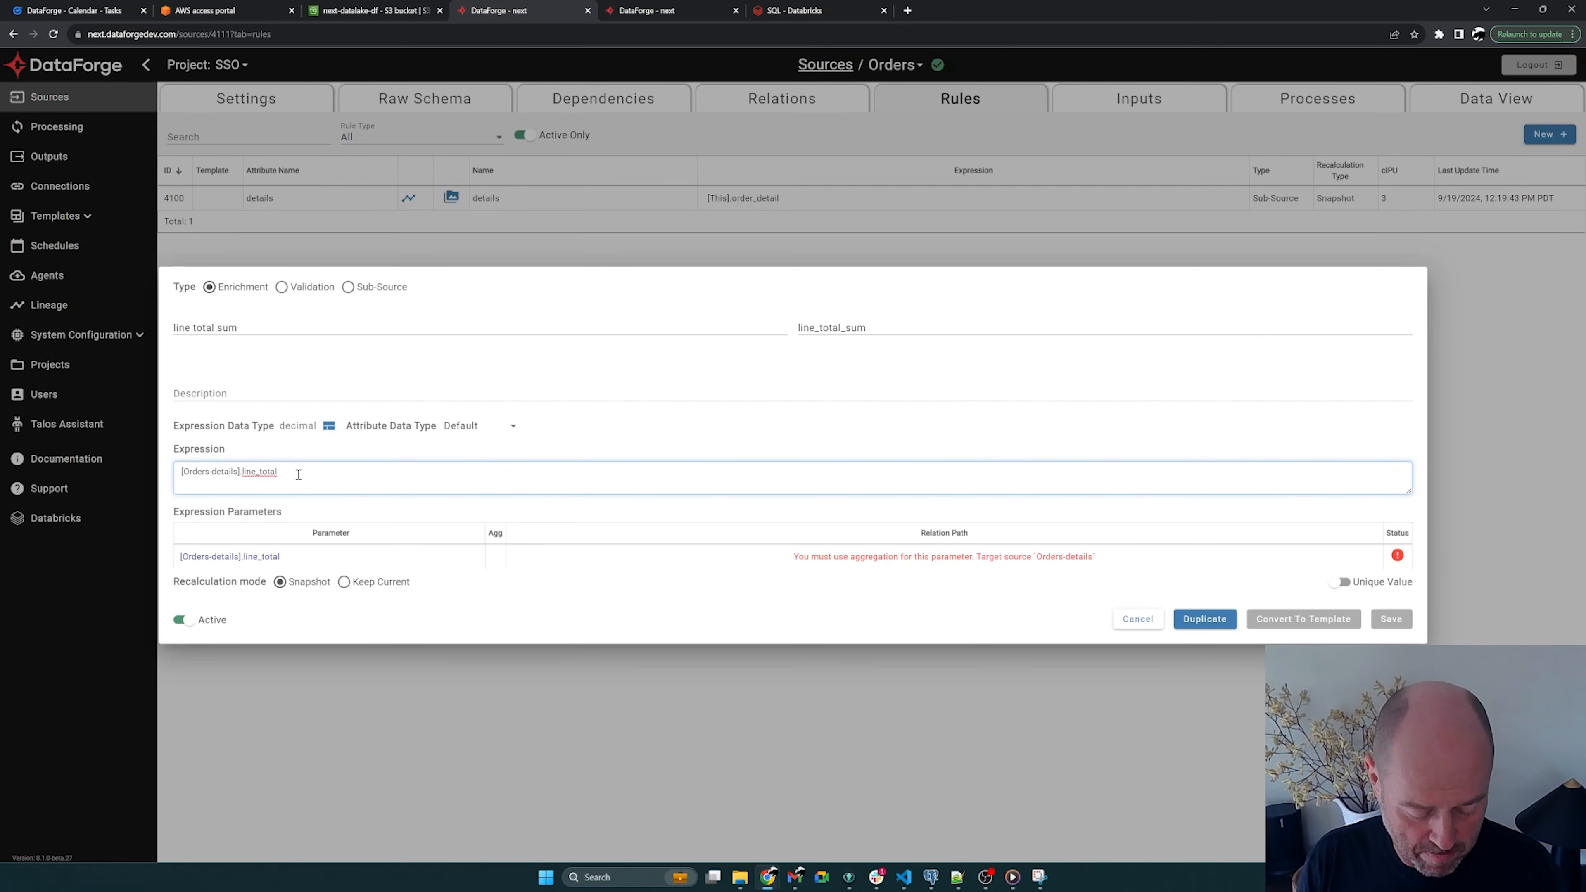
pyautogui.write('SUM(')
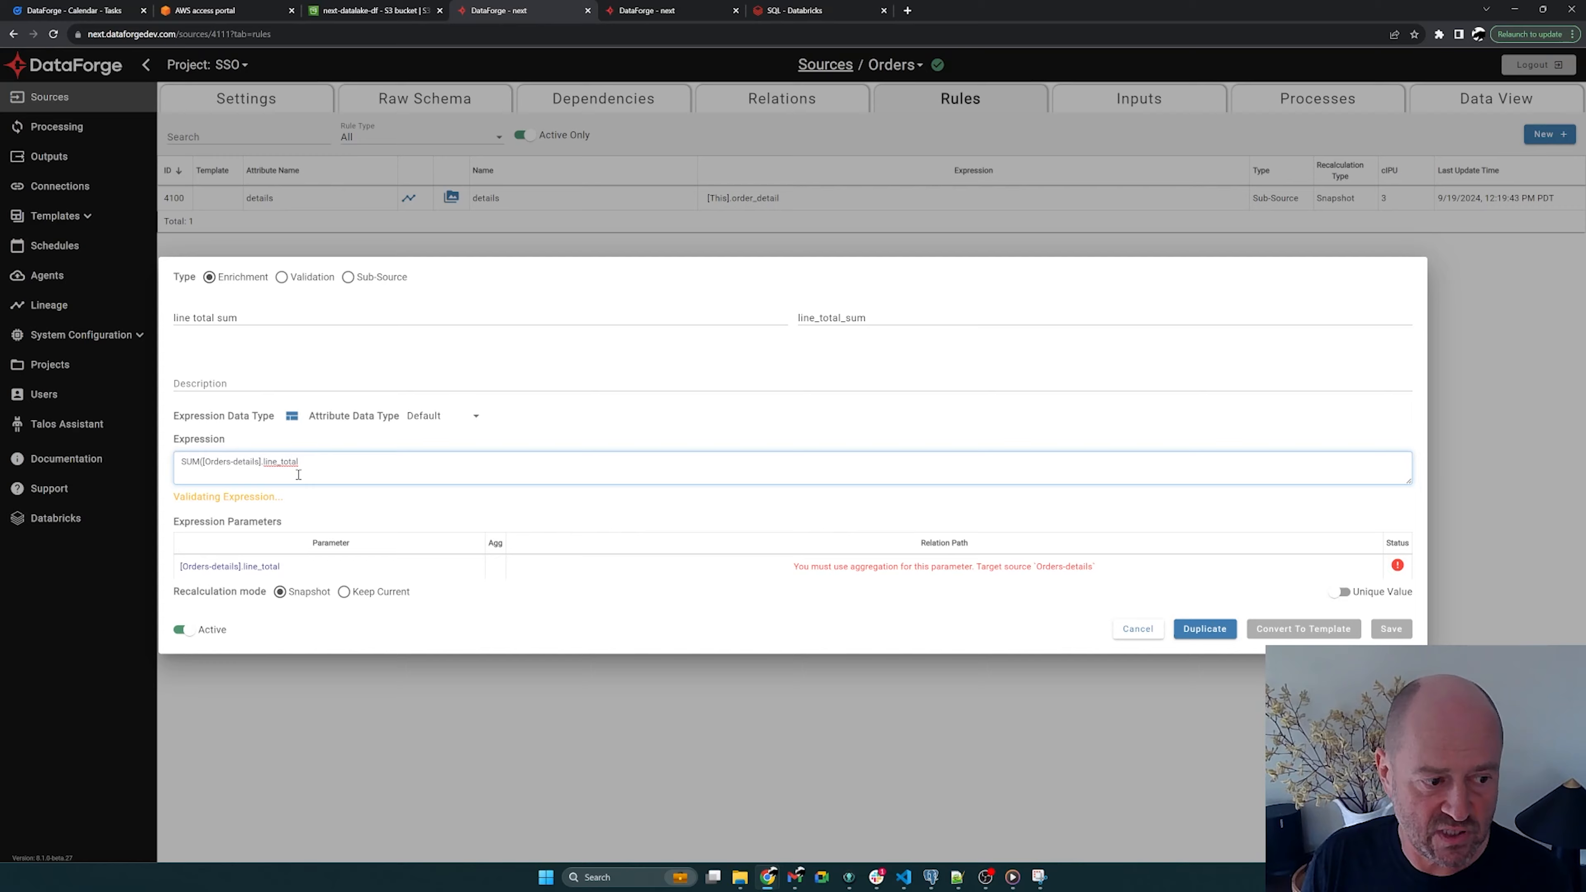
pyautogui.write(')')
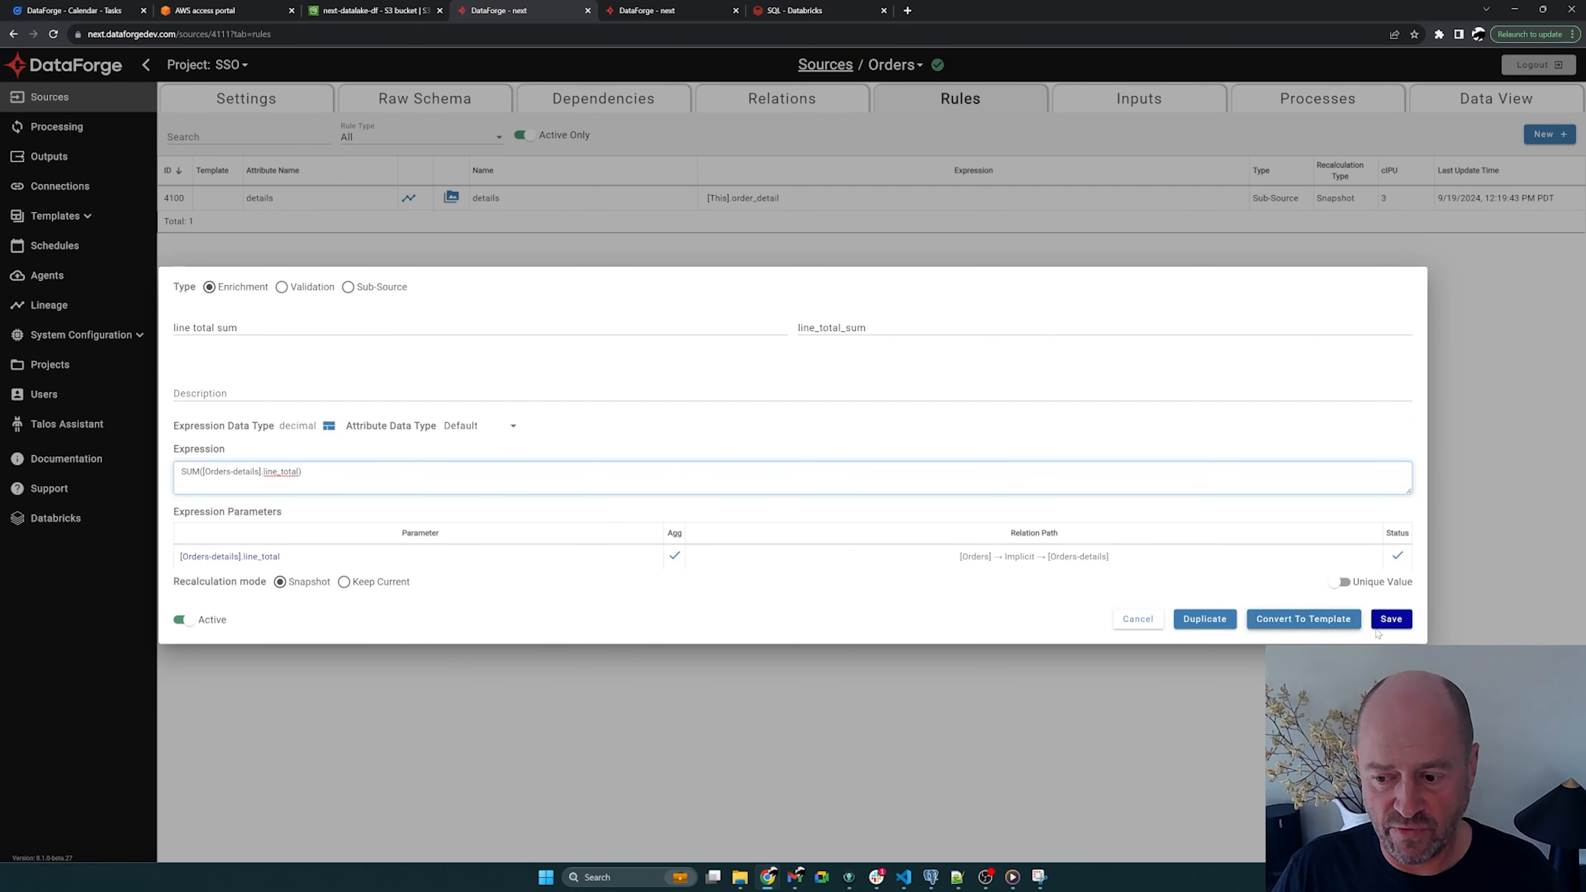
pyautogui.click(1384, 620)
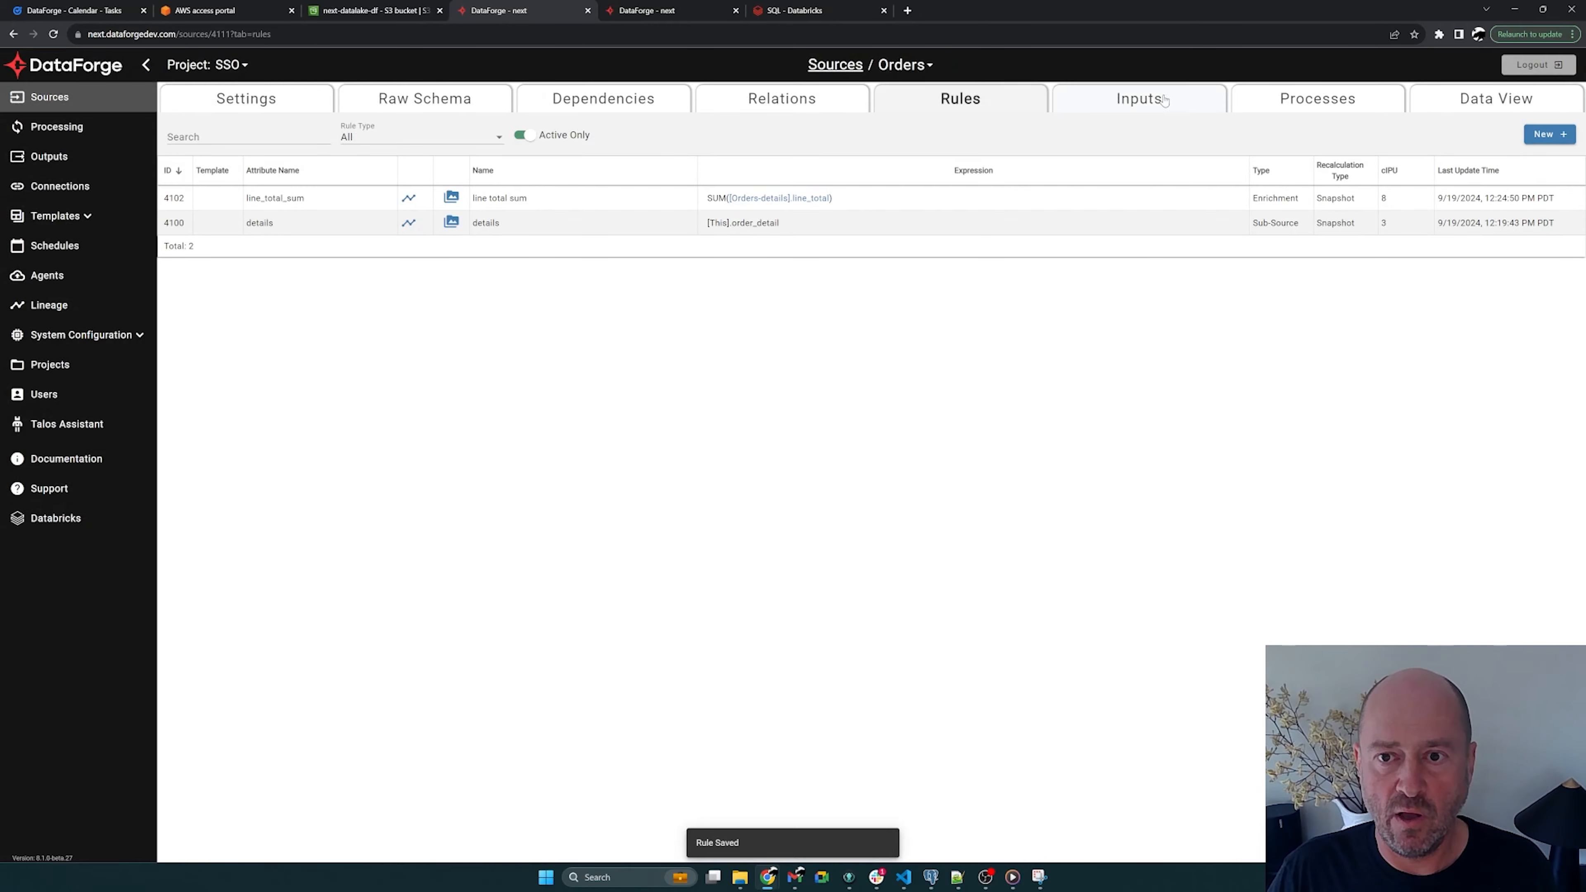
# Step: Recalculate the entire Orders source from its inputs and check the processing status of orders.json
pyautogui.click(1164, 100)
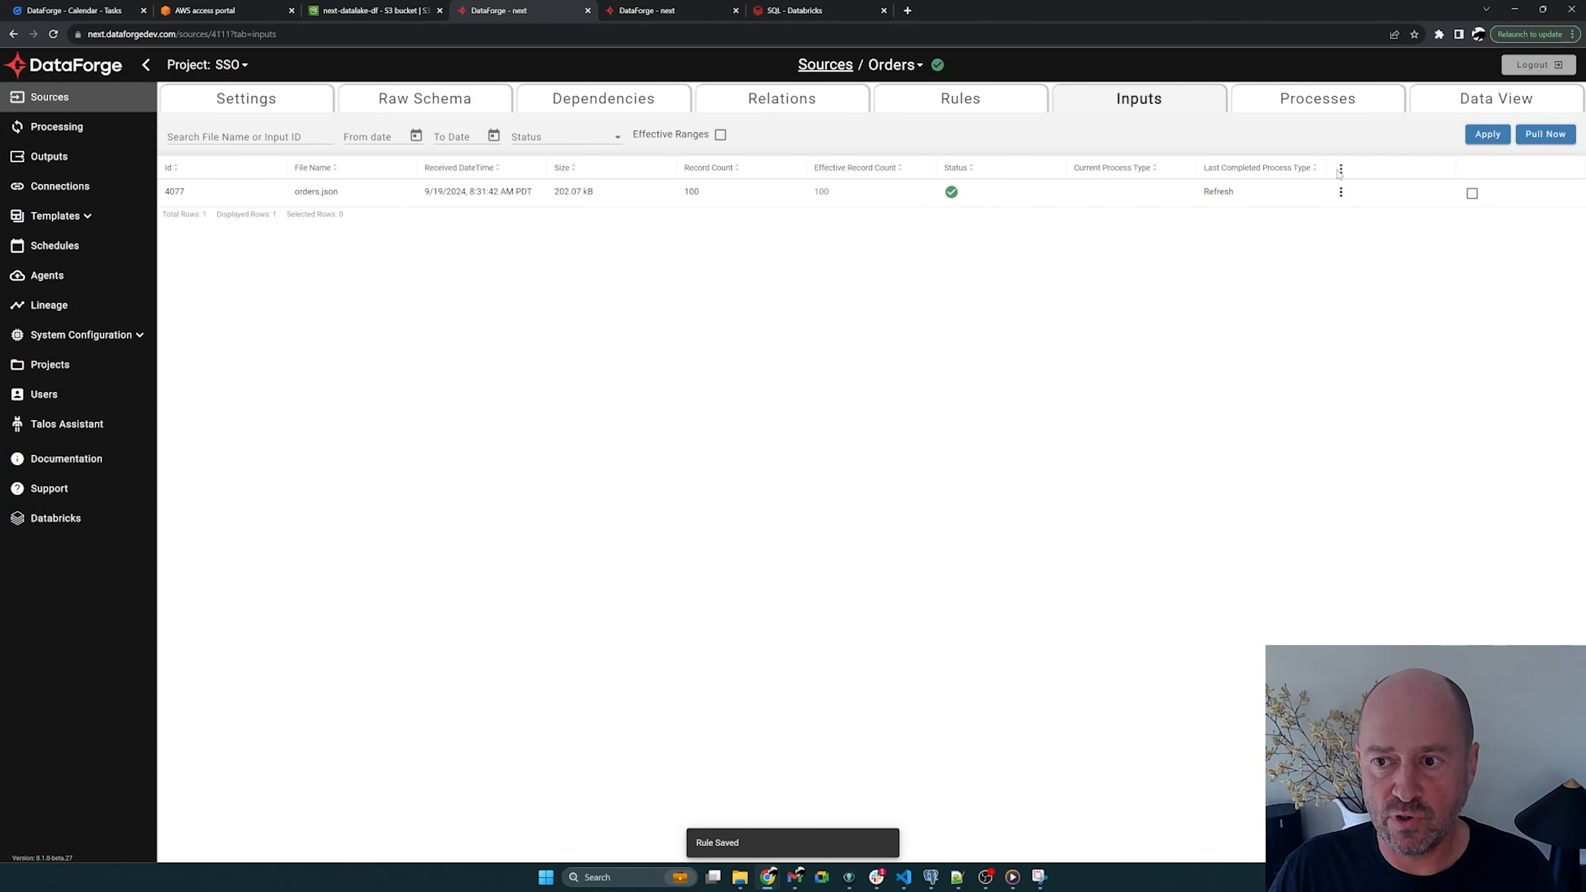
pyautogui.click(1341, 168)
pyautogui.click(1343, 197)
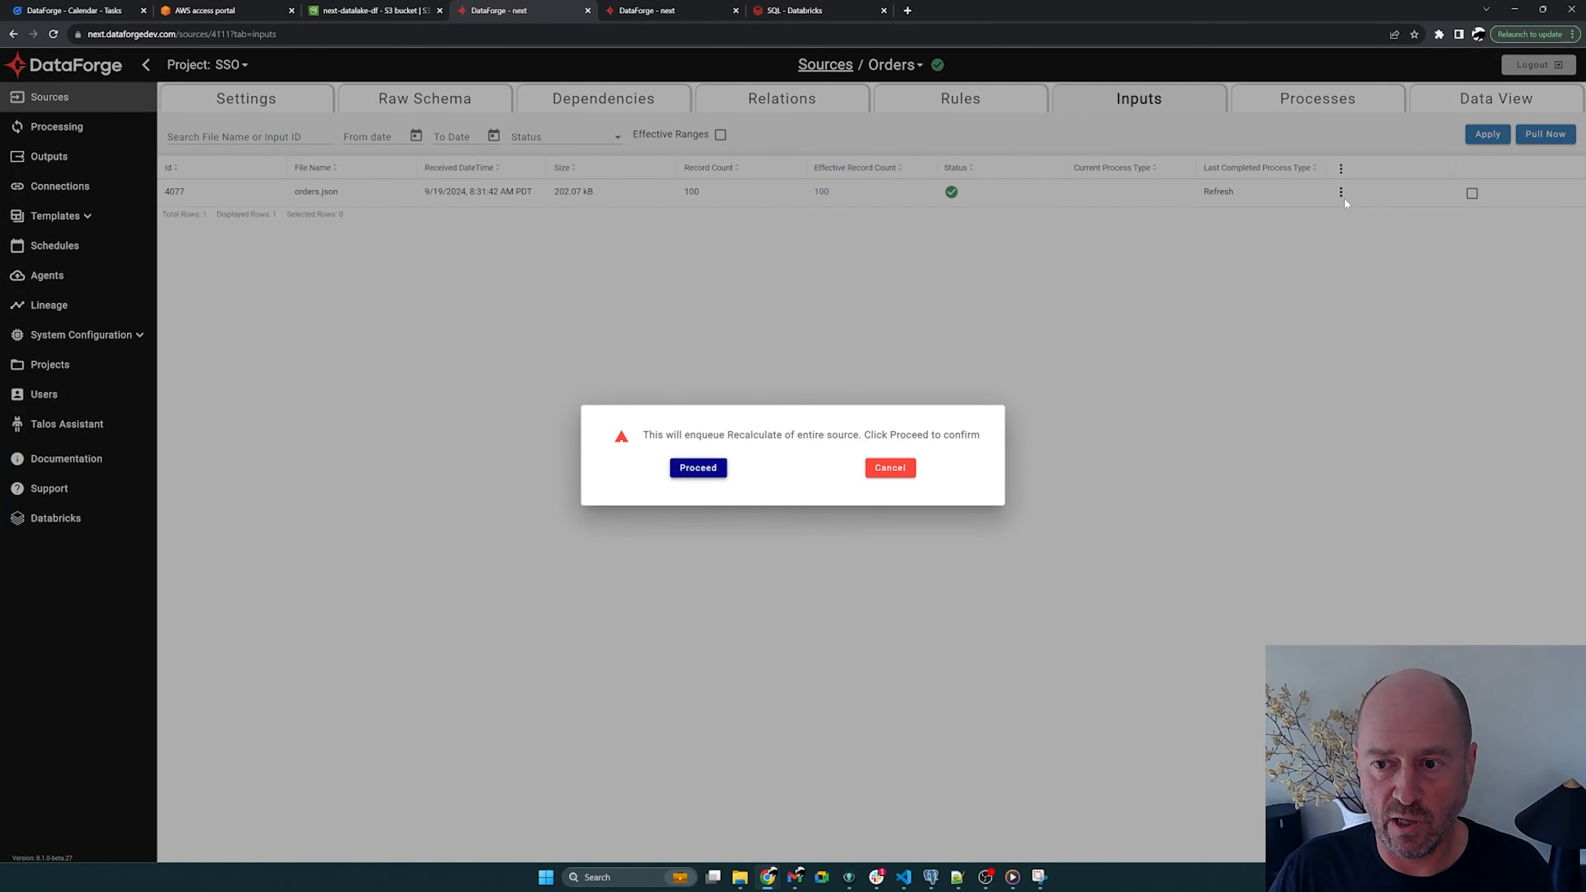
pyautogui.click(721, 472)
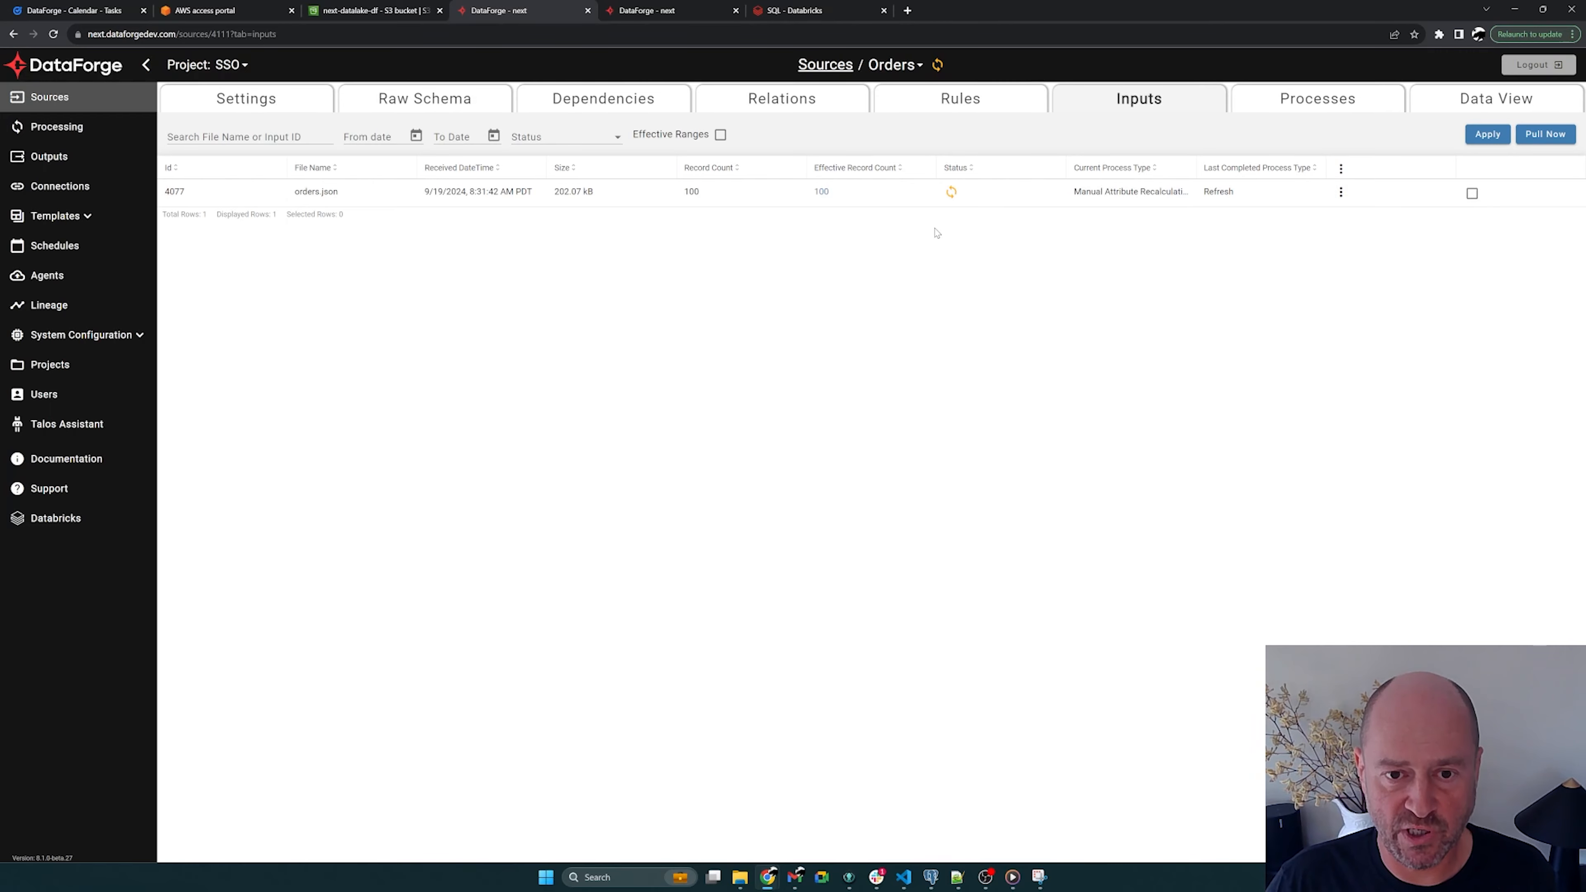
pyautogui.click(952, 193)
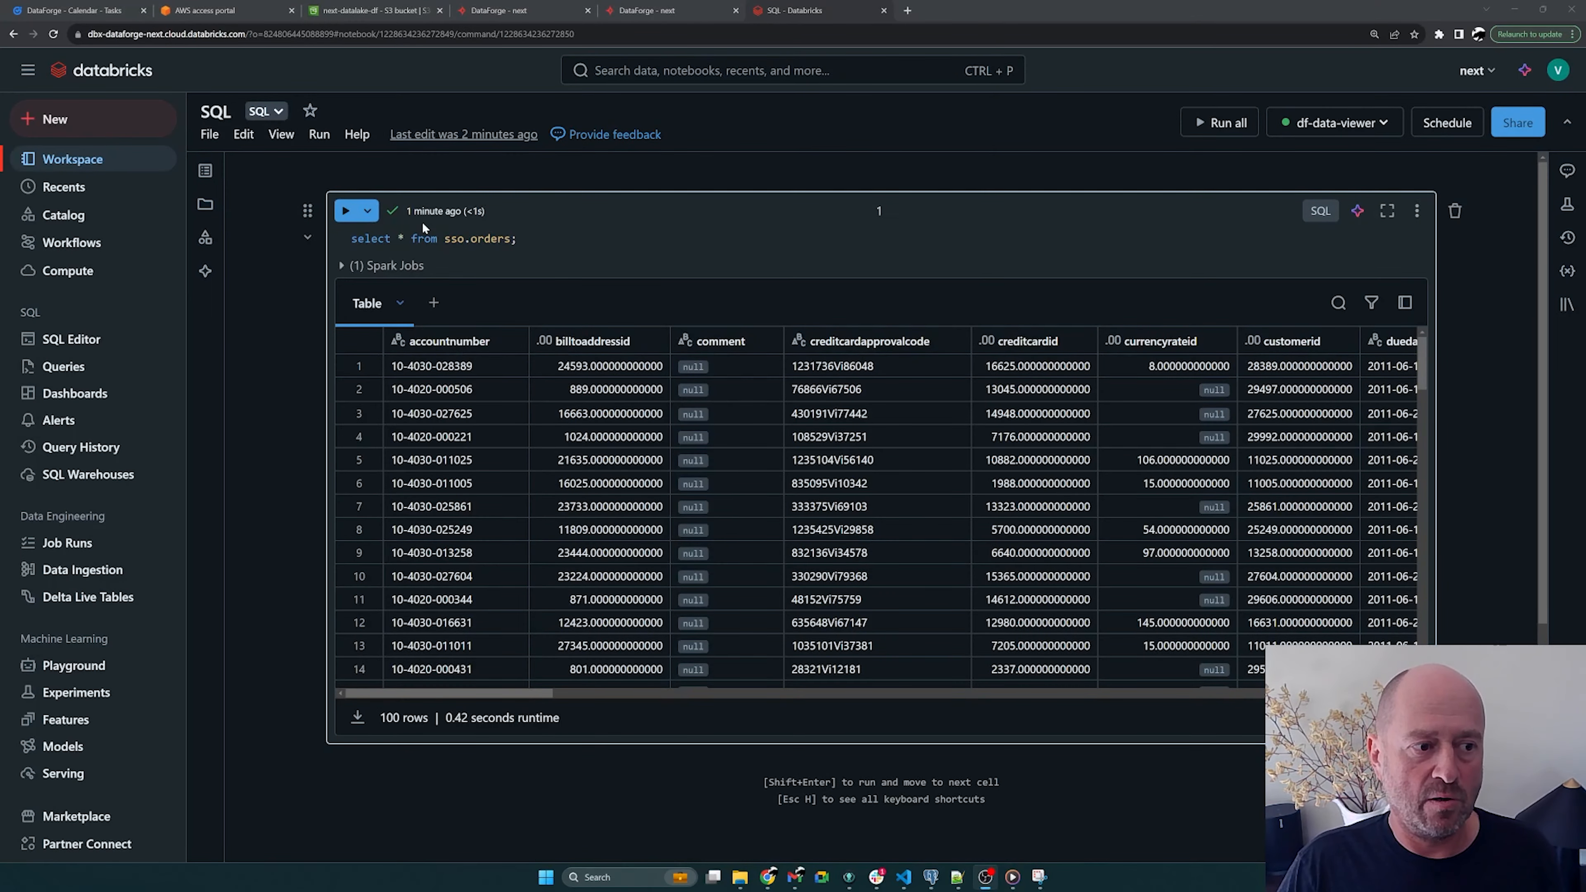
# Step: Rerun the sso.orders select query in Databricks and inspect the order_detail array of the third row
pyautogui.click(346, 212)
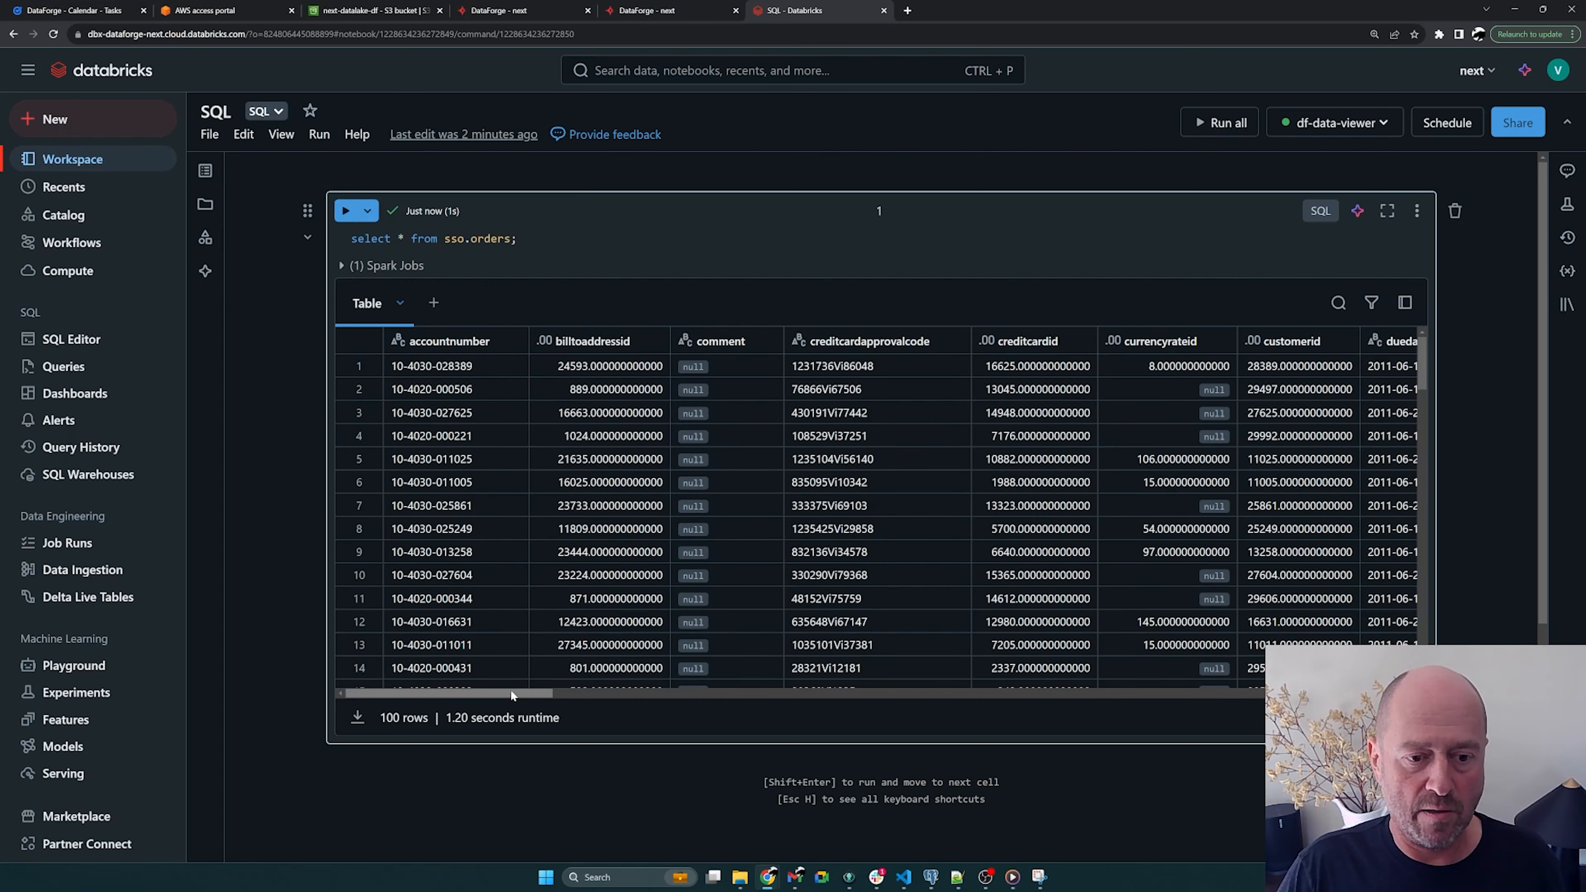
pyautogui.moveTo(514, 694); pyautogui.dragTo(760, 700)
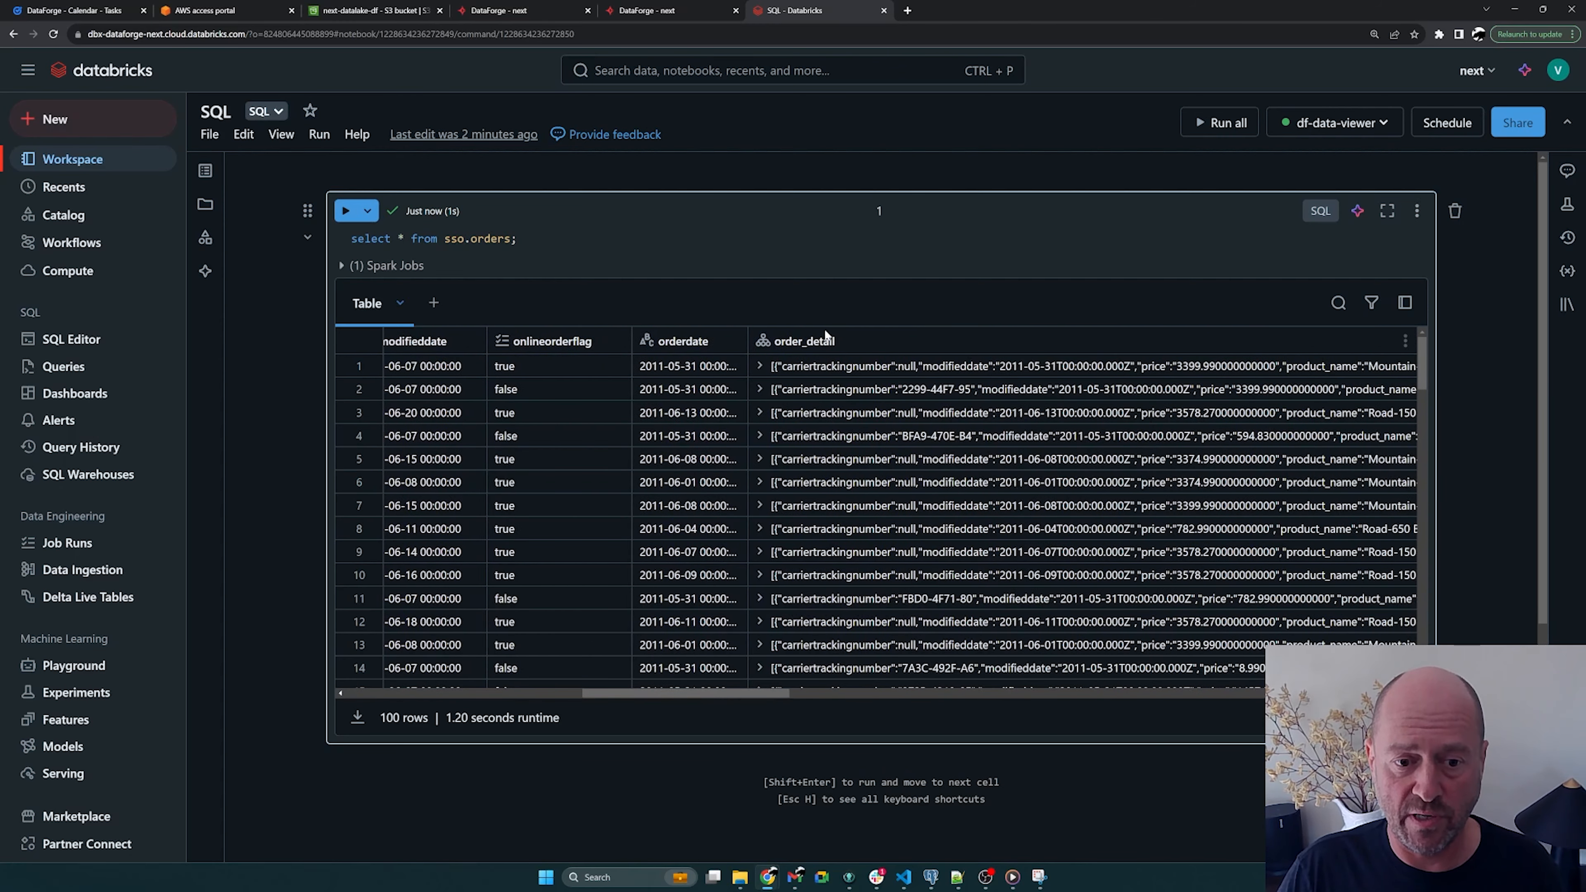
pyautogui.click(760, 413)
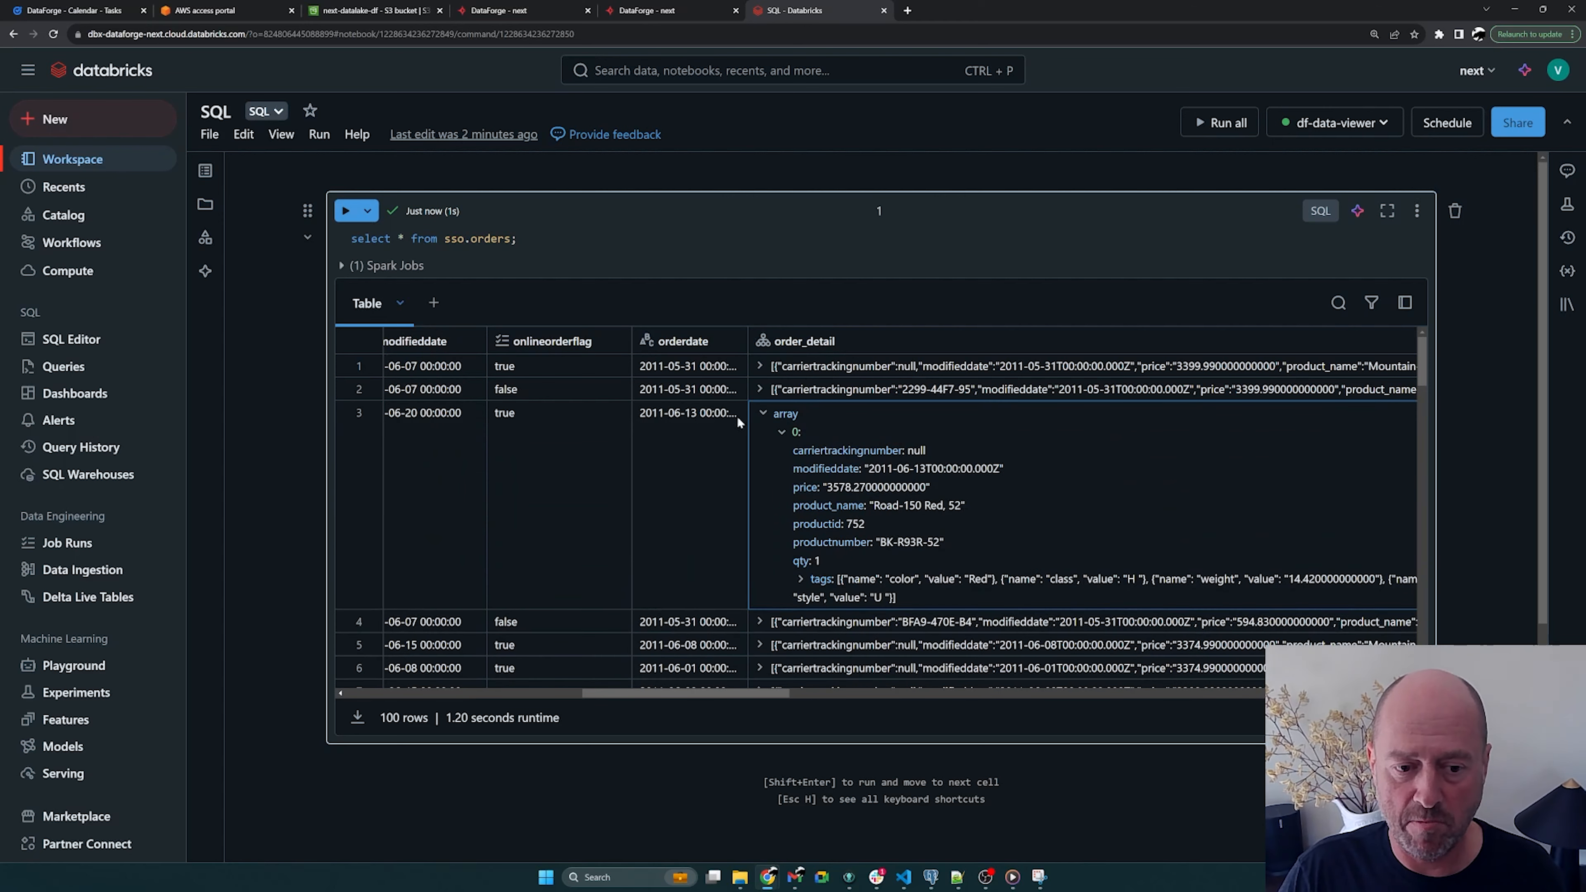
pyautogui.click(763, 413)
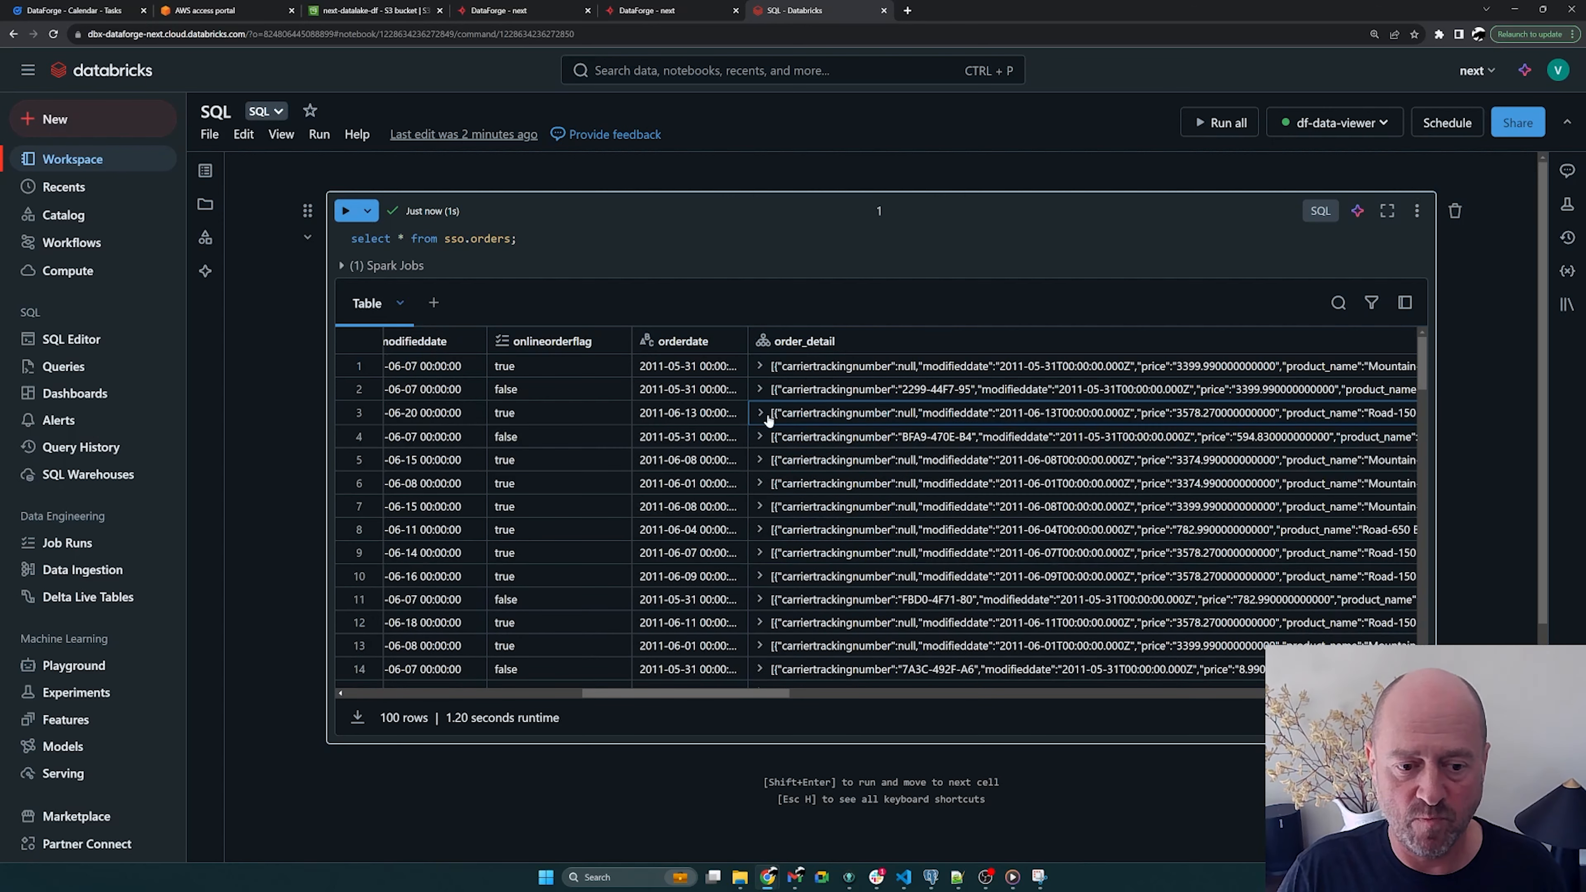
# Step: Examine the price, qty and line_total of the first item in the second row's details array
pyautogui.moveTo(595, 694); pyautogui.dragTo(1174, 702)
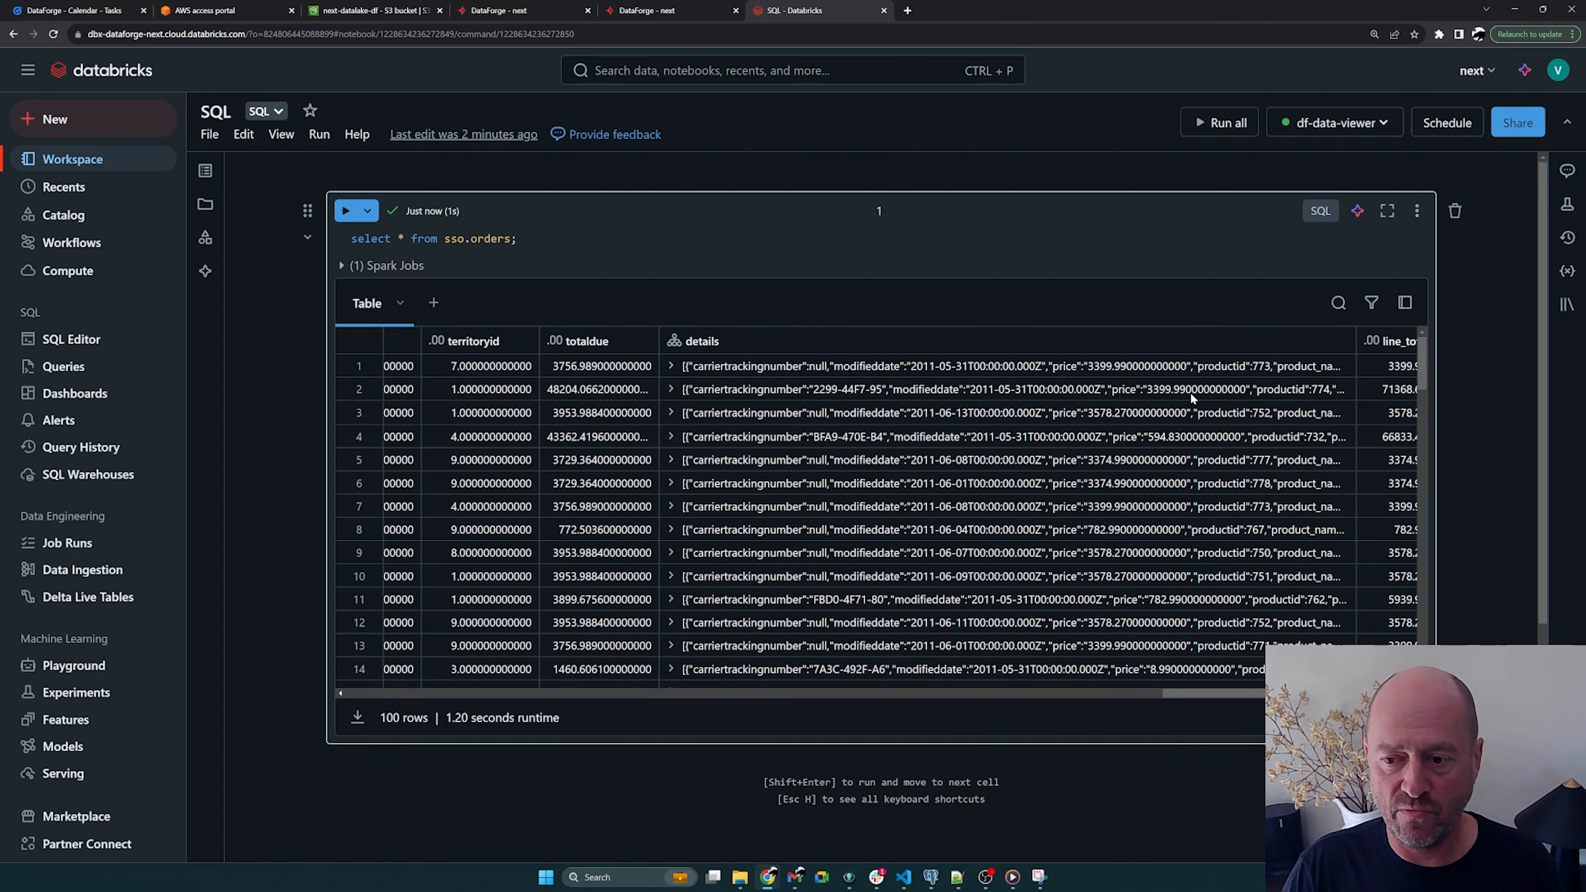
pyautogui.click(671, 389)
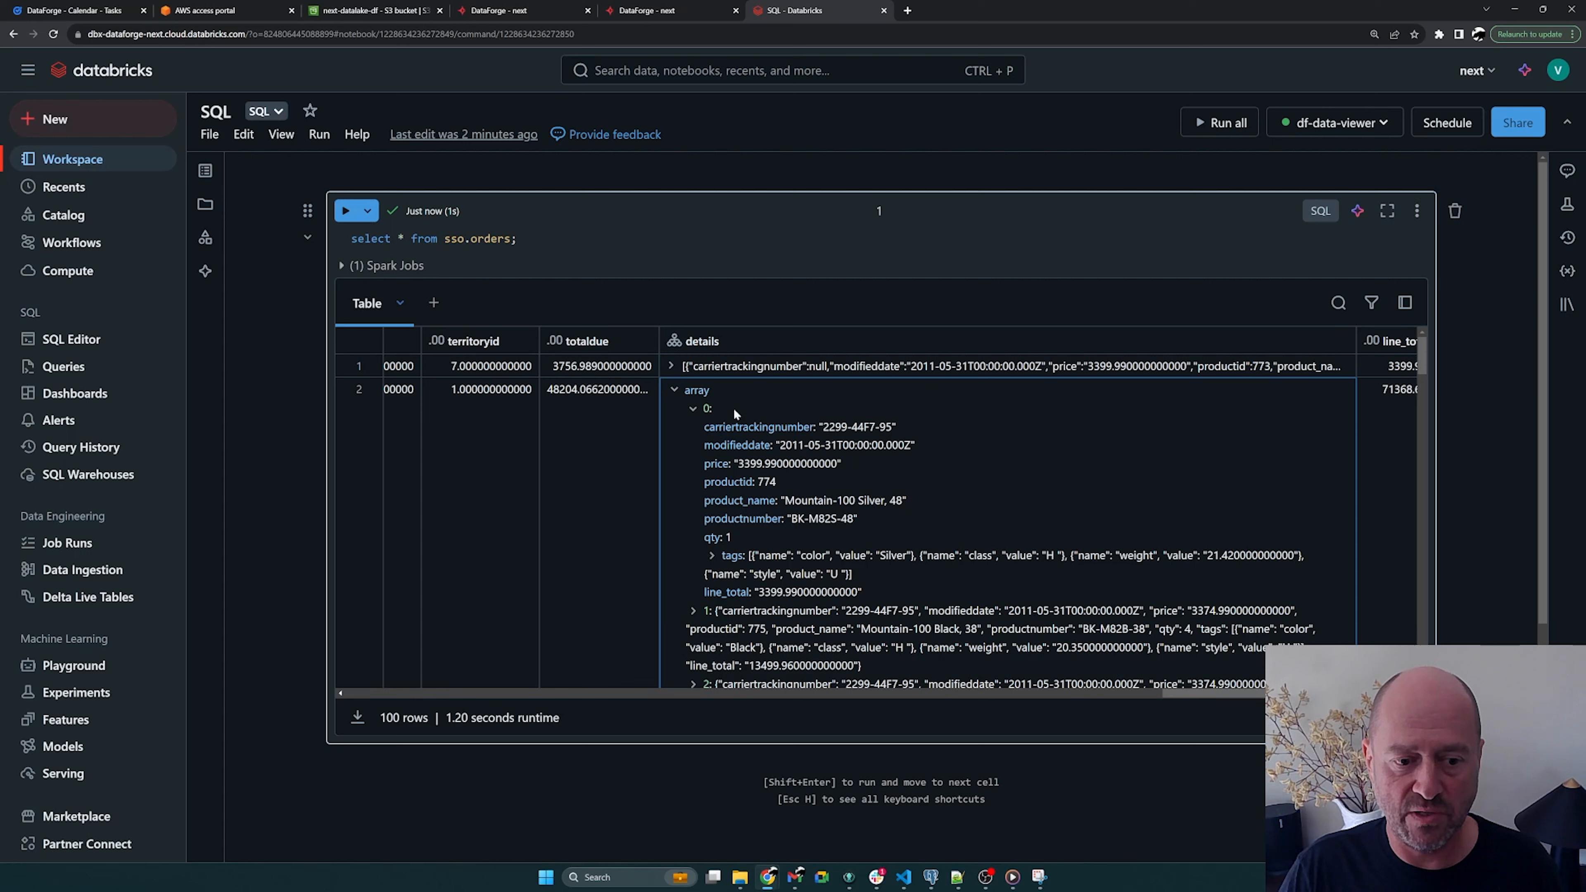
pyautogui.scroll(-2, 782, 470)
pyautogui.scroll(2, 736, 440)
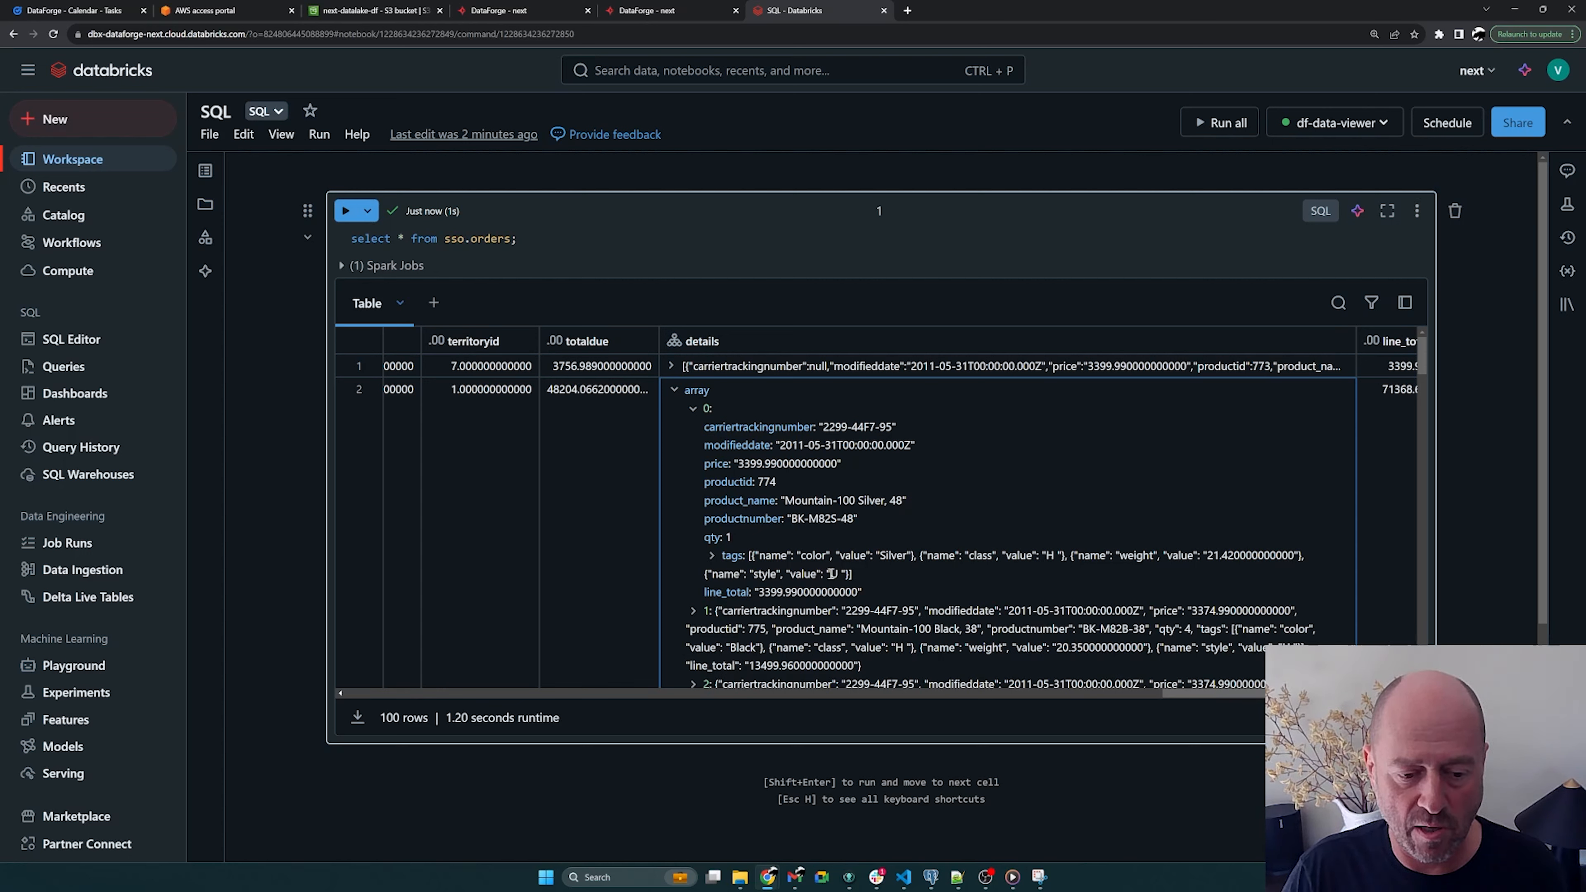
pyautogui.moveTo(761, 592); pyautogui.dragTo(857, 589)
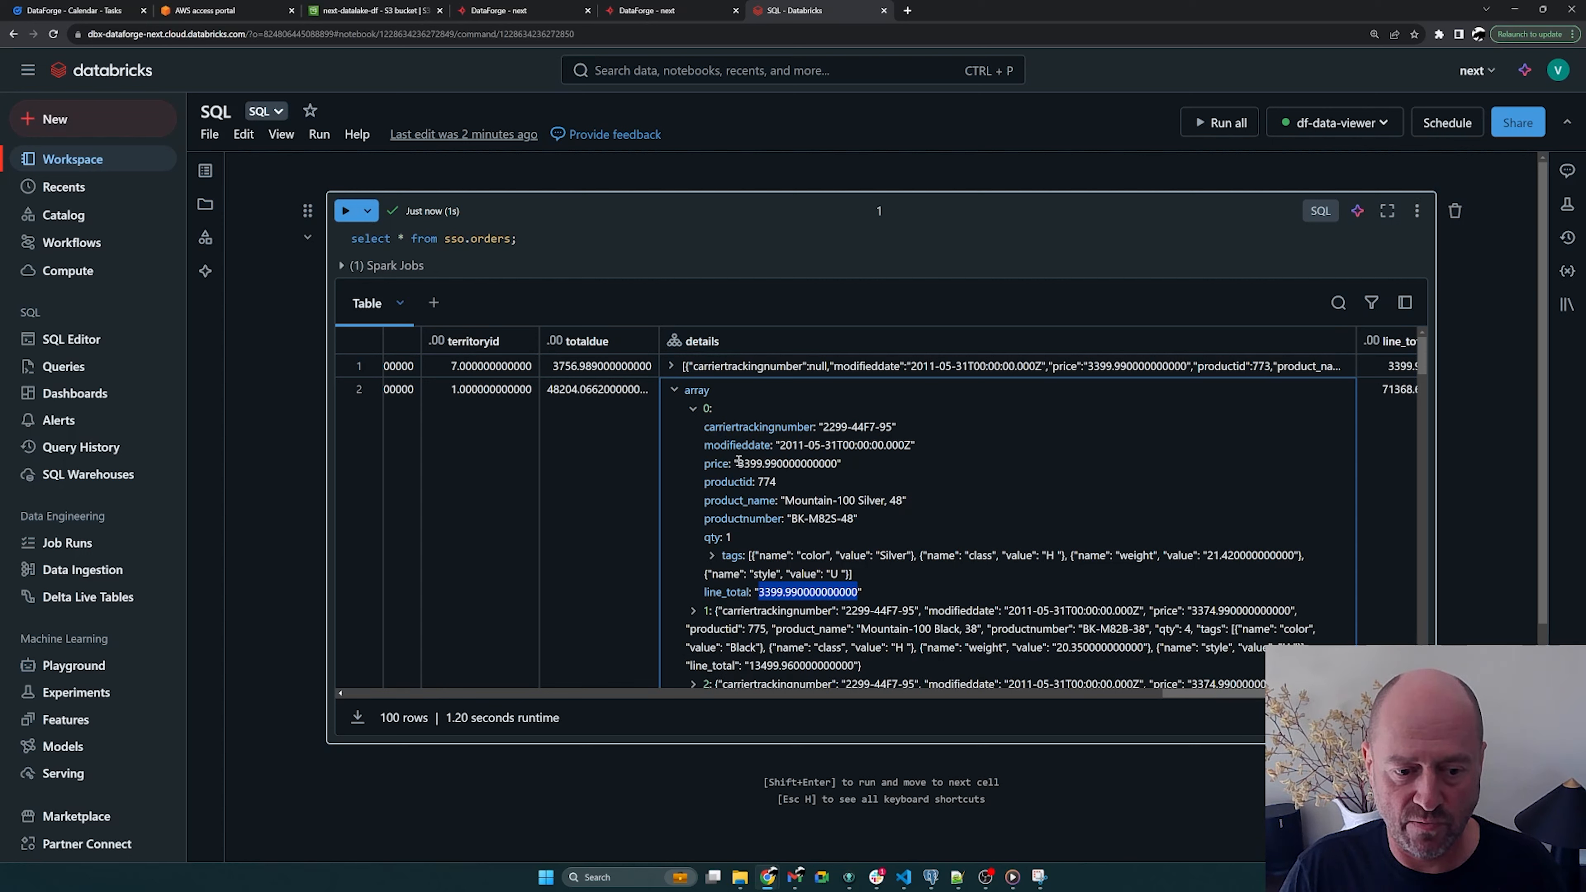
pyautogui.moveTo(738, 463); pyautogui.dragTo(796, 462)
pyautogui.moveTo(725, 537); pyautogui.dragTo(732, 539)
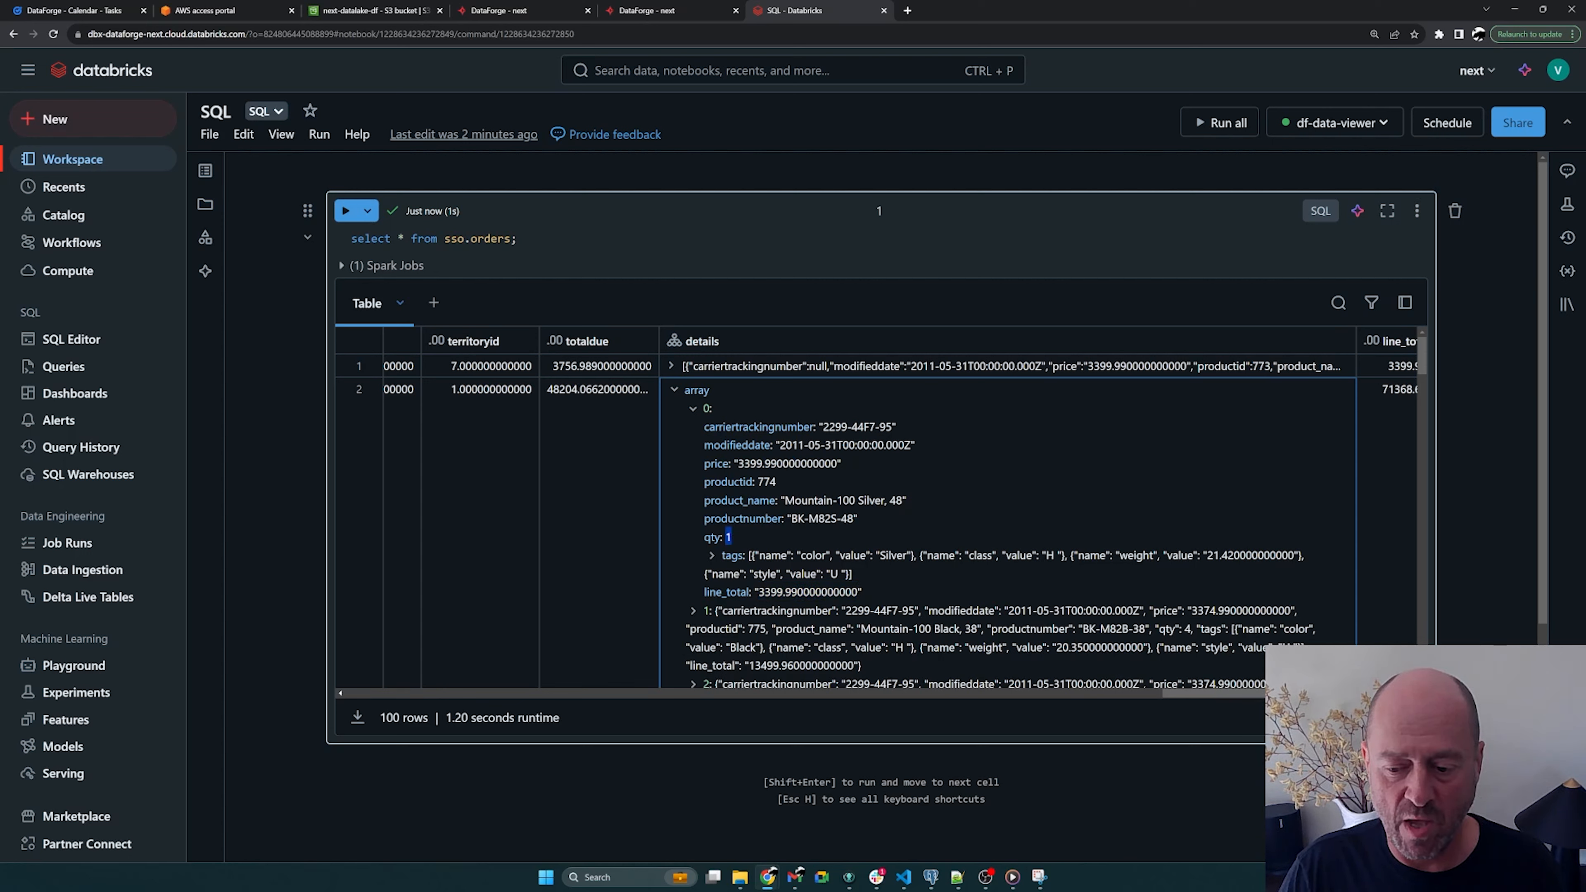
# Step: Compare the nested line_total attribute with the line_total_sum value in the second row
pyautogui.hscroll(5, 875, 506)
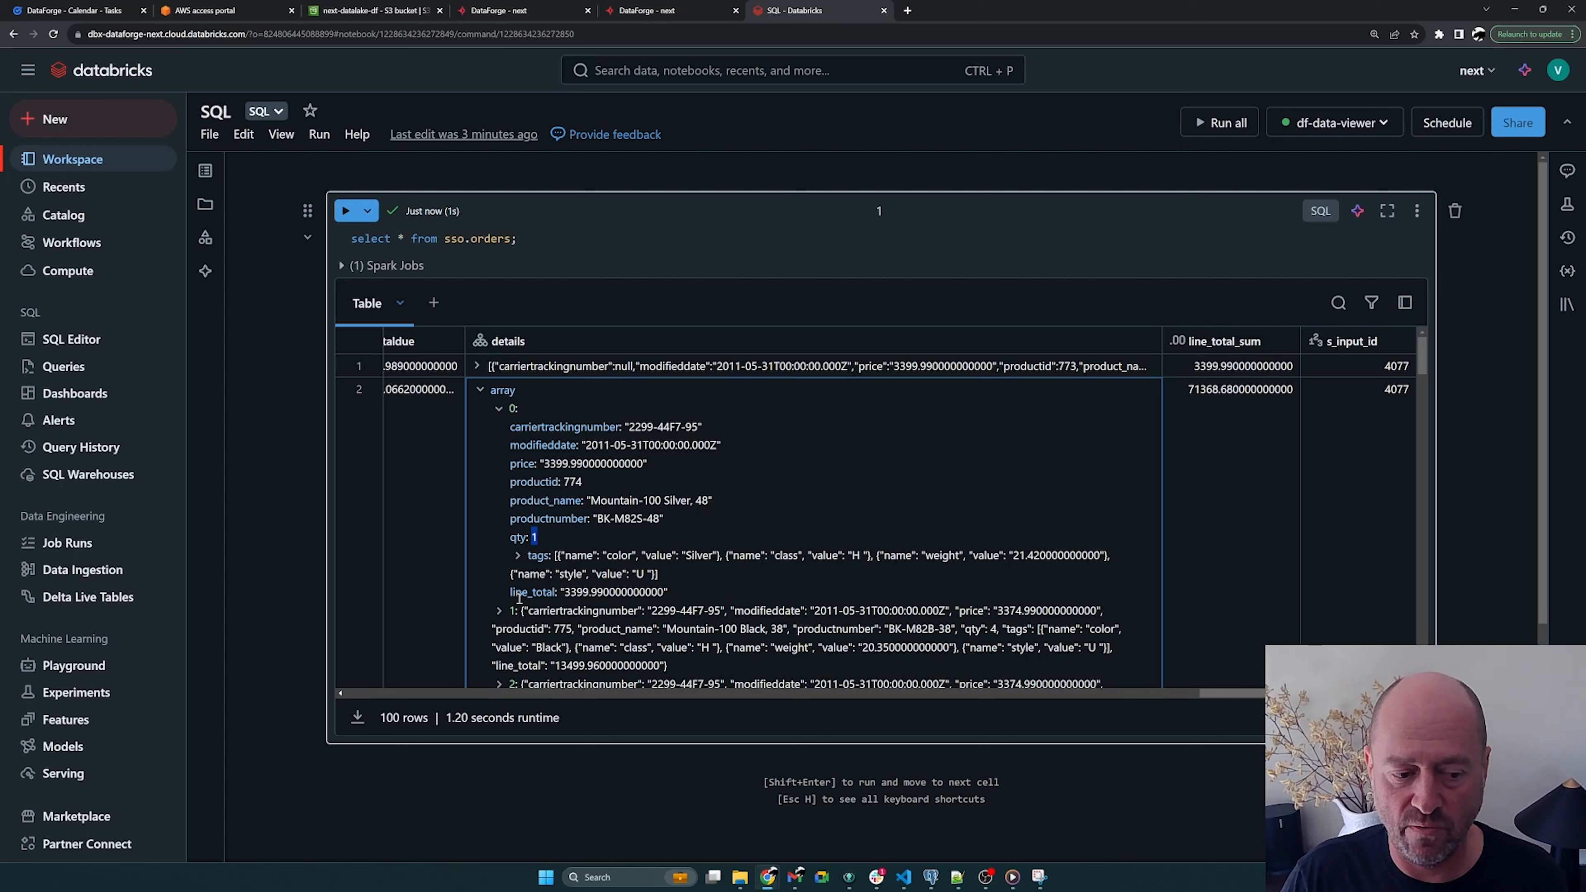
pyautogui.moveTo(511, 592); pyautogui.dragTo(565, 589)
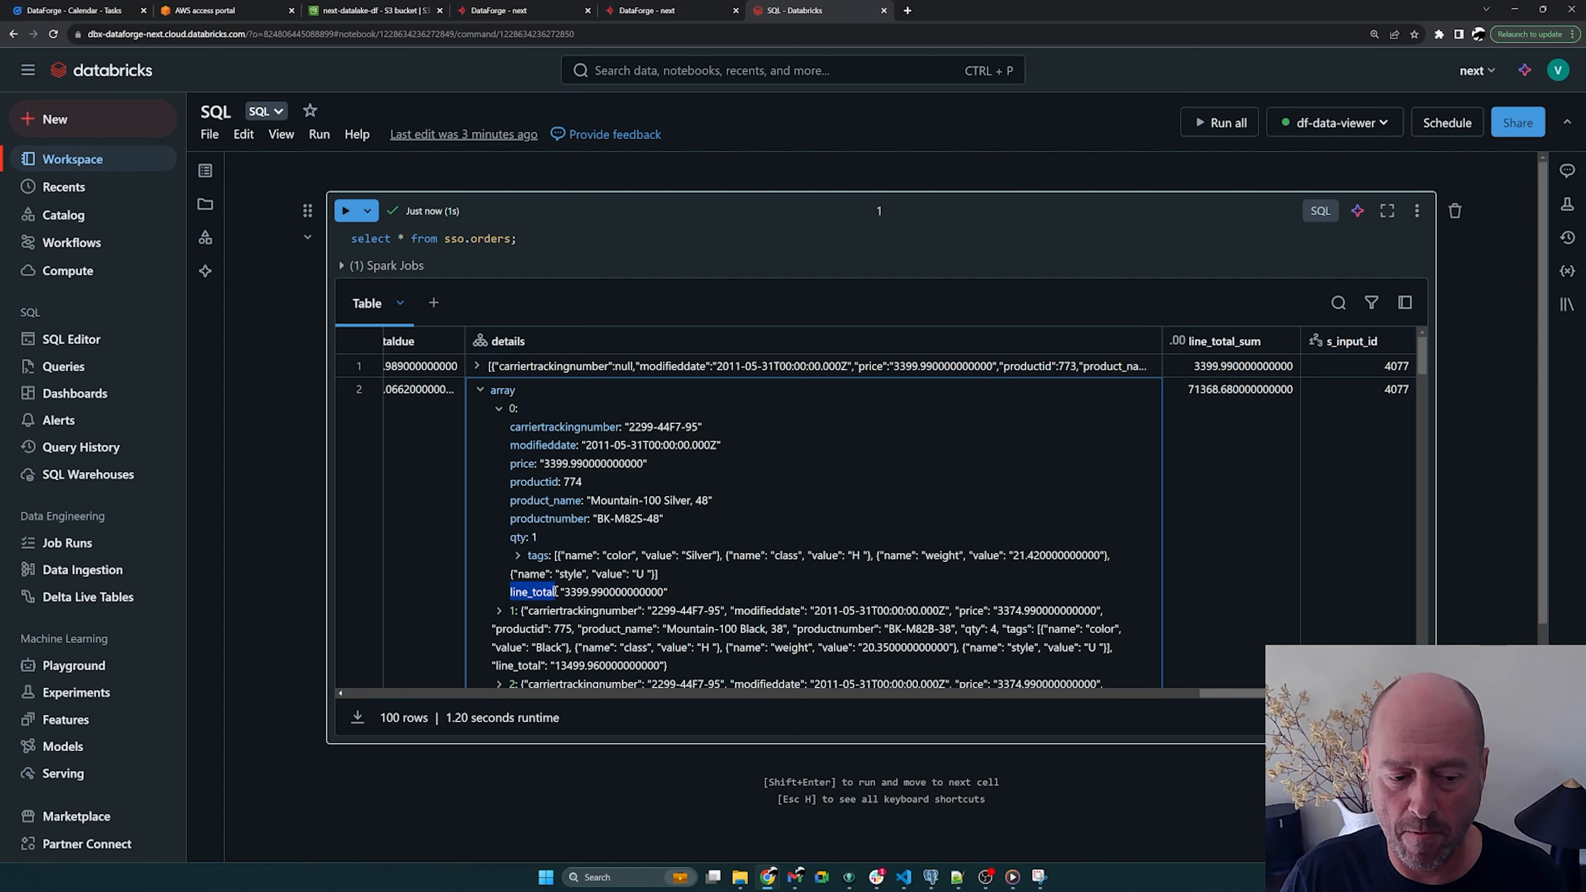
pyautogui.doubleClick(1200, 389)
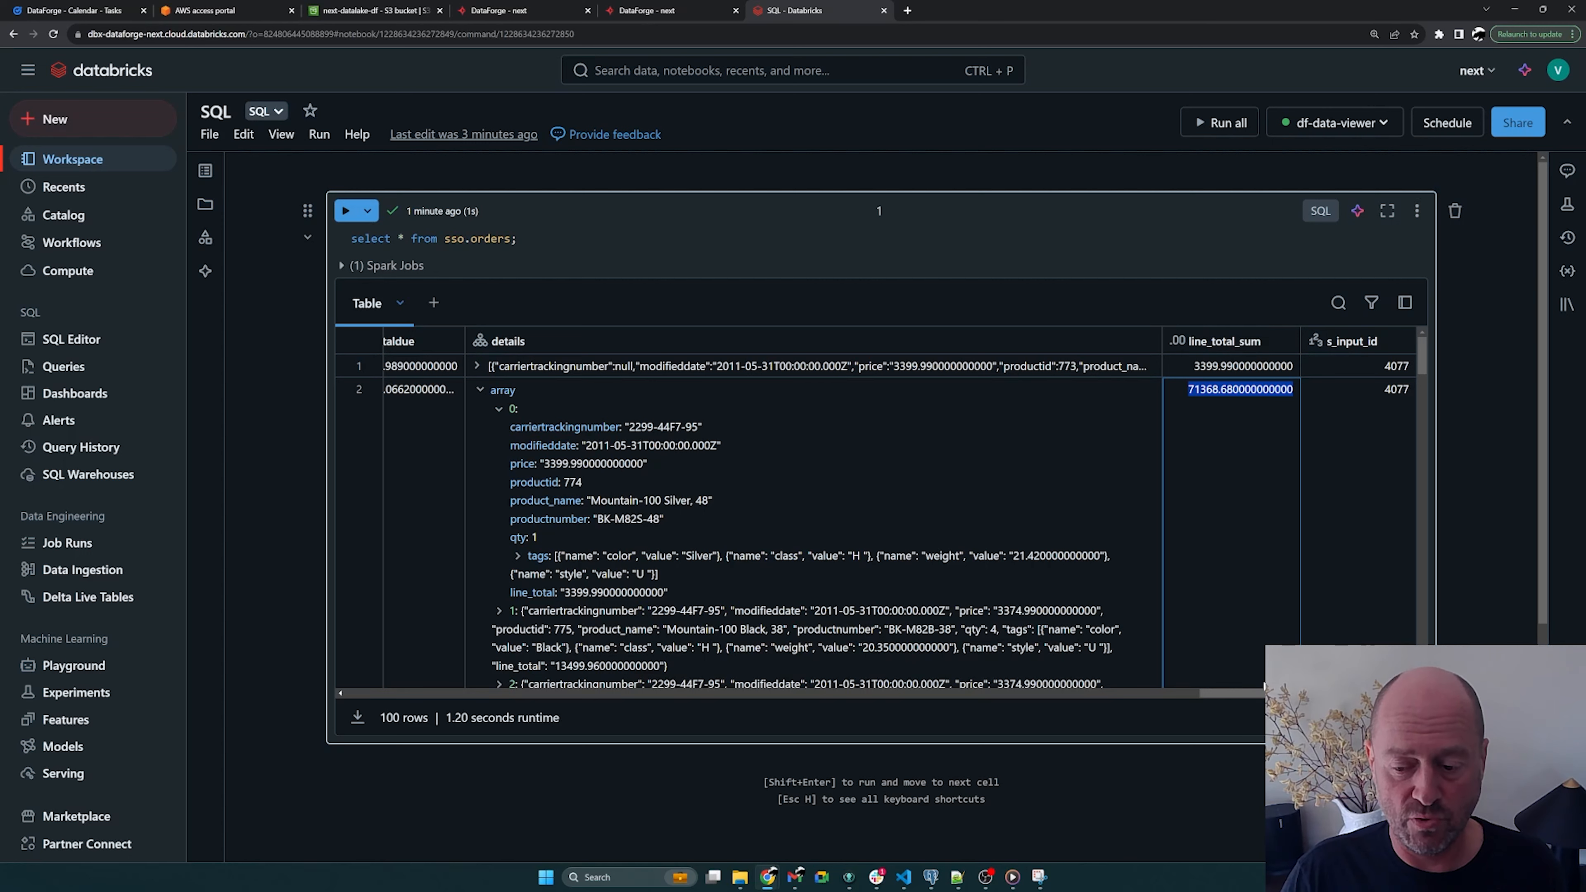
pyautogui.moveTo(1261, 692)
pyautogui.mouseDown()
pyautogui.moveTo(1251, 701)
pyautogui.moveTo(1266, 697)
pyautogui.mouseUp()
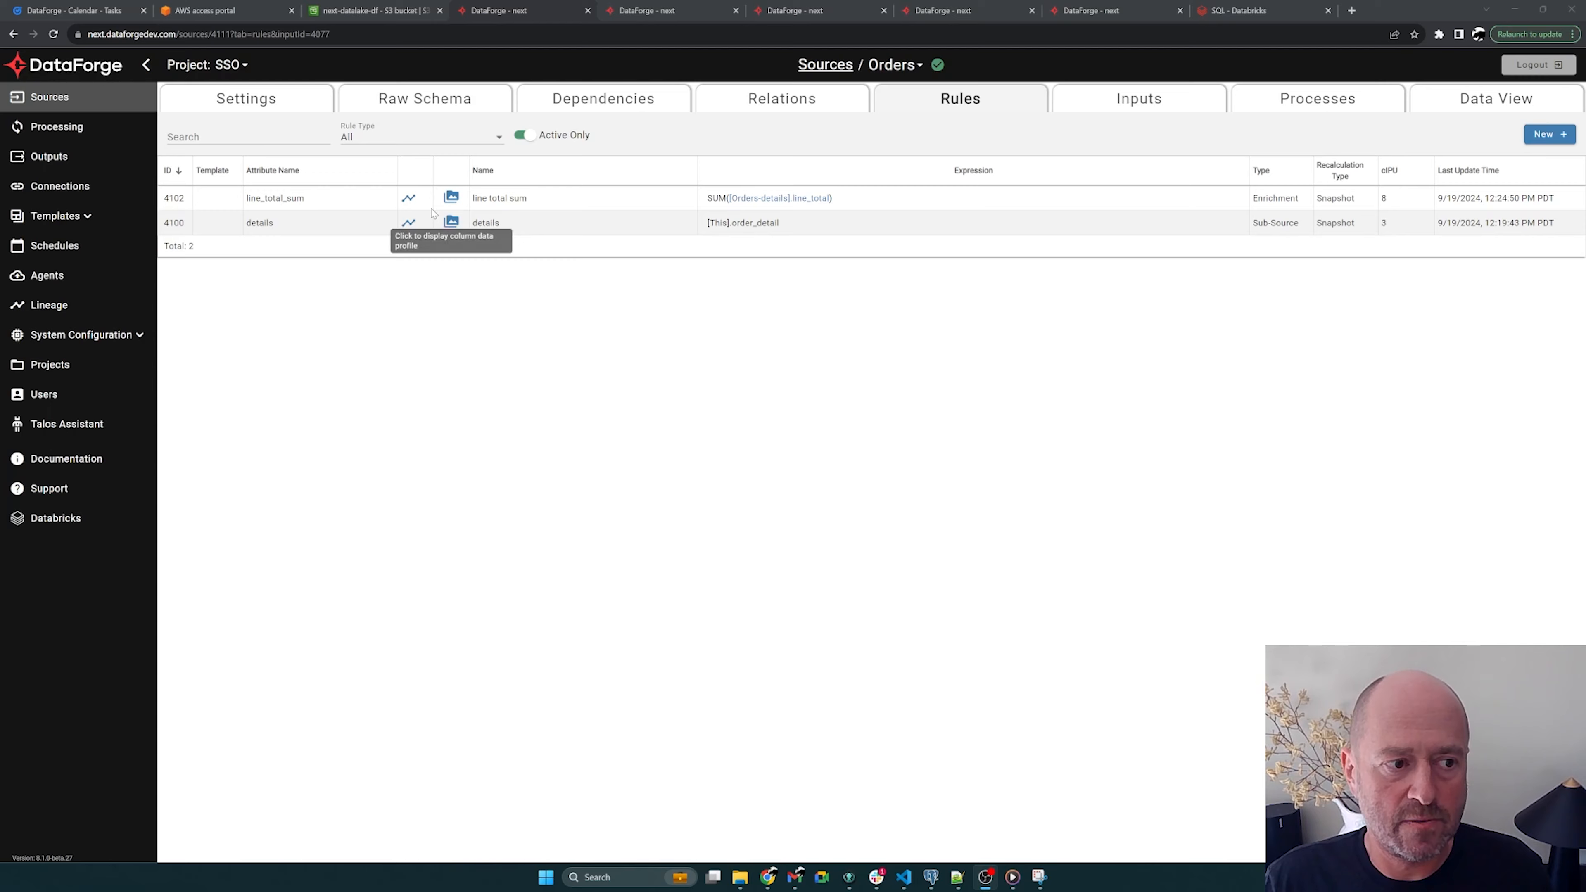
# Step: Start a new lineage graph for the line_total_sum rule of the Orders source in DataForge
pyautogui.click(409, 198)
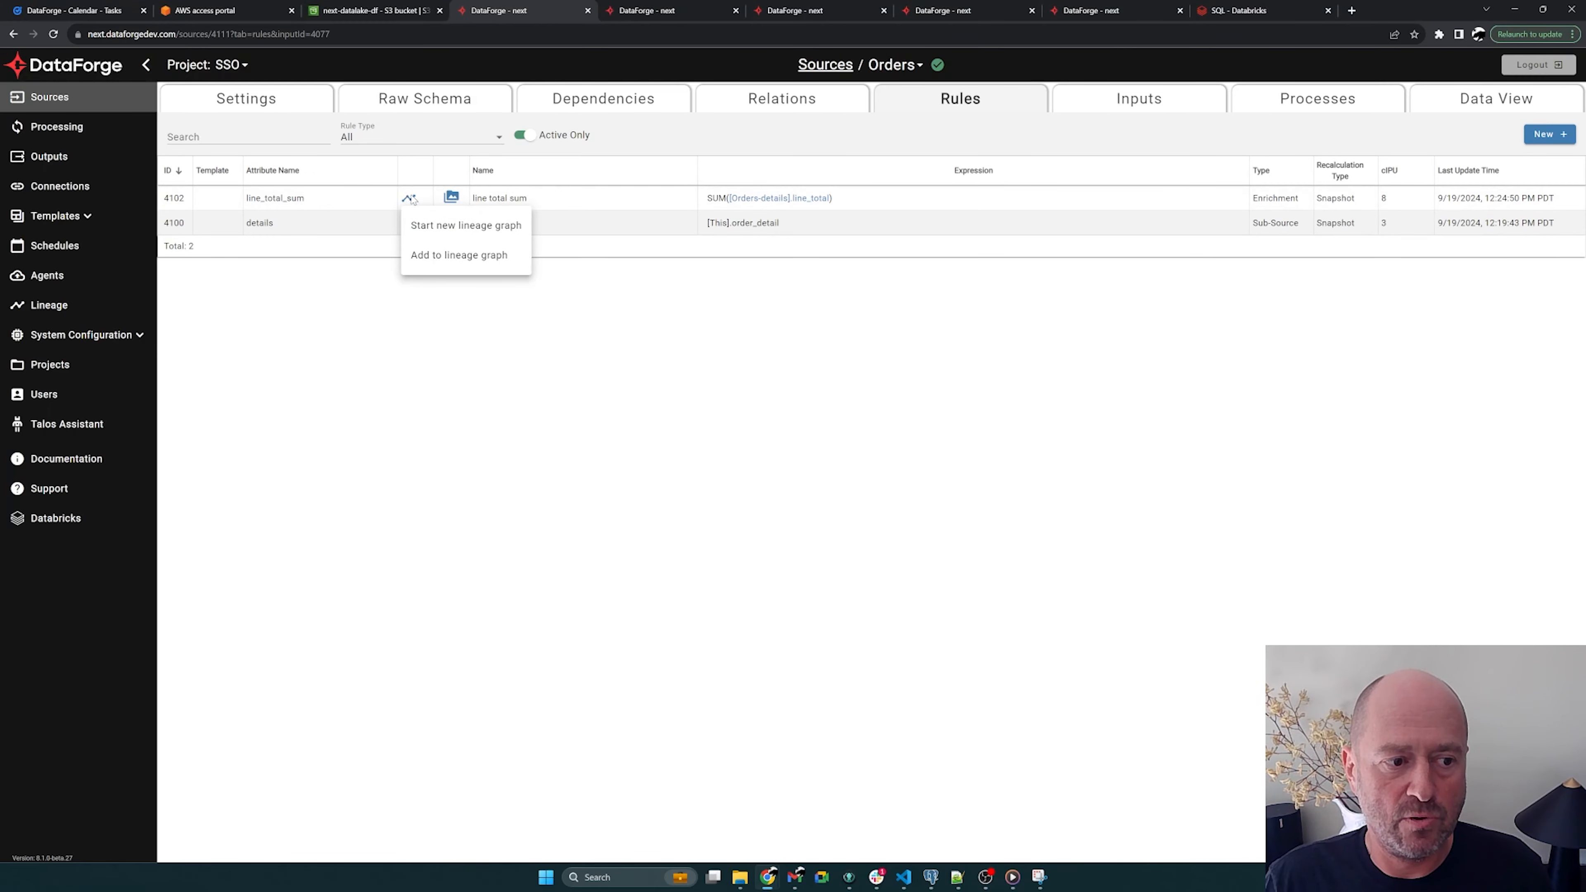
pyautogui.click(459, 228)
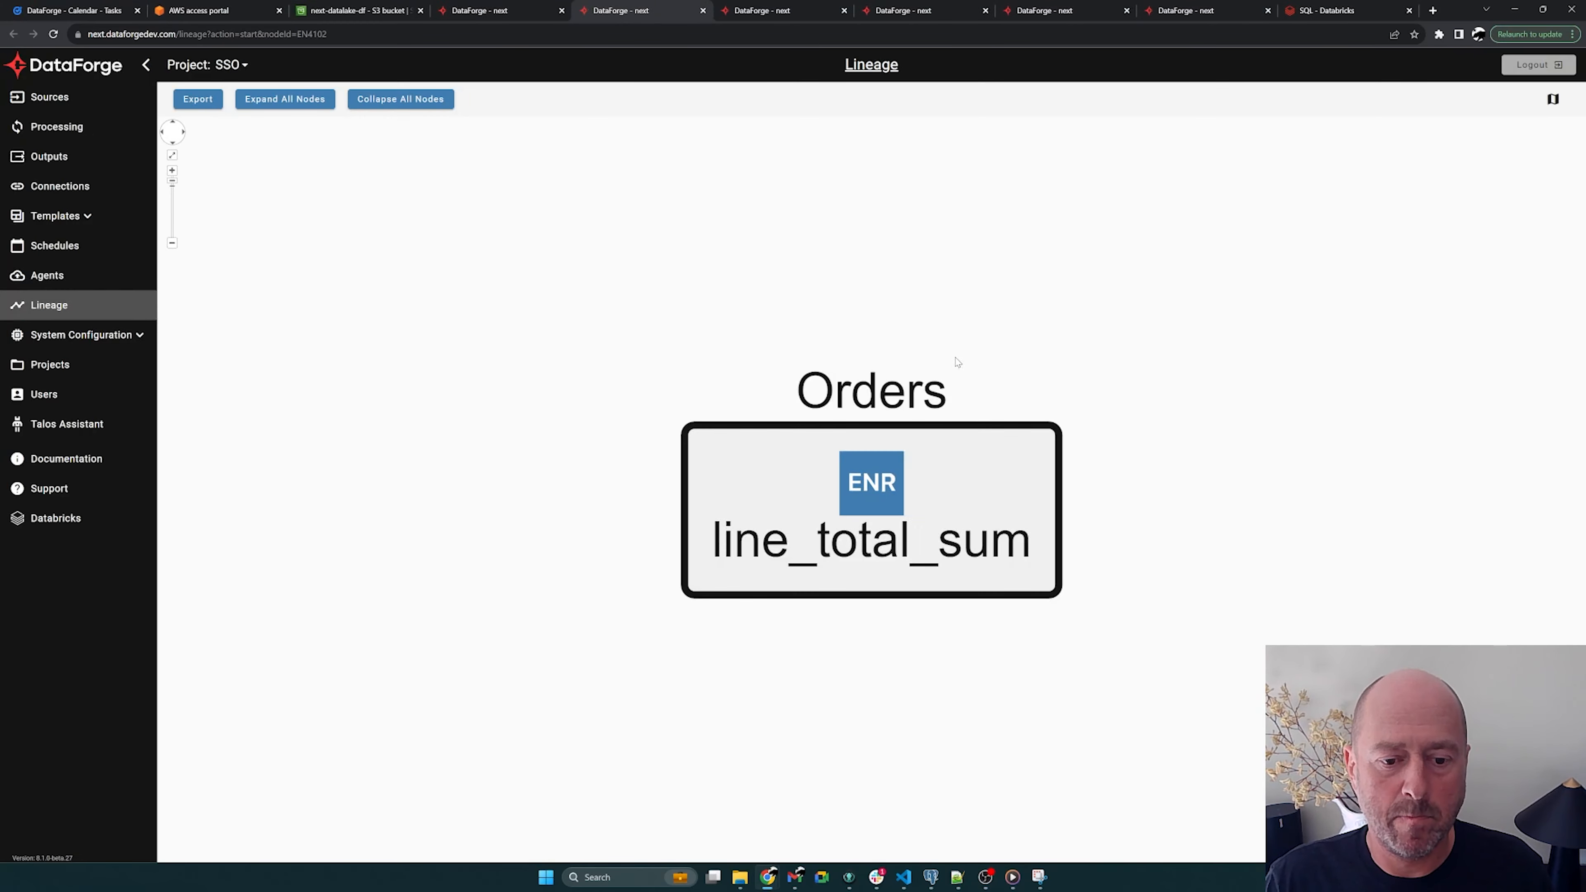
# Step: Add the details sub-source rule of Orders to the existing lineage graph and include its recursive origins
pyautogui.click(481, 10)
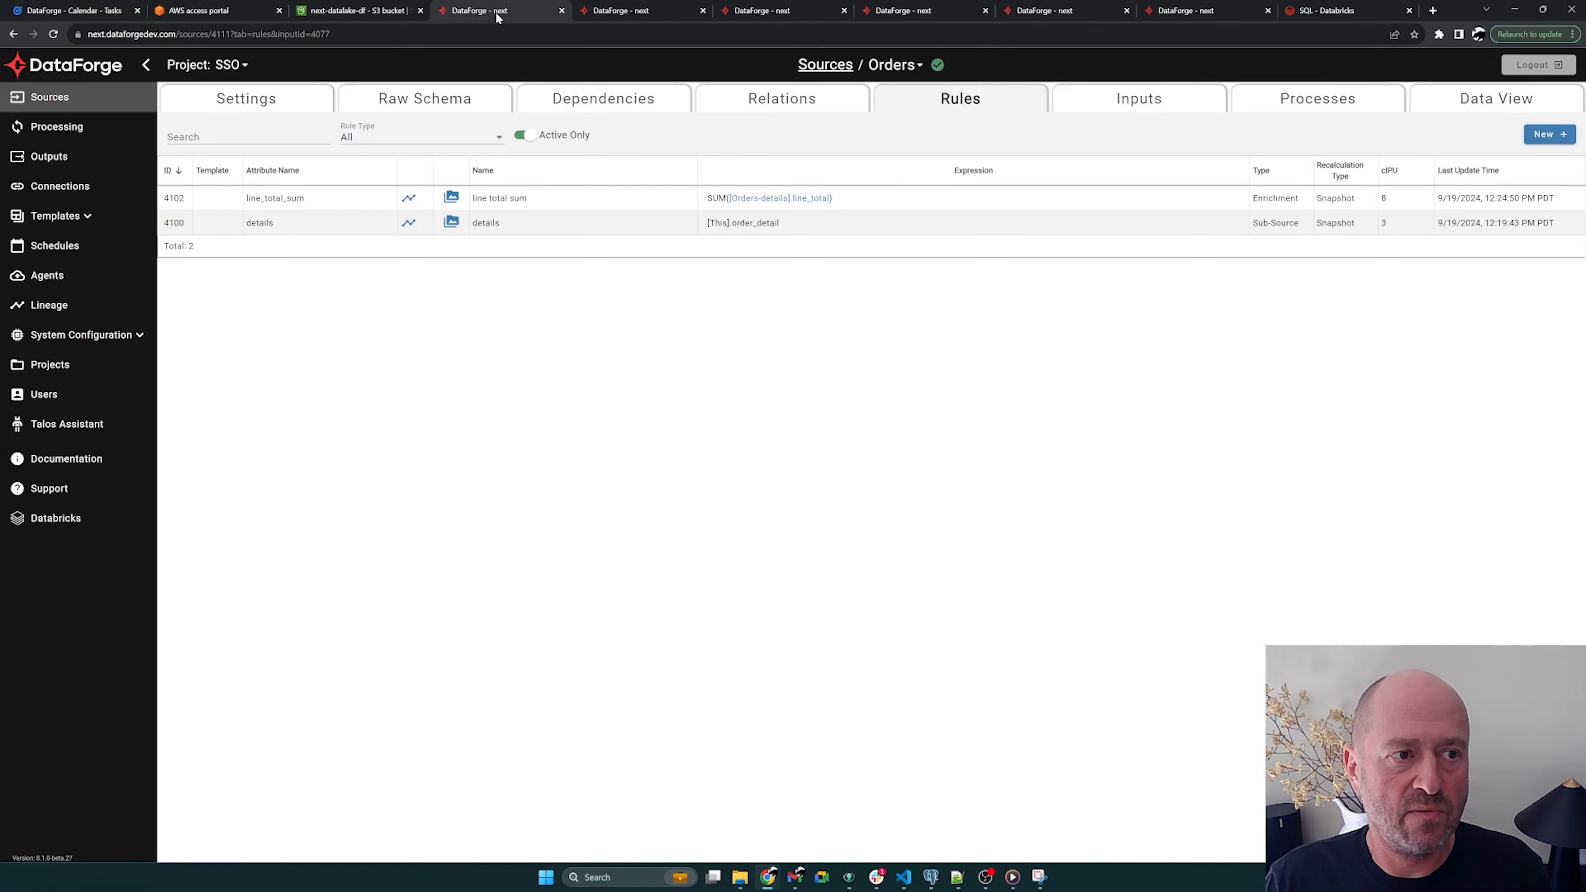
pyautogui.click(409, 223)
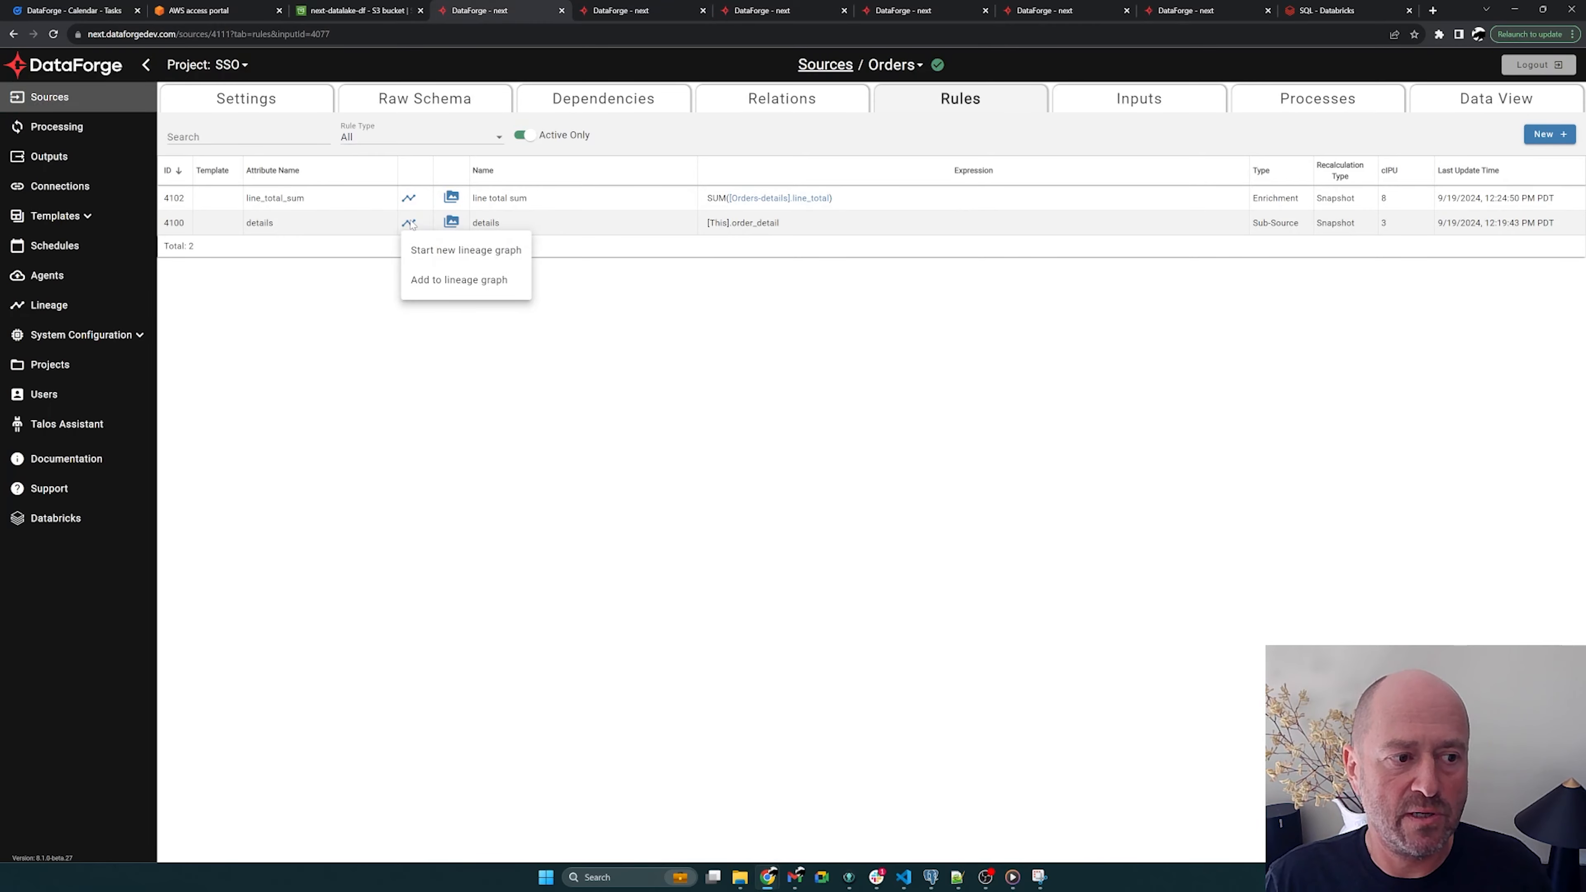
pyautogui.click(477, 283)
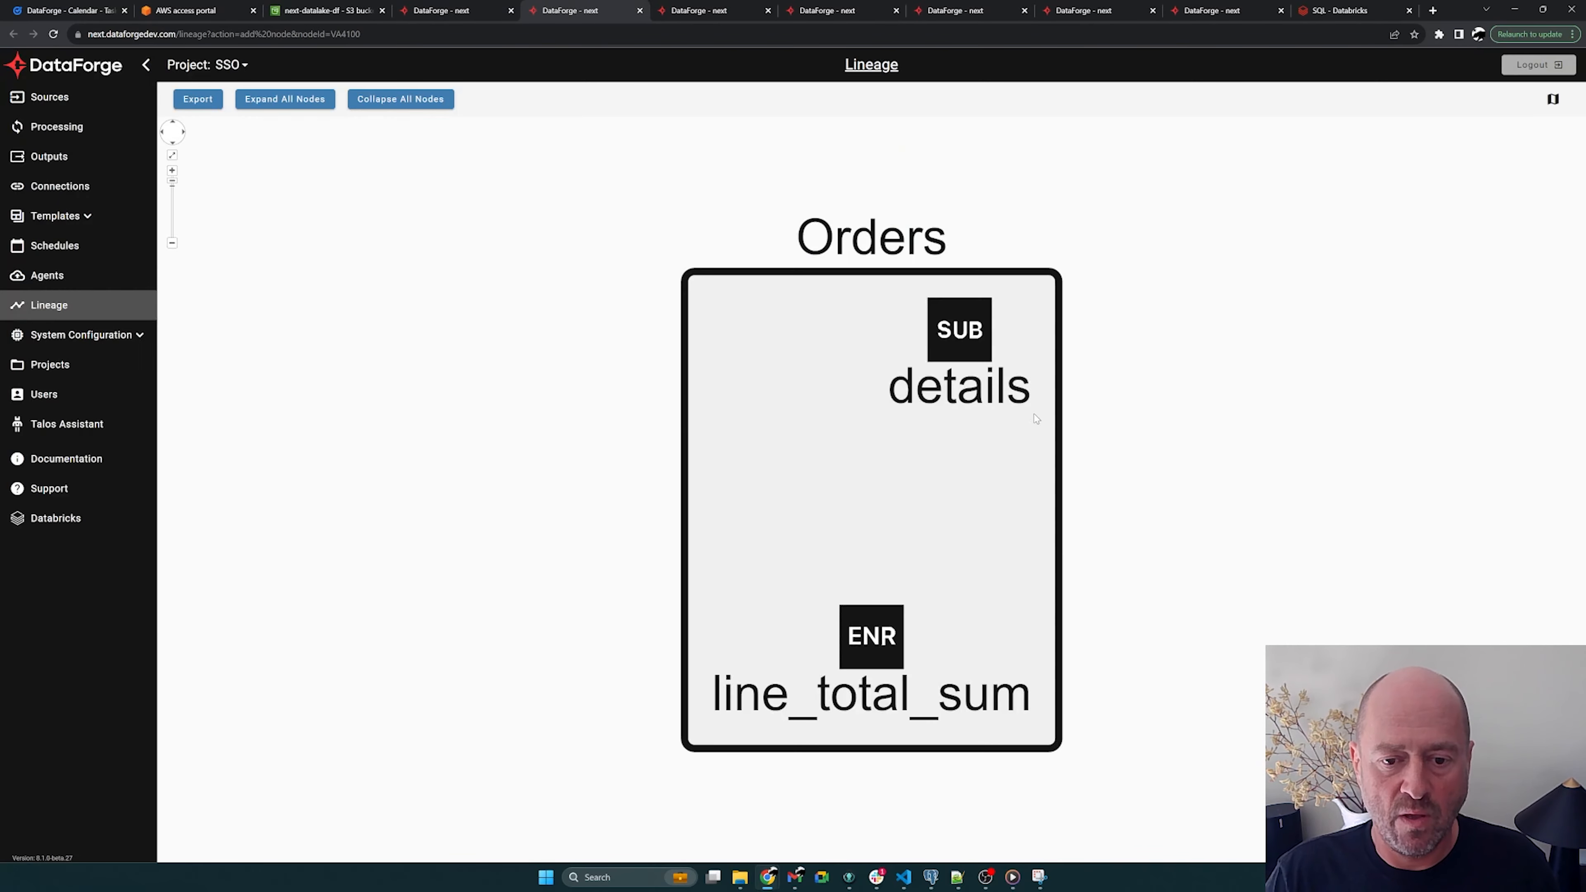
pyautogui.click(964, 347)
pyautogui.moveTo(999, 396)
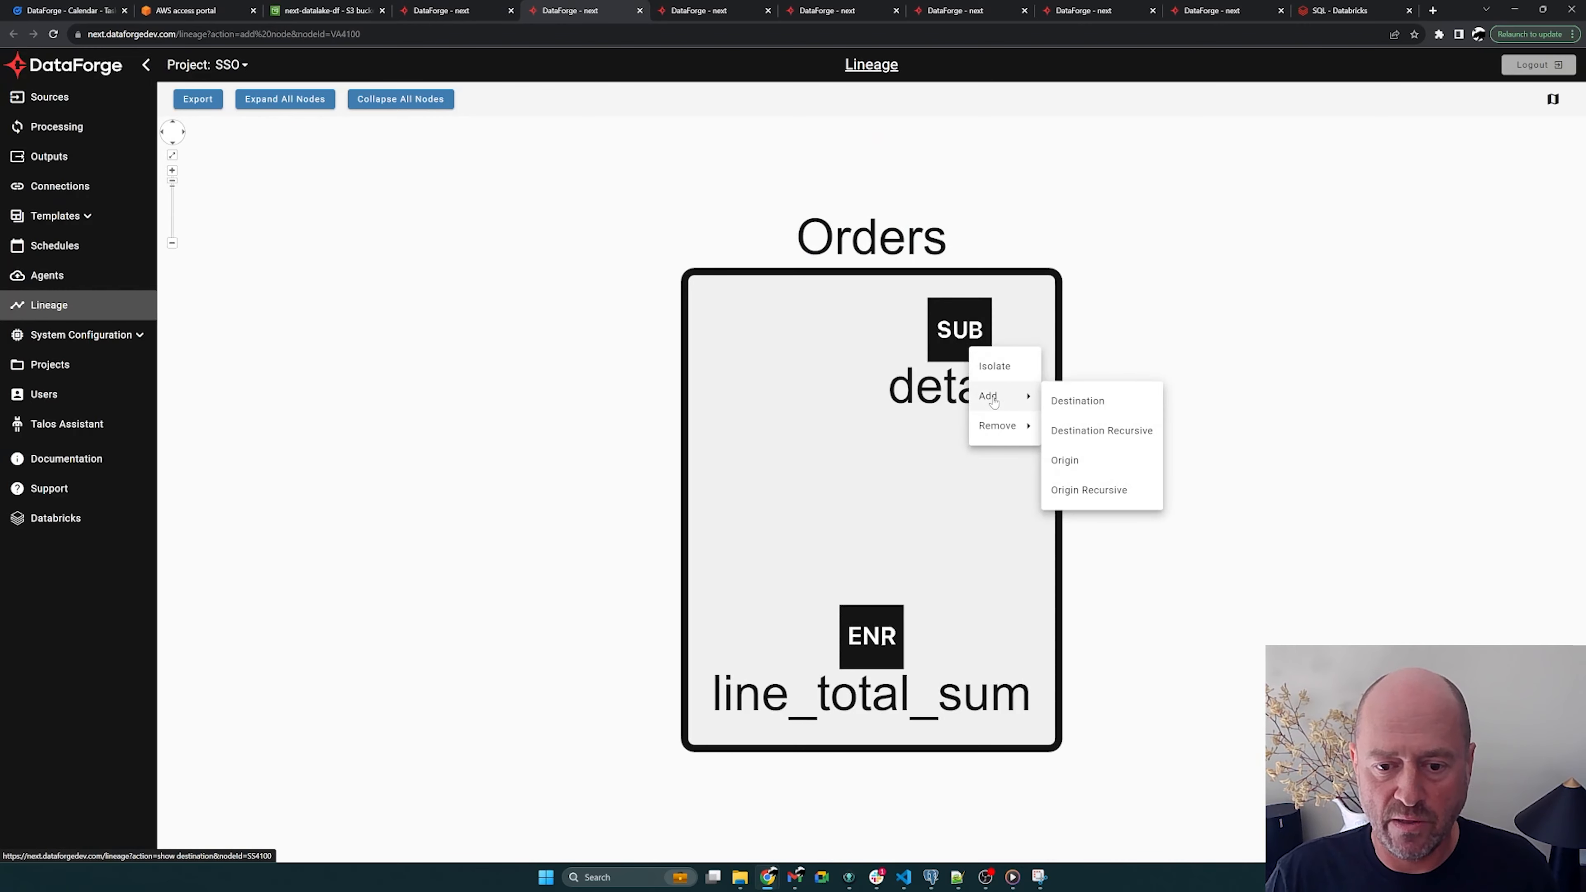
pyautogui.click(1097, 492)
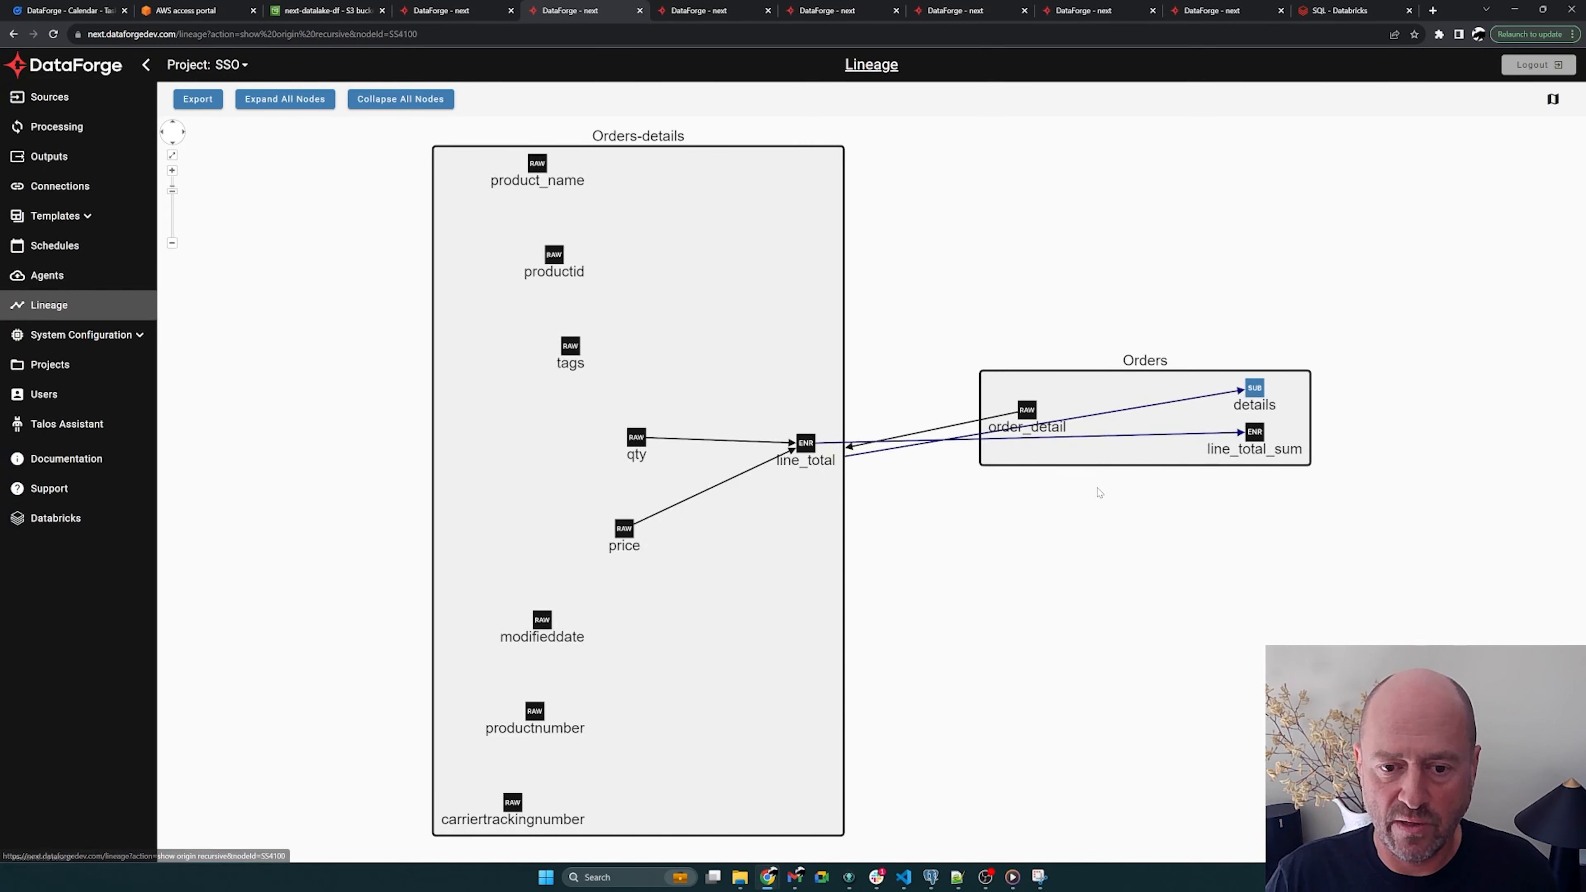
# Step: Rearrange the nodes in the Orders group, placing line_total_sum above order_detail and details apart, to separate the lineage arrows
pyautogui.moveTo(1117, 393); pyautogui.dragTo(1090, 582)
pyautogui.moveTo(1234, 637); pyautogui.dragTo(1011, 465)
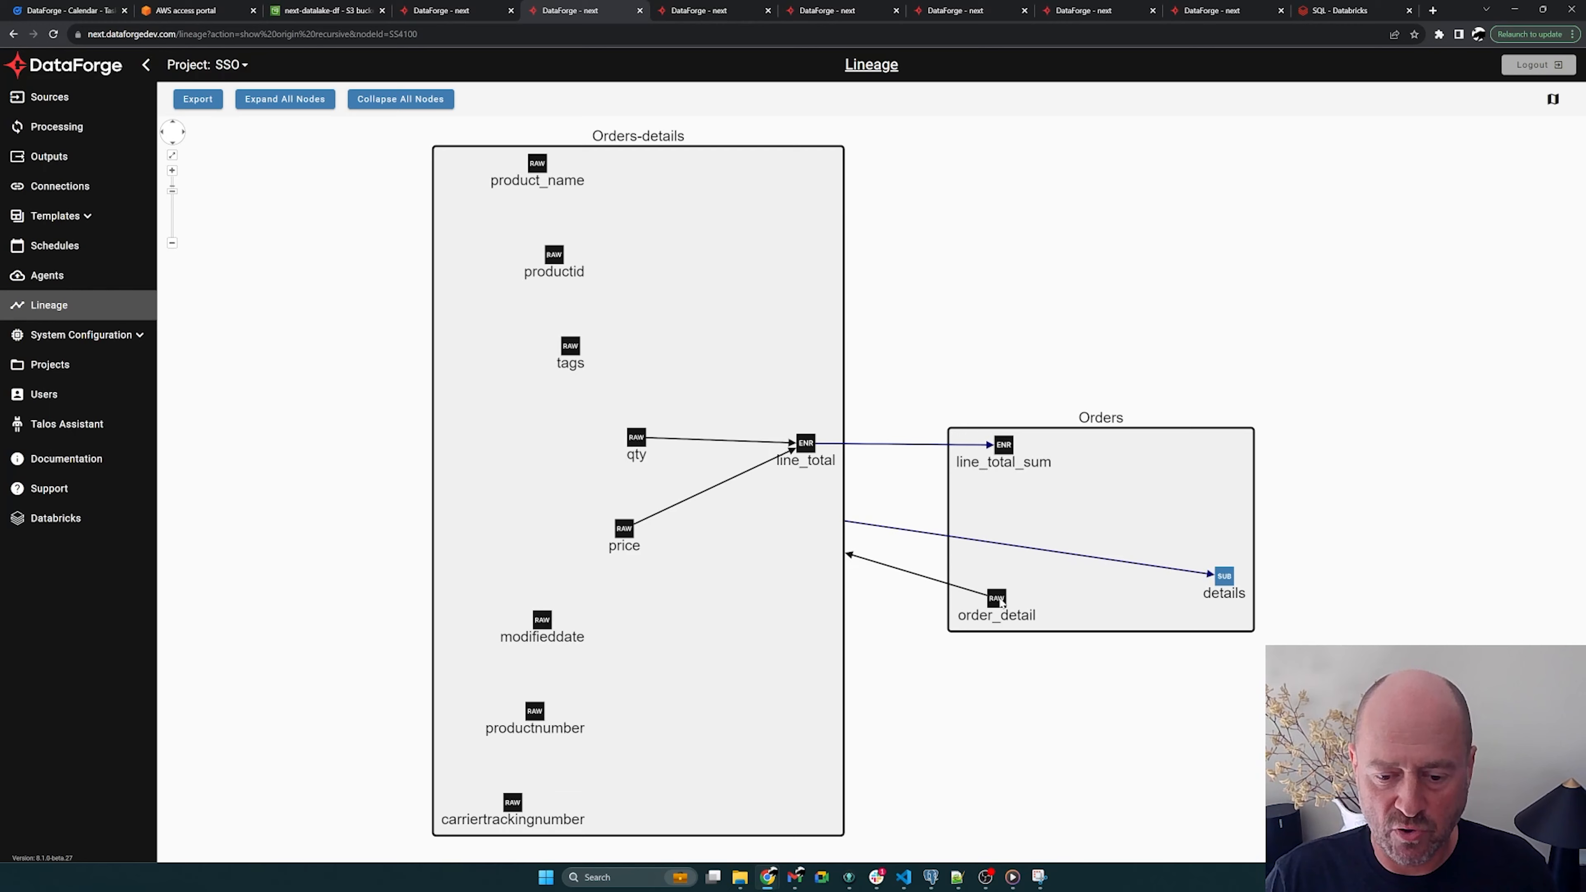
pyautogui.click(1127, 444)
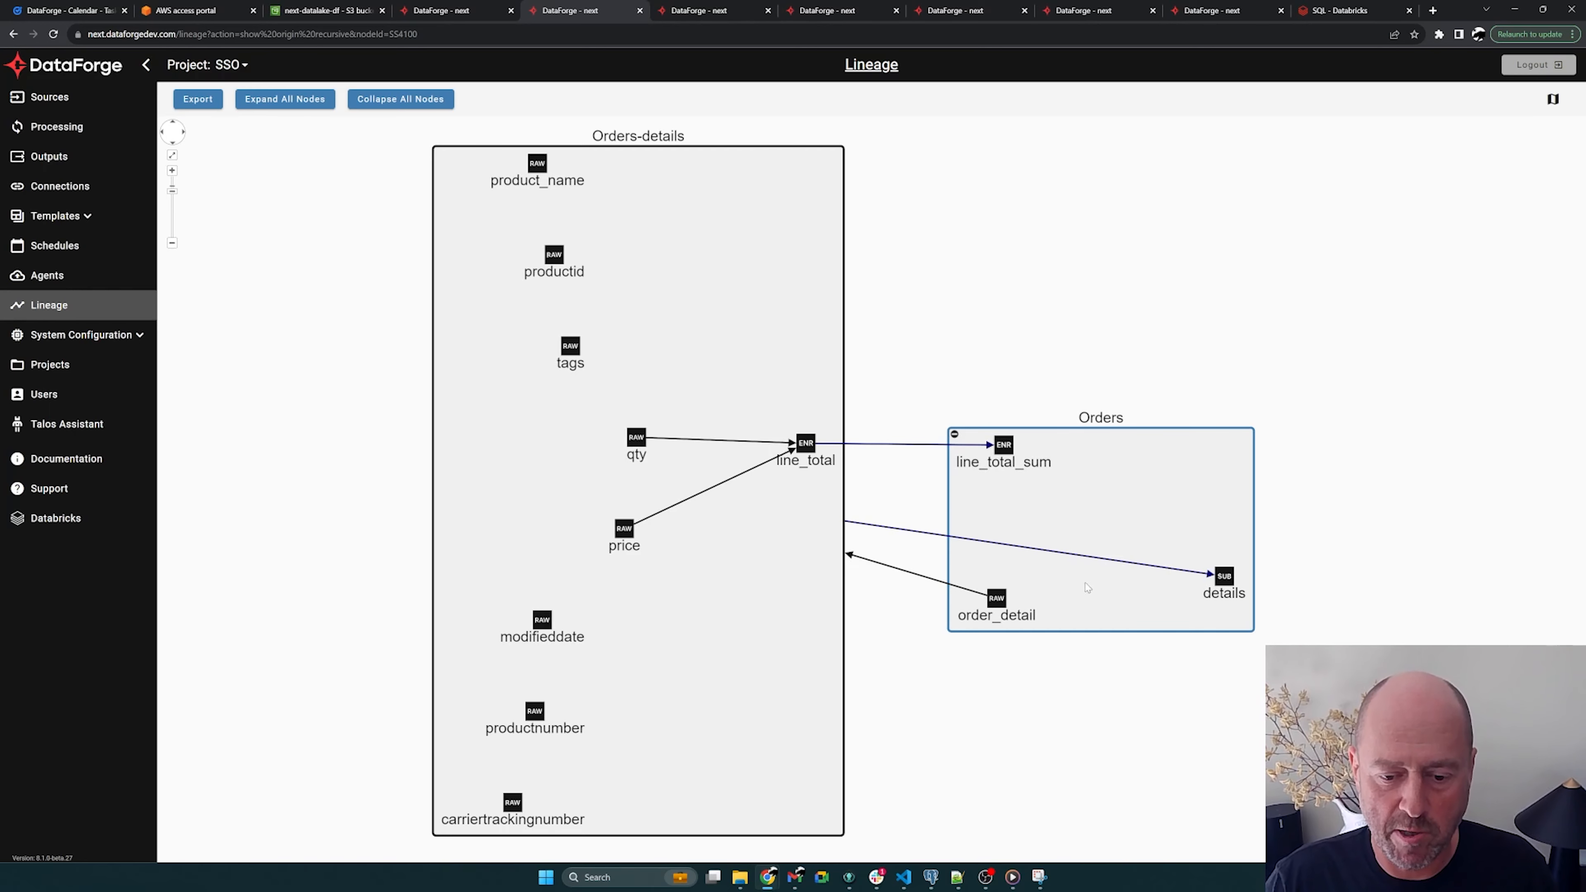
# Step: Trace the lineage through the order_detail, qty, line_total and line_total_sum nodes
pyautogui.click(999, 600)
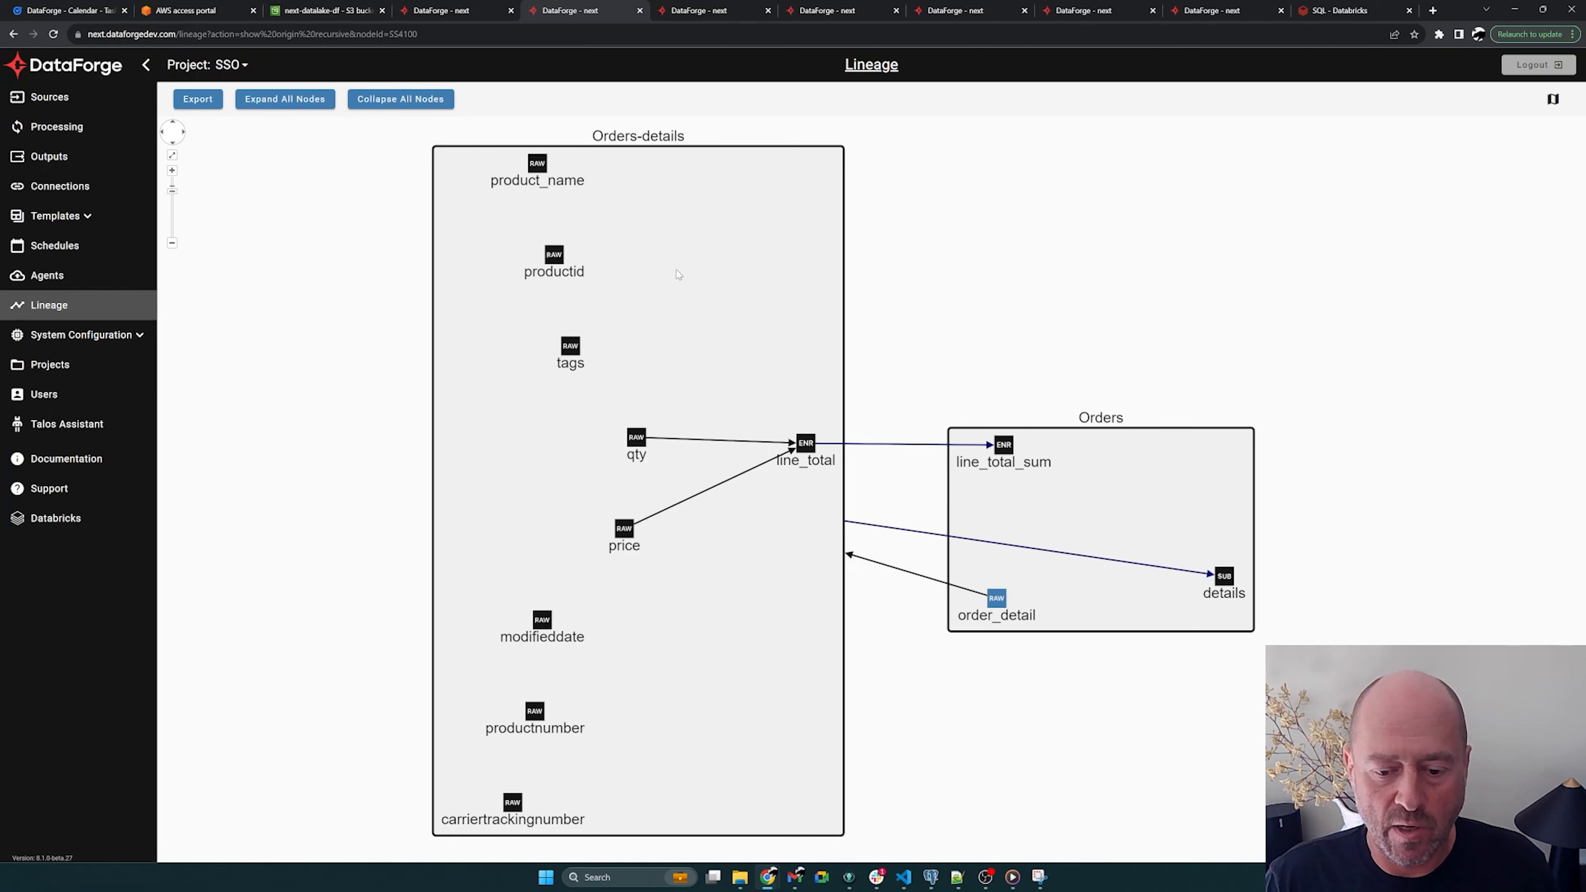
pyautogui.click(638, 436)
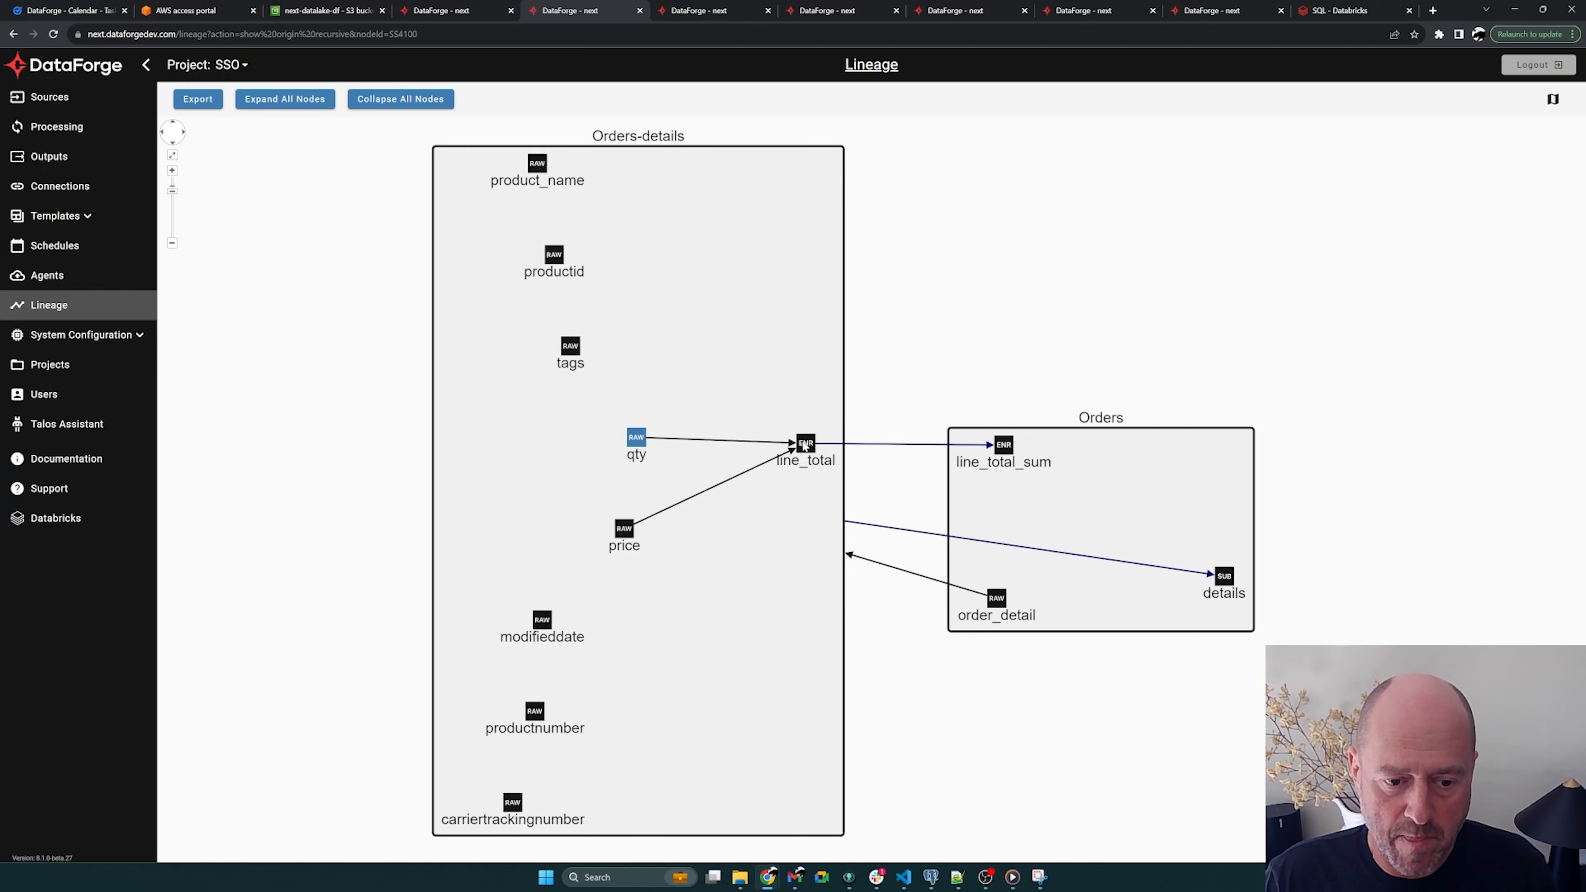
pyautogui.click(810, 445)
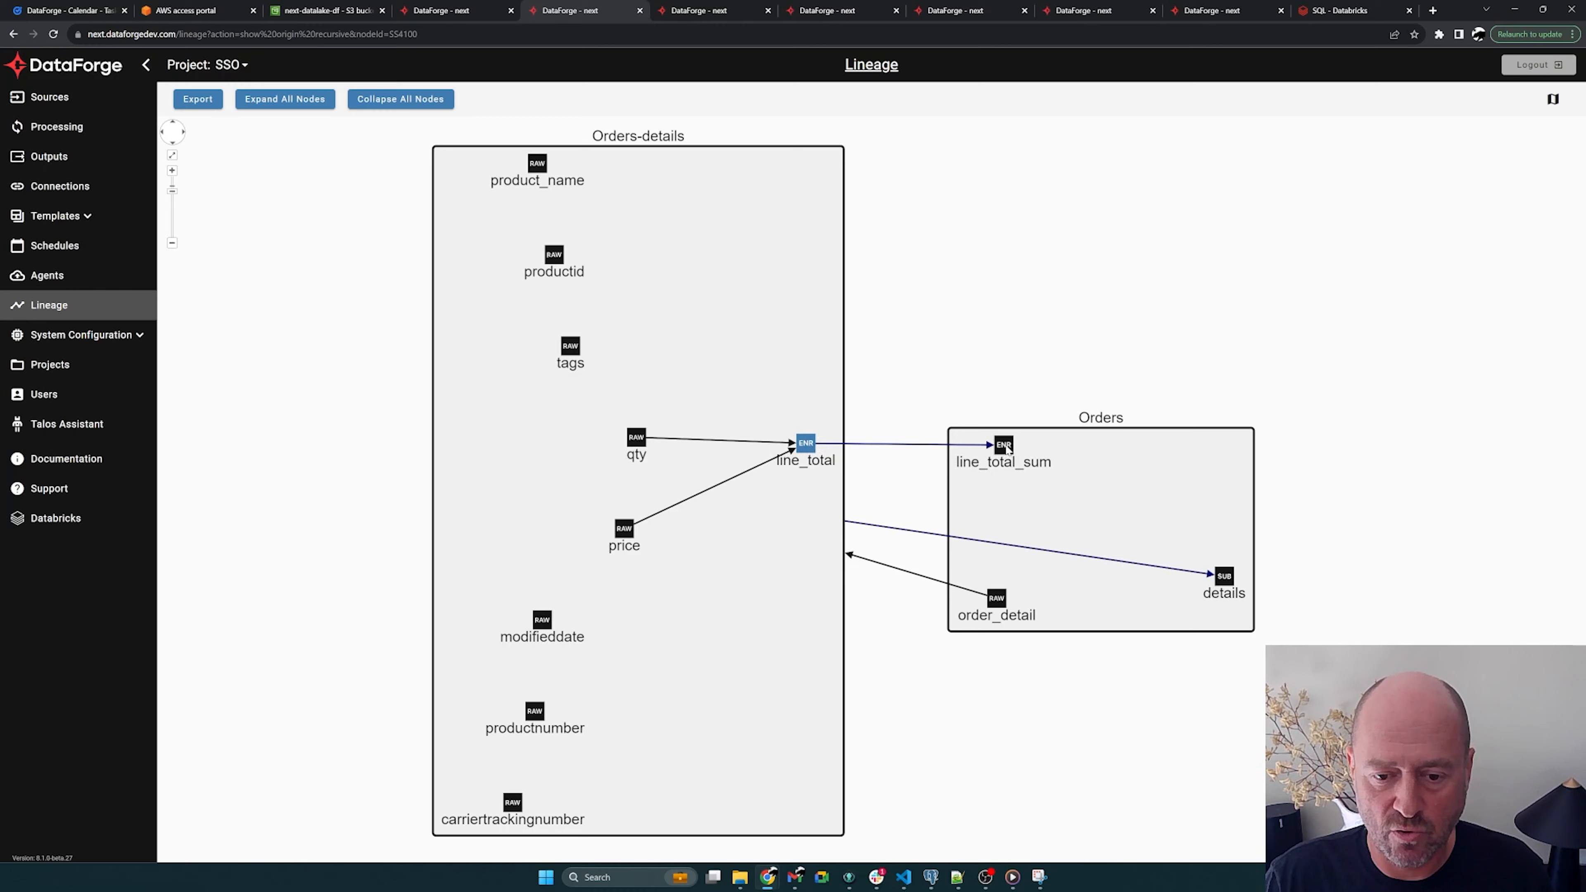
pyautogui.click(1004, 446)
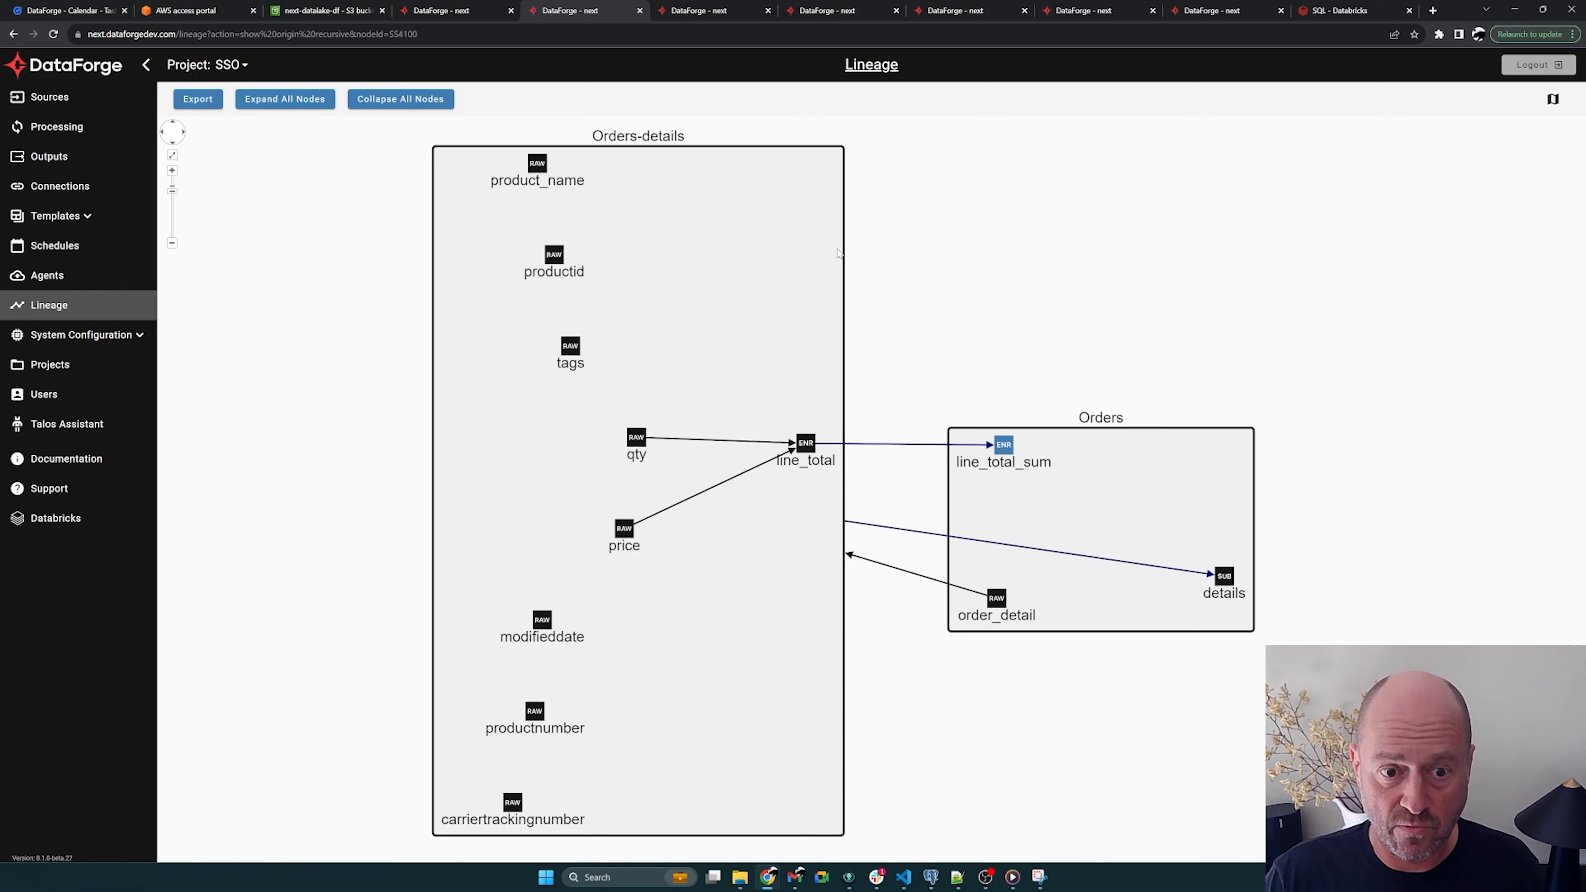
# Step: Inspect the Orders-details group and the relation behind its link to the details node, then close the relation view
pyautogui.click(839, 252)
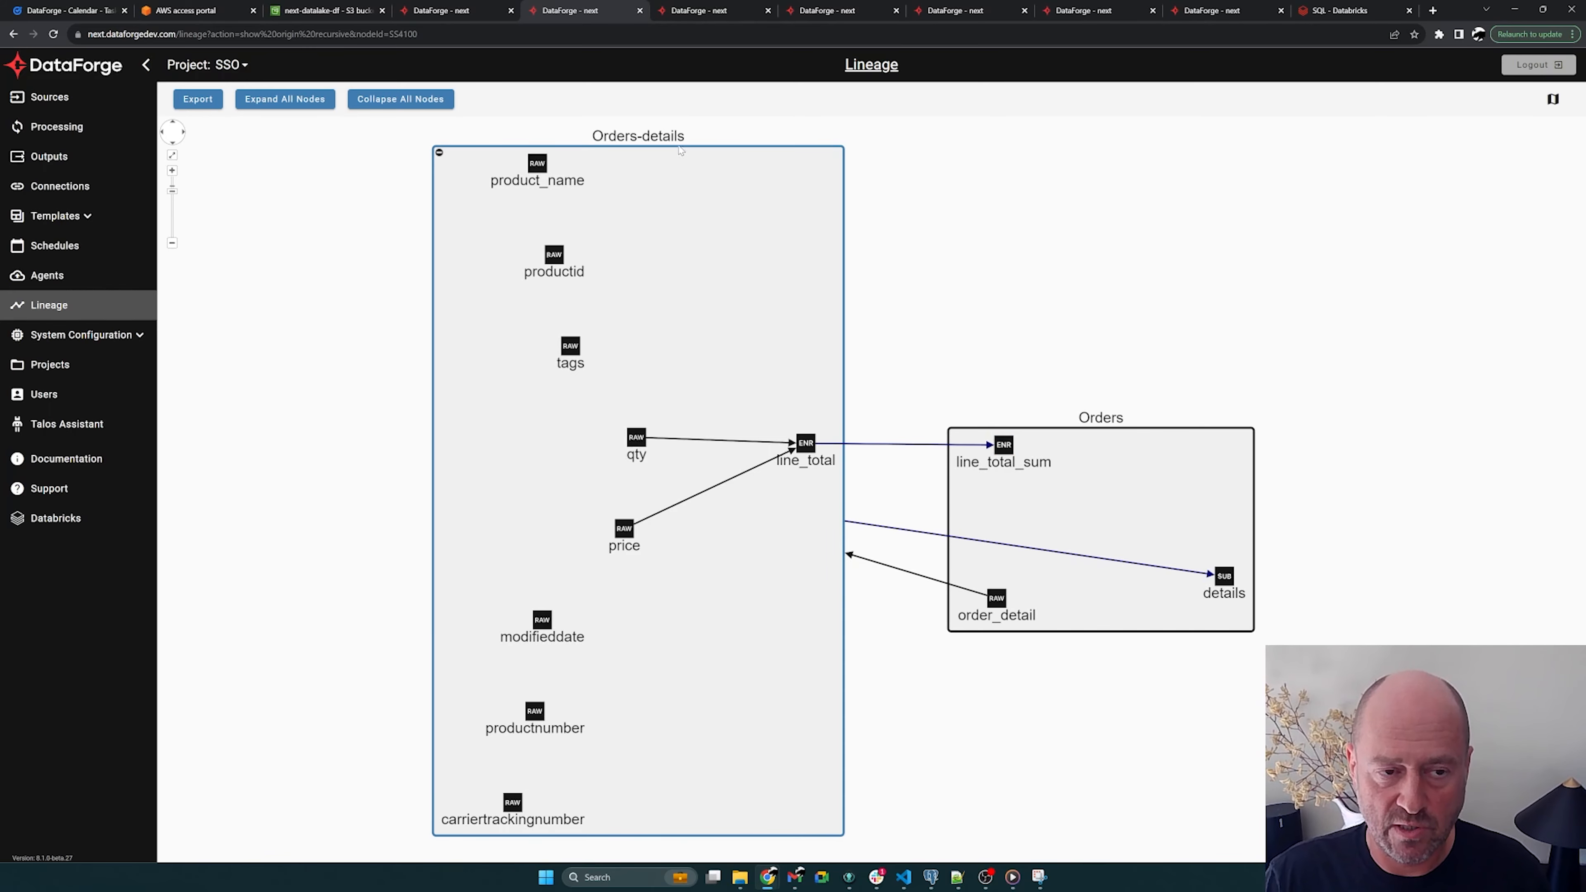
pyautogui.click(906, 532)
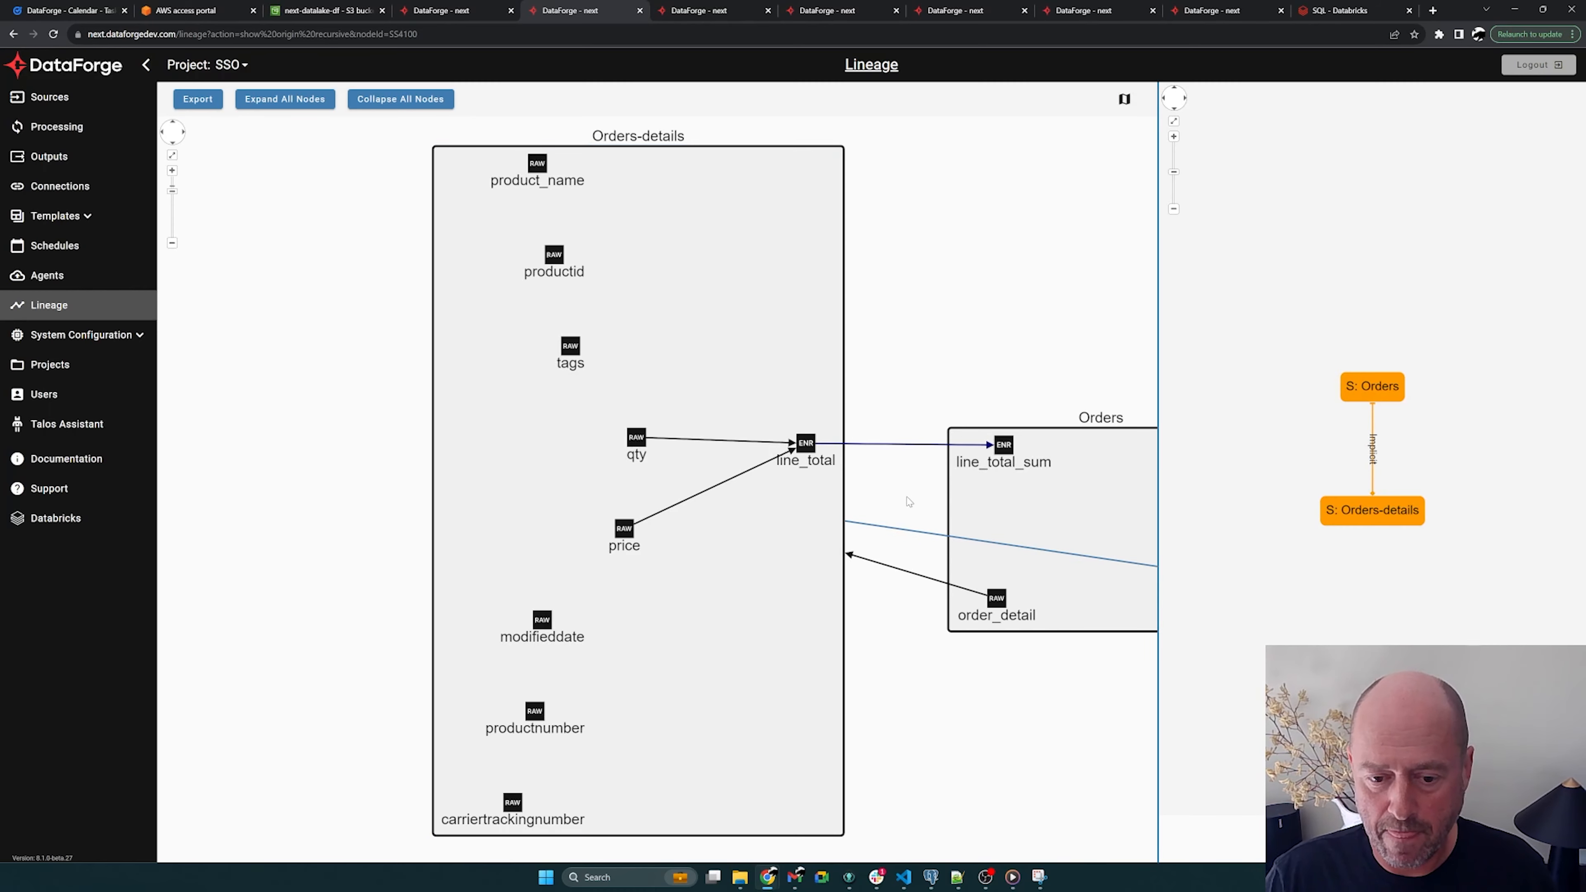
pyautogui.click(920, 475)
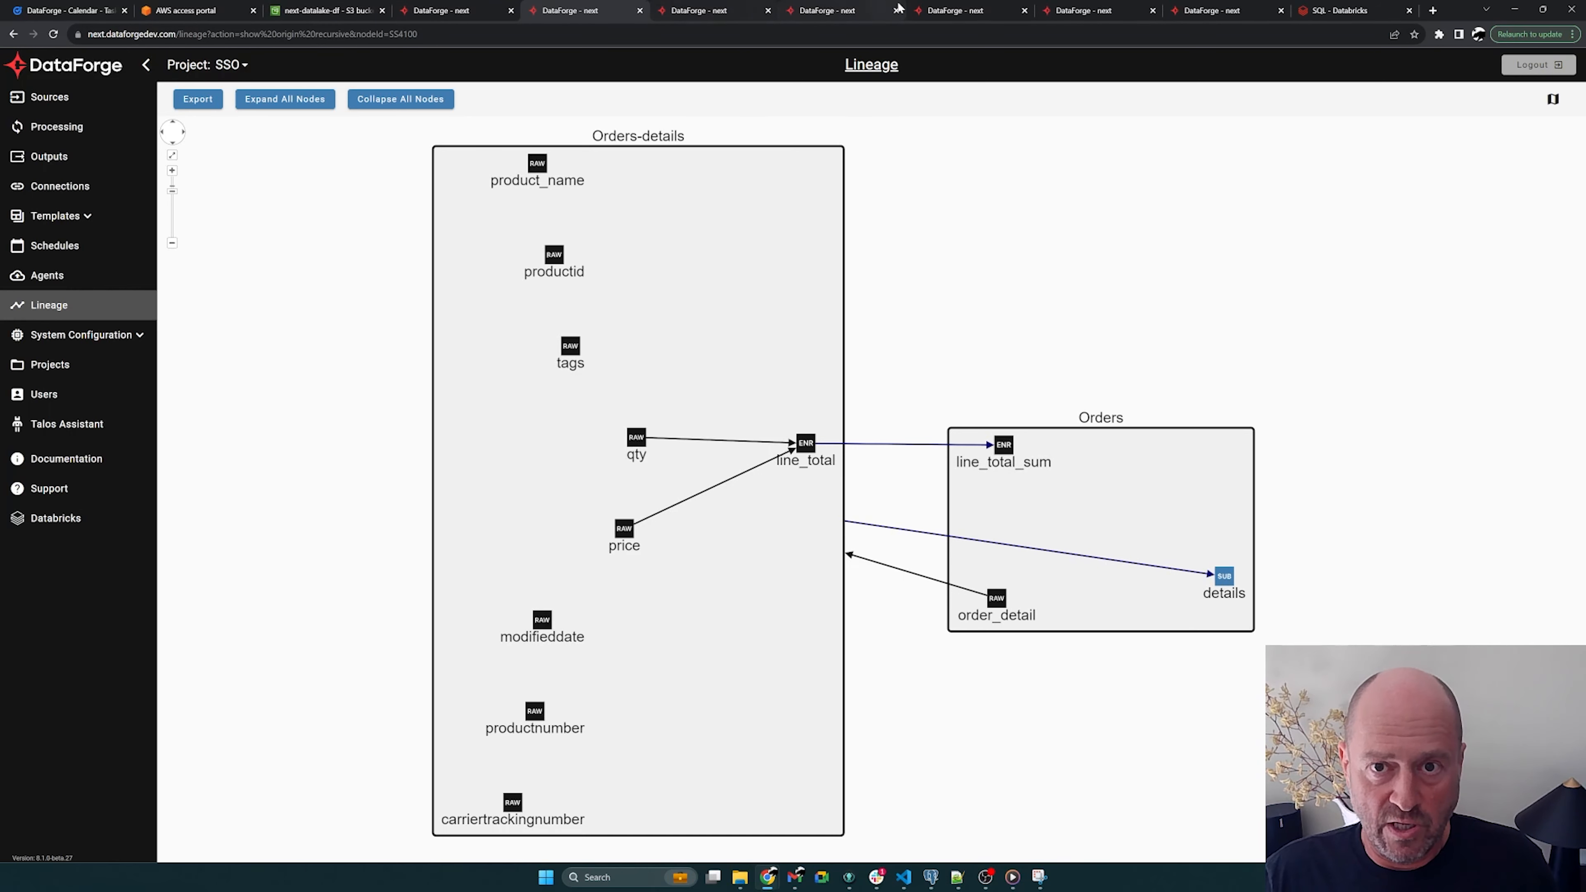
# Step: Switch to Databricks and examine line_total and the nested tags array in the first item of the second row's details
pyautogui.click(1355, 19)
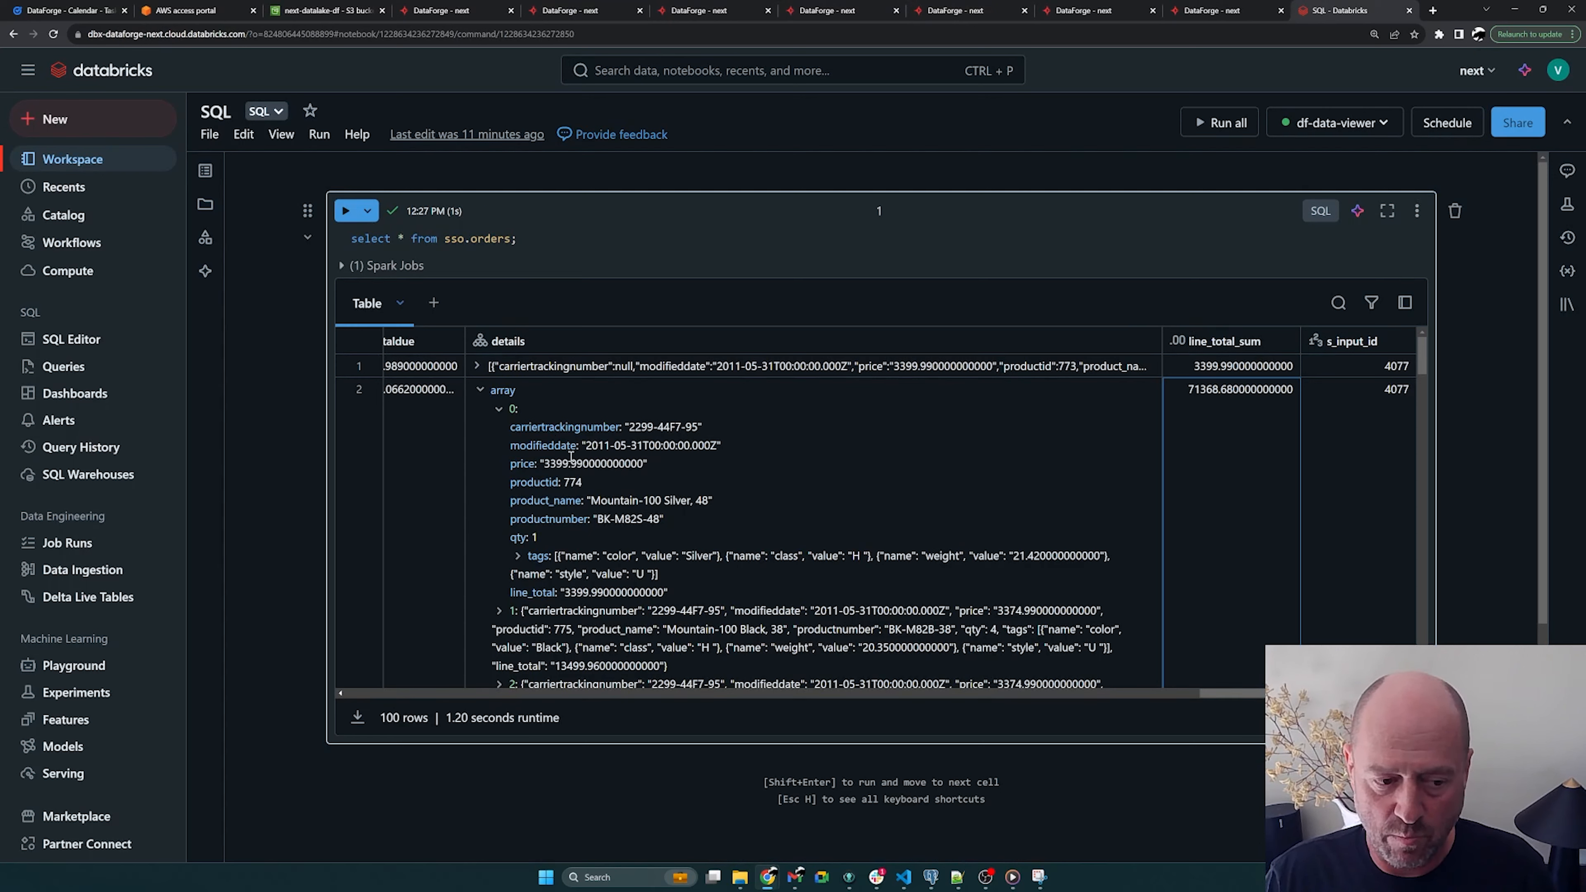
pyautogui.doubleClick(530, 592)
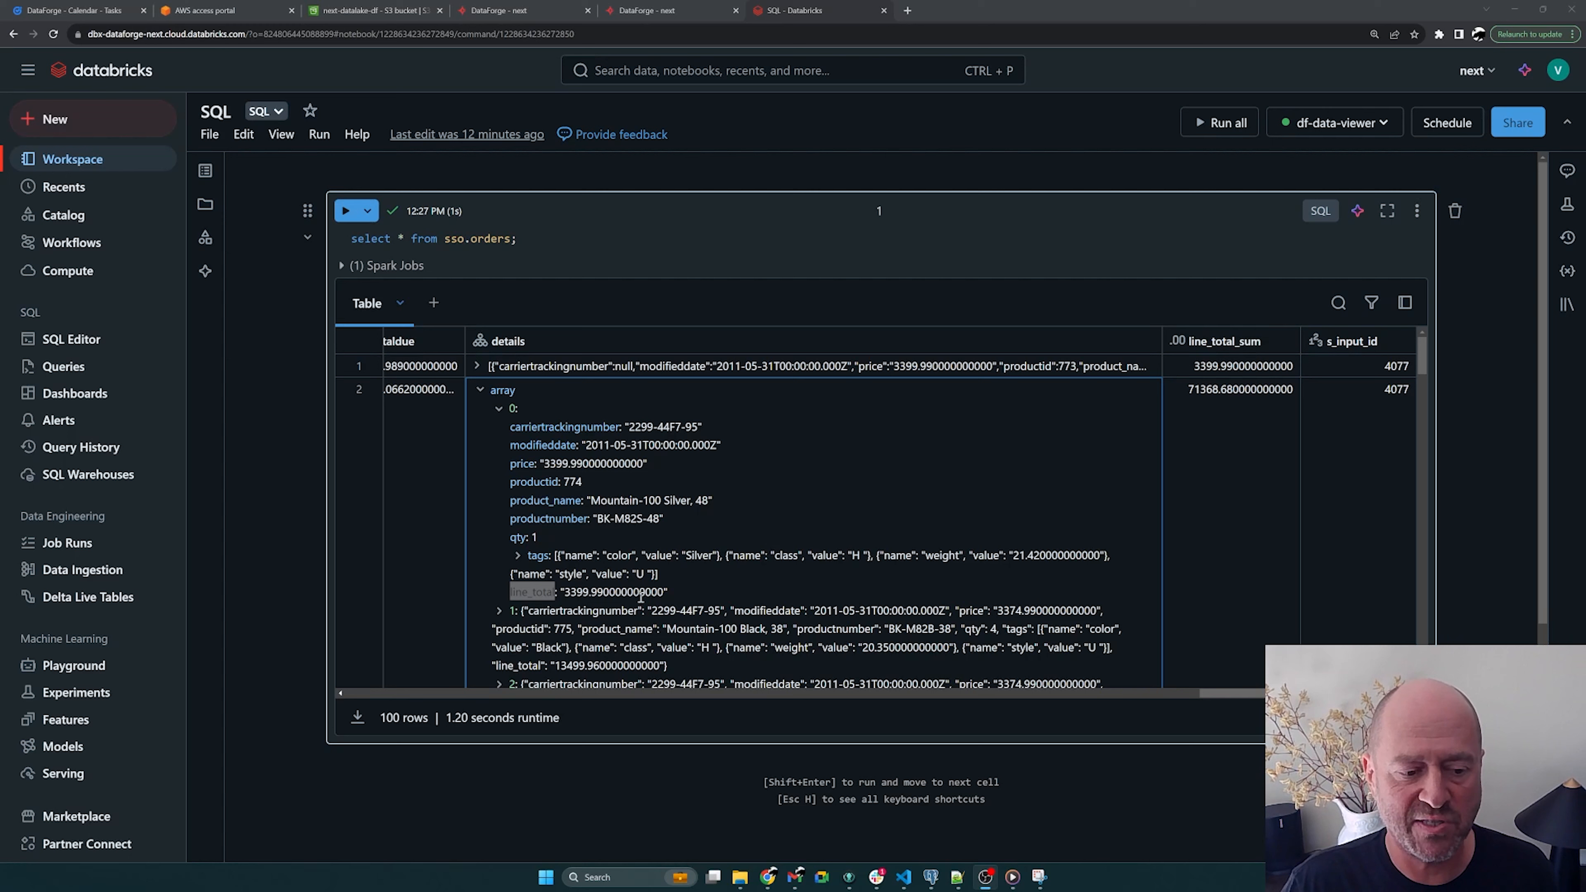
pyautogui.click(528, 556)
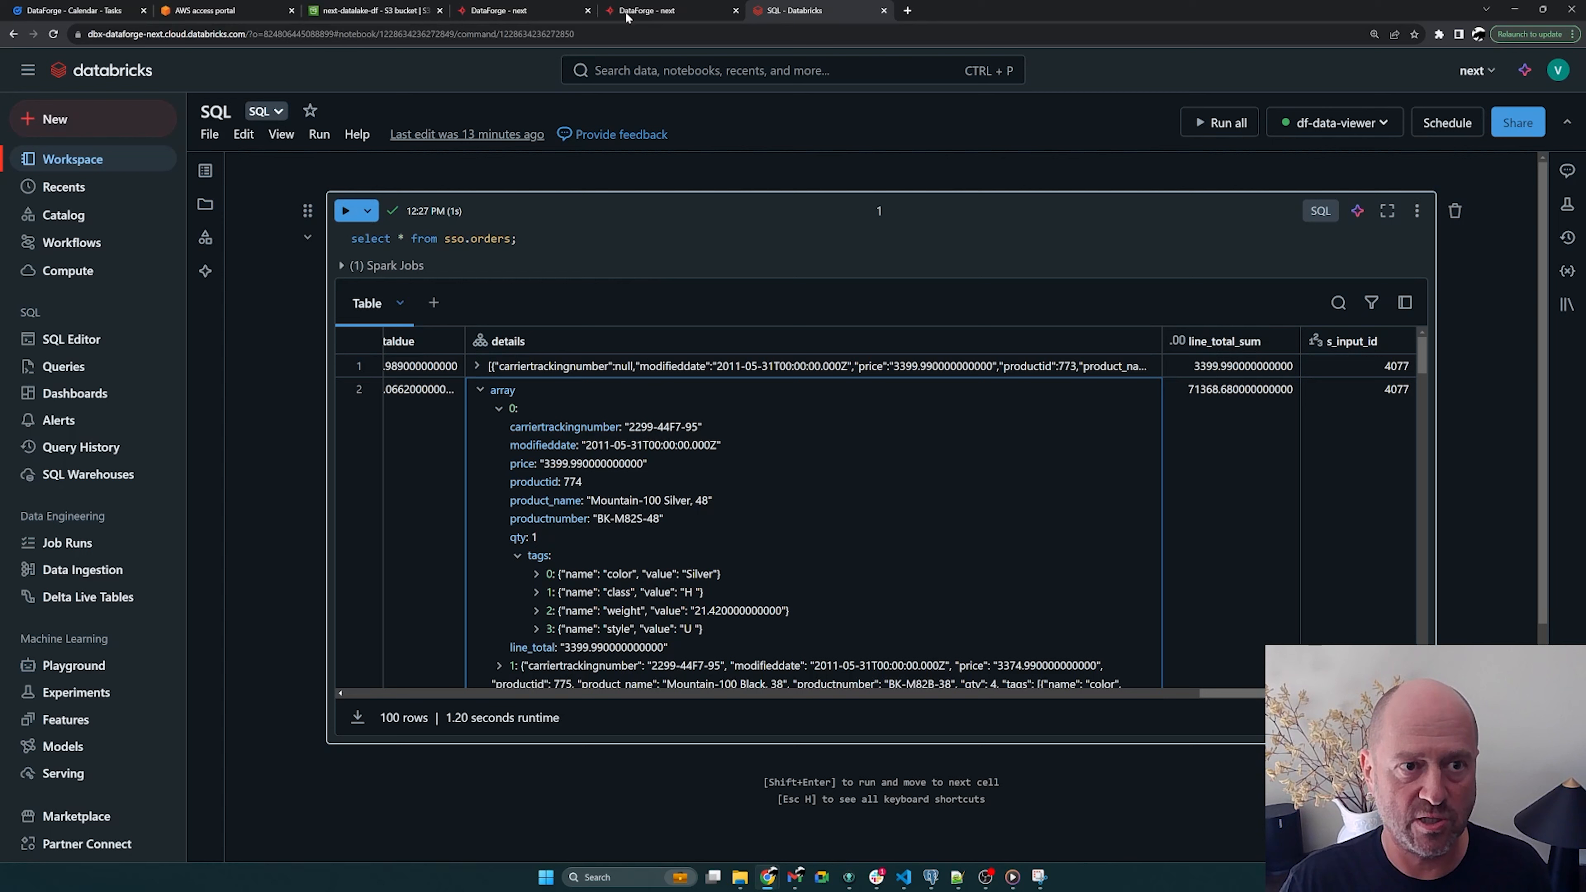
# Step: Return to DataForge and open the rules of the Orders-details sub-source through the Orders source's details rule
pyautogui.click(700, 15)
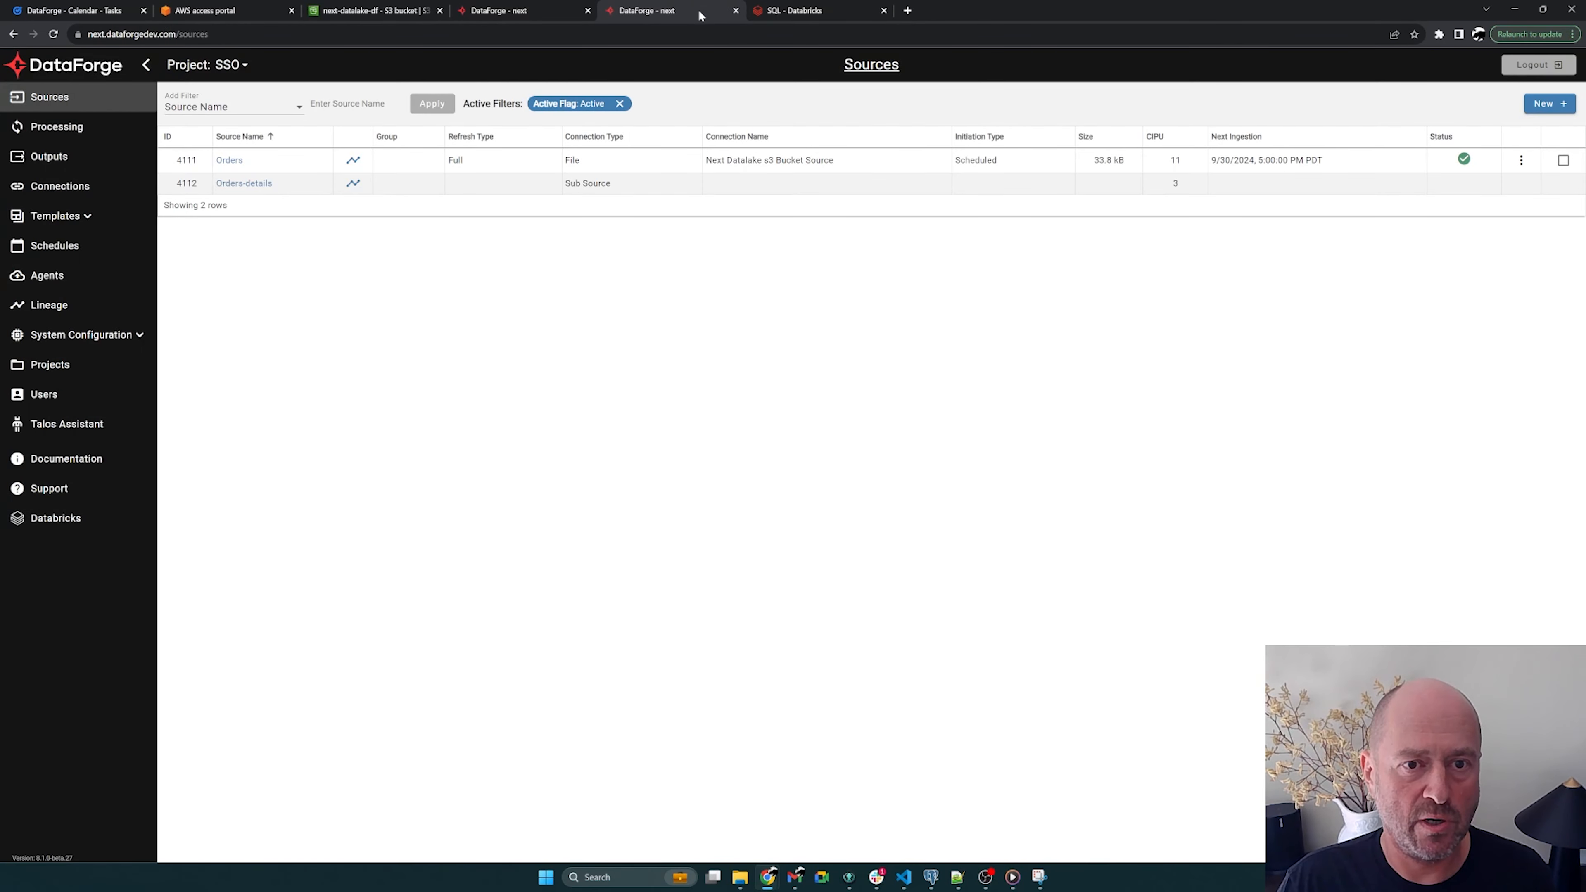
pyautogui.click(524, 11)
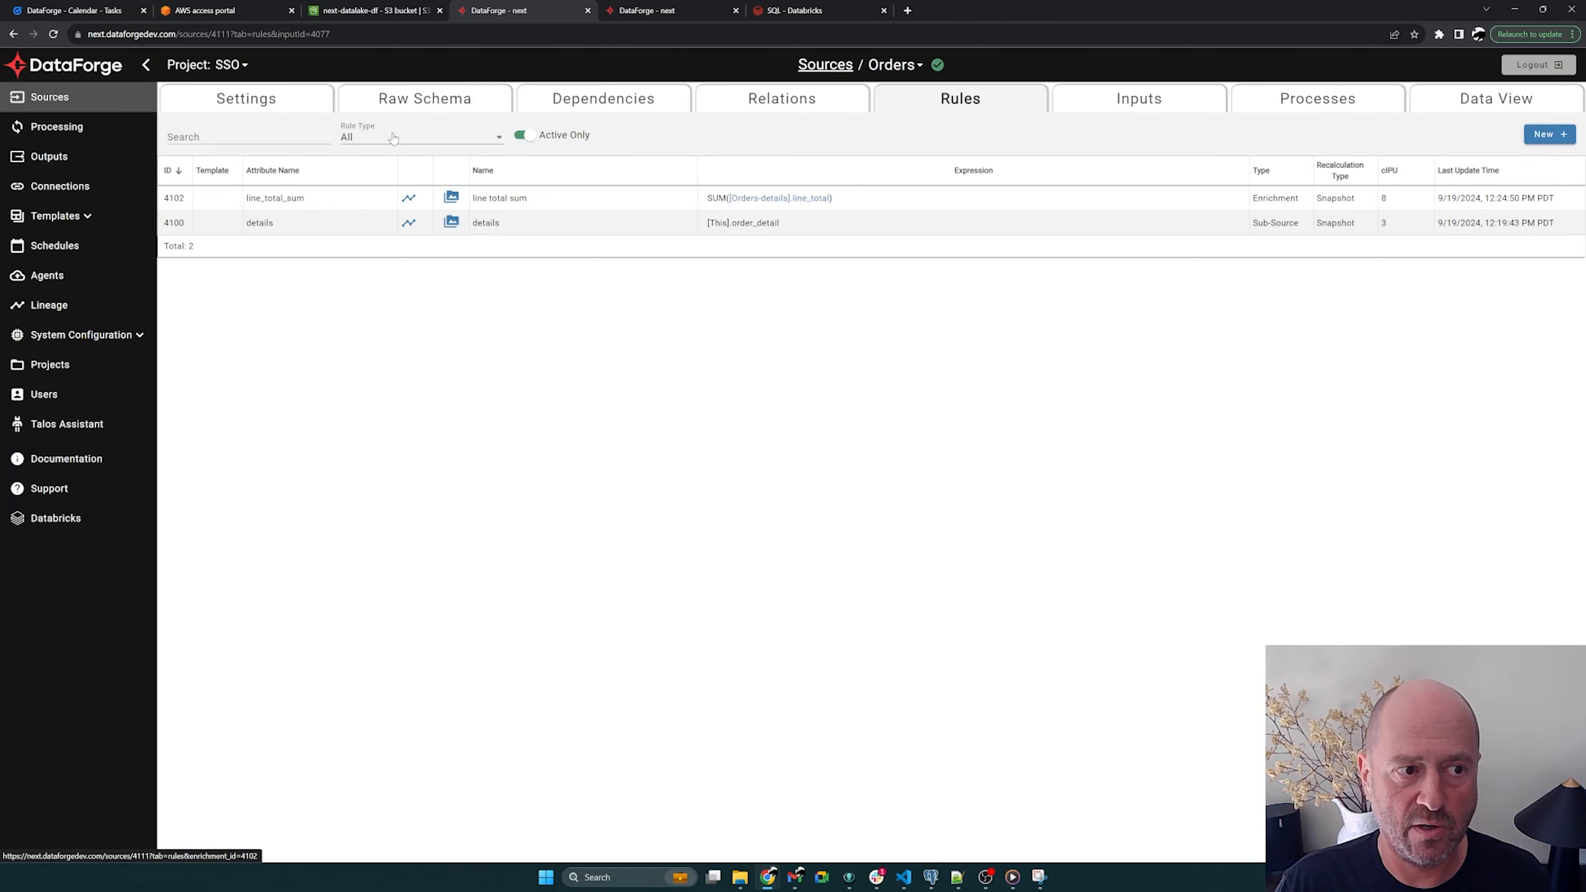
pyautogui.click(266, 224)
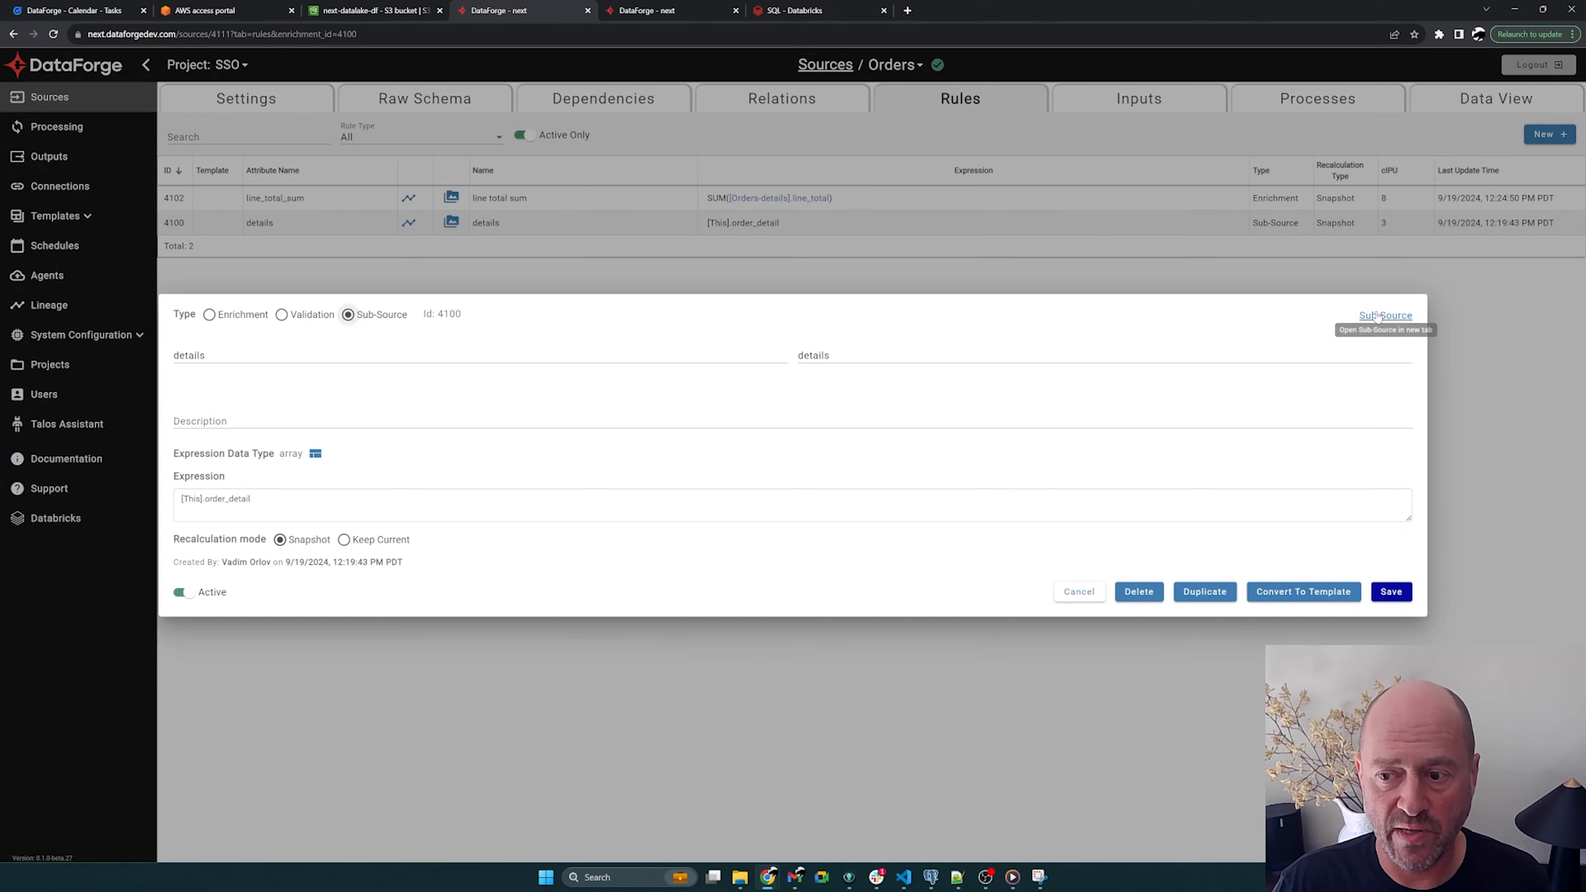
pyautogui.click(1377, 315)
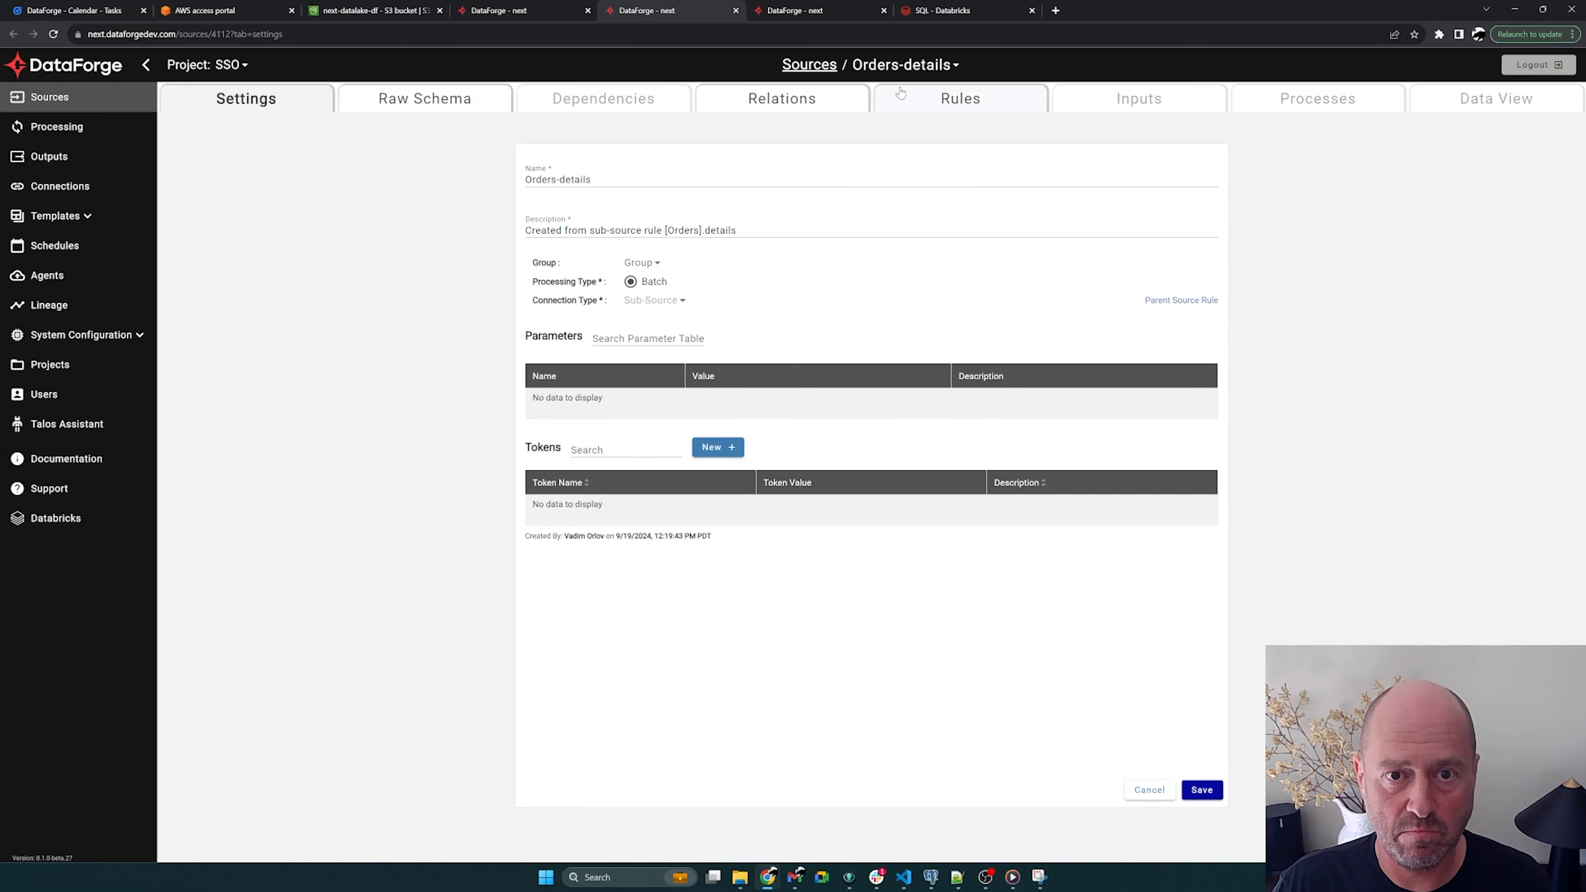
pyautogui.click(954, 100)
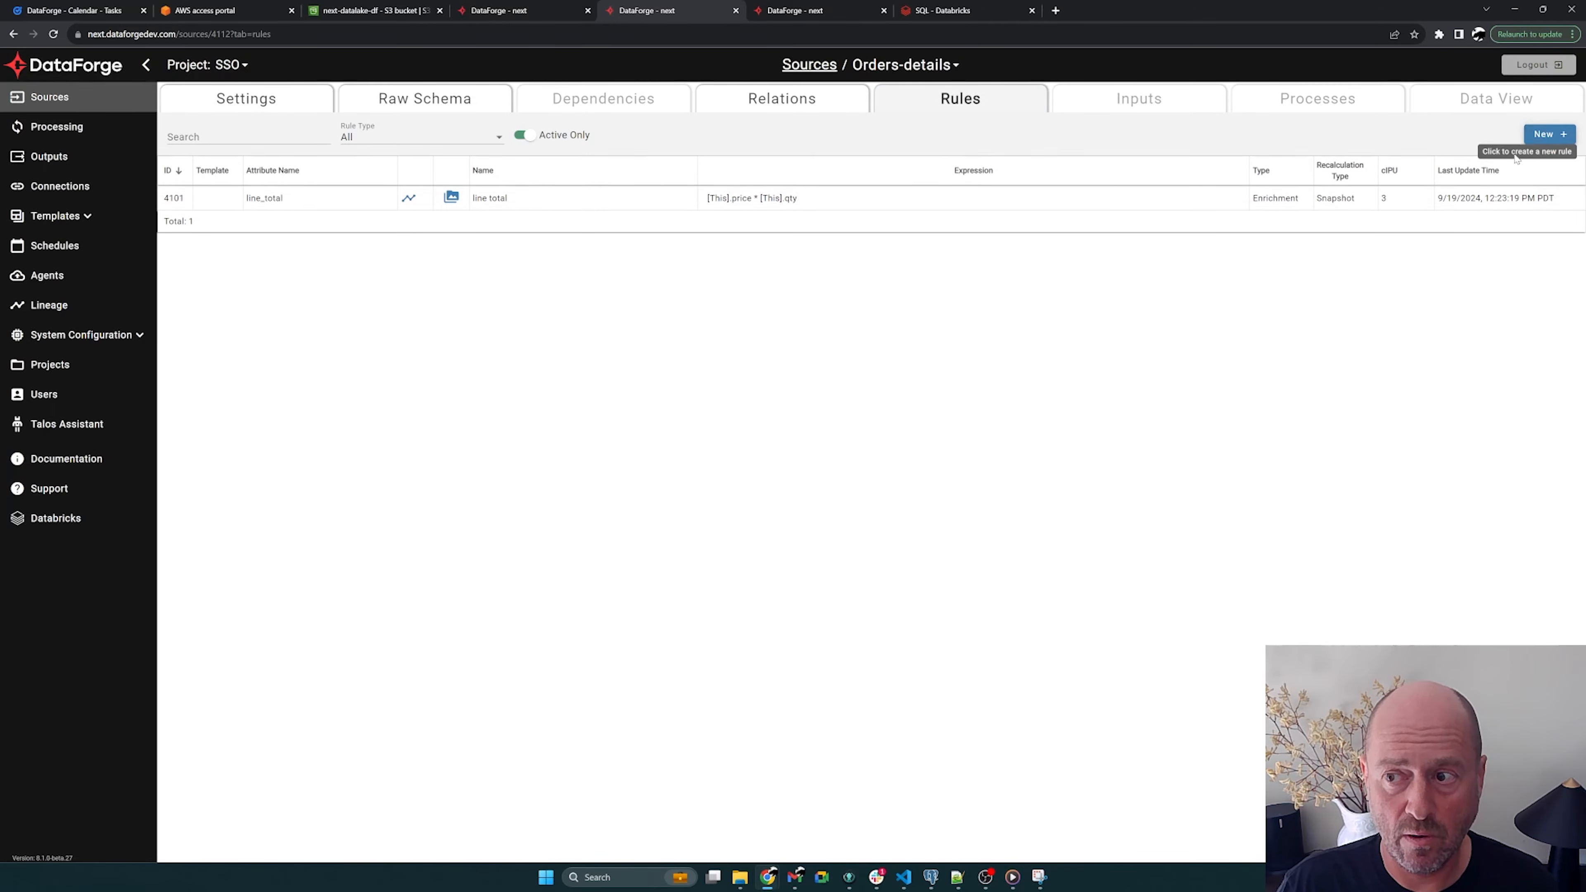
# Step: Create a sub-source rule named tags on Orders-details with expression [This].tags and attribute name tags_ss, and save it
pyautogui.click(1543, 135)
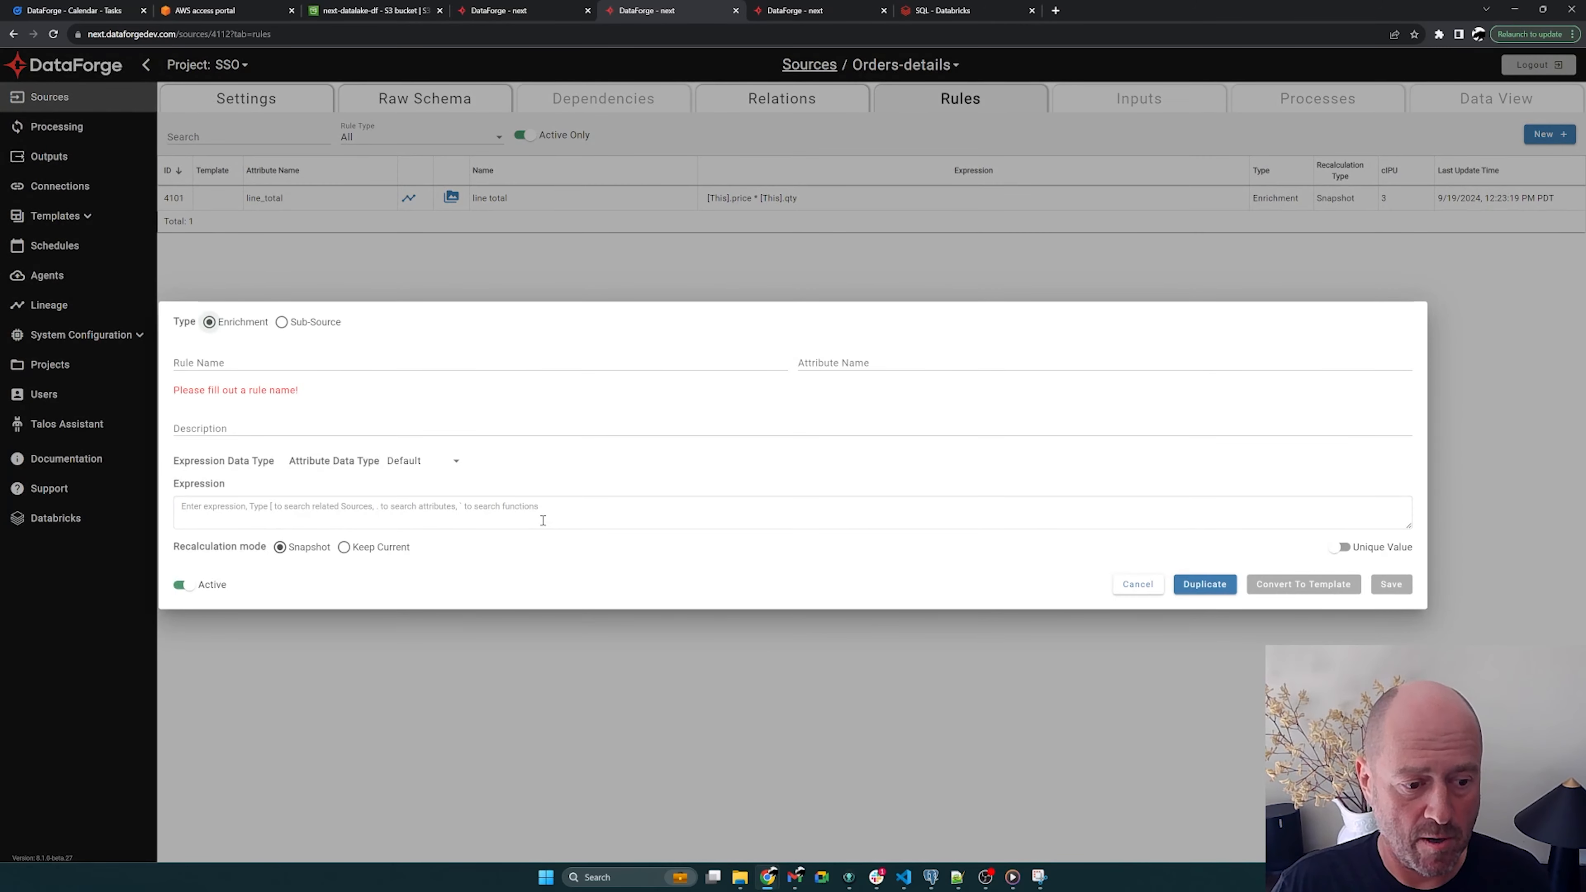
pyautogui.click(543, 520)
pyautogui.write('[This].')
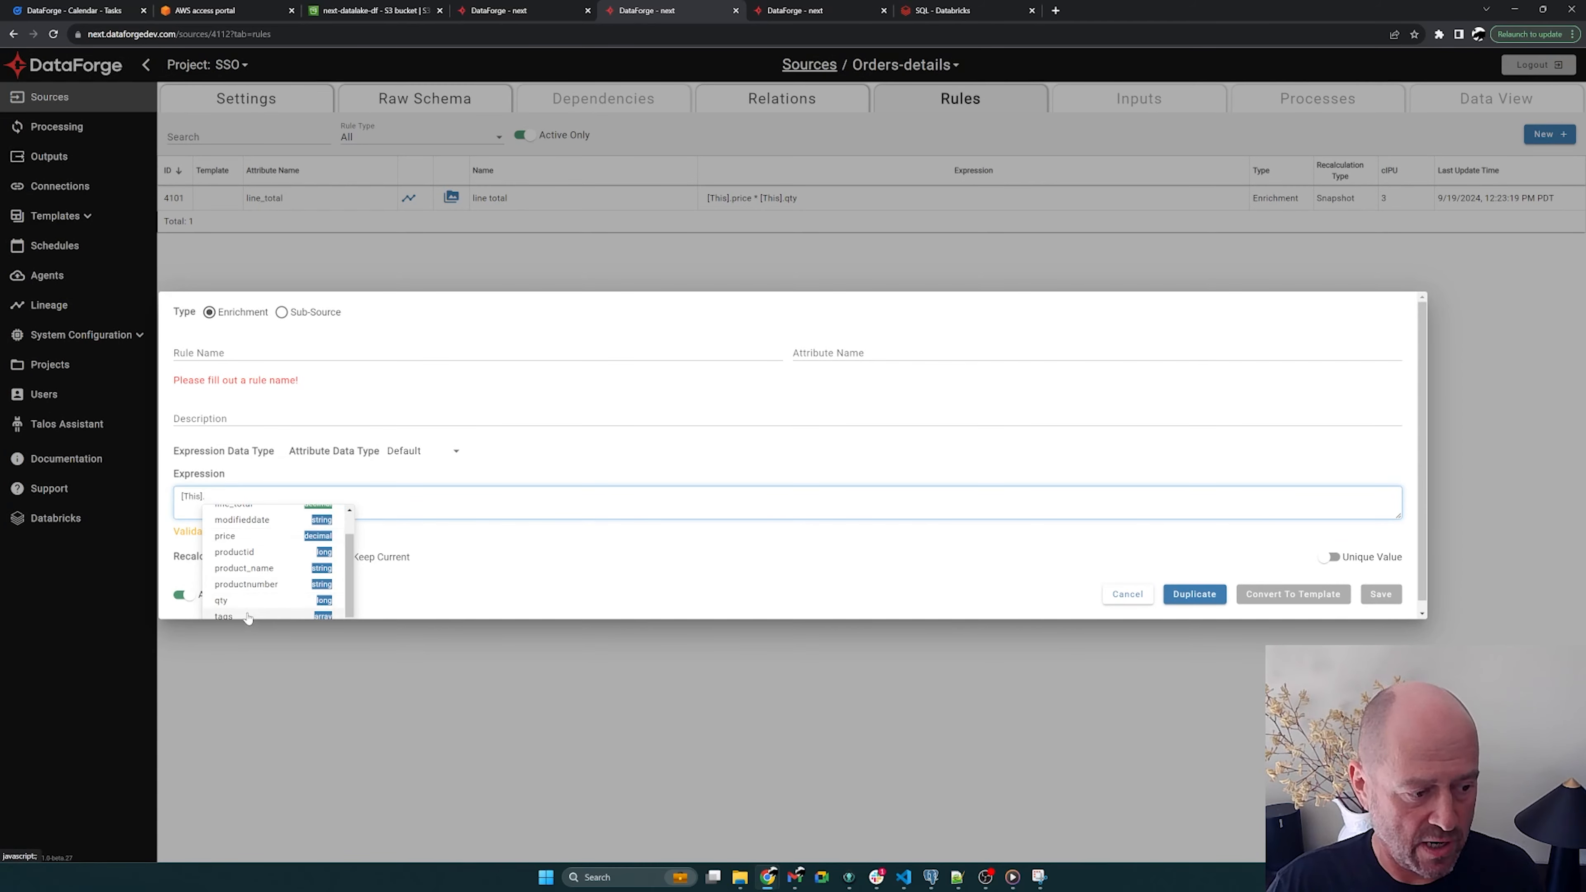
pyautogui.click(248, 617)
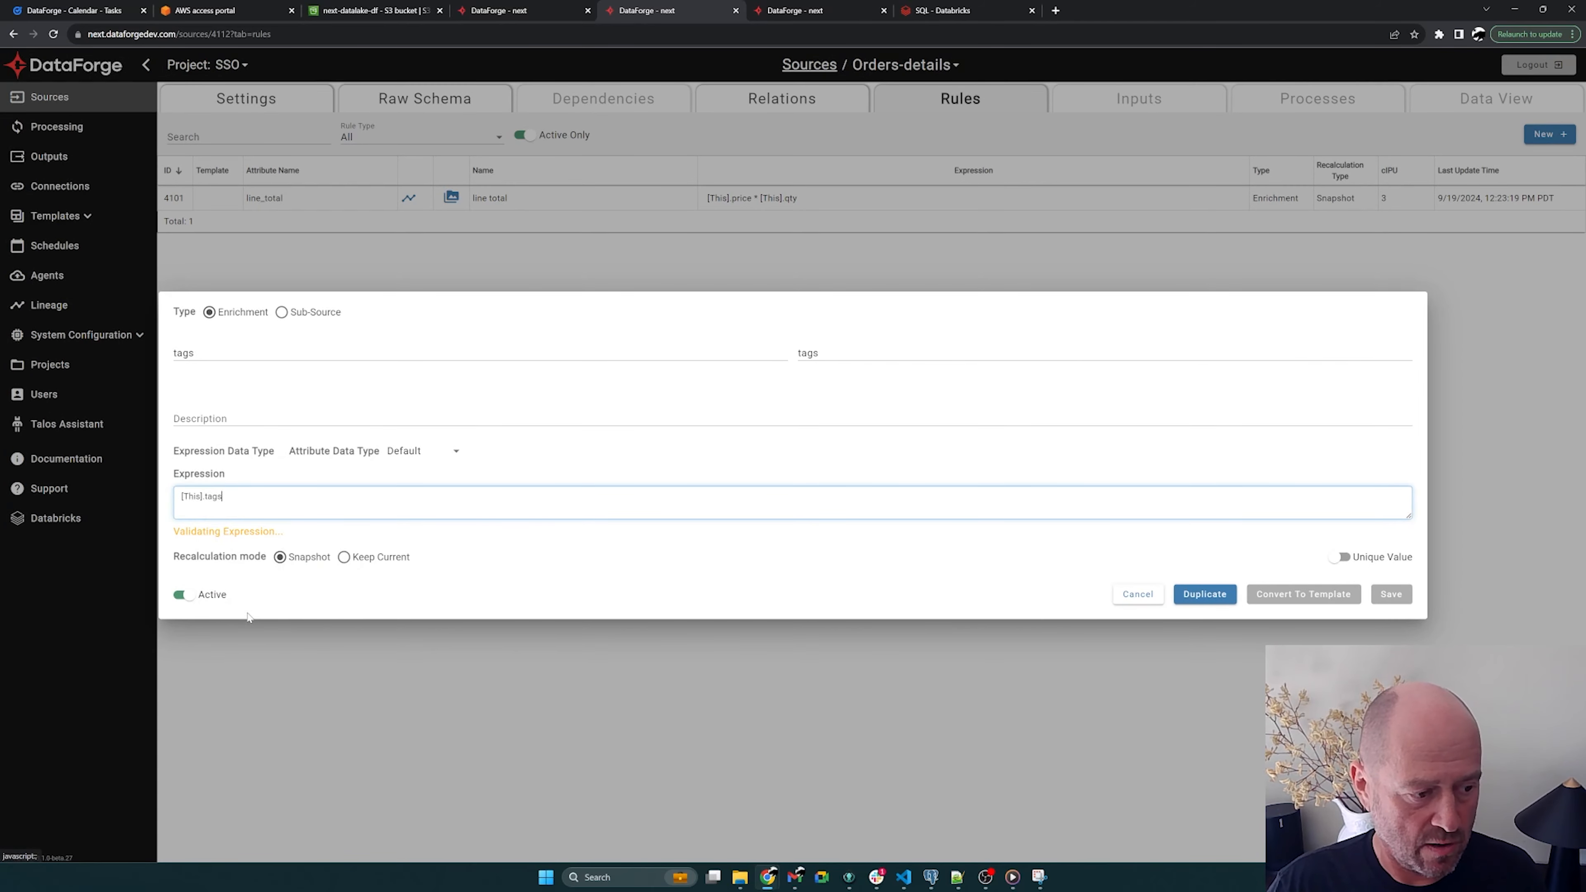
pyautogui.click(281, 312)
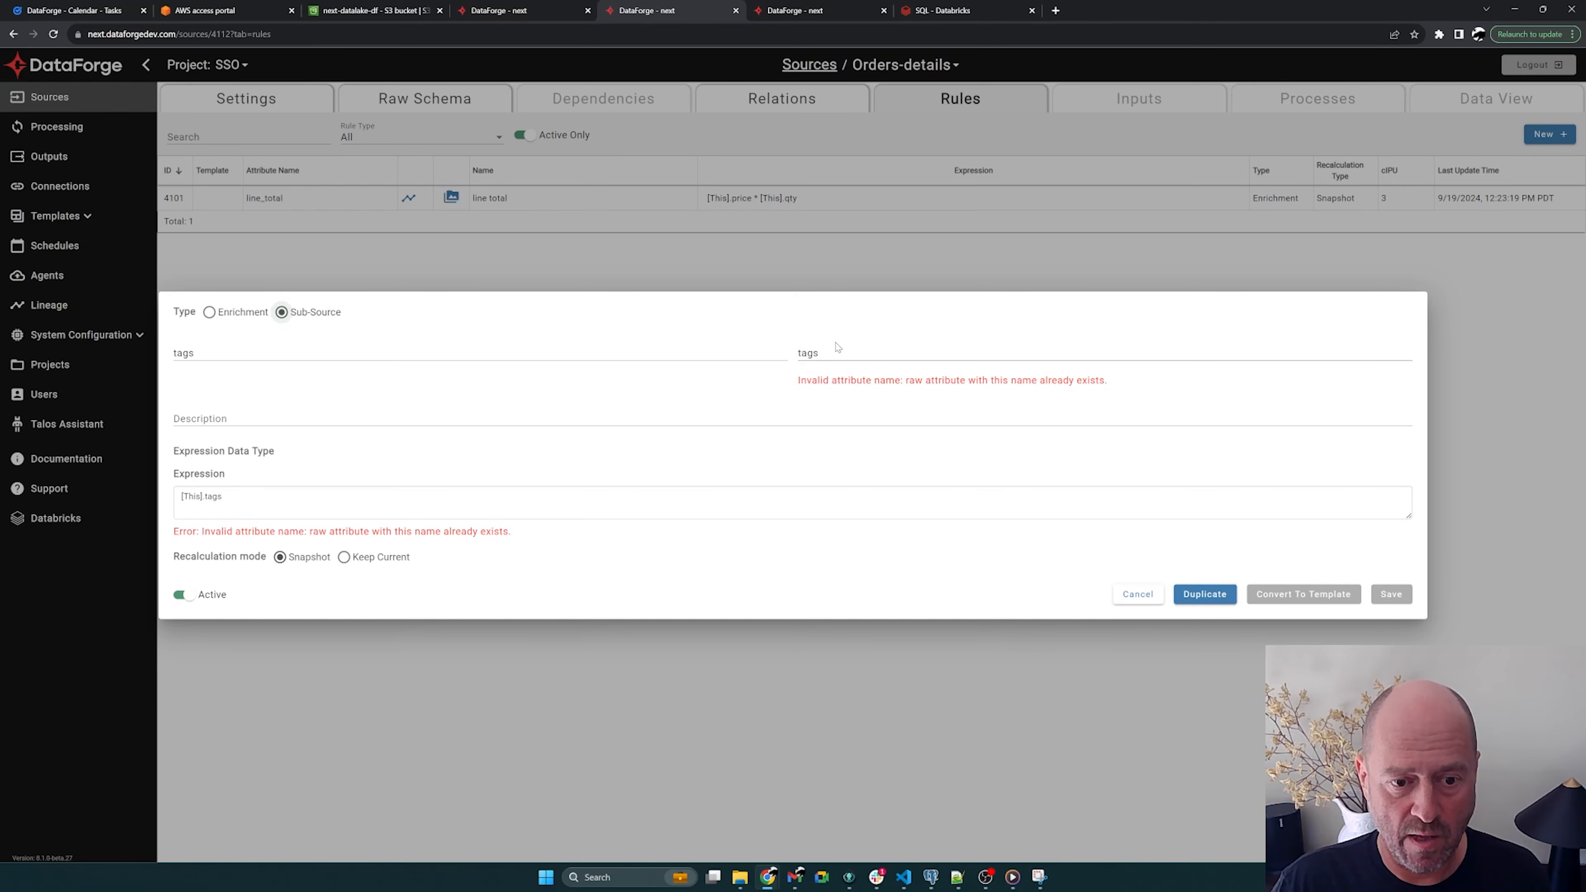
pyautogui.click(826, 353)
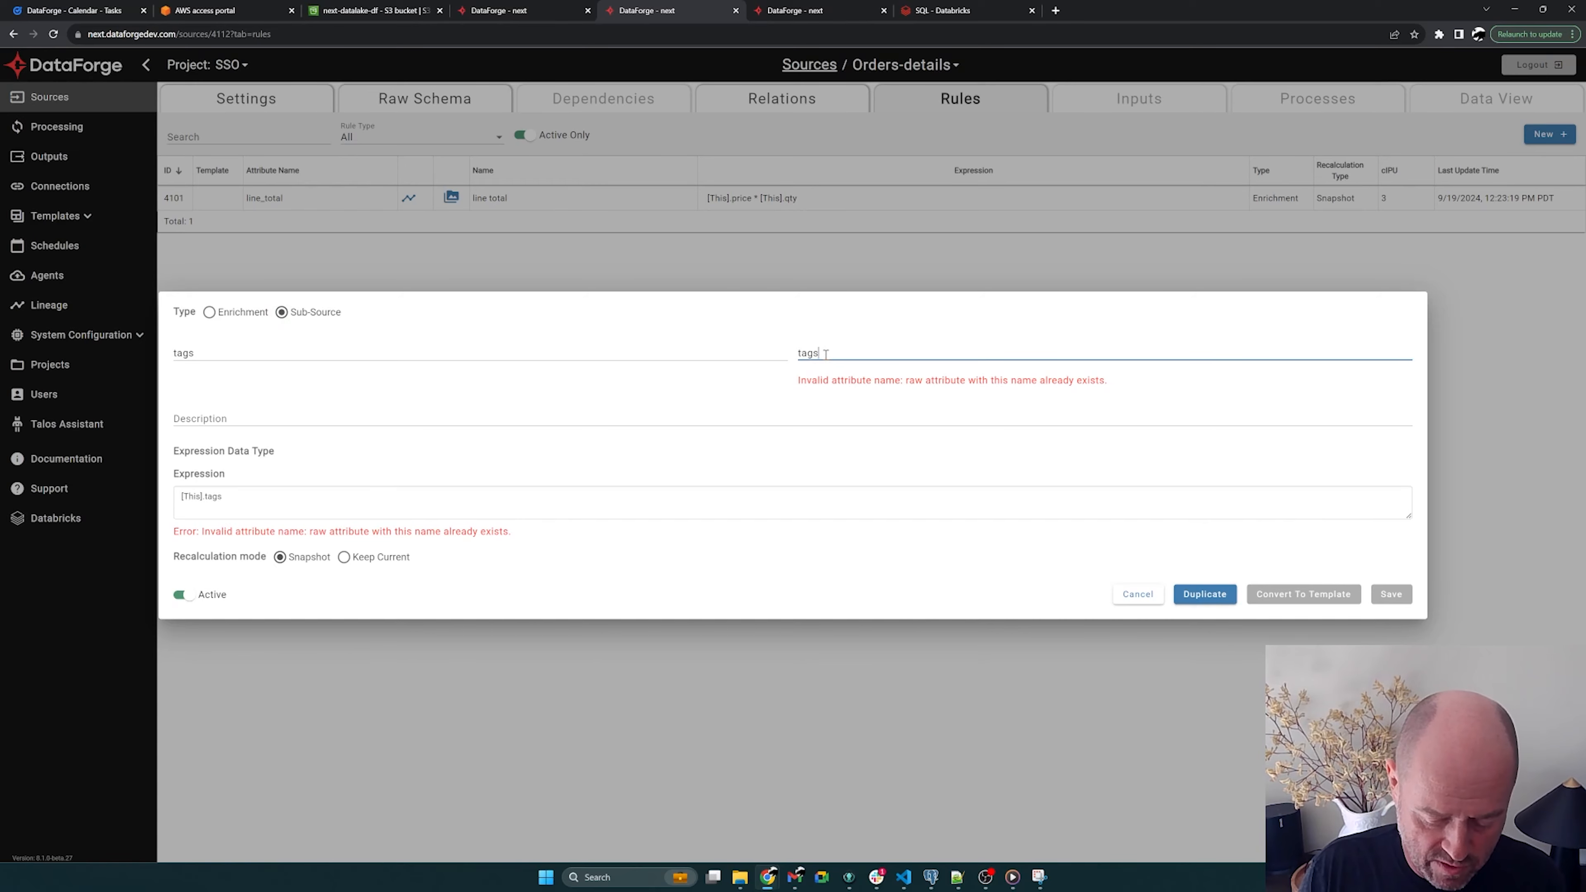
pyautogui.write('_ss')
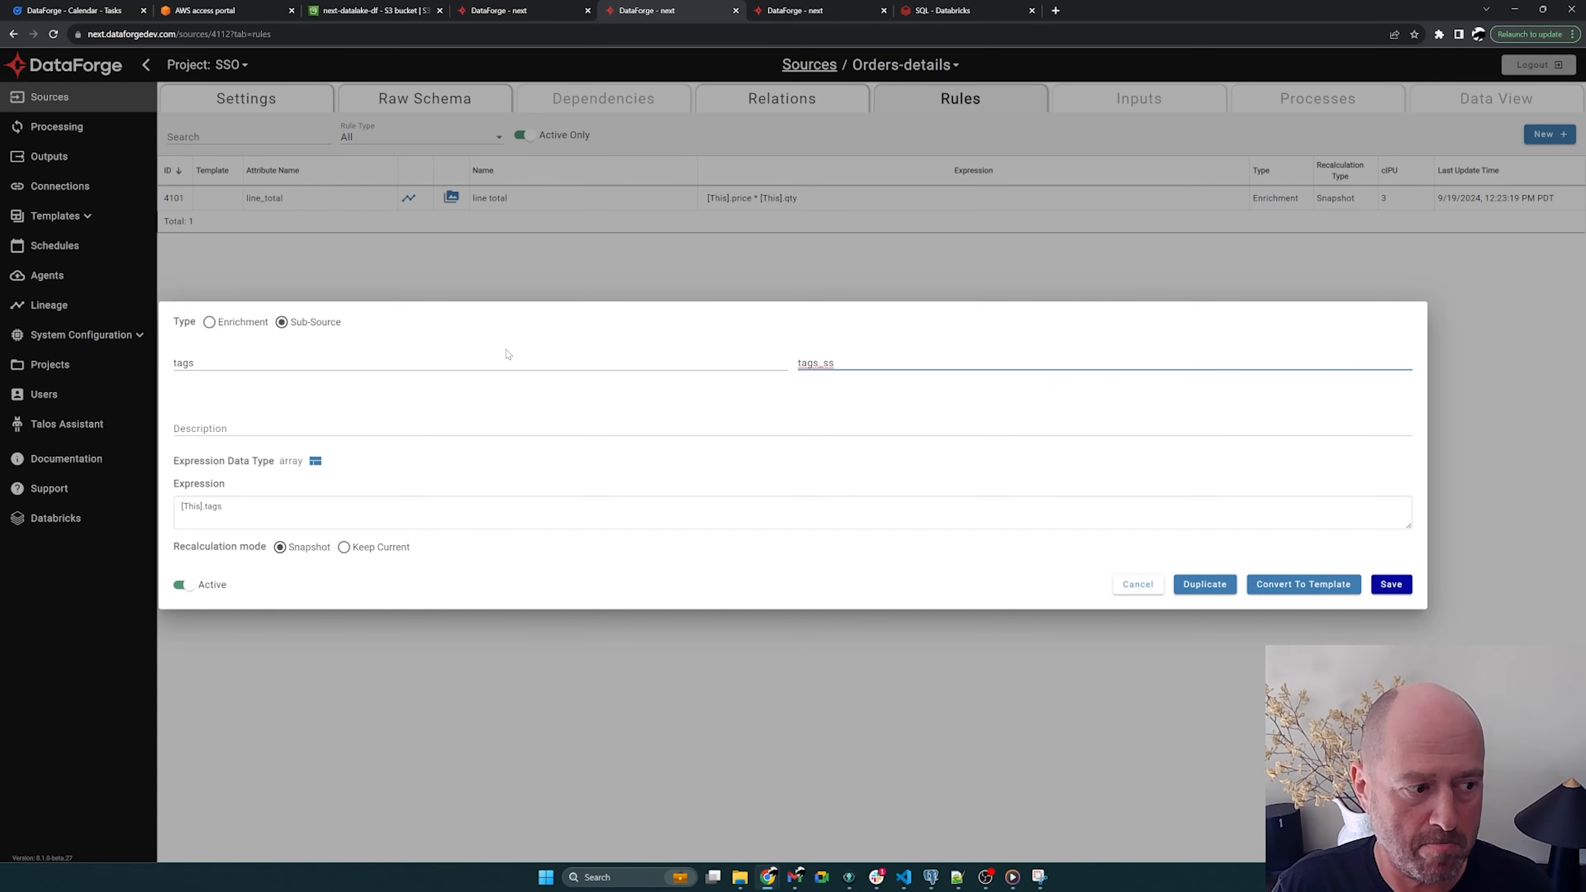
pyautogui.click(1391, 585)
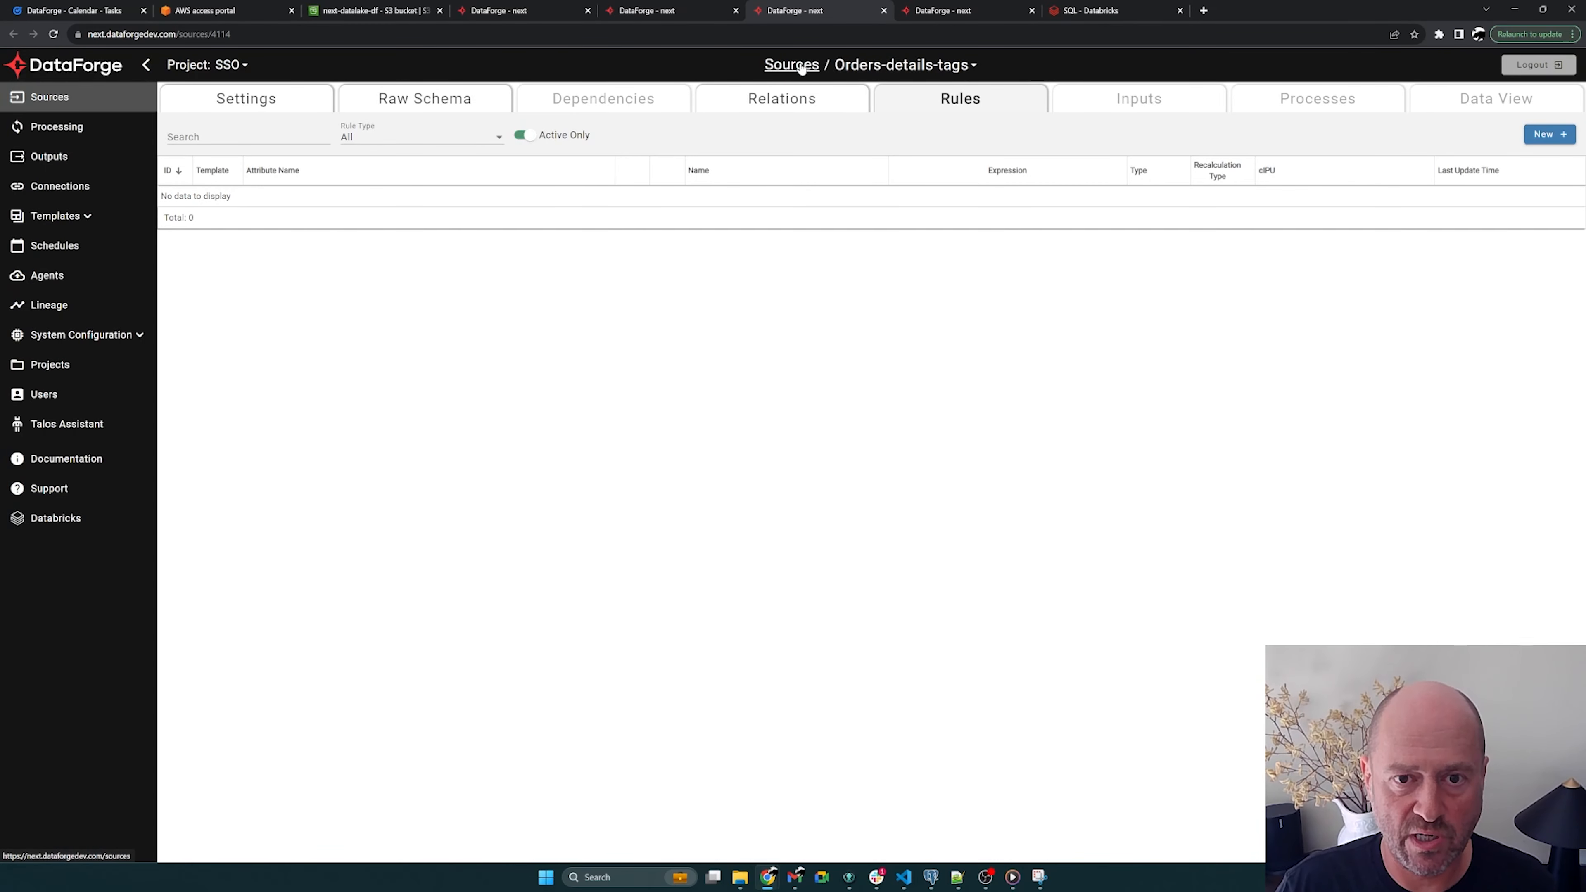
# Step: Show the relations of Orders-details-tags as a graph and compare the source hierarchy with the entity diagram in Snipping Tool
pyautogui.click(801, 102)
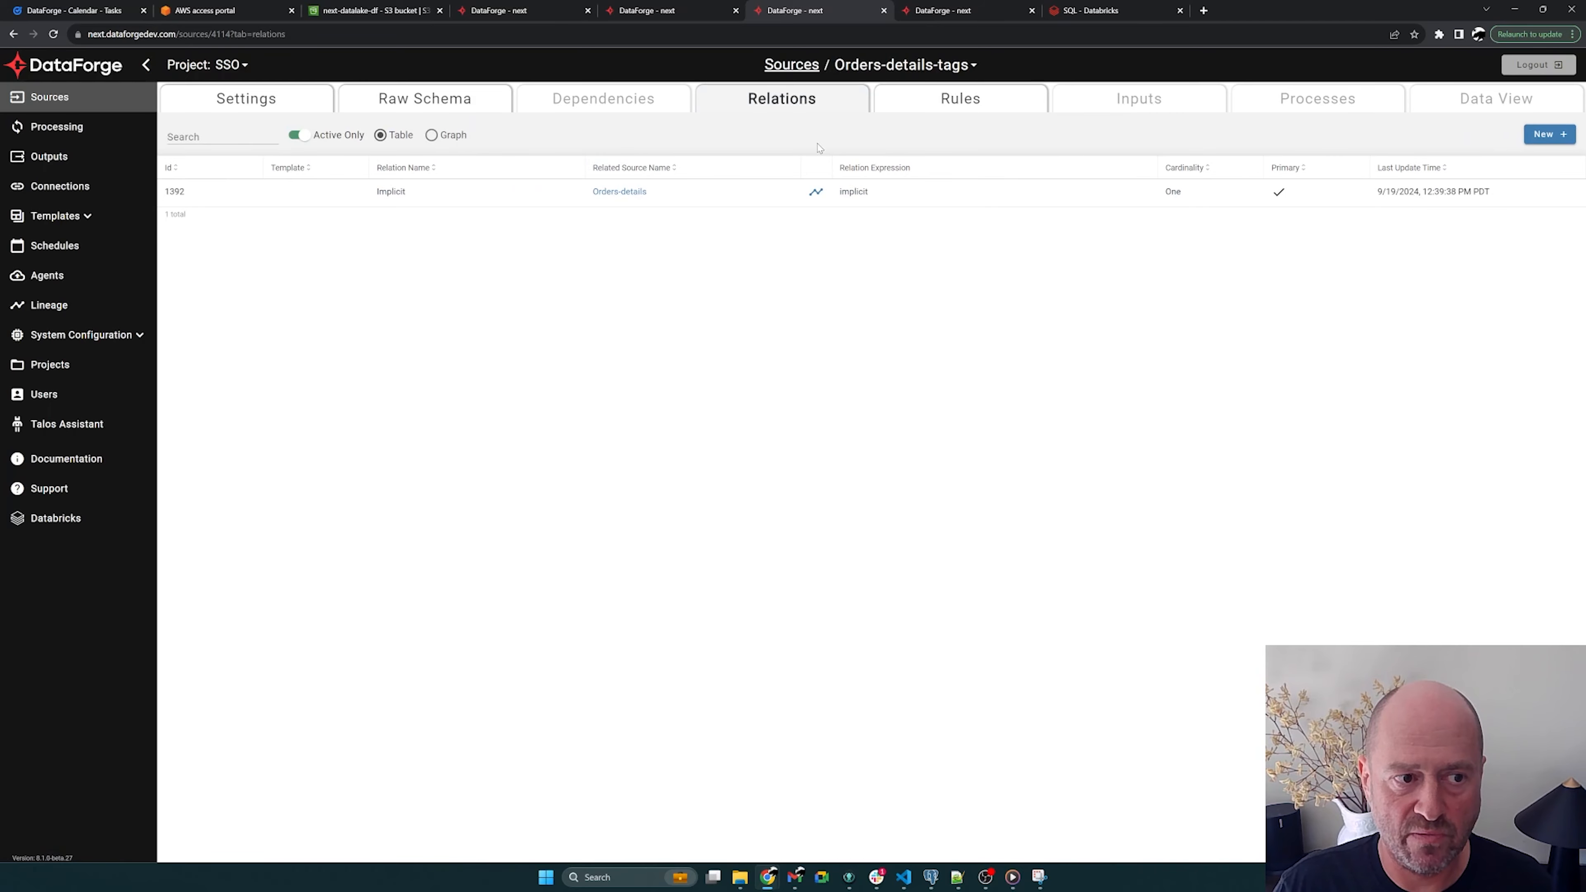
pyautogui.click(431, 135)
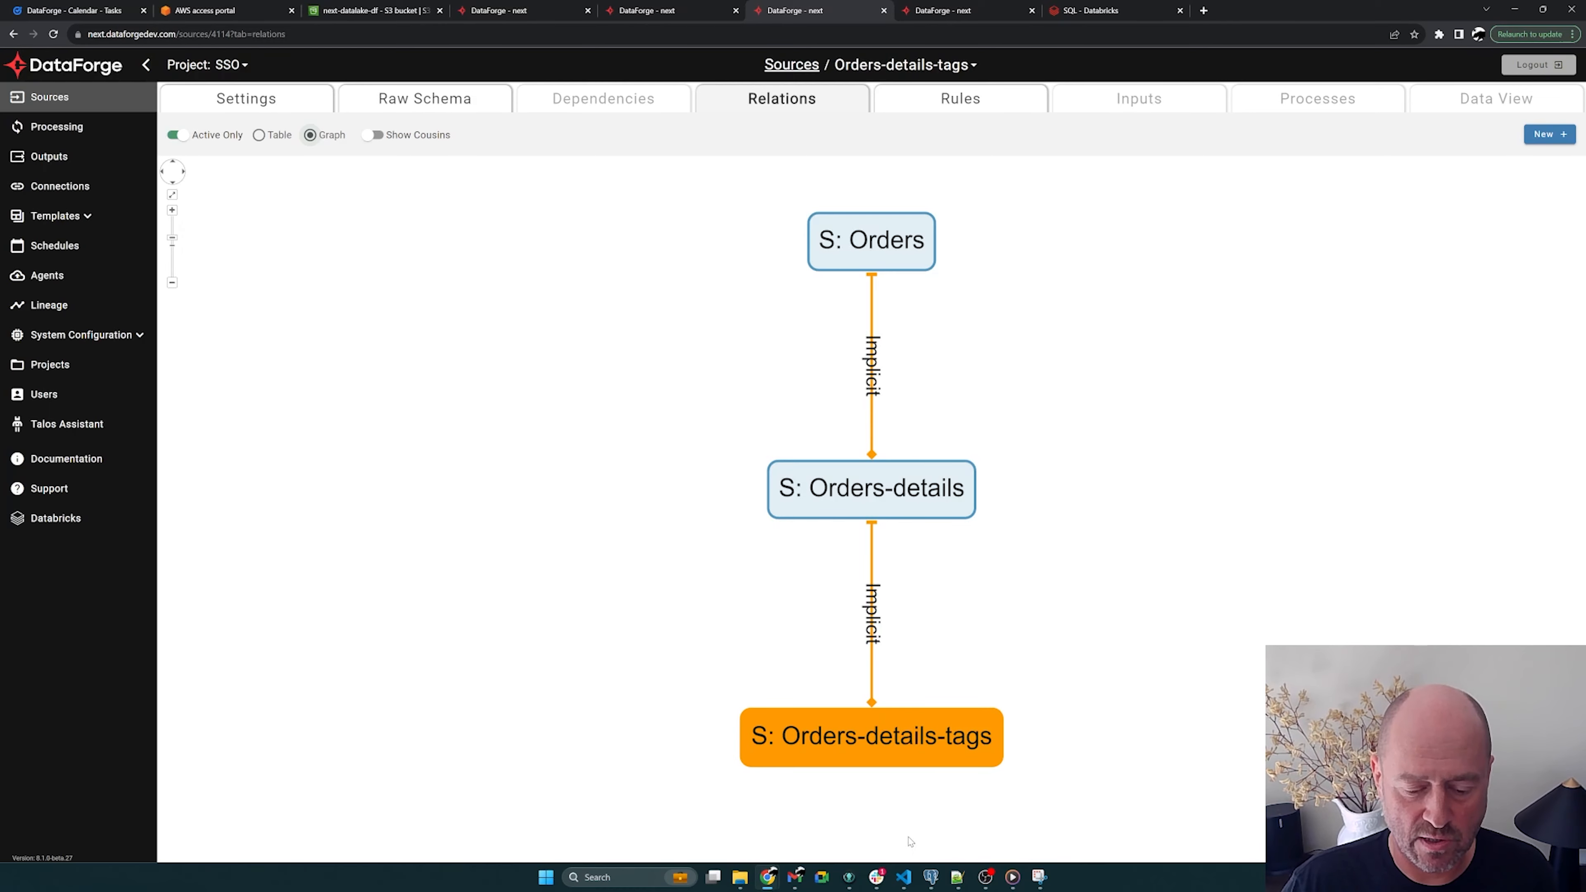
pyautogui.click(1042, 881)
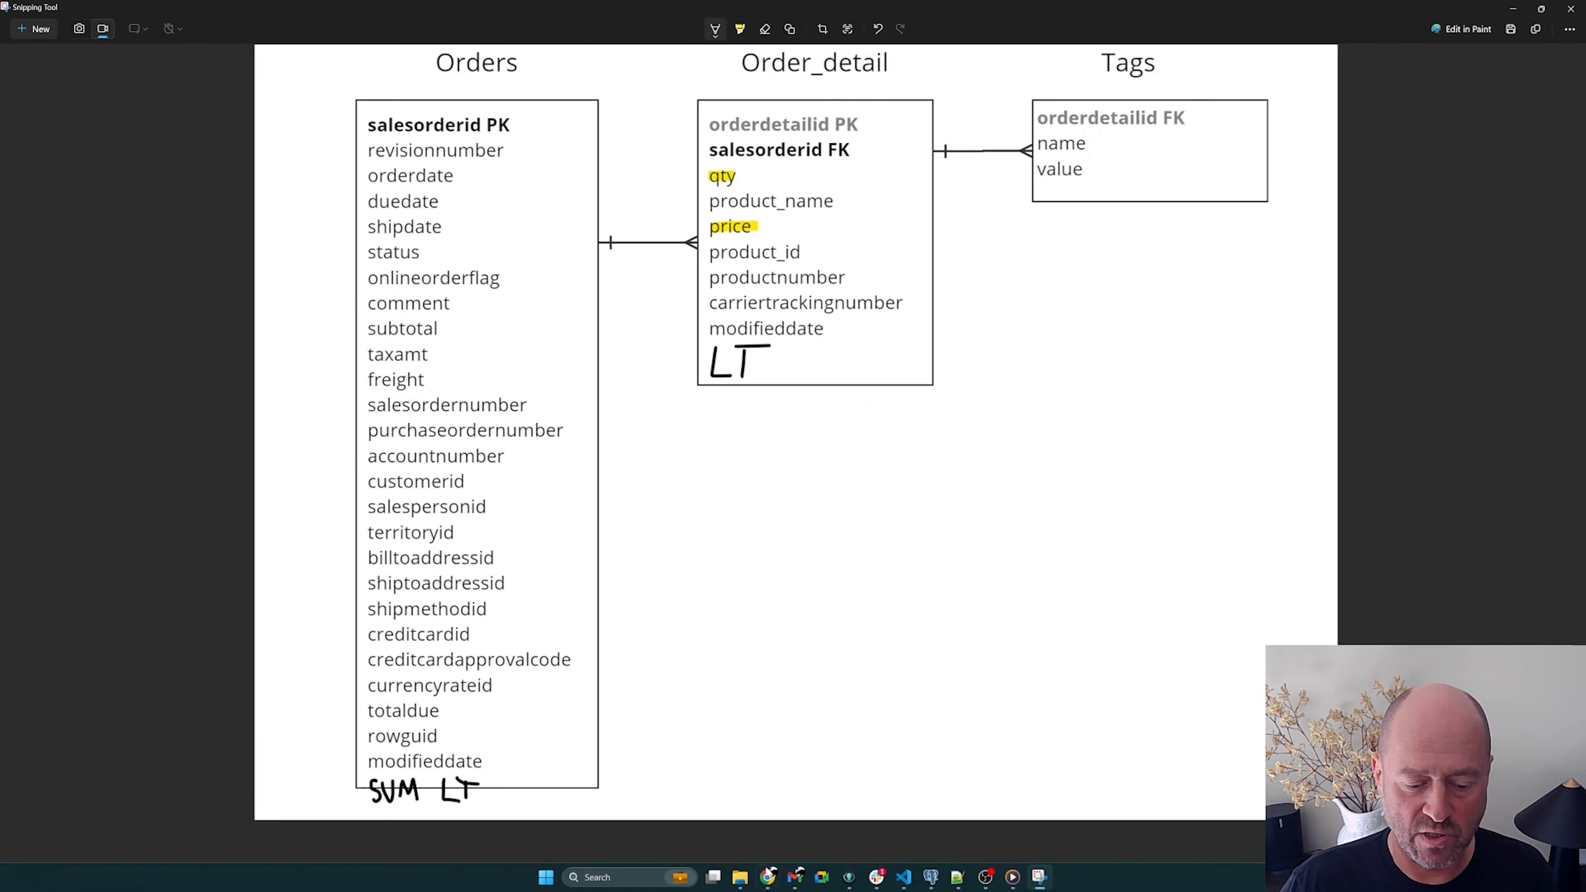
pyautogui.moveTo(767, 874)
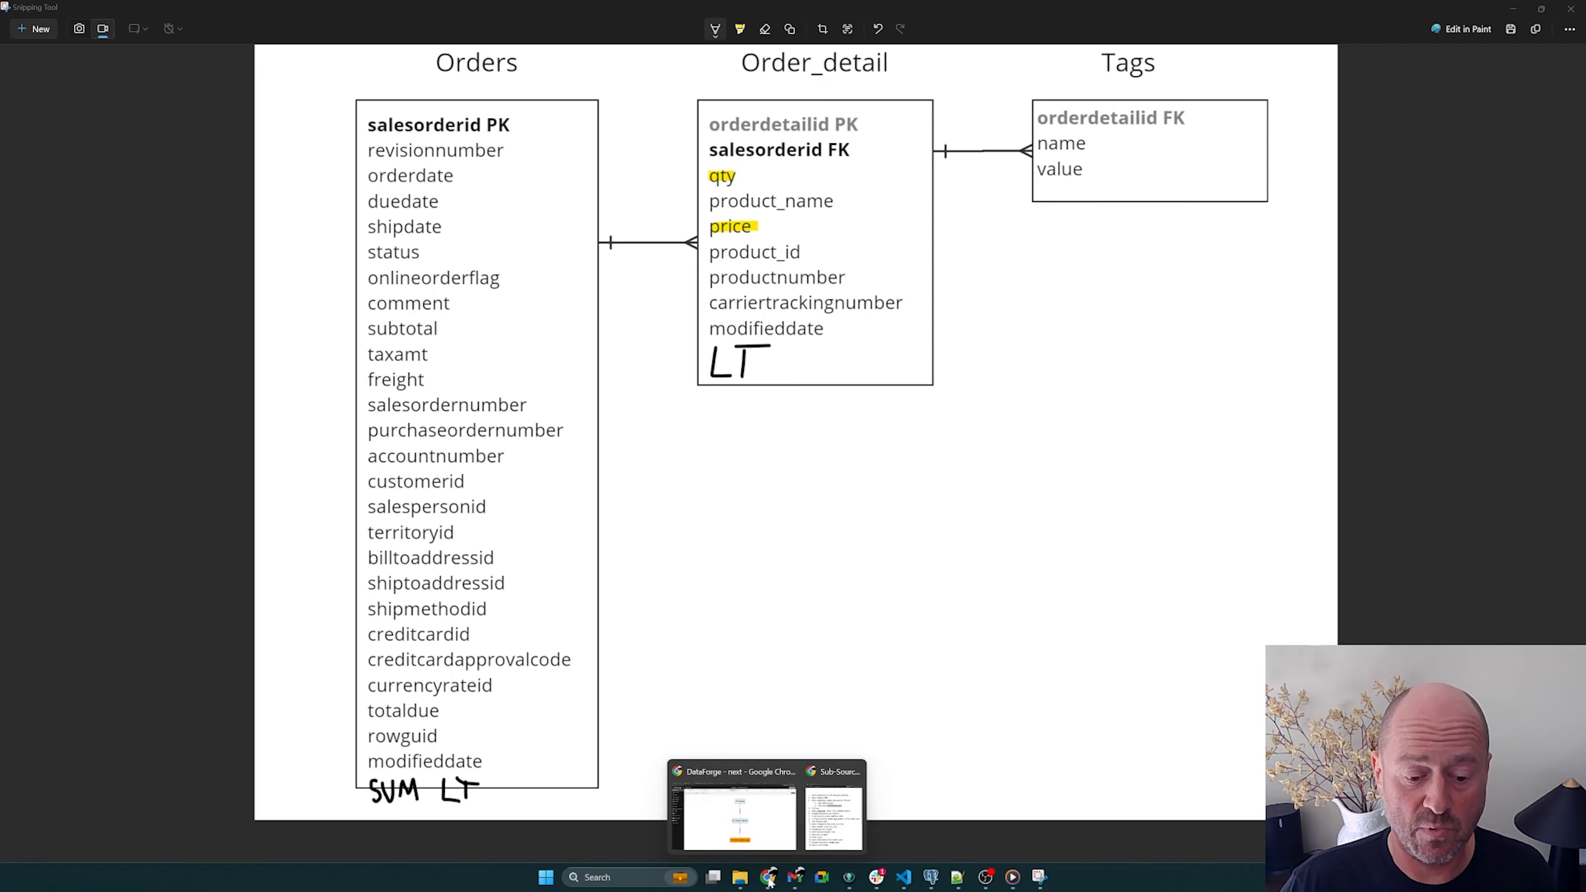
pyautogui.click(757, 833)
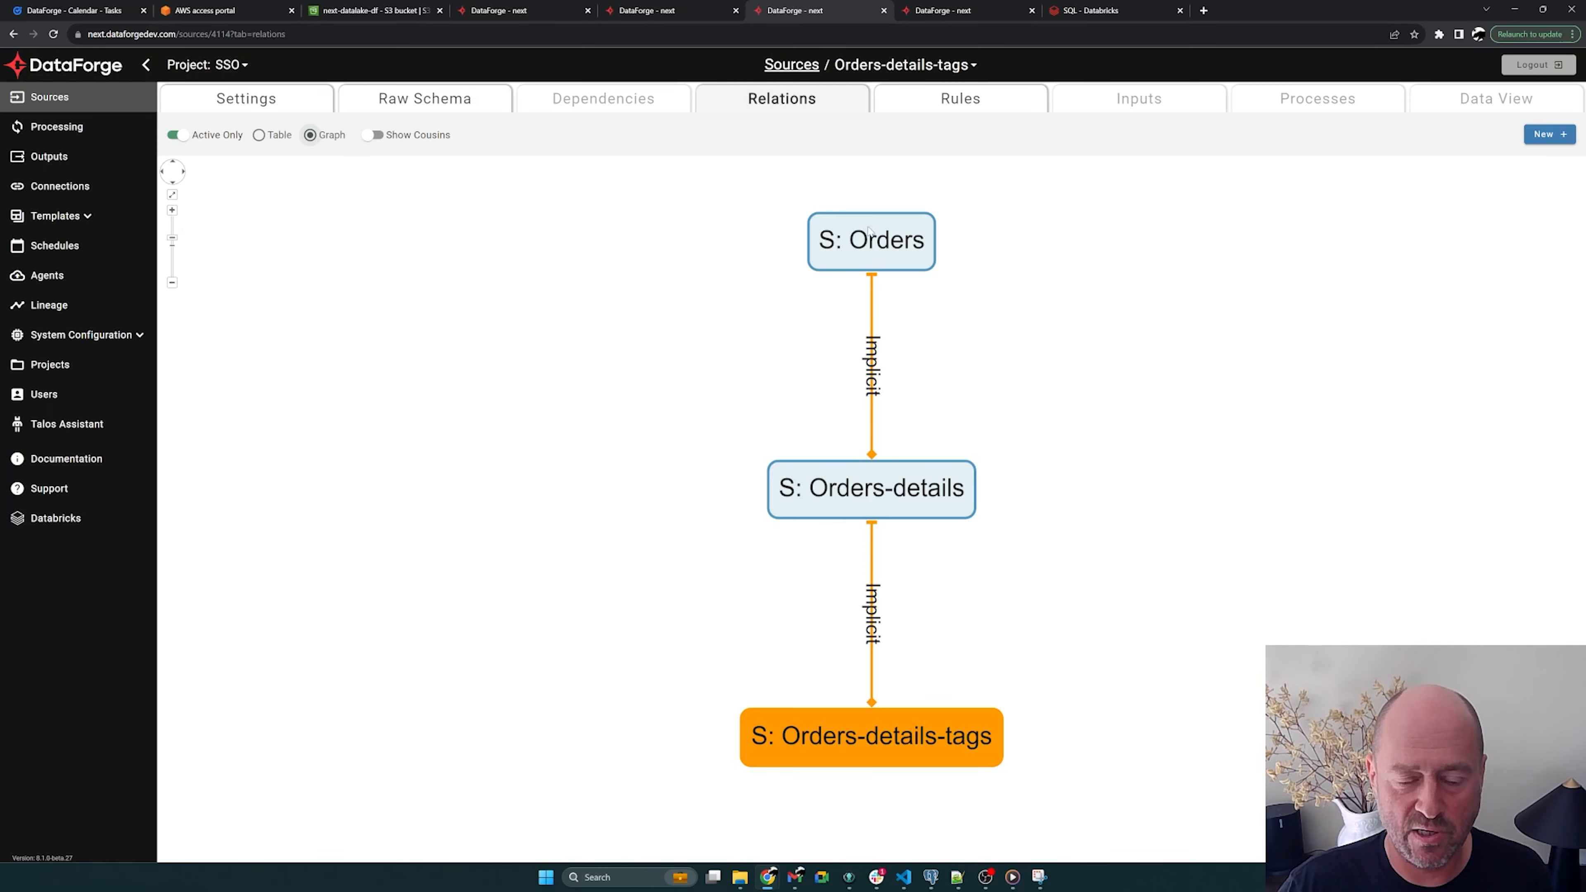
pyautogui.click(943, 490)
pyautogui.click(912, 748)
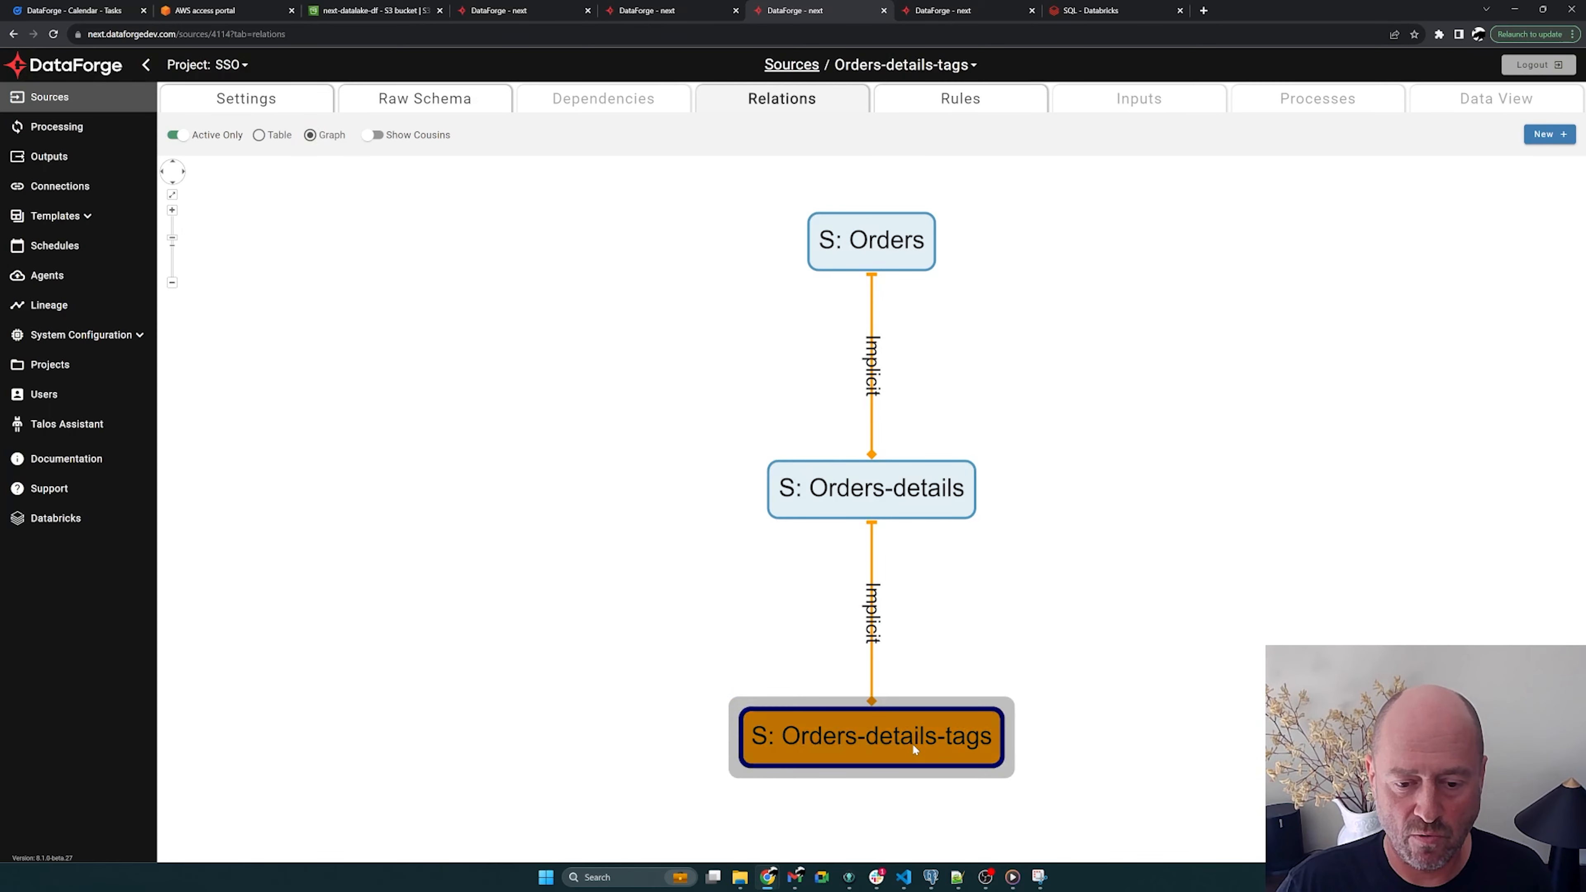
# Step: Return to the Orders-details rules and start a new enrichment rule with the expression [Orders-details-tags].name = 'weight'
pyautogui.click(948, 488)
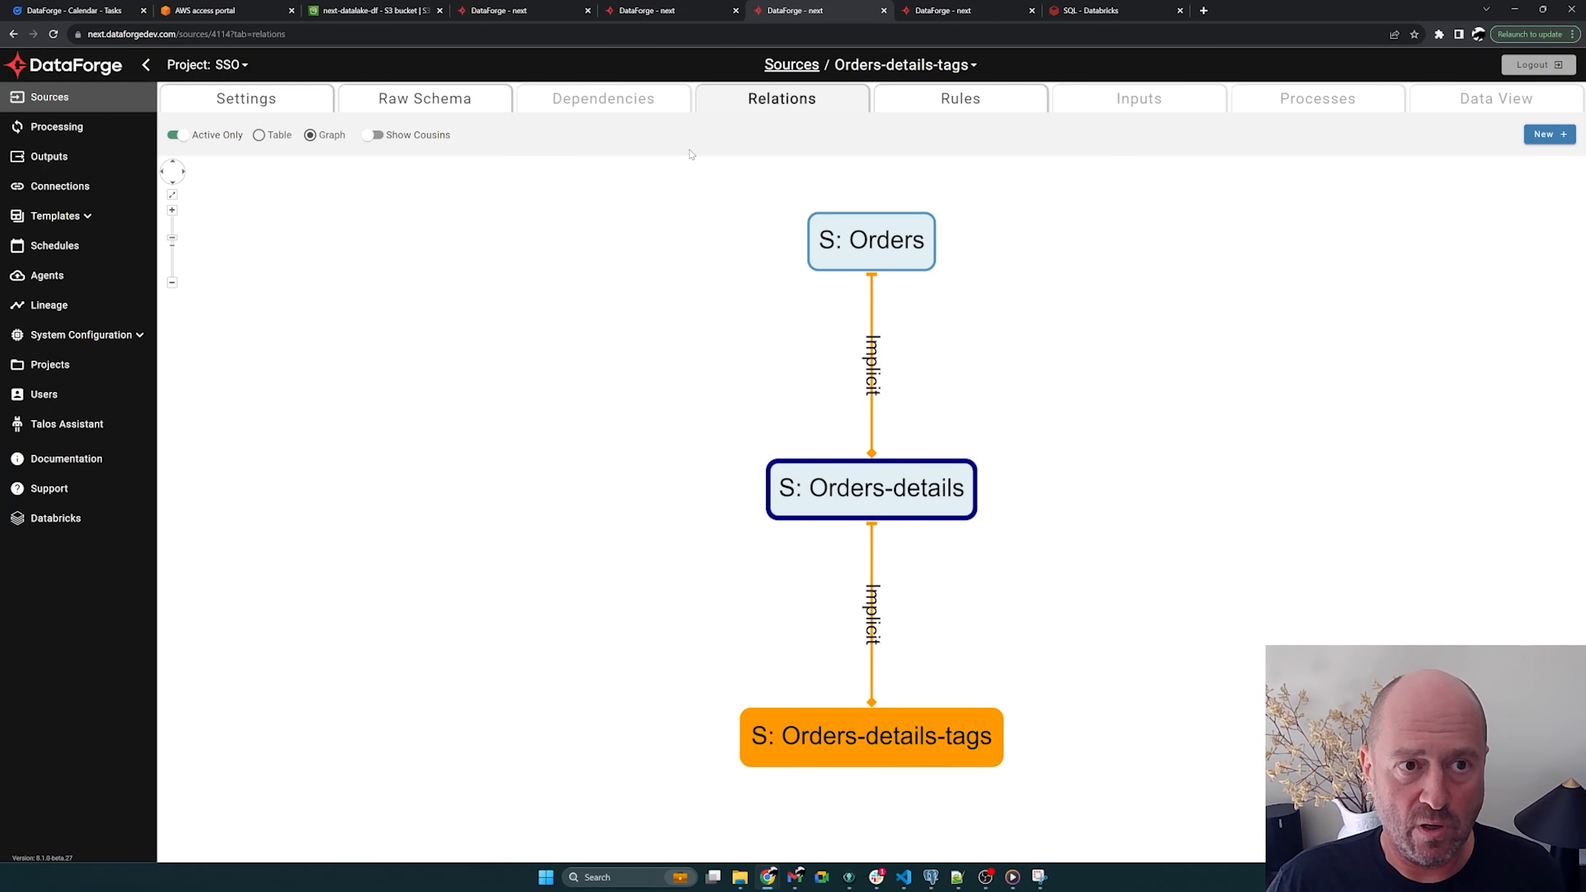
pyautogui.click(675, 7)
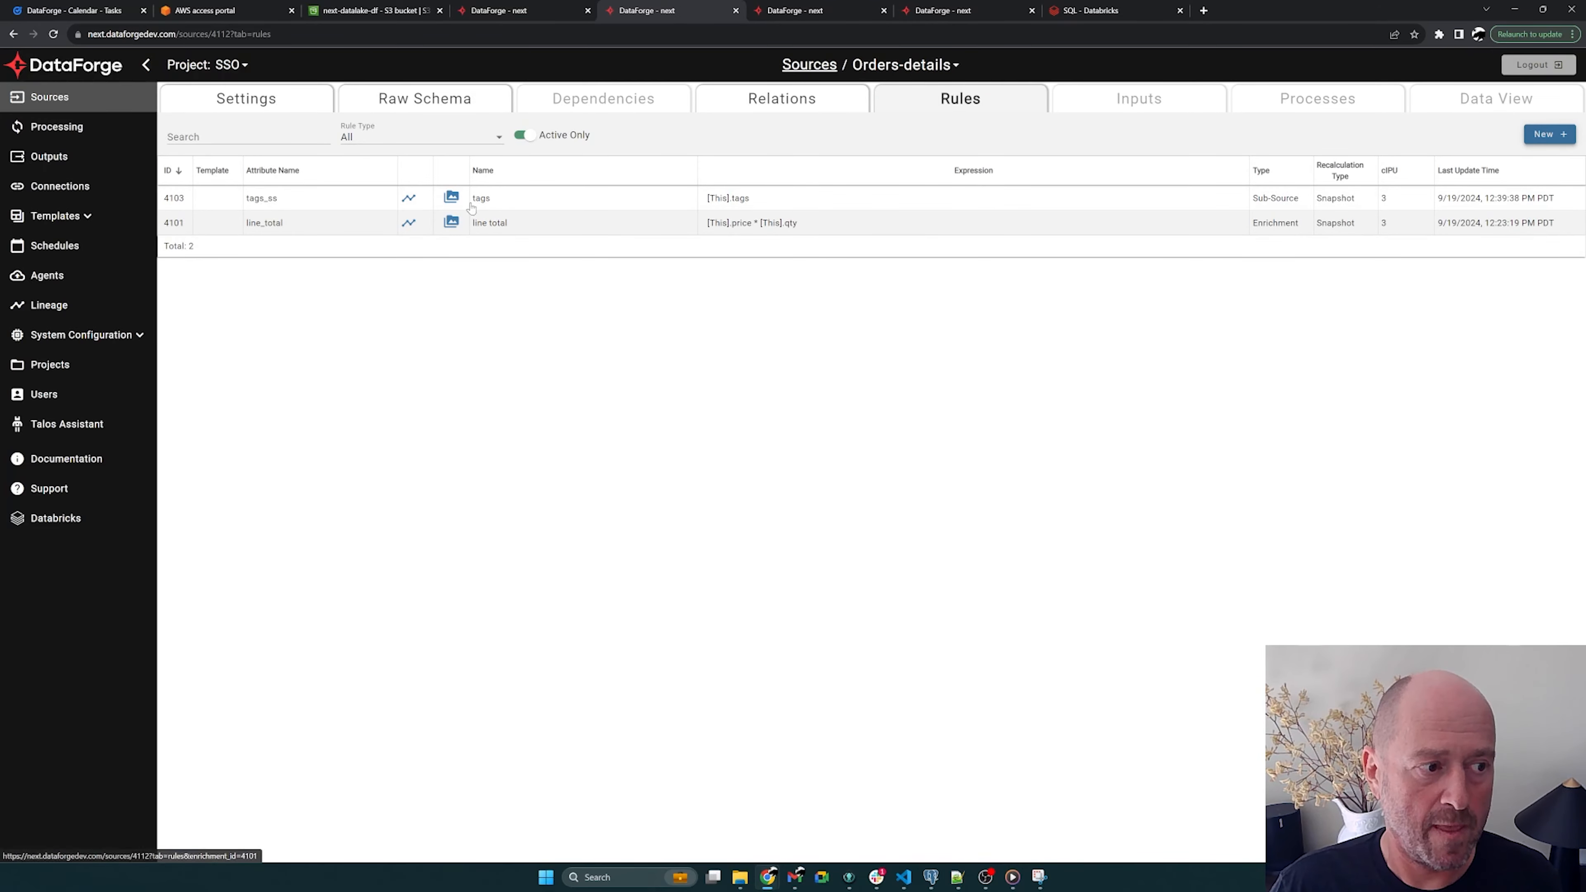
pyautogui.click(1546, 135)
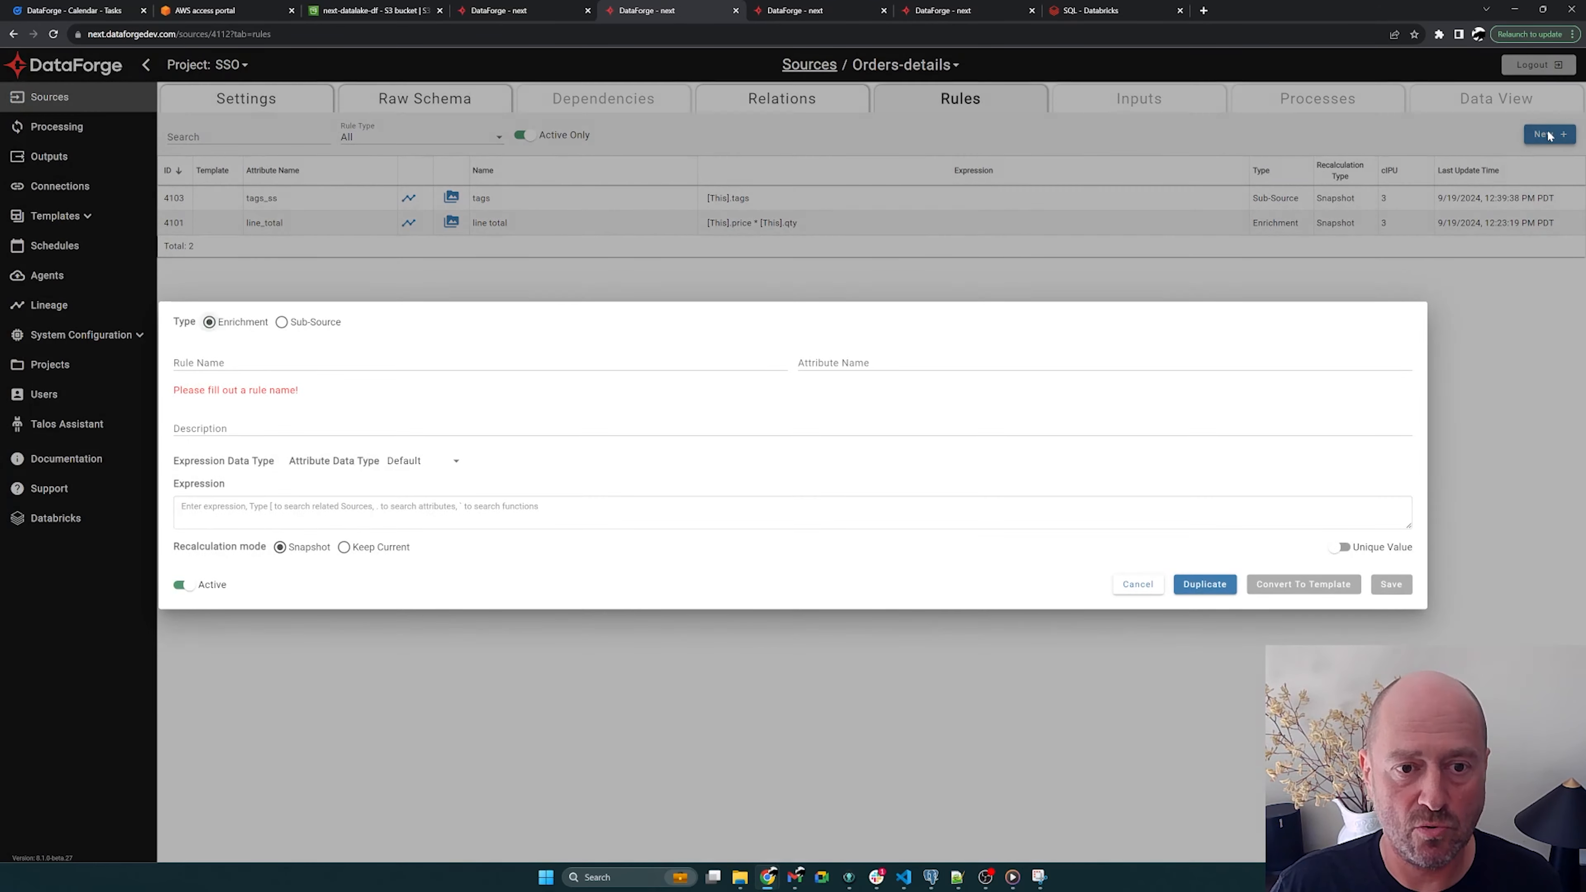
pyautogui.click(314, 515)
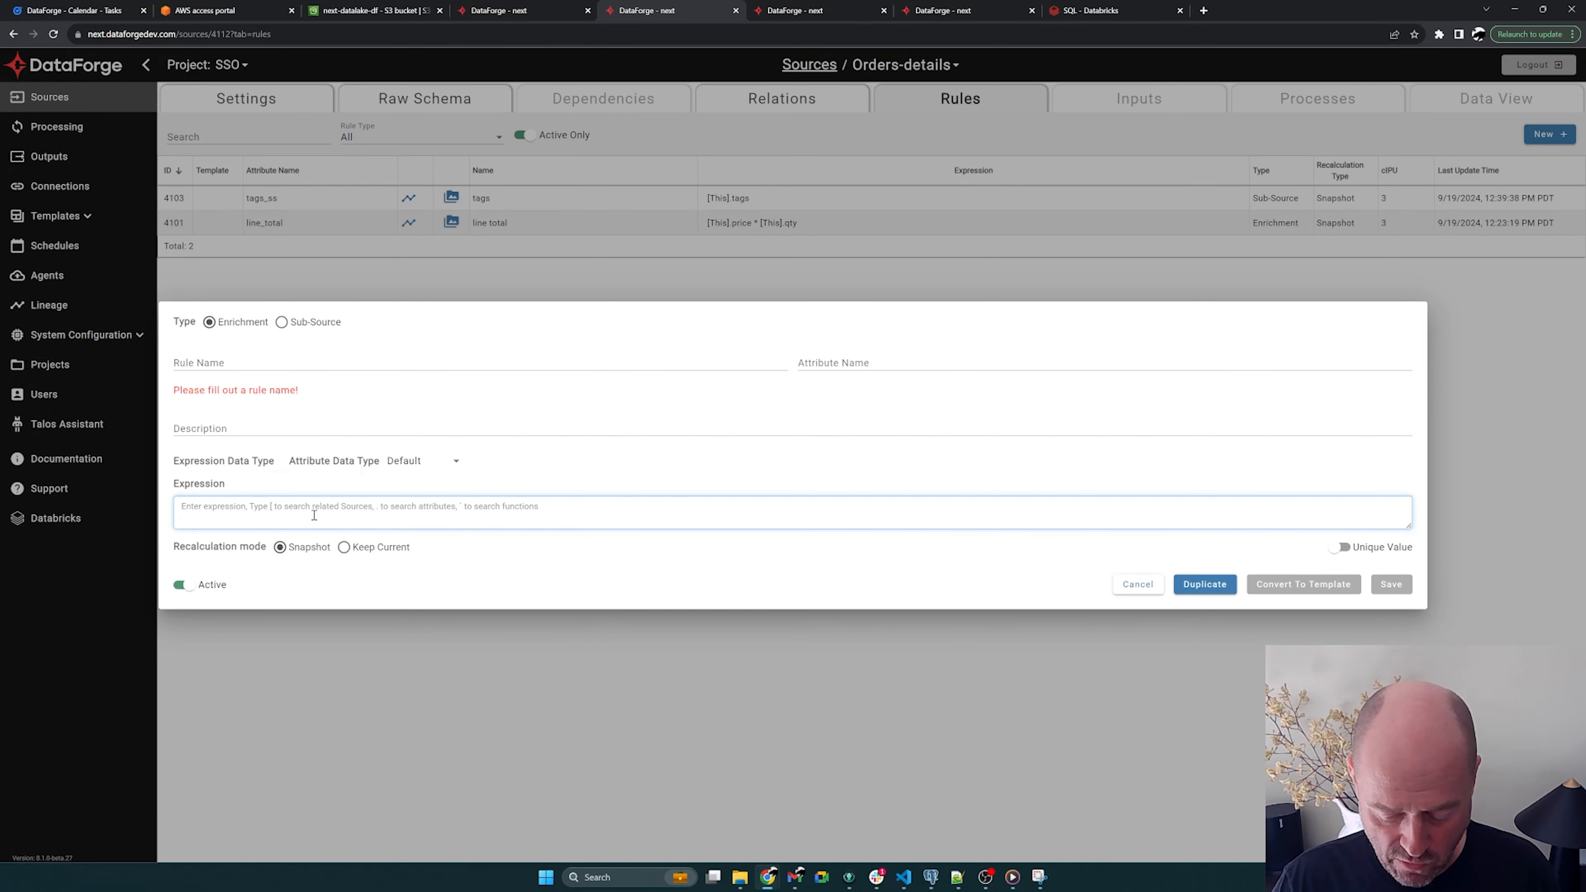
pyautogui.write('[')
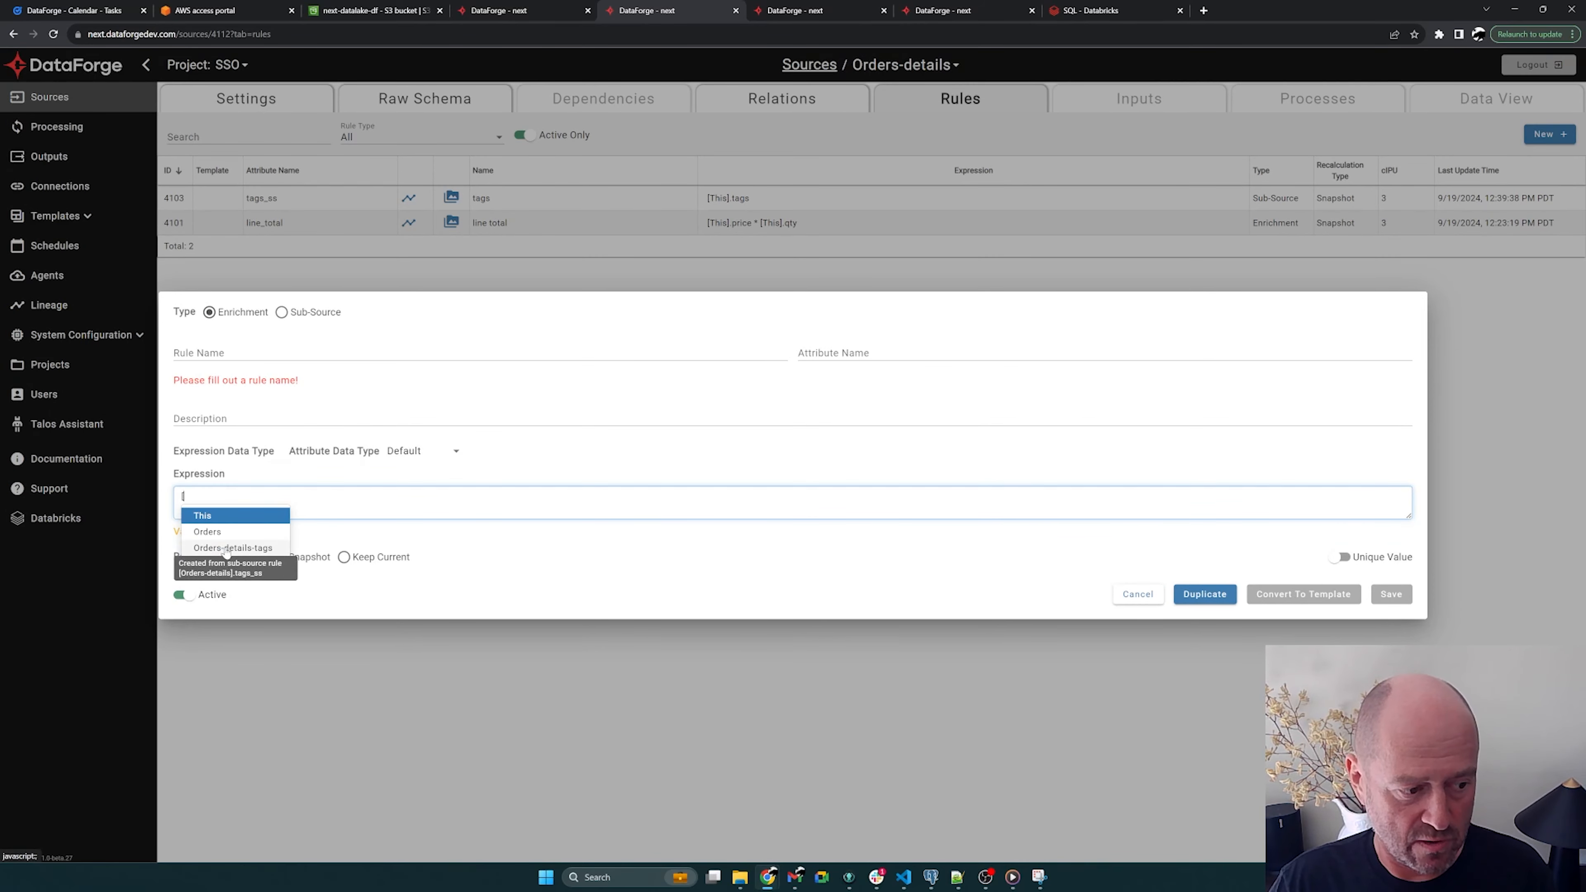
pyautogui.click(239, 547)
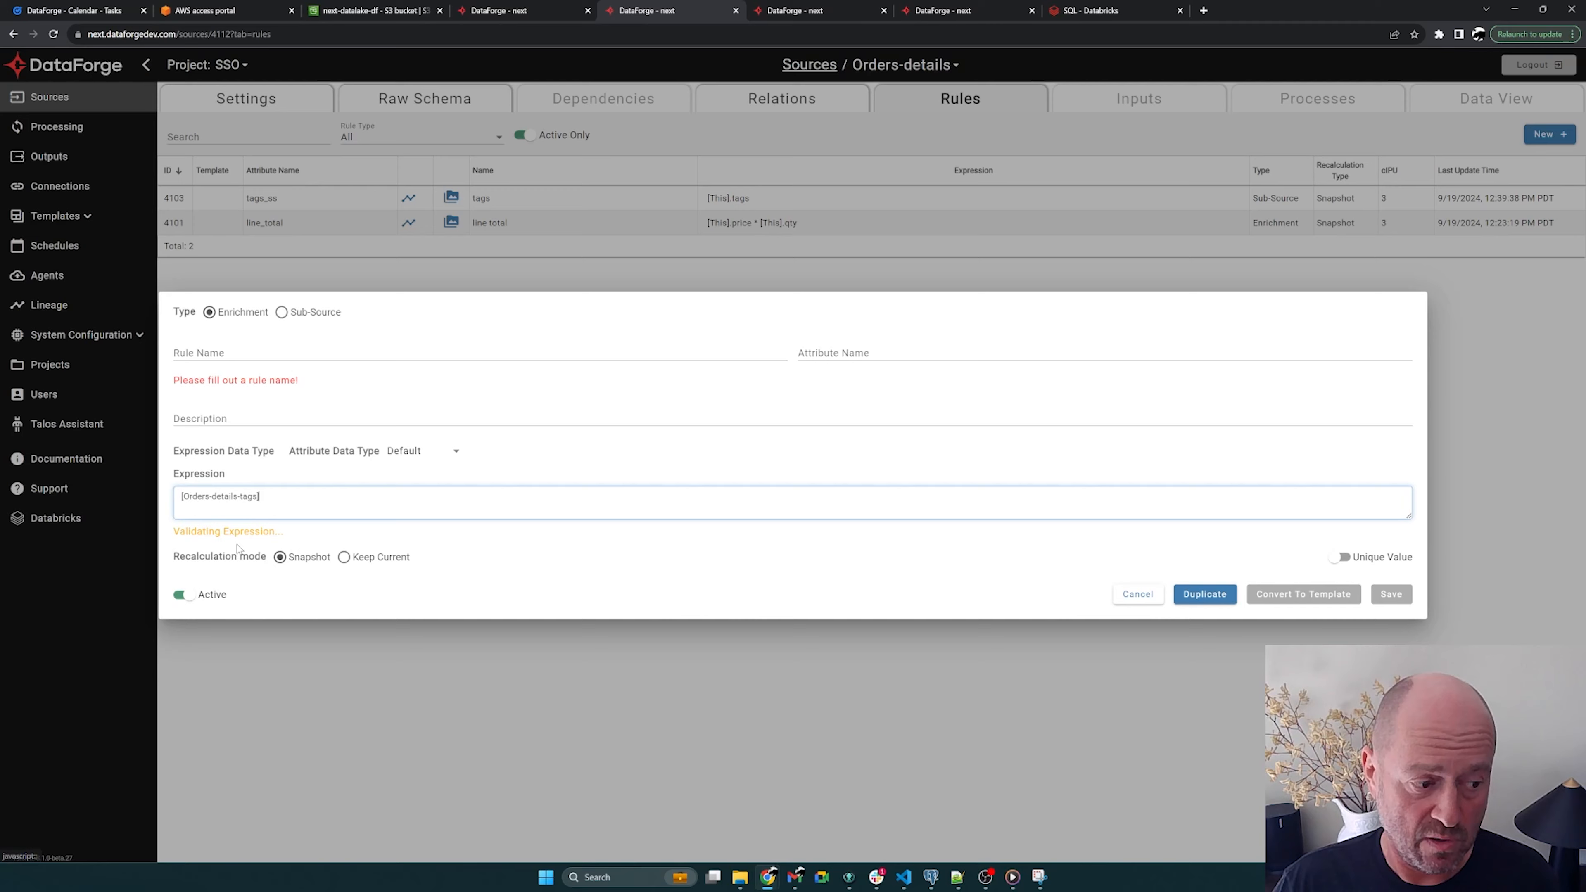
pyautogui.write('.')
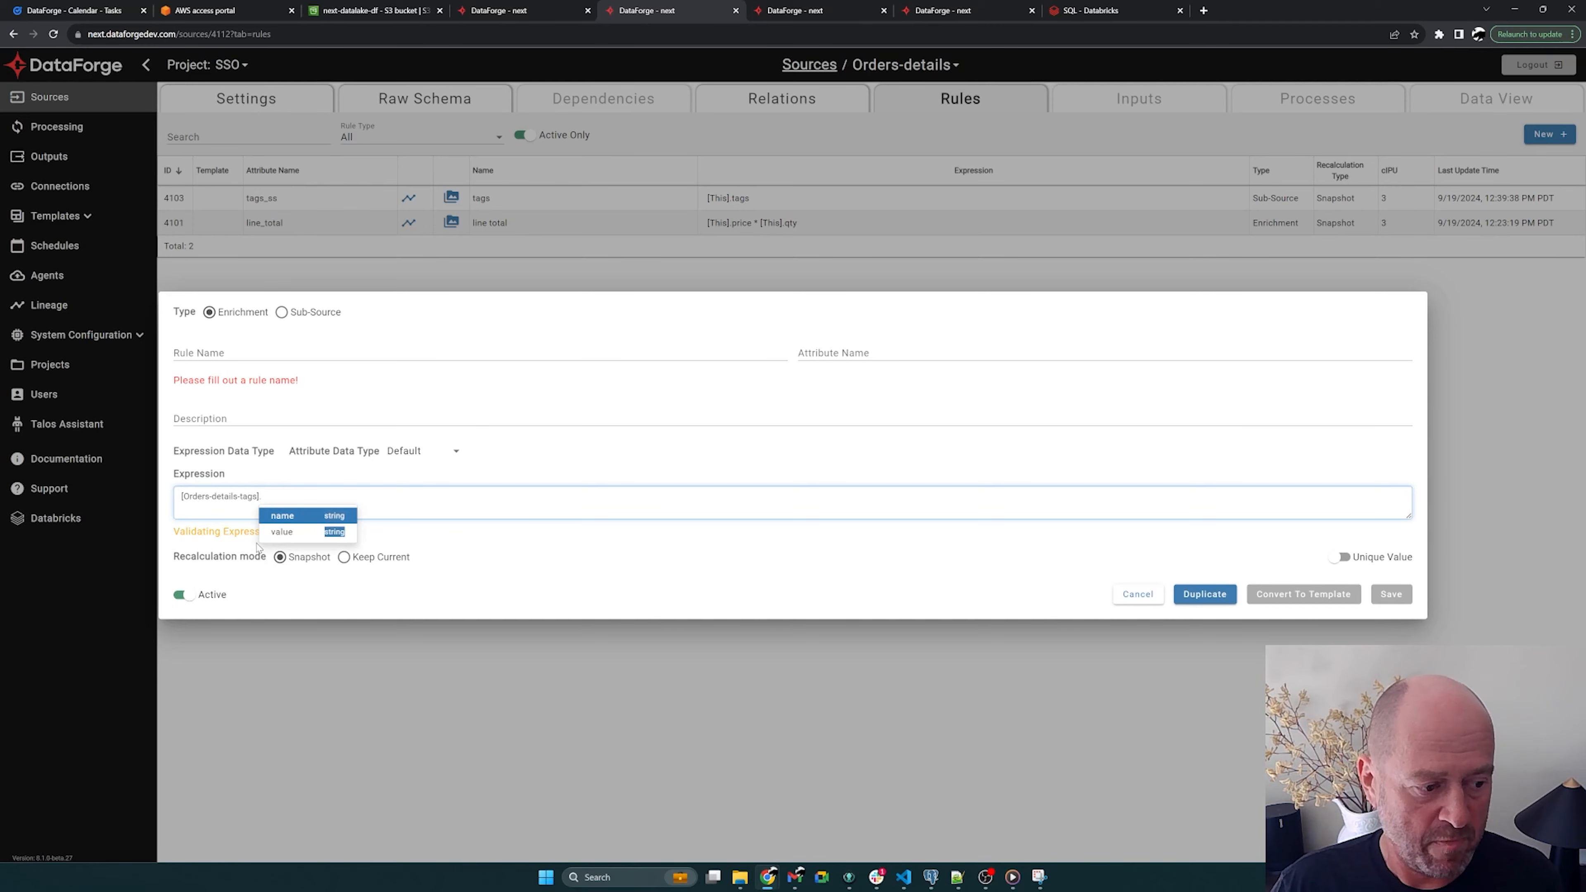
pyautogui.click(291, 515)
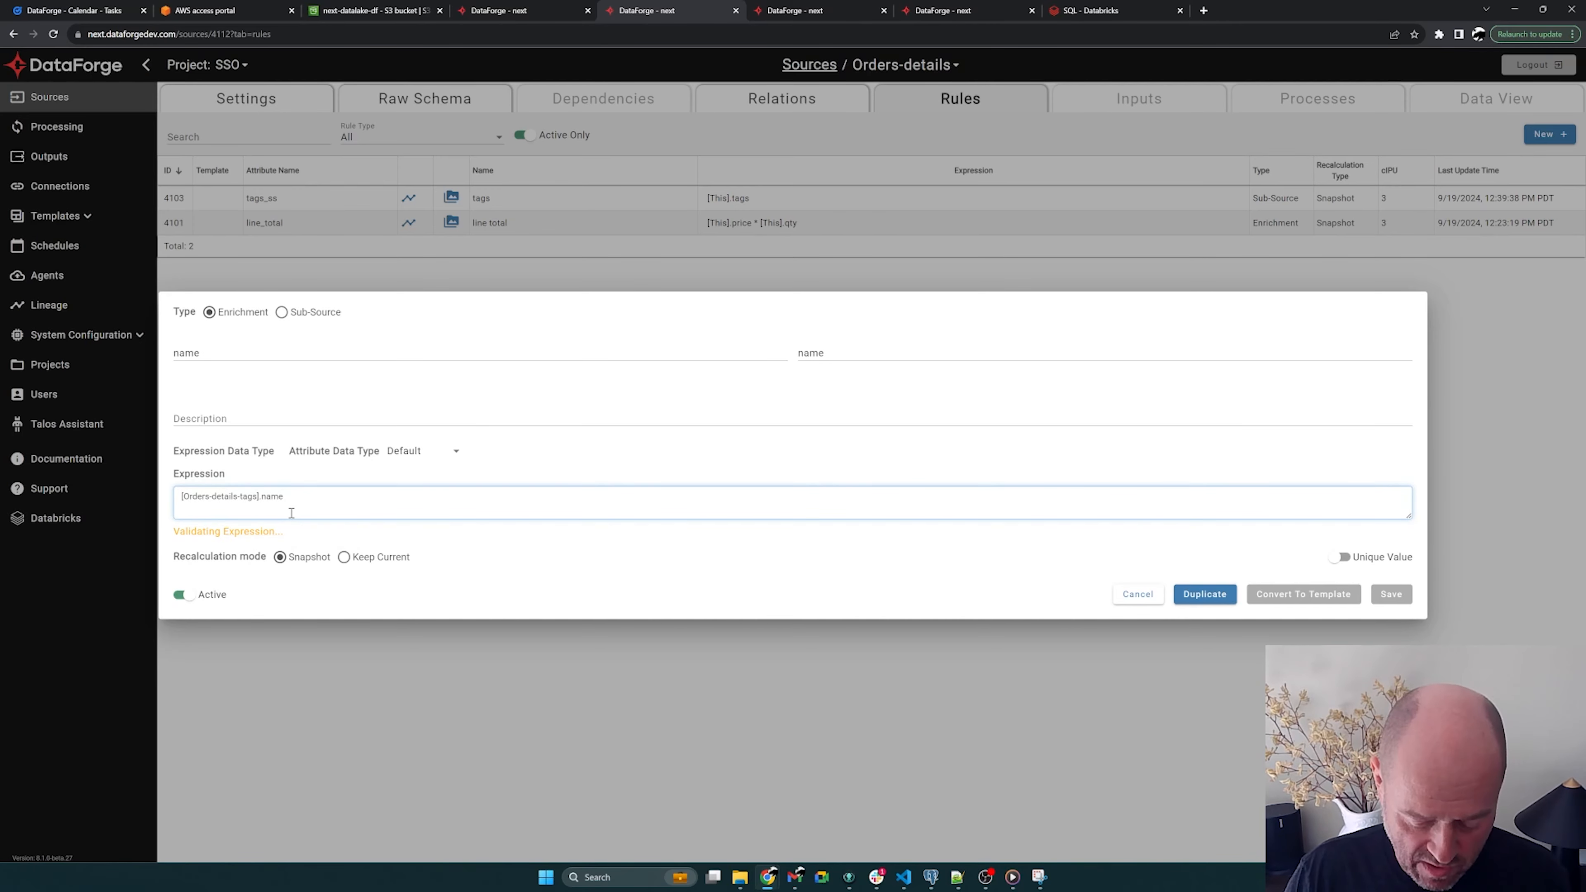
pyautogui.write("= '")
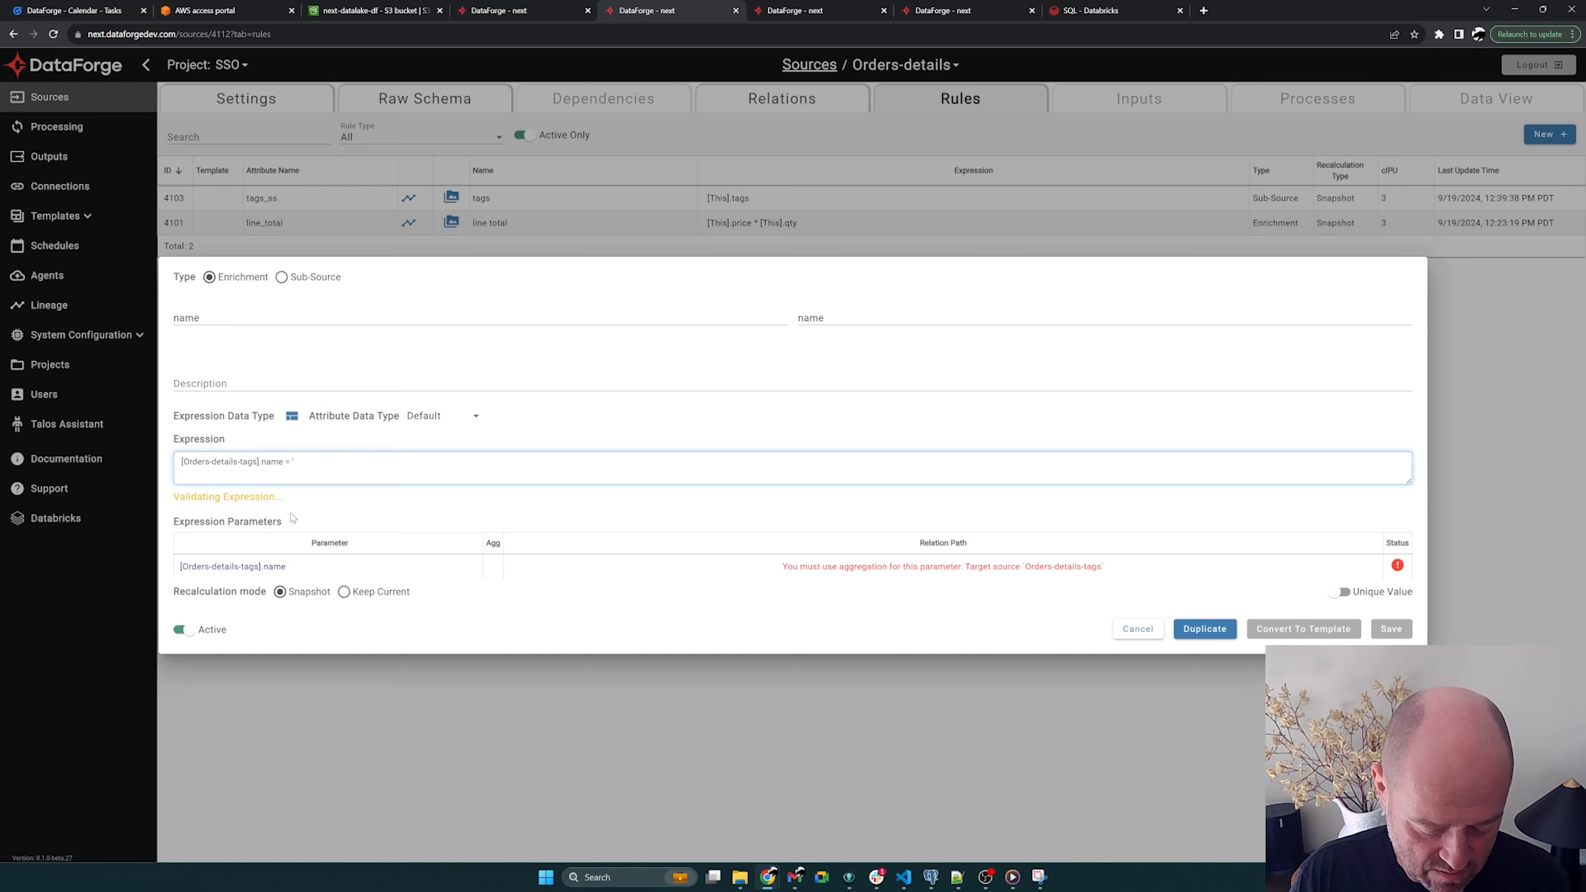
pyautogui.write('weight')
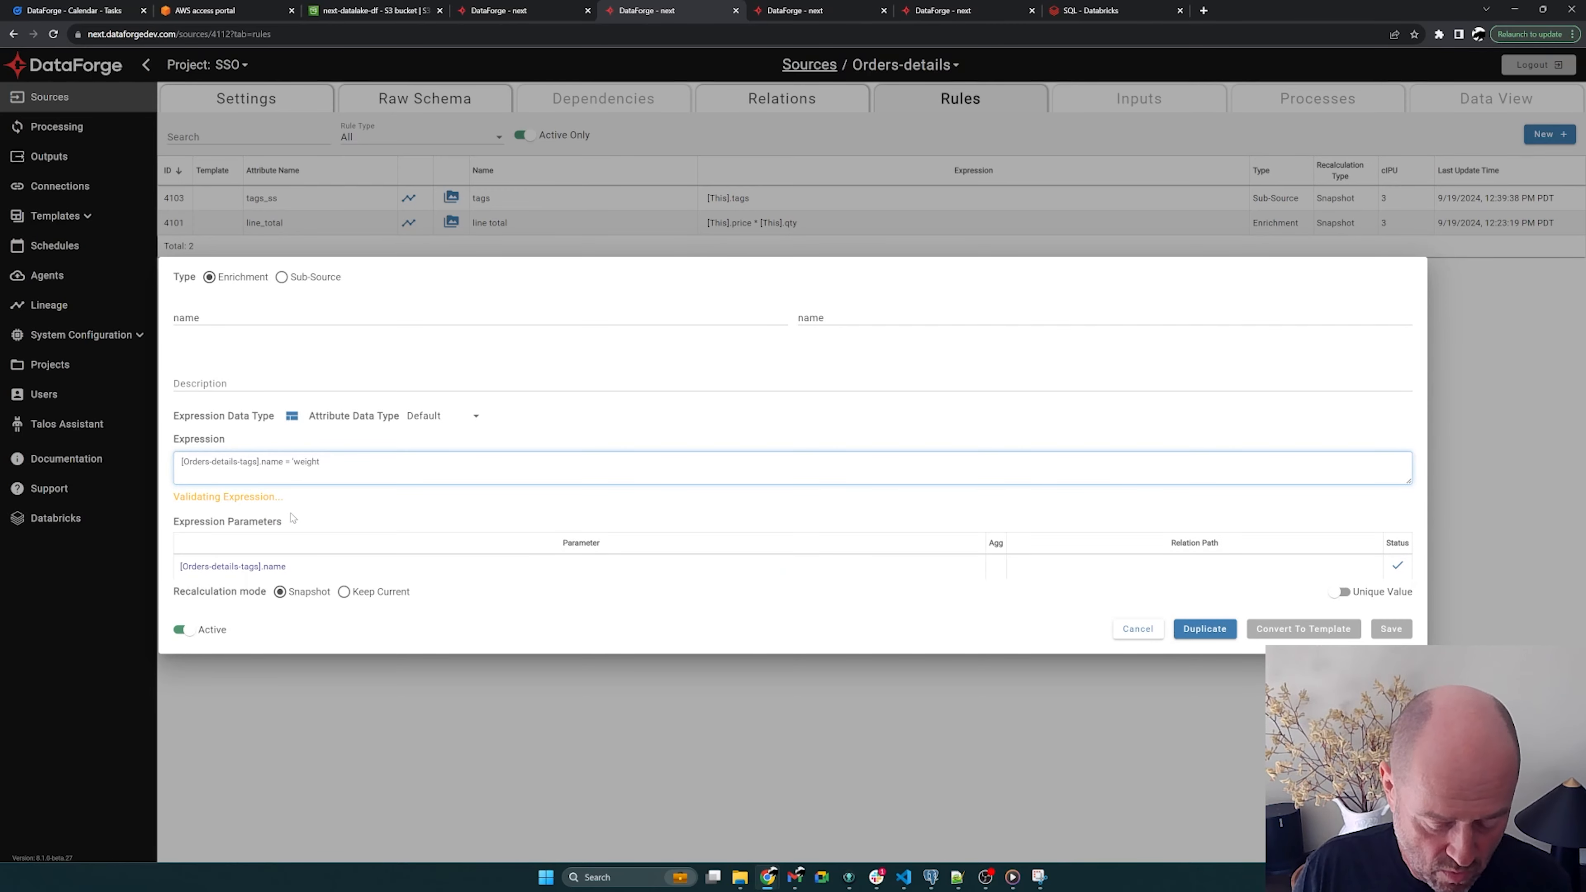
pyautogui.write("'")
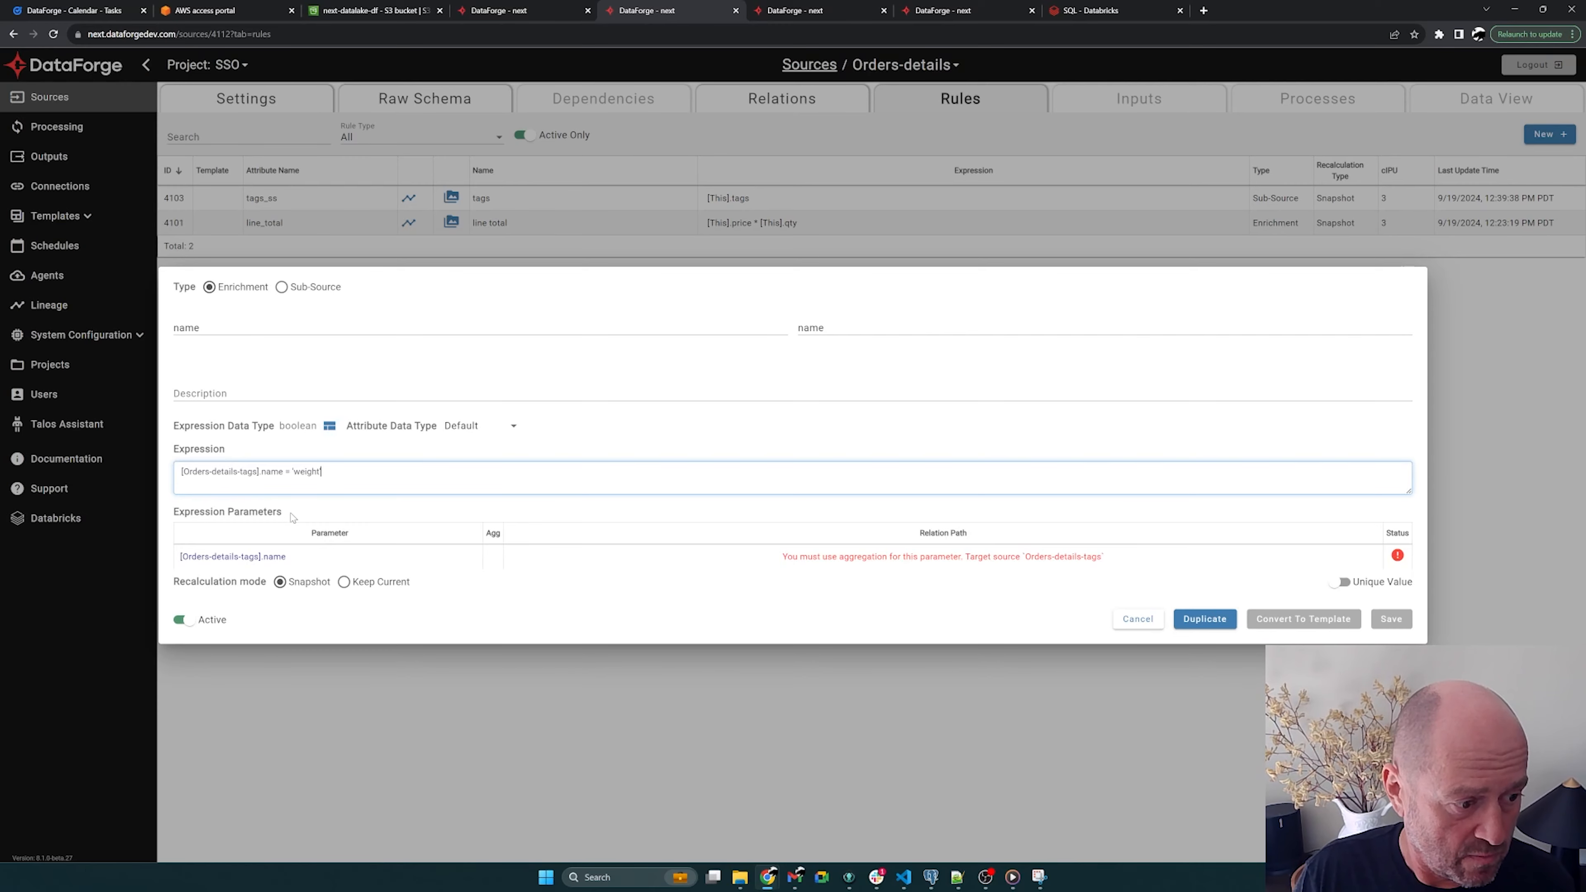
# Step: Extend the expression to CASE WHEN [Orders-details-tags].name = 'weight' THEN [Orders-details-tags].value END
pyautogui.write('CASE ')
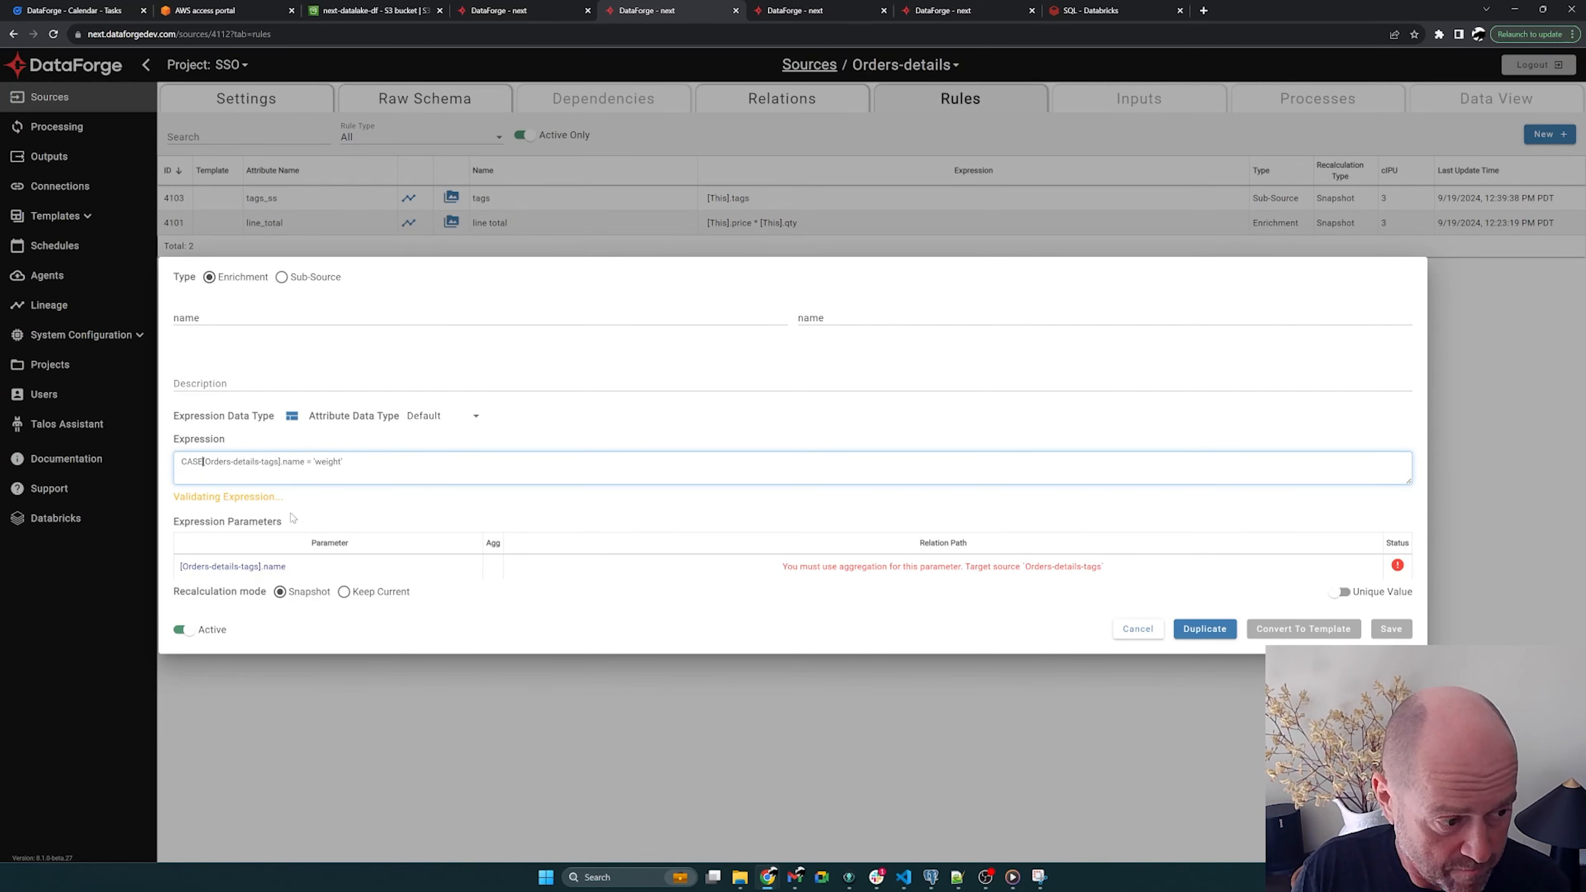
pyautogui.write('WHEN ')
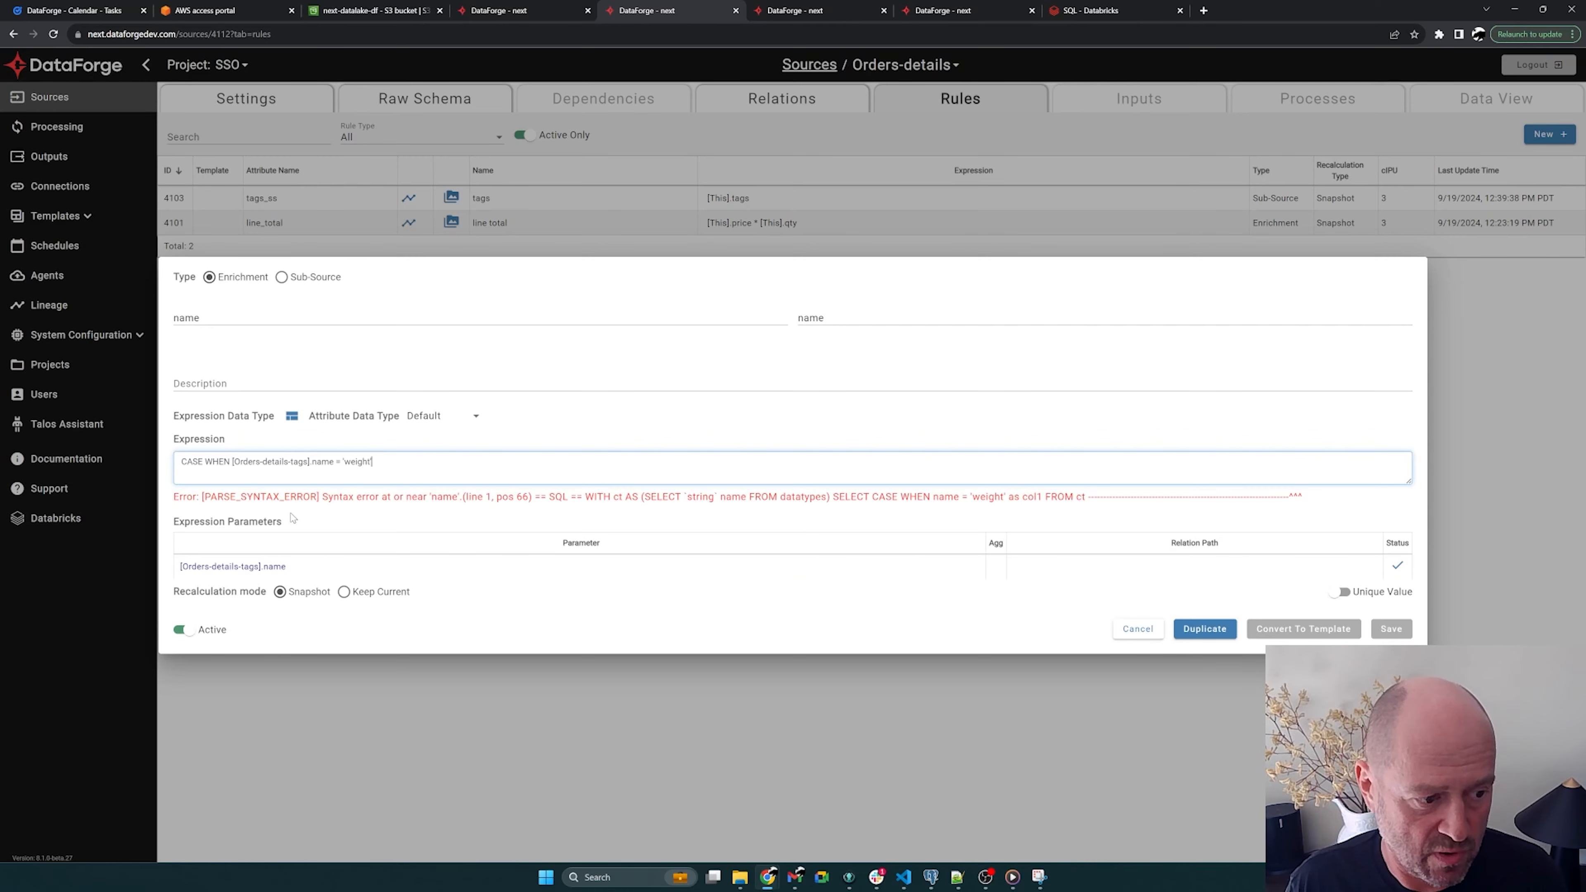
pyautogui.write(' THEN')
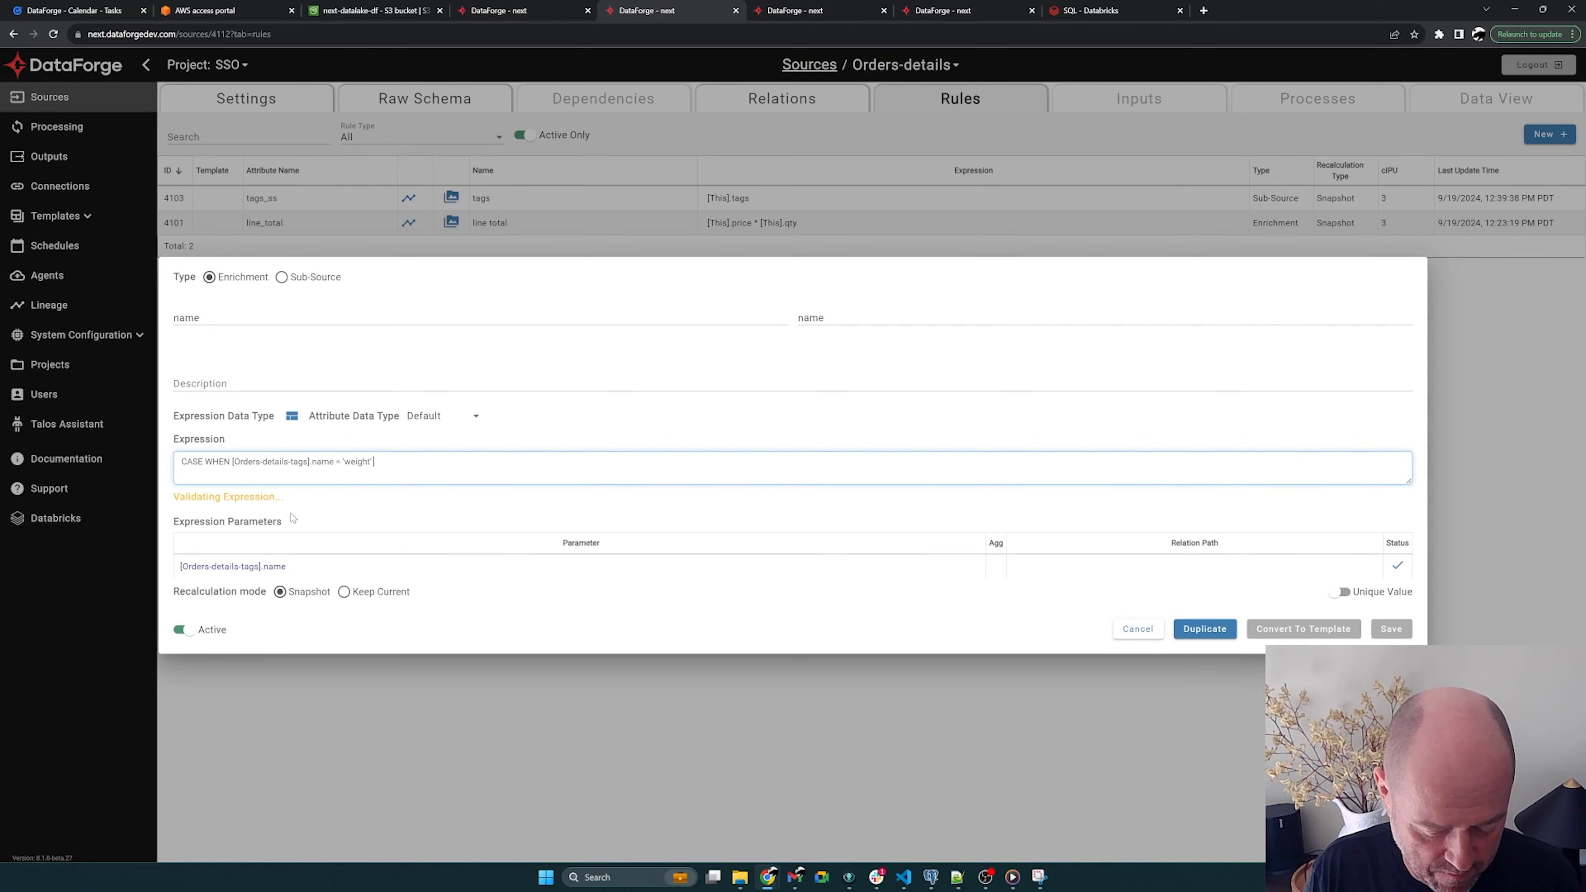
pyautogui.write('[')
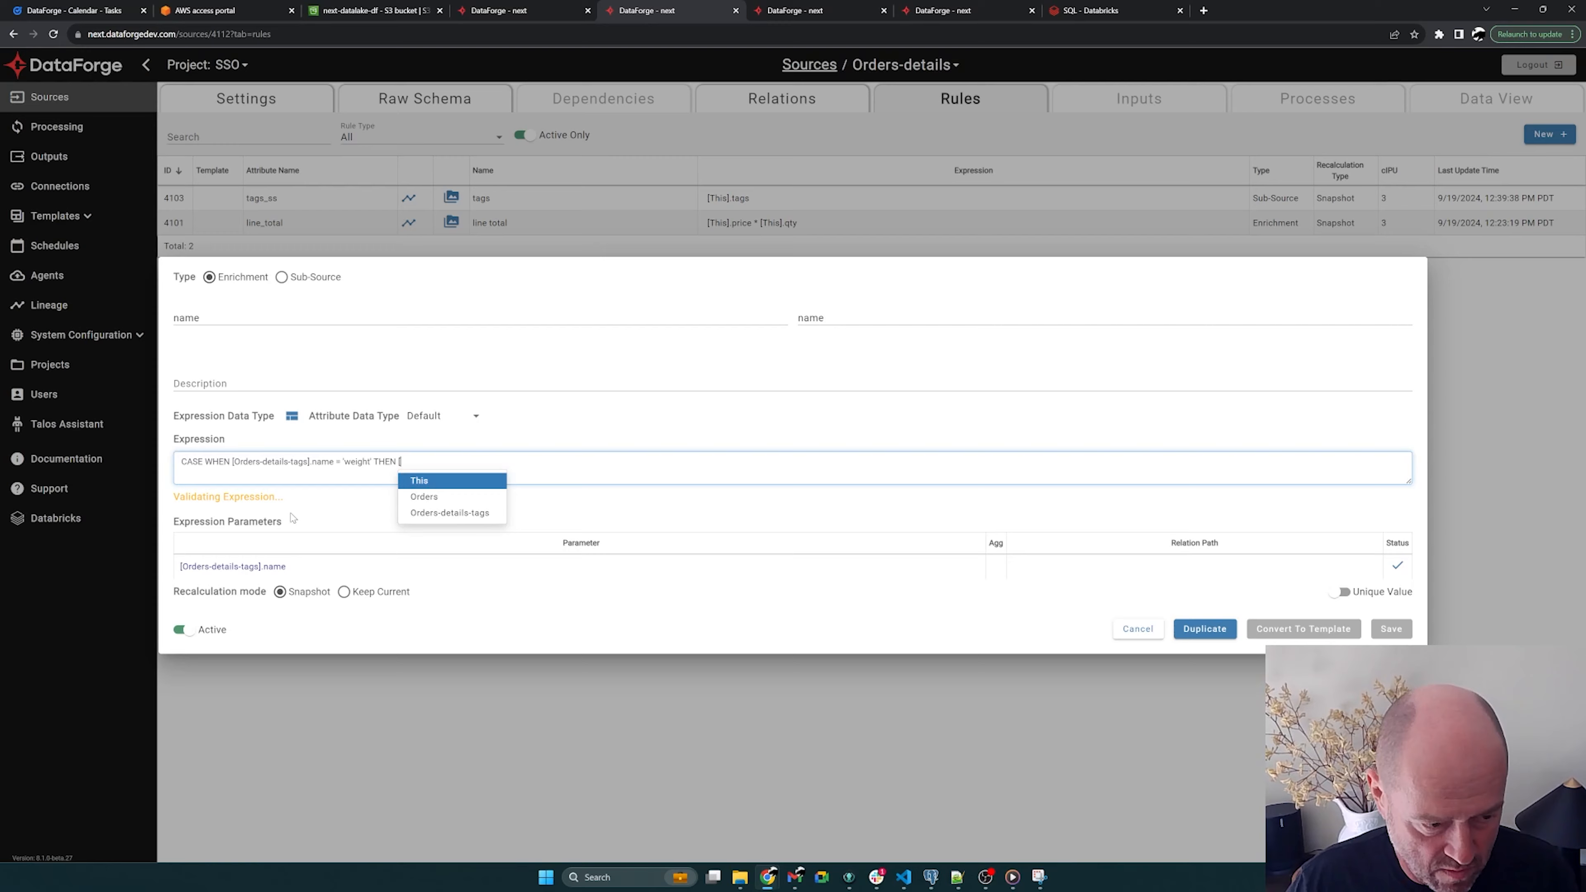
pyautogui.click(437, 524)
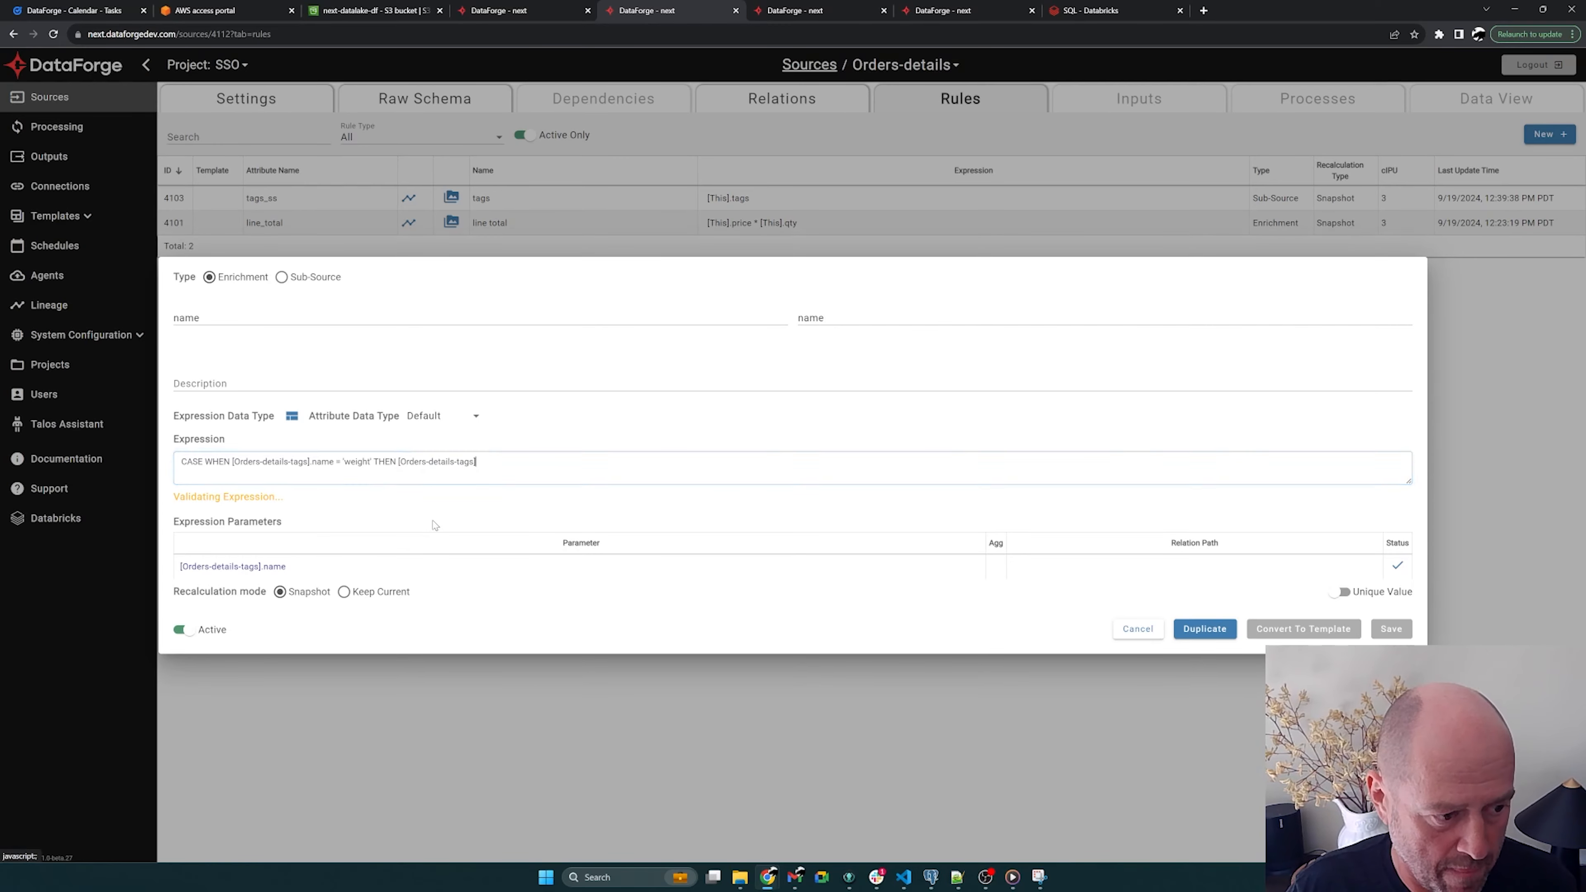
pyautogui.write('.')
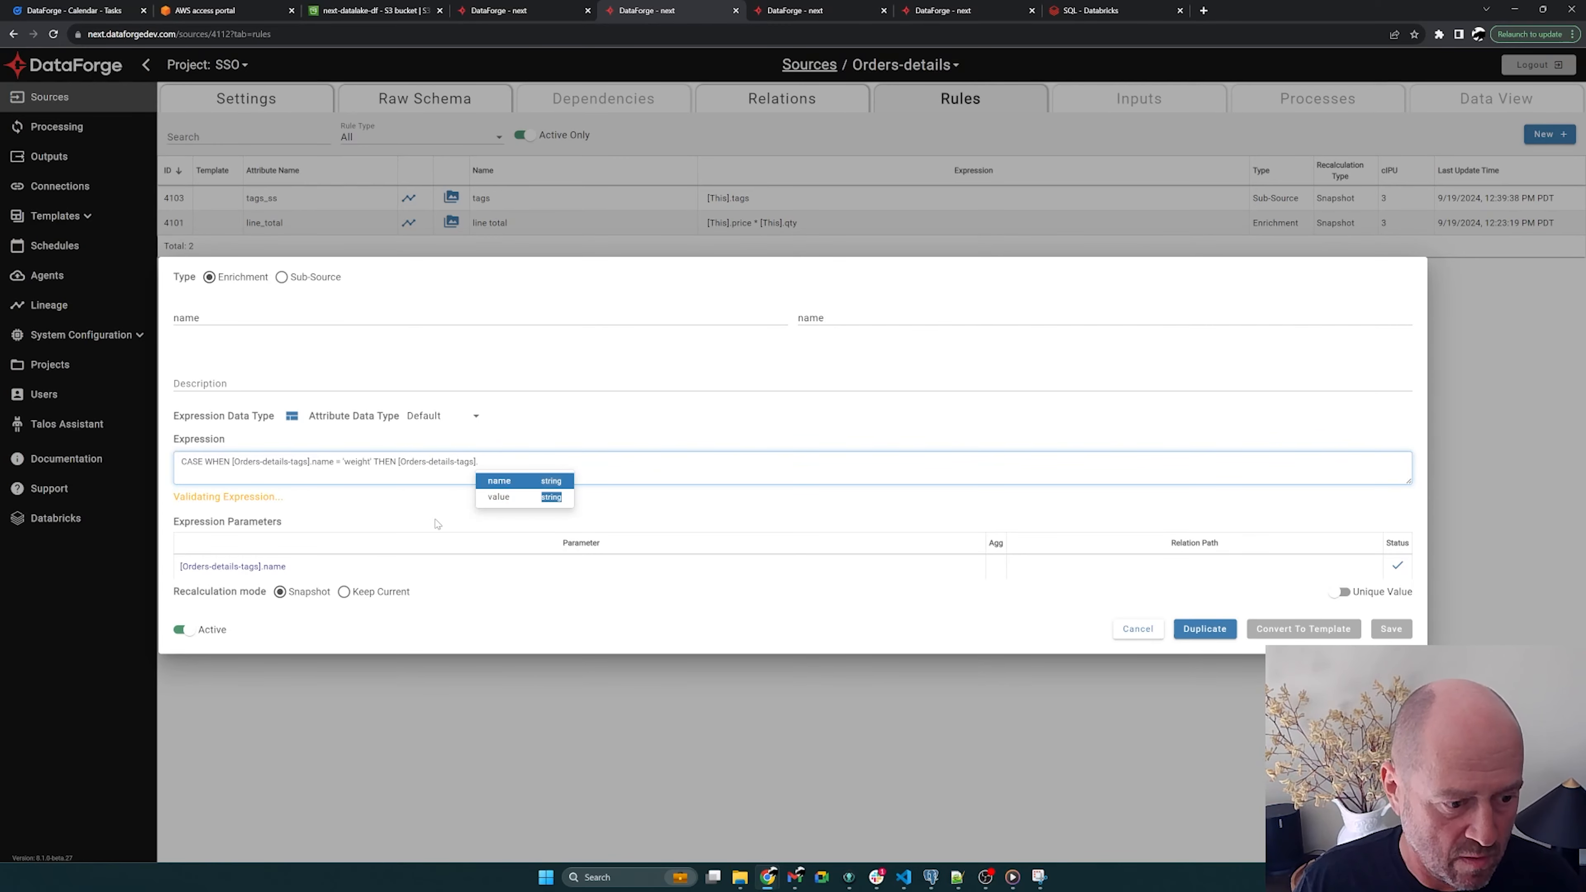
pyautogui.click(523, 498)
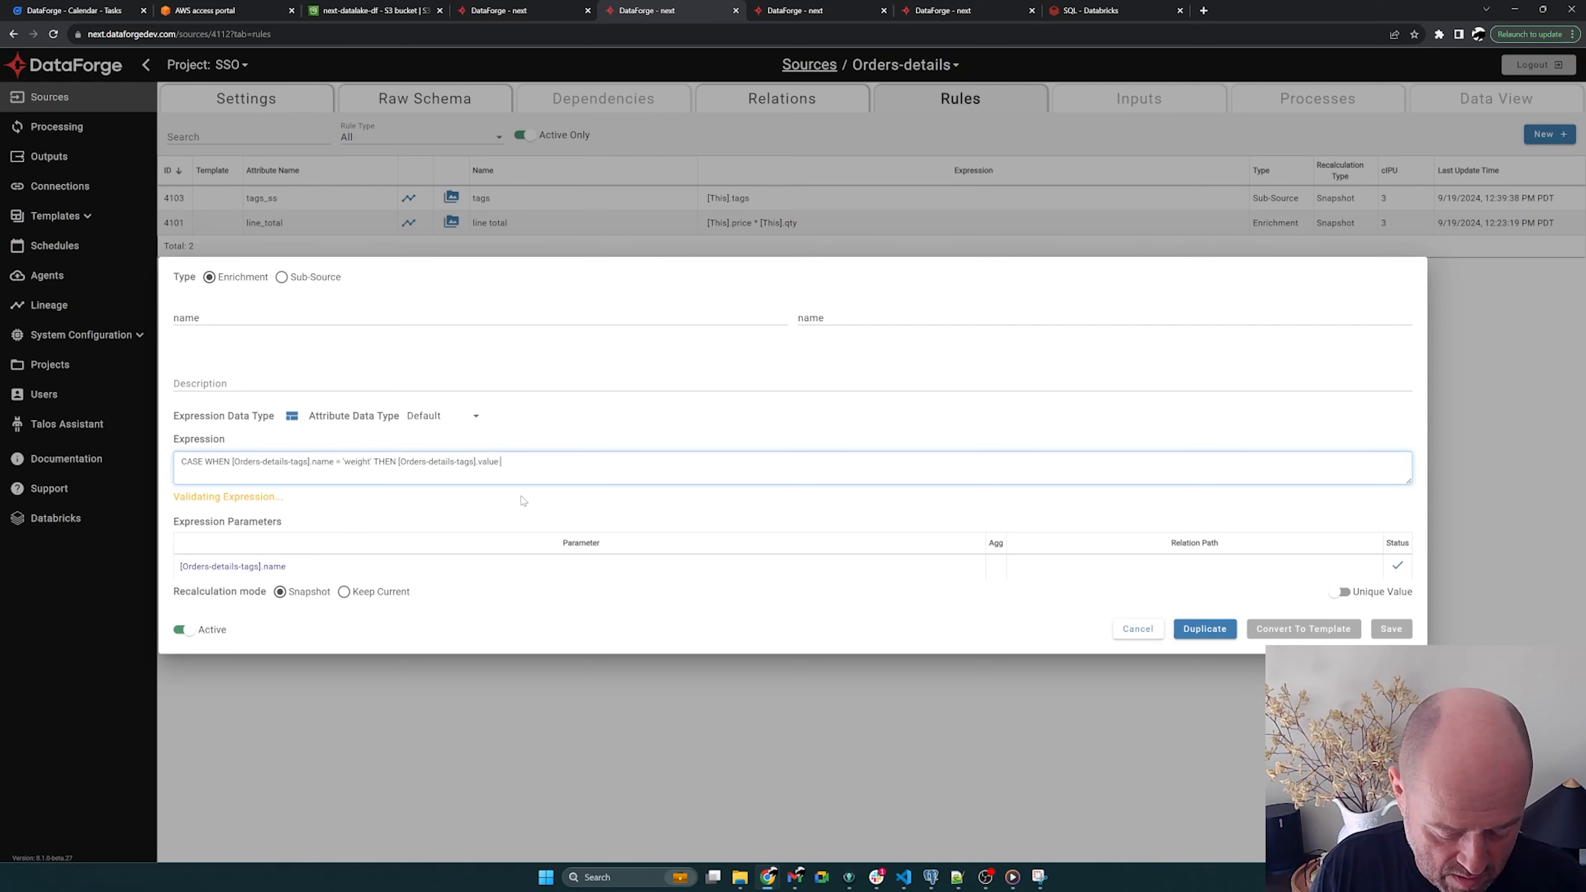
pyautogui.write('END')
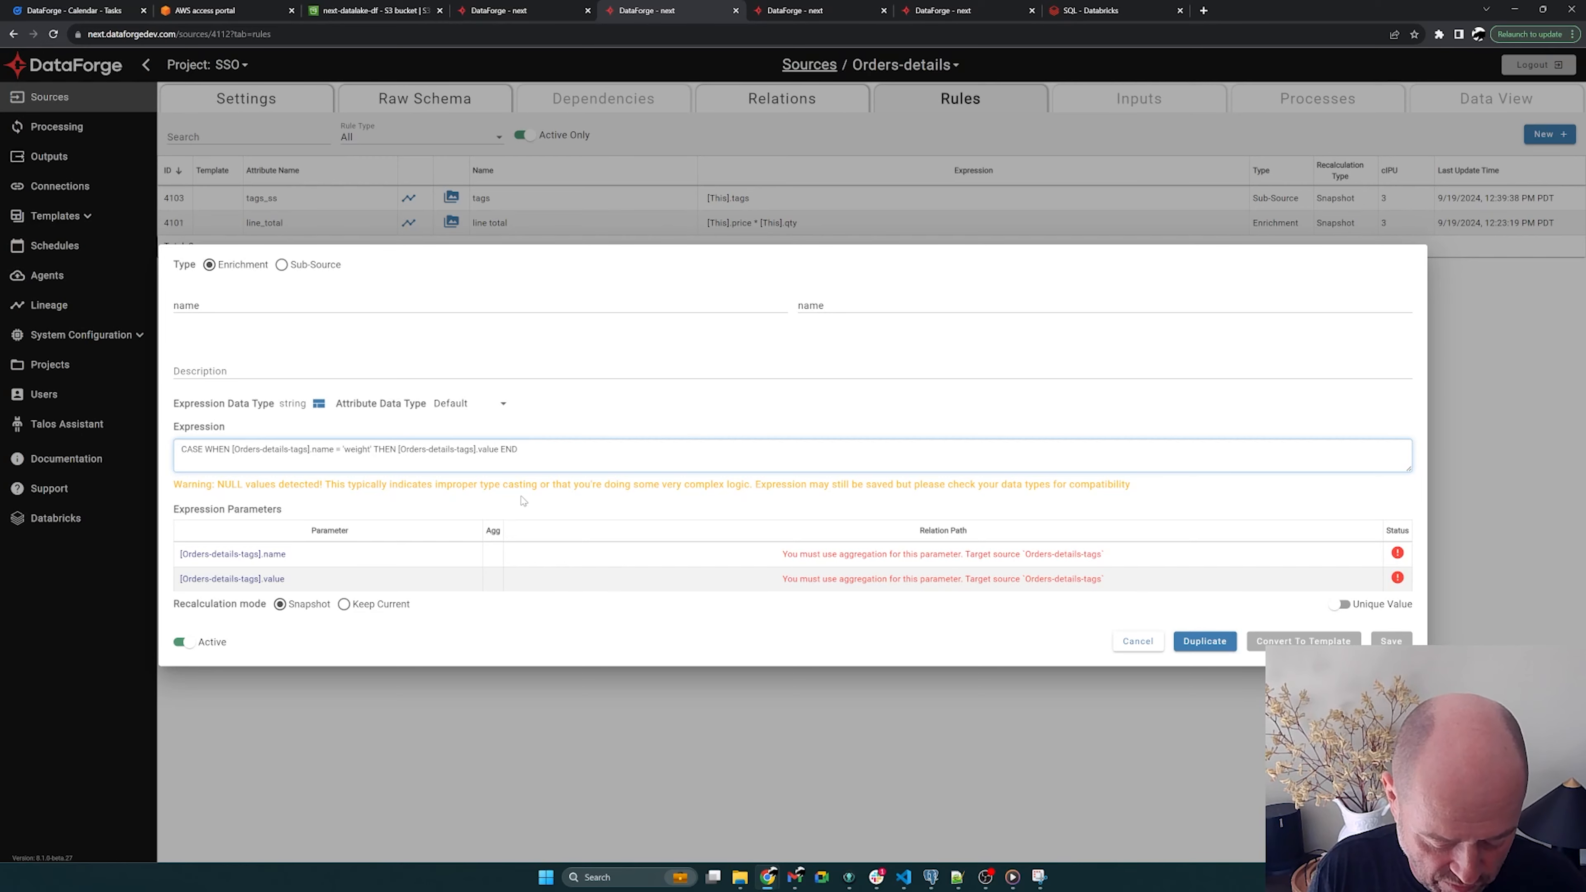
# Step: Wrap the CASE expression in a FIRST aggregate with true as its second argument
pyautogui.press('Home')
pyautogui.write('FIRST(')
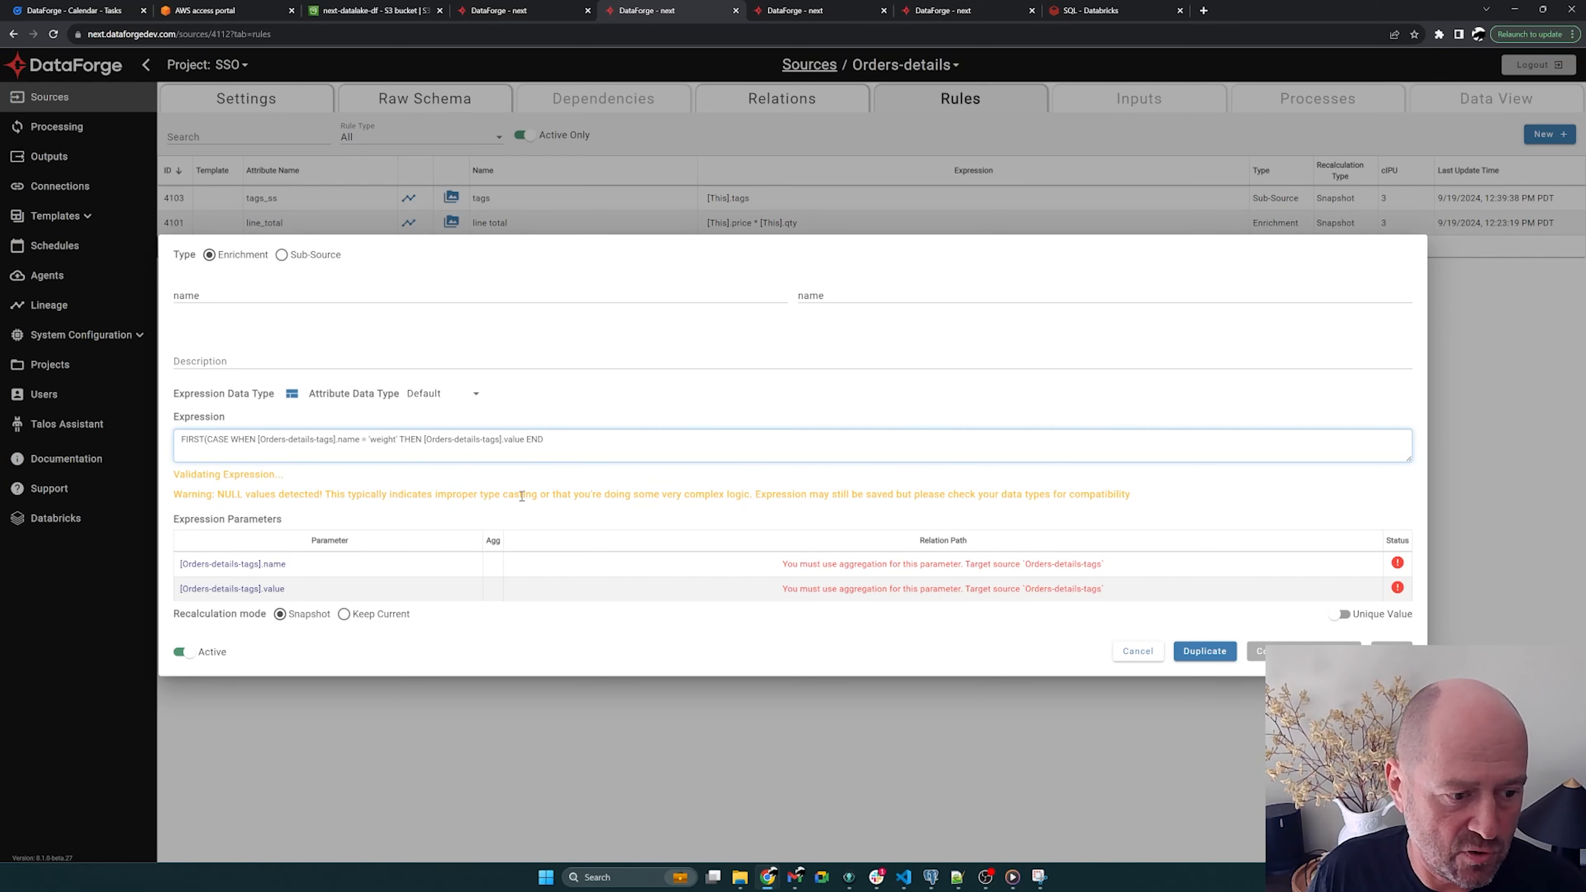
pyautogui.press('End')
pyautogui.write(',')
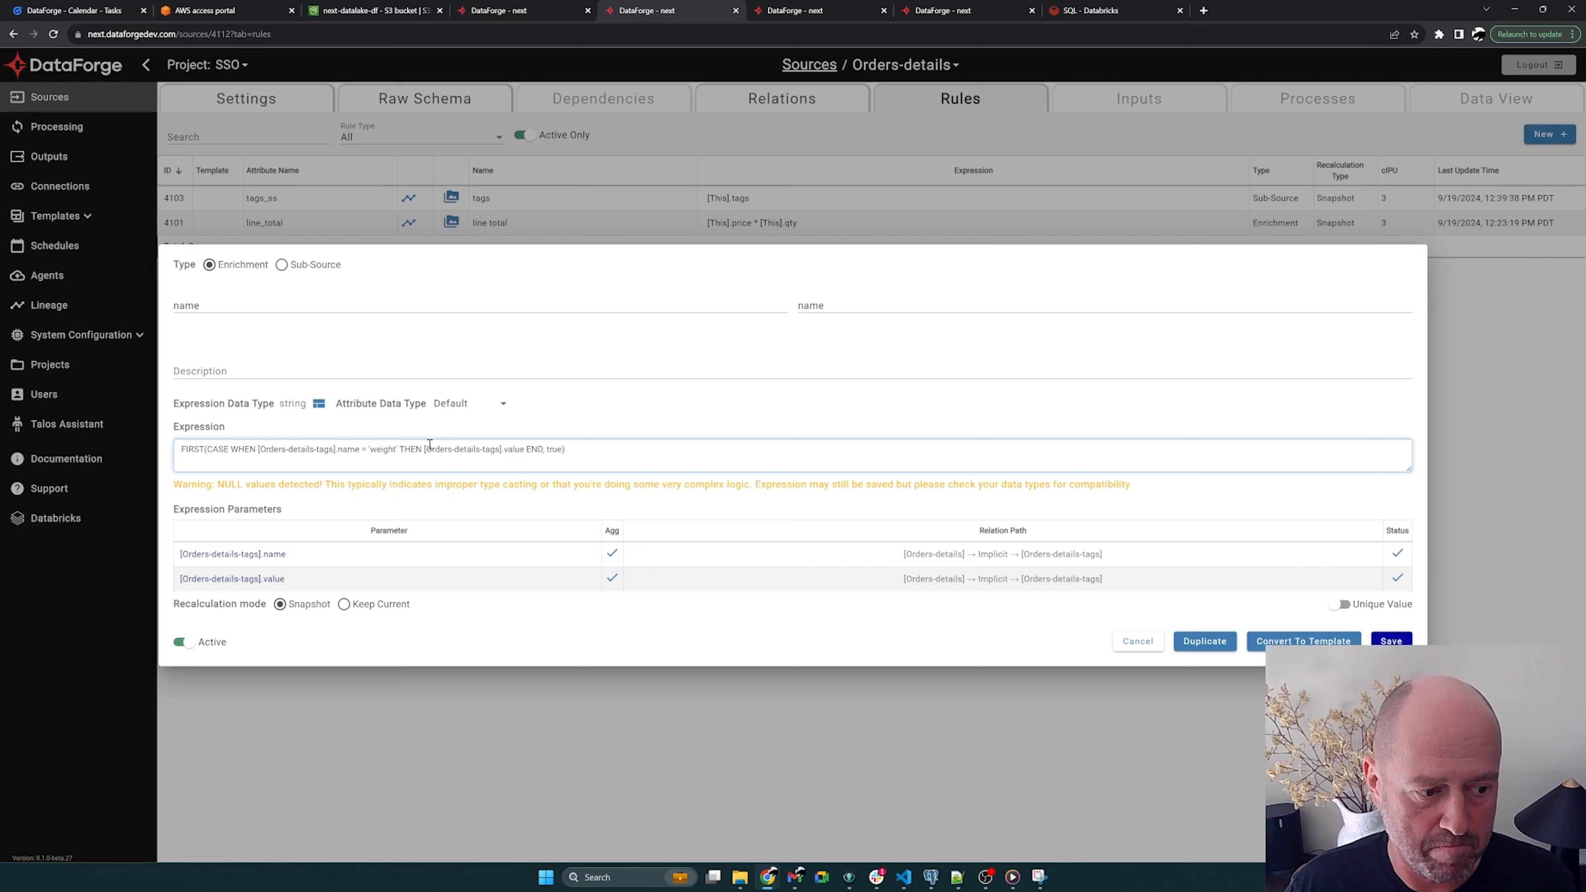
# Step: Set the rule's attribute data type to decimal, then copy its full expression and save the rule despite the validation warnings
pyautogui.click(485, 405)
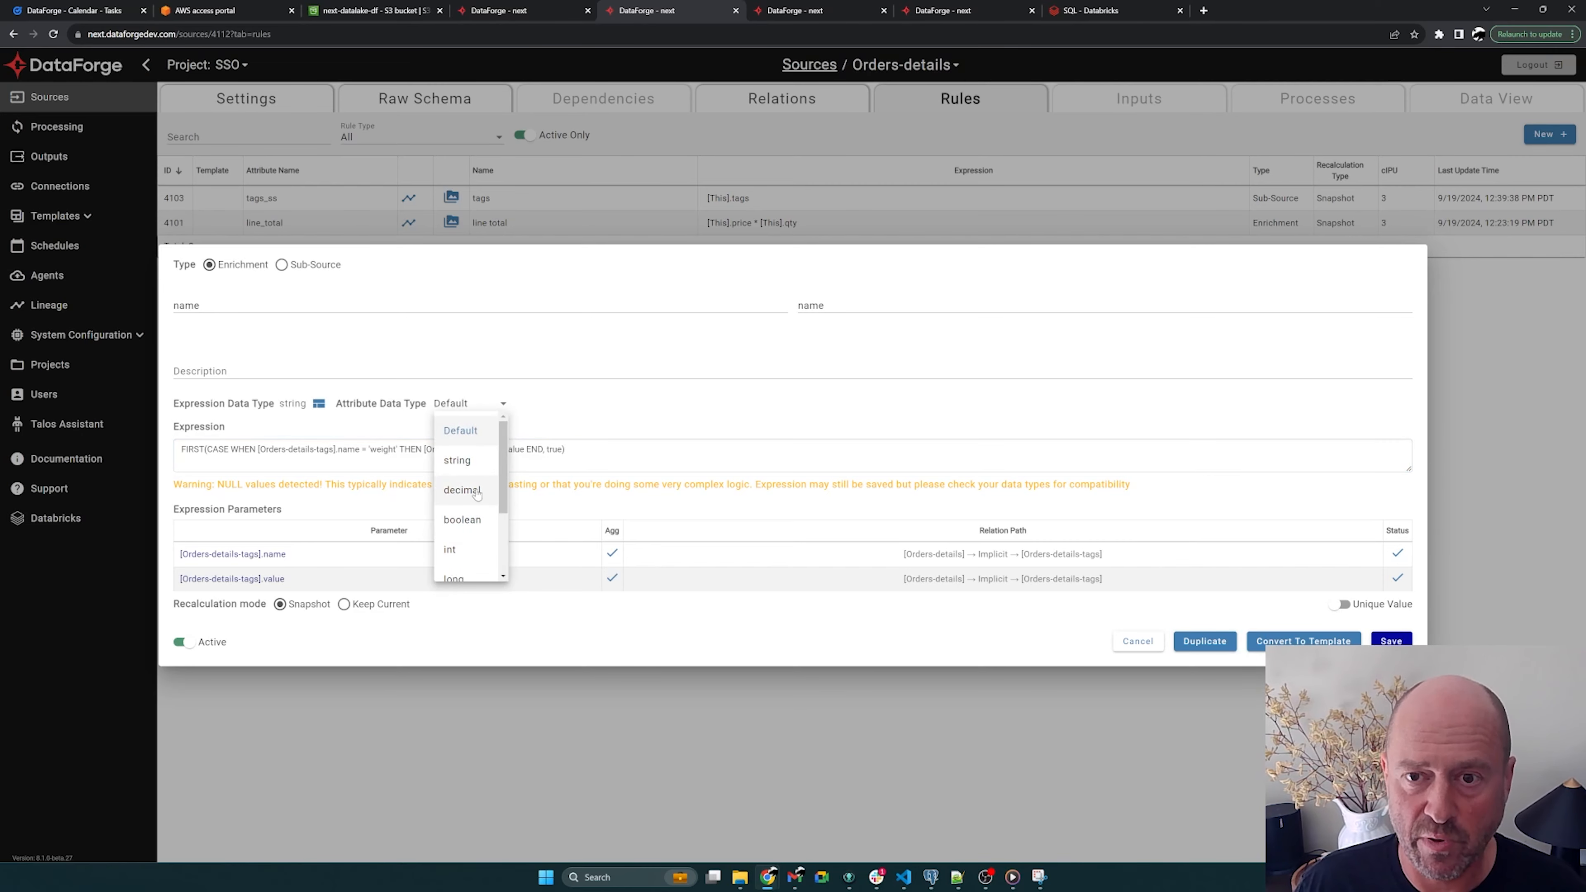
pyautogui.click(462, 490)
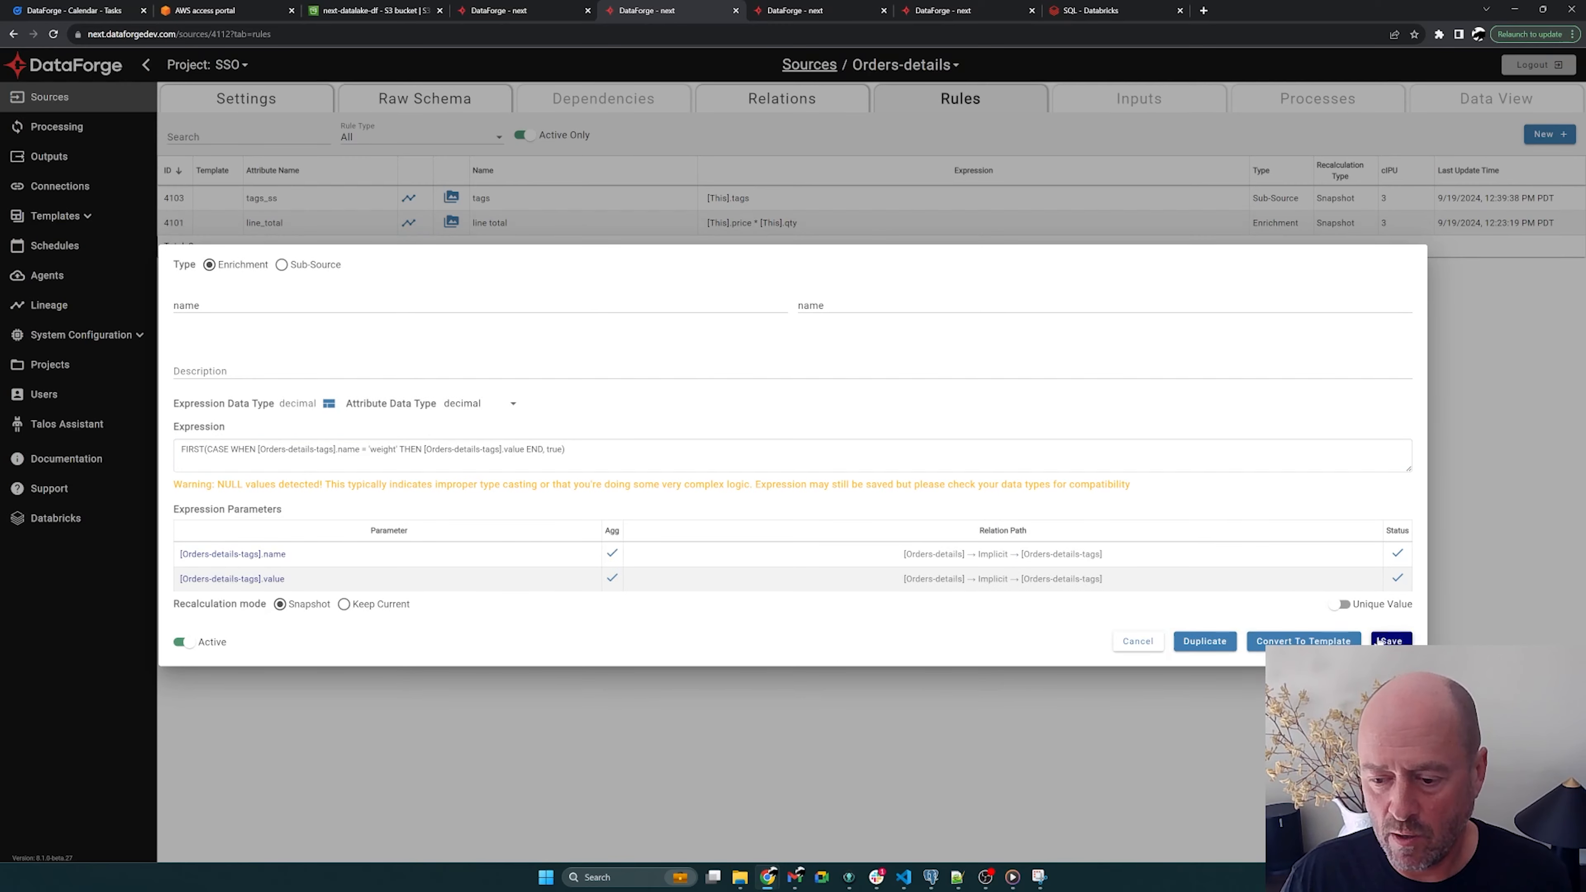
pyautogui.moveTo(182, 449); pyautogui.dragTo(574, 439)
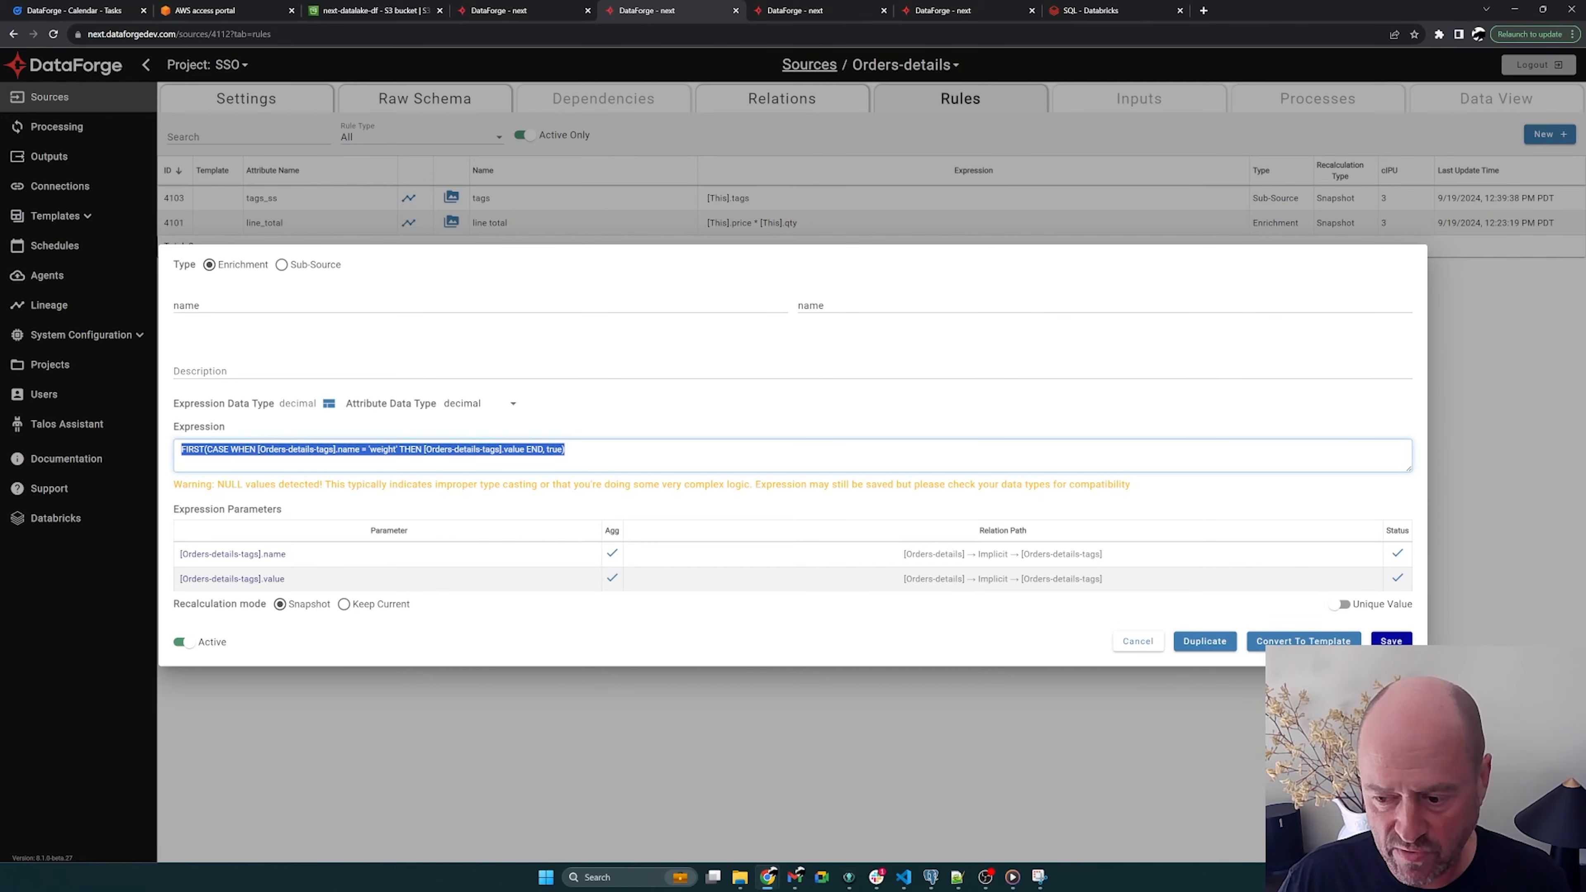
pyautogui.click(1390, 644)
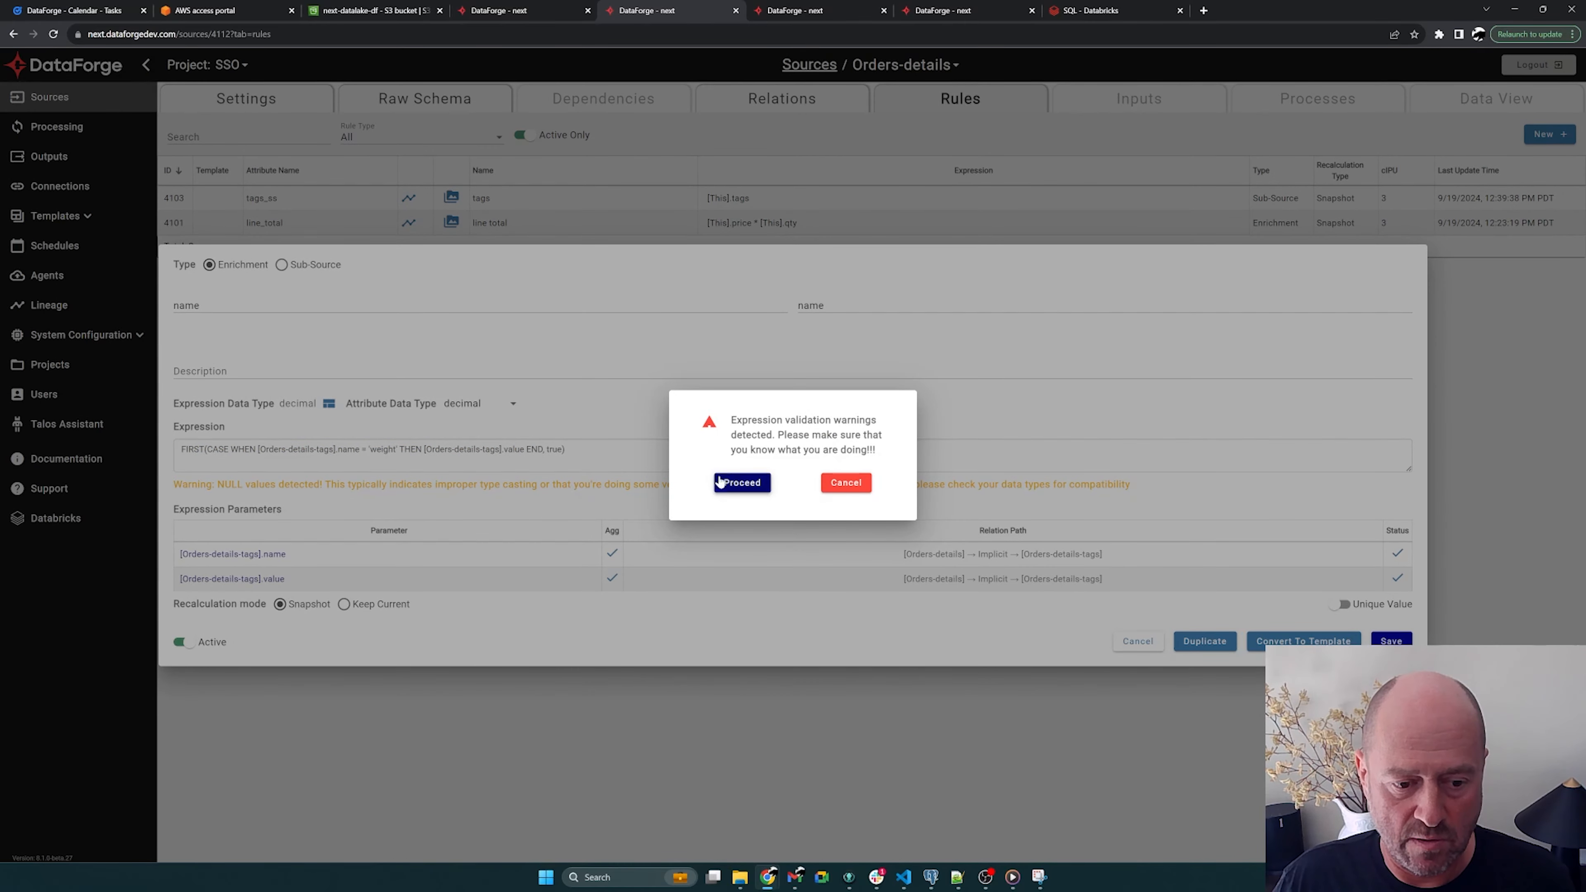
pyautogui.click(732, 485)
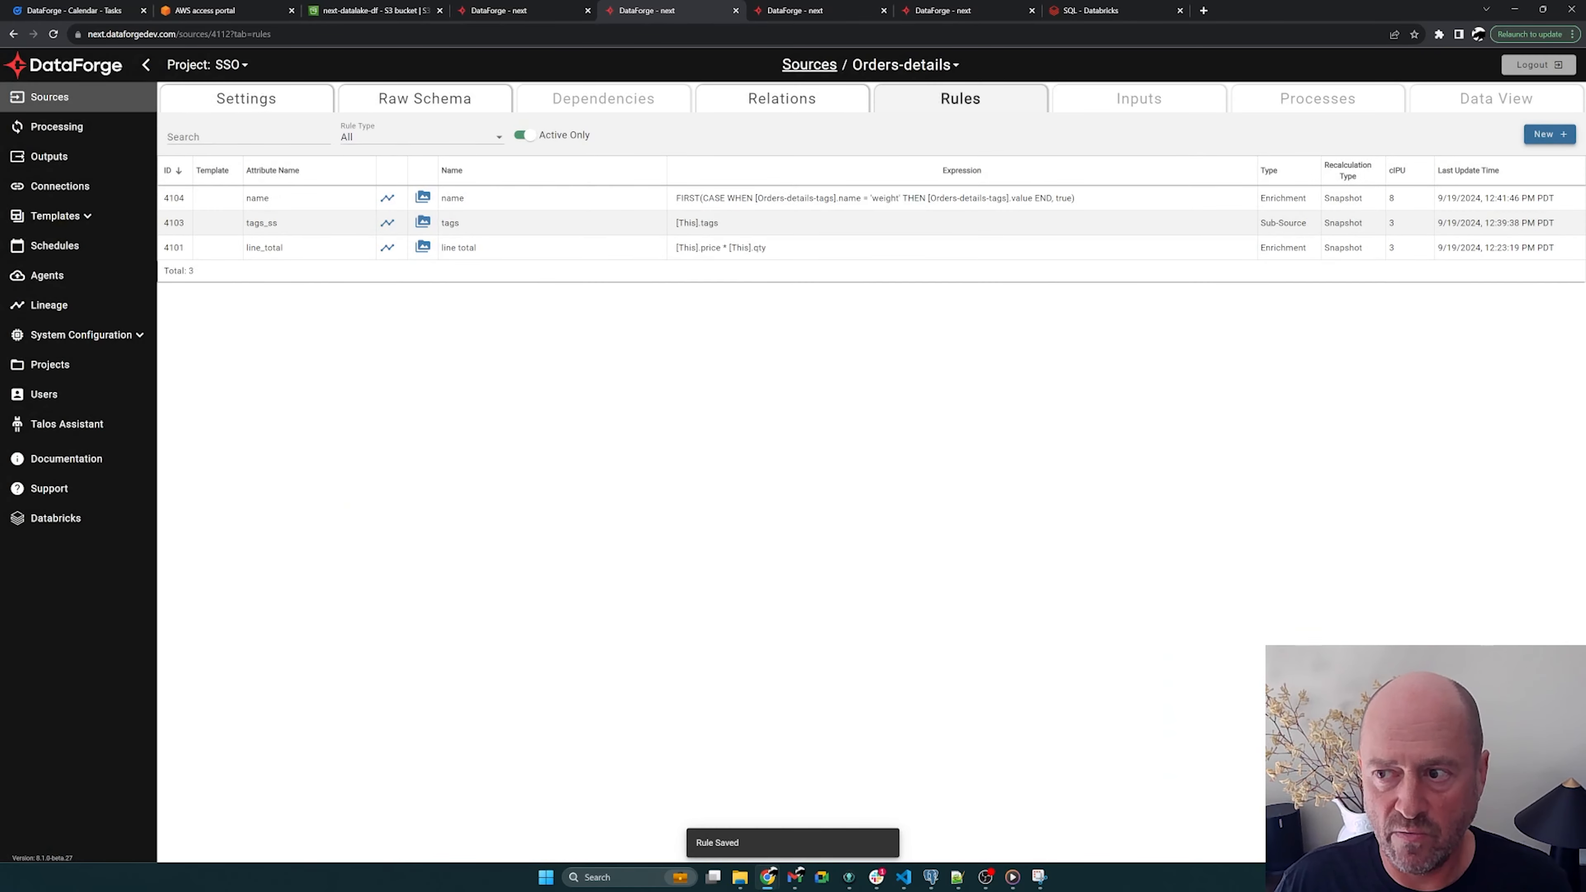
# Step: Reopen the saved rule called name, change its attribute name to weight, and save it despite the validation warnings
pyautogui.click(1547, 133)
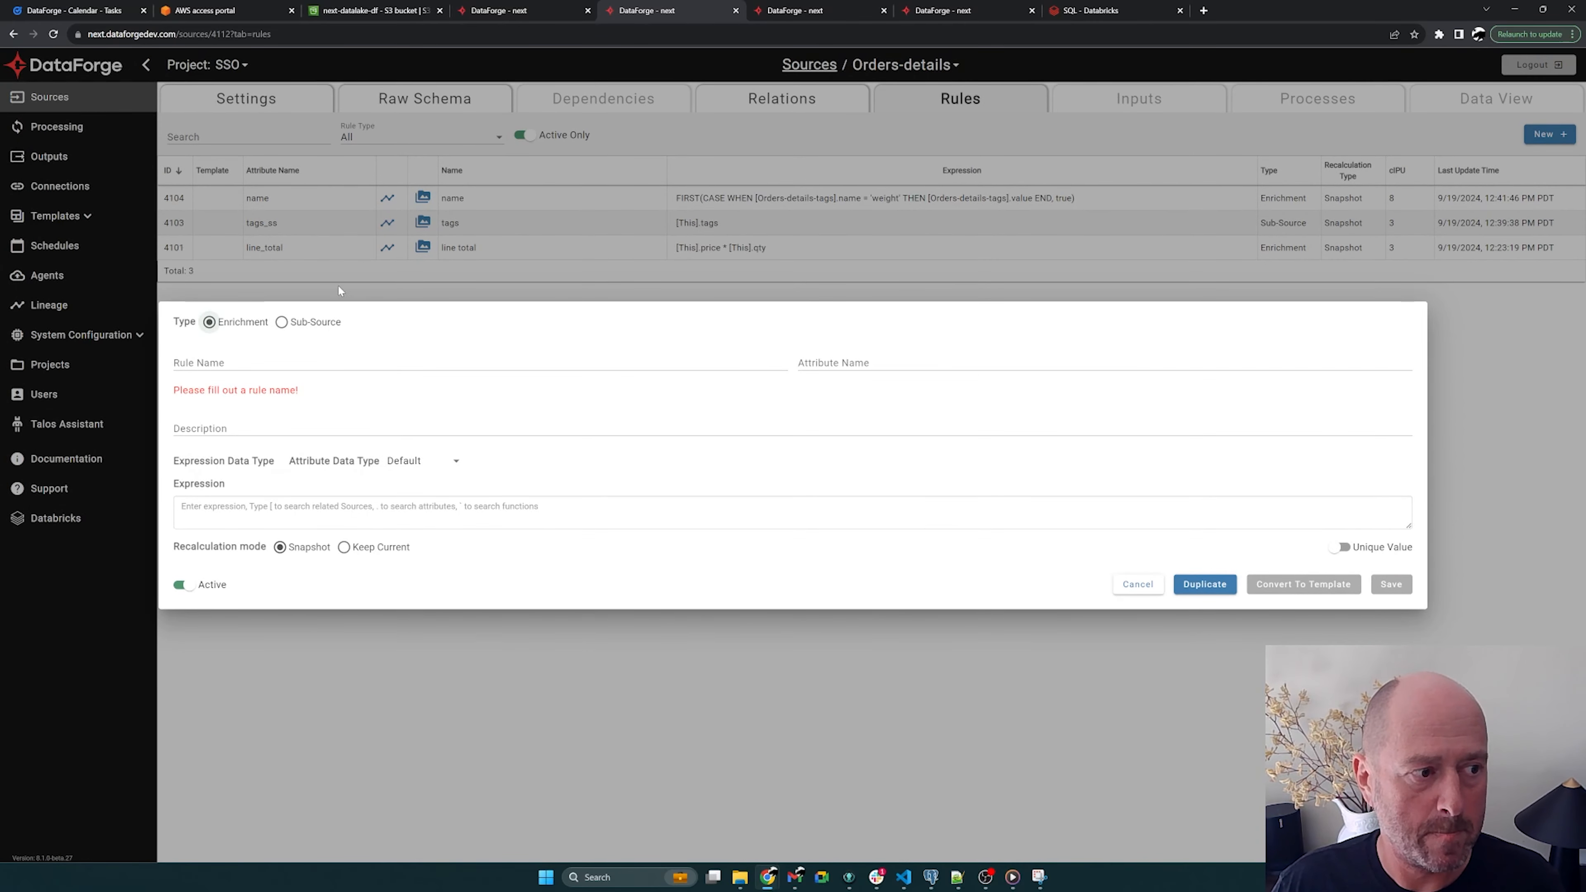
pyautogui.click(319, 191)
pyautogui.click(320, 200)
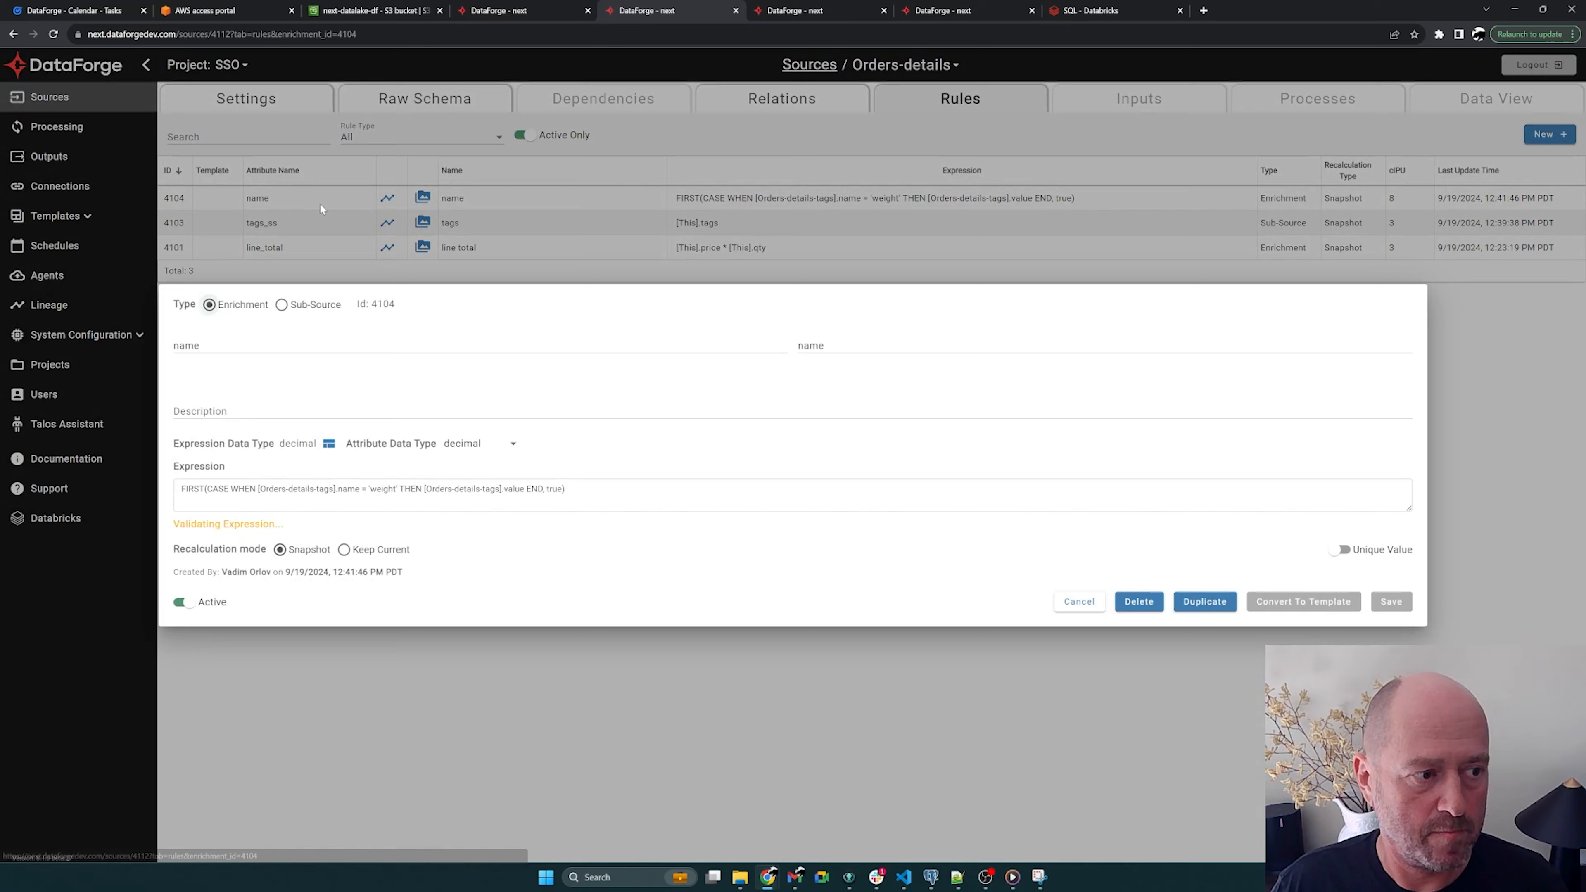
pyautogui.doubleClick(810, 296)
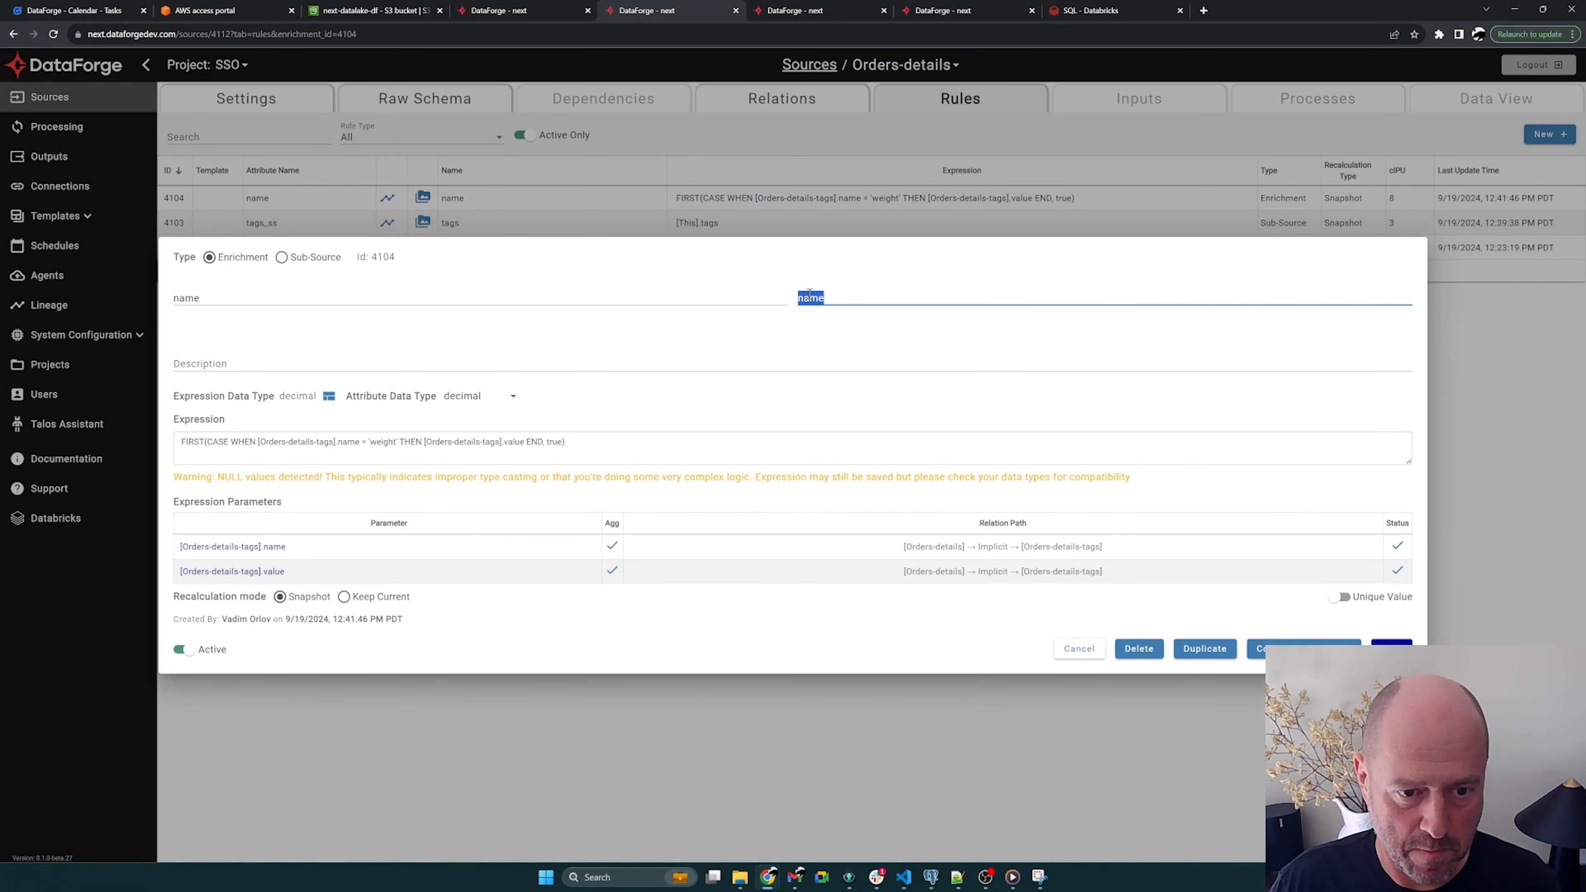
pyautogui.write('weight')
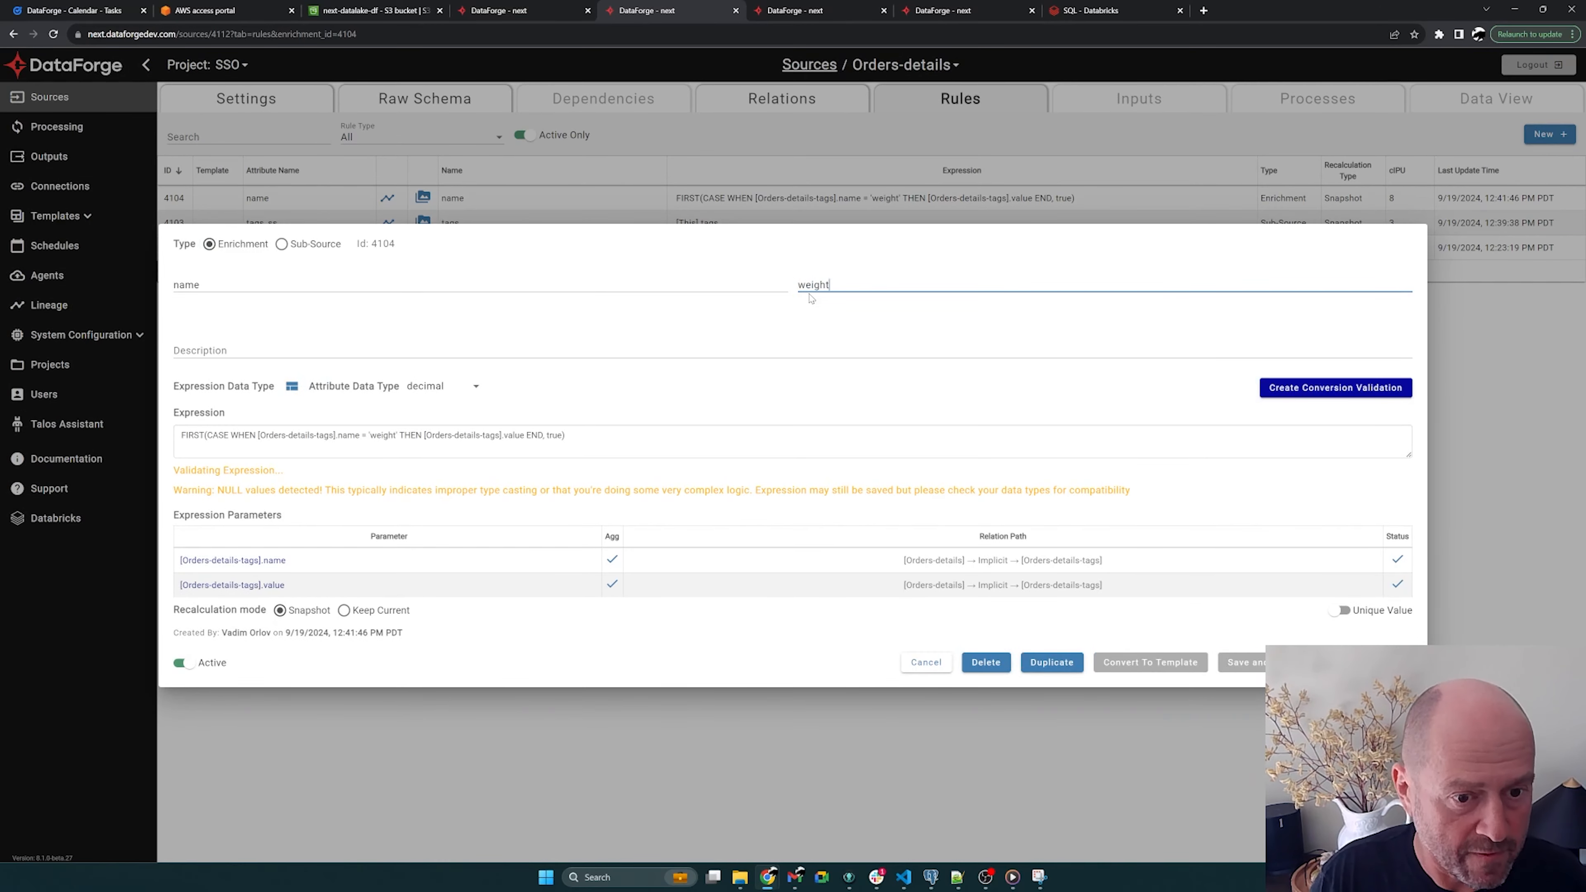
pyautogui.click(1246, 662)
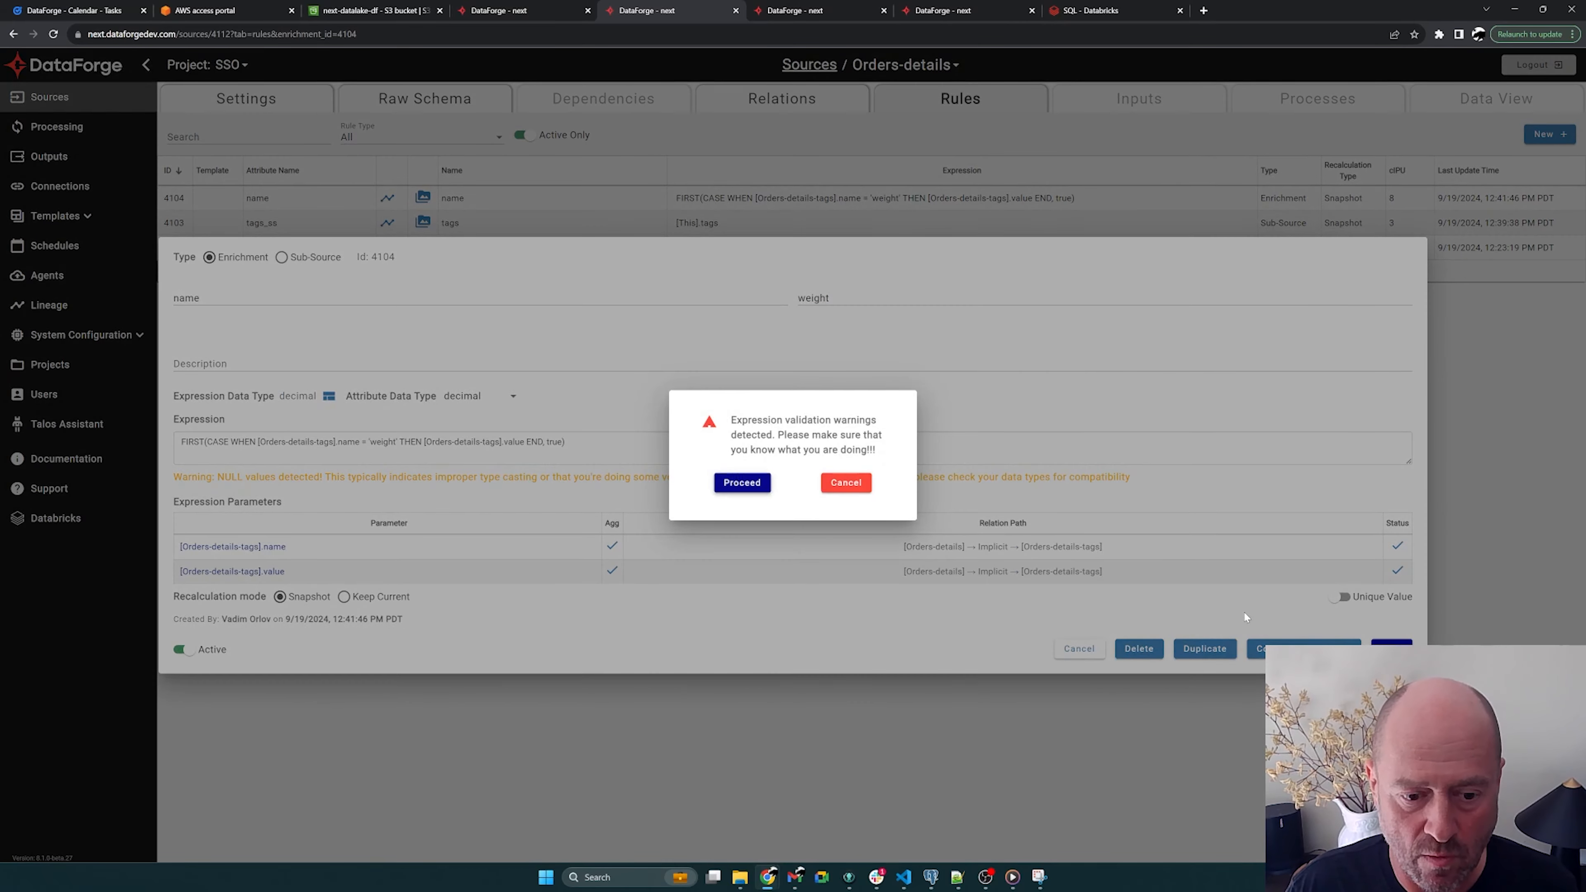
pyautogui.click(740, 482)
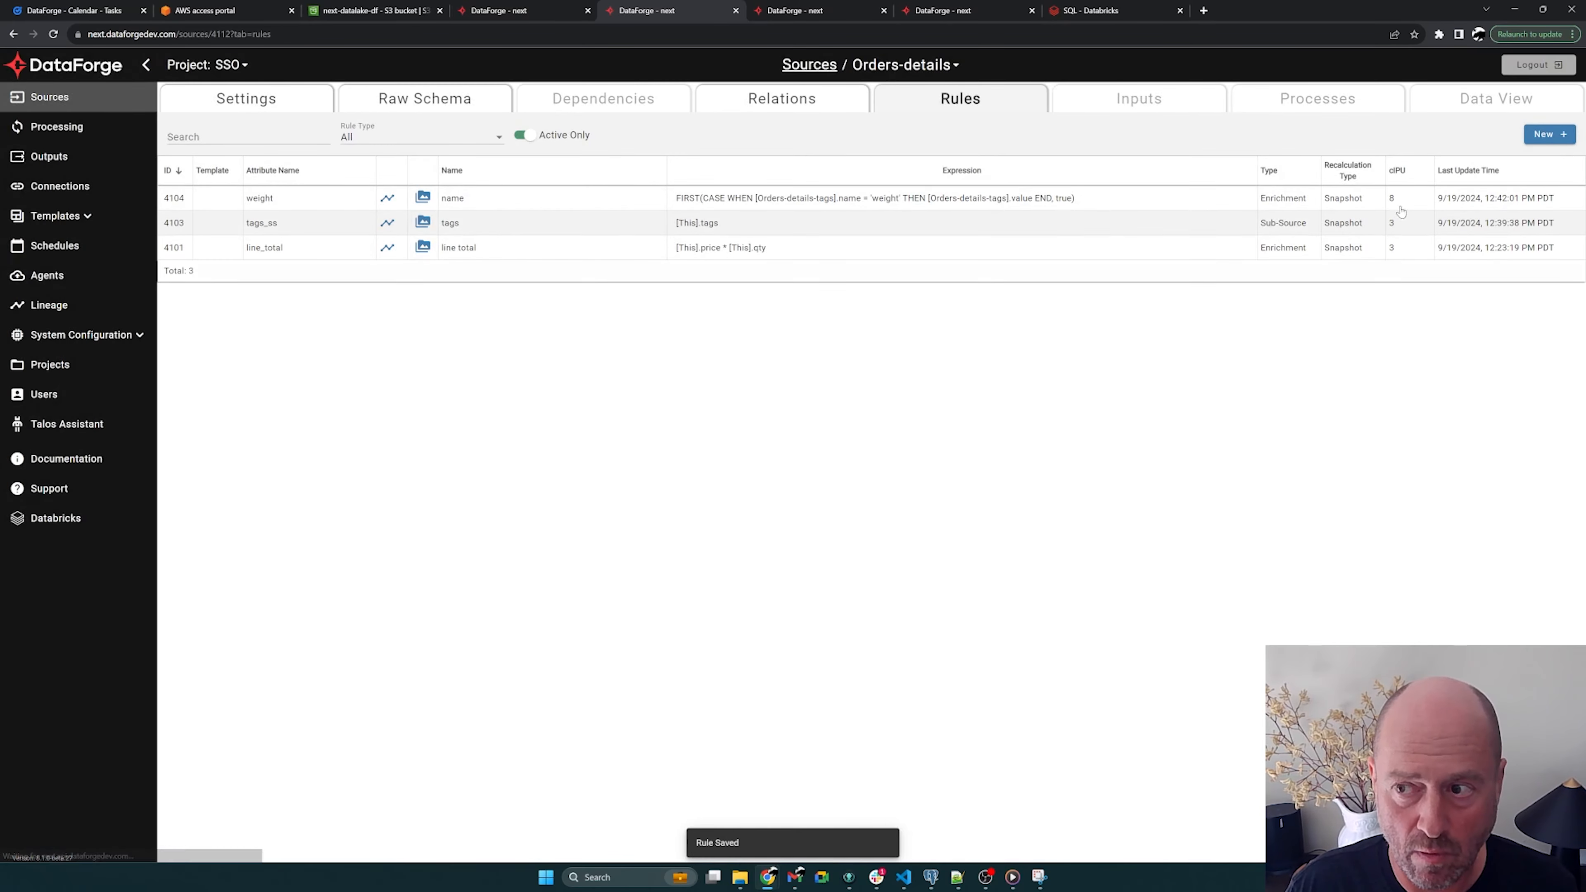
# Step: Start a new enrichment rule named color on Orders-details and paste the copied FIRST(CASE ... END, true) expression into it
pyautogui.click(1547, 134)
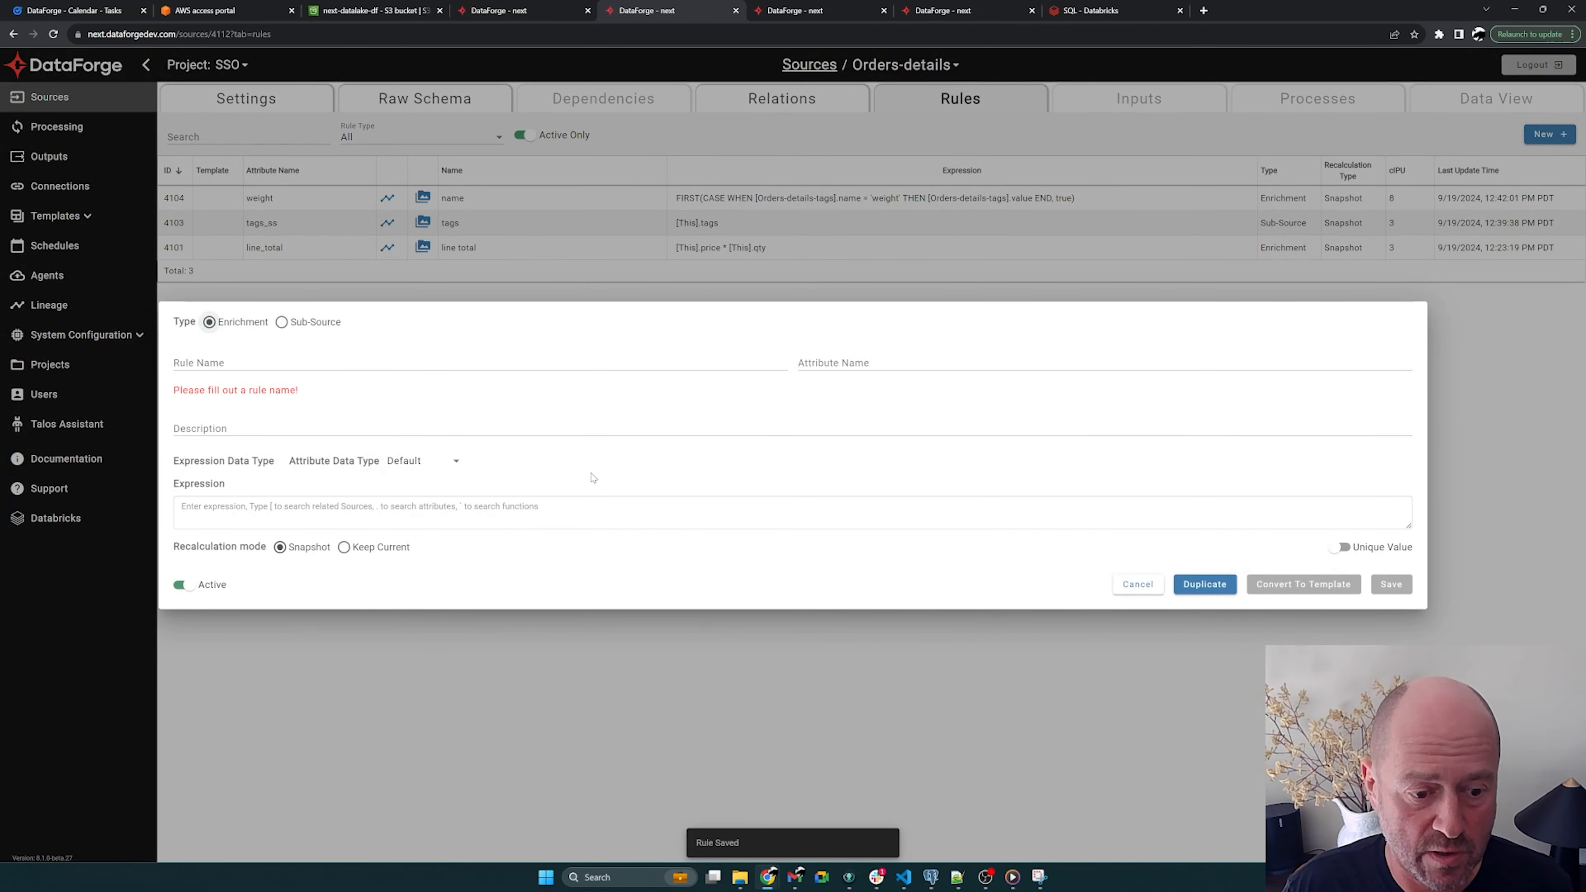
pyautogui.click(699, 357)
pyautogui.write('color')
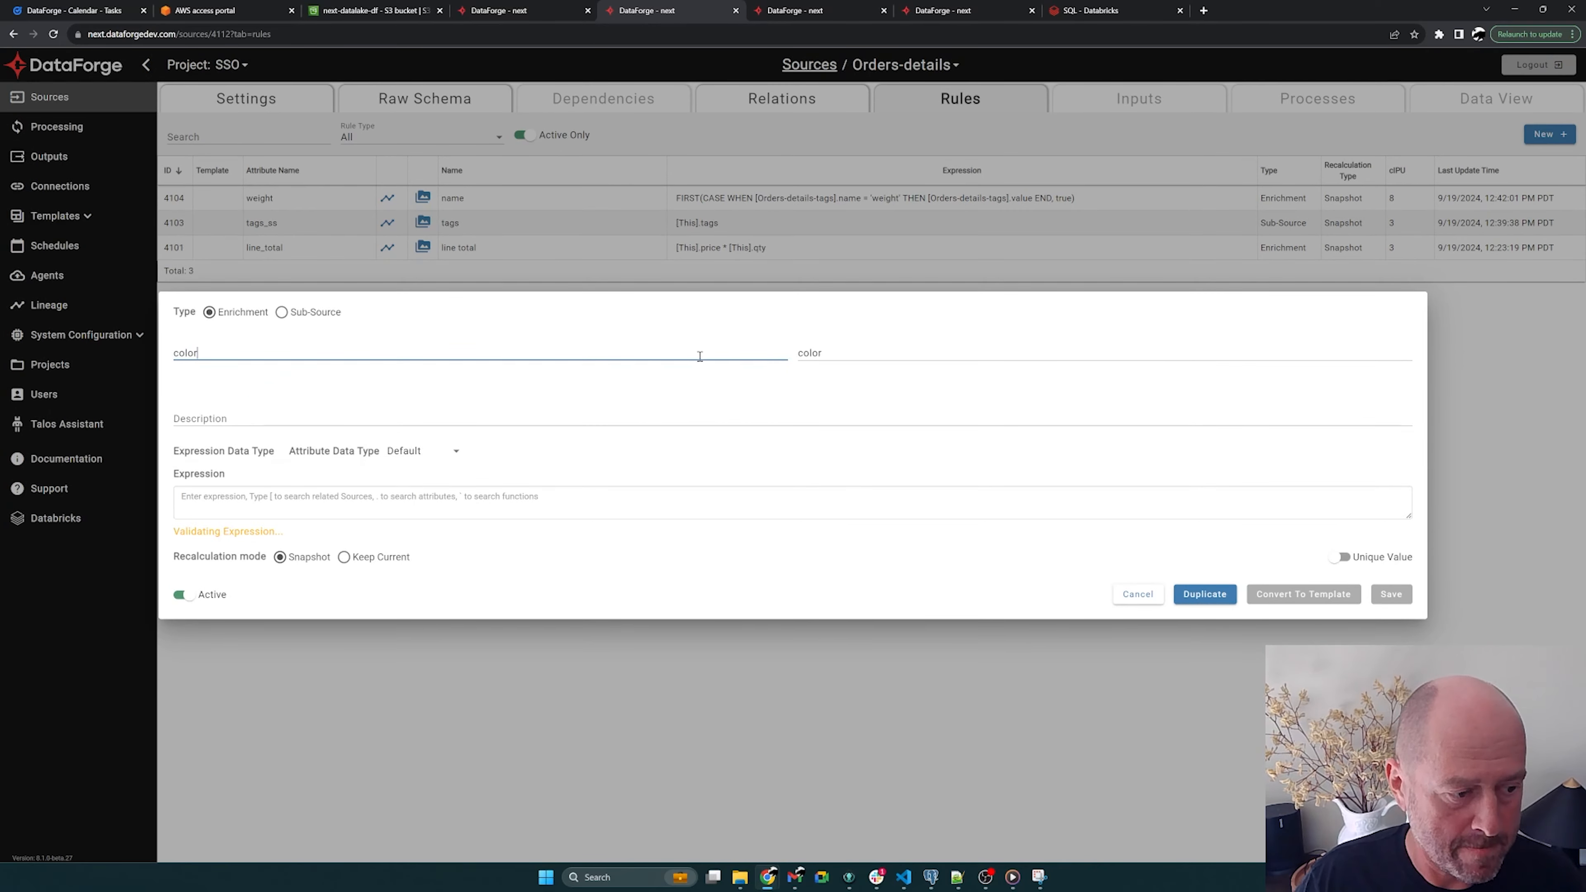
pyautogui.click(487, 499)
pyautogui.write("FIRST(CASE WHEN [Orders-details-tags].name = 'weight' THEN [Orders-details-tags].value END, true)")
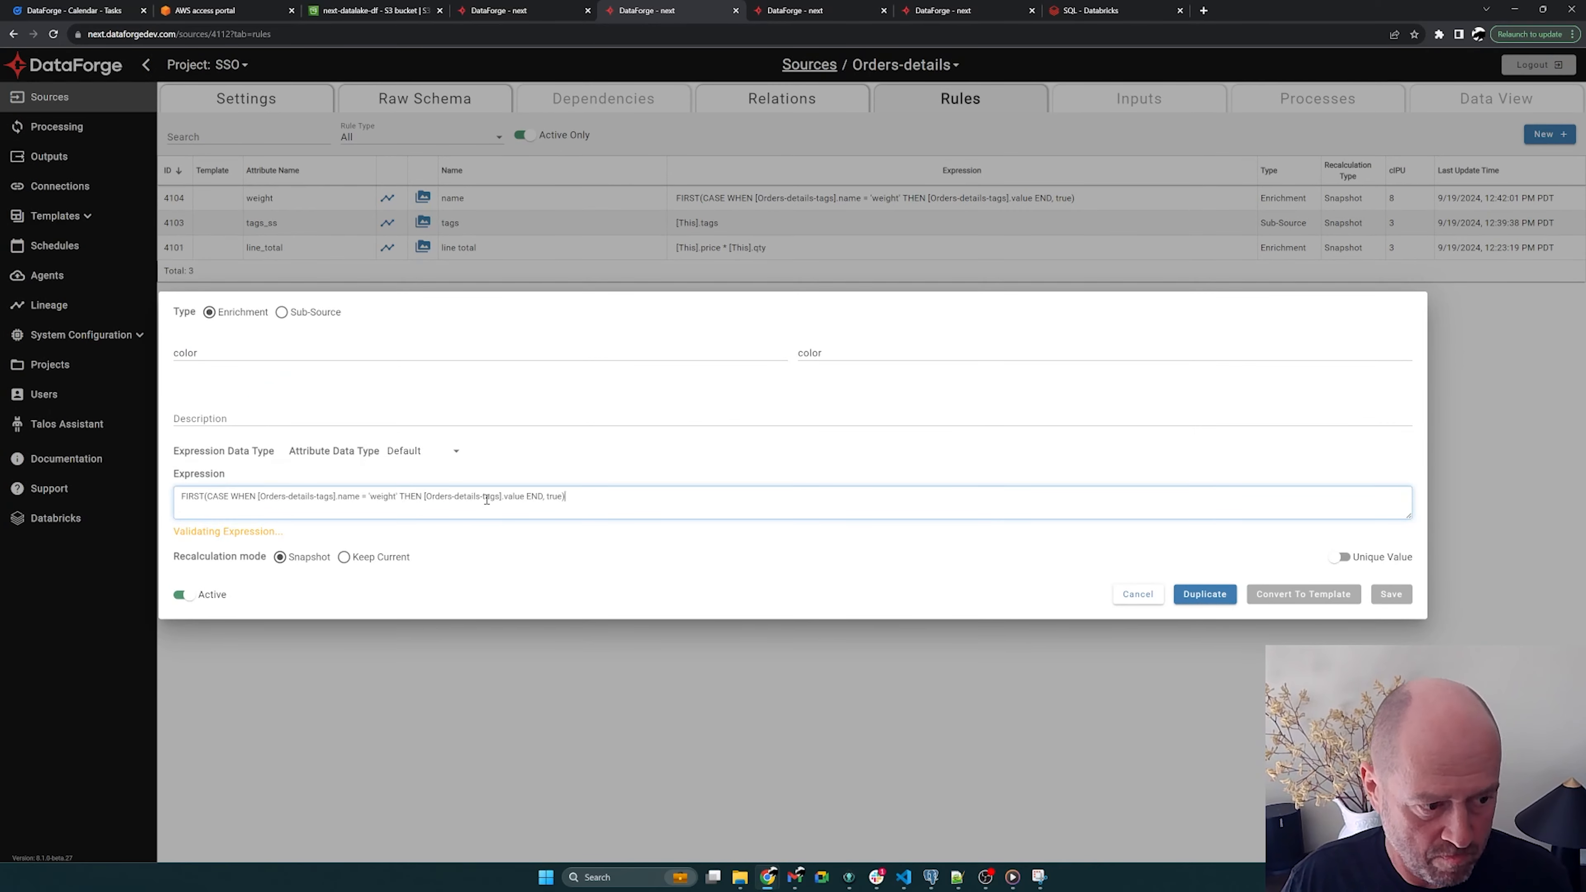
# Step: Replace 'weight' with 'color' in the rule's expression and save the rule despite the validation warnings
pyautogui.doubleClick(382, 485)
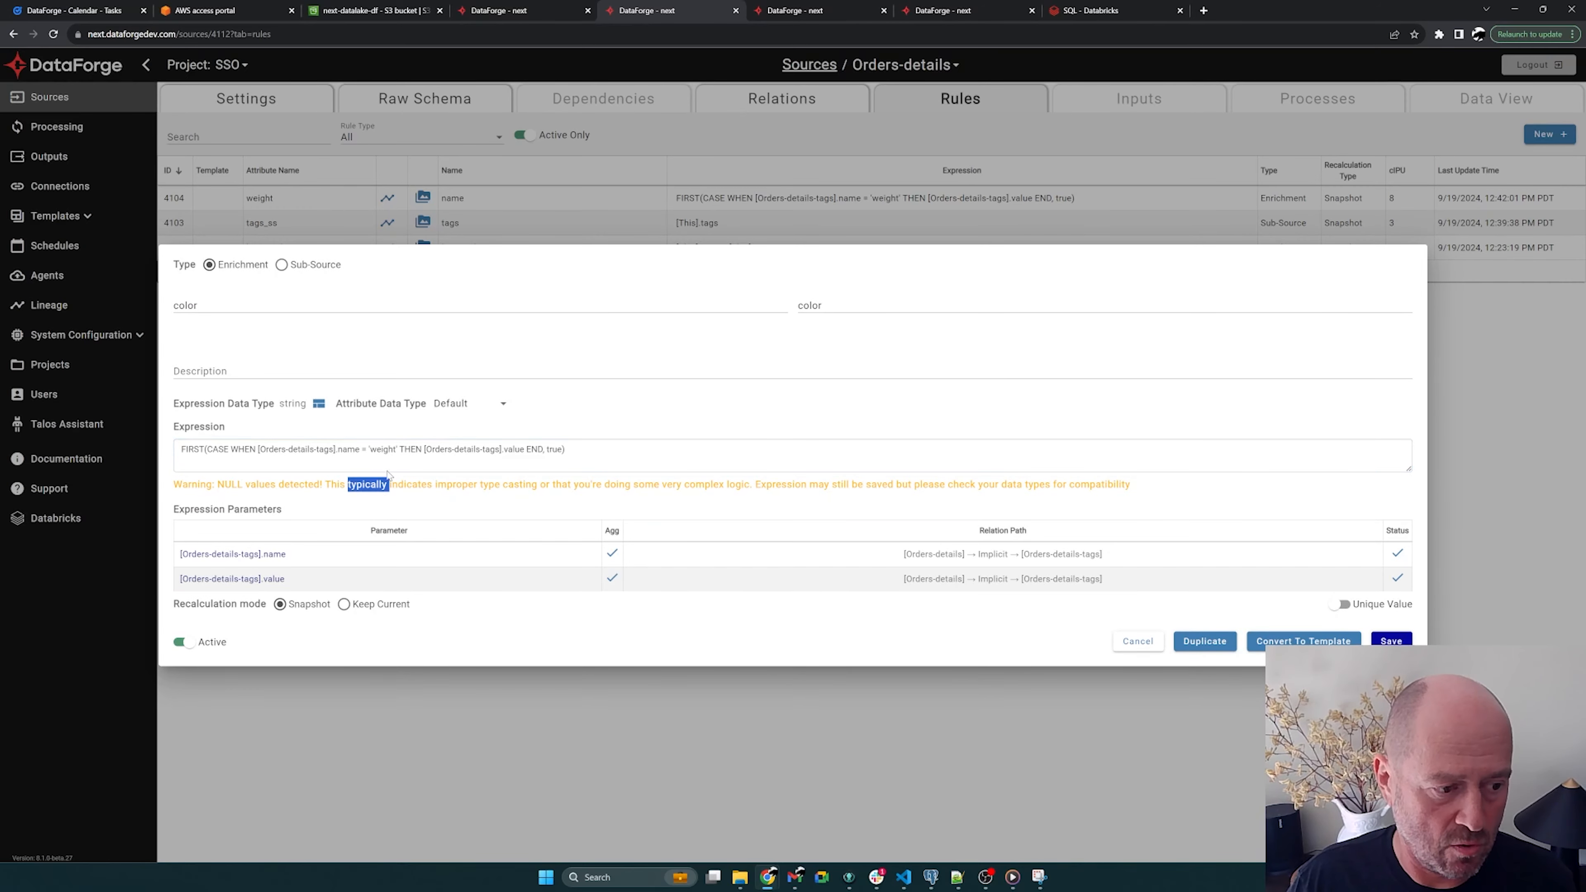
pyautogui.doubleClick(382, 450)
pyautogui.write('color')
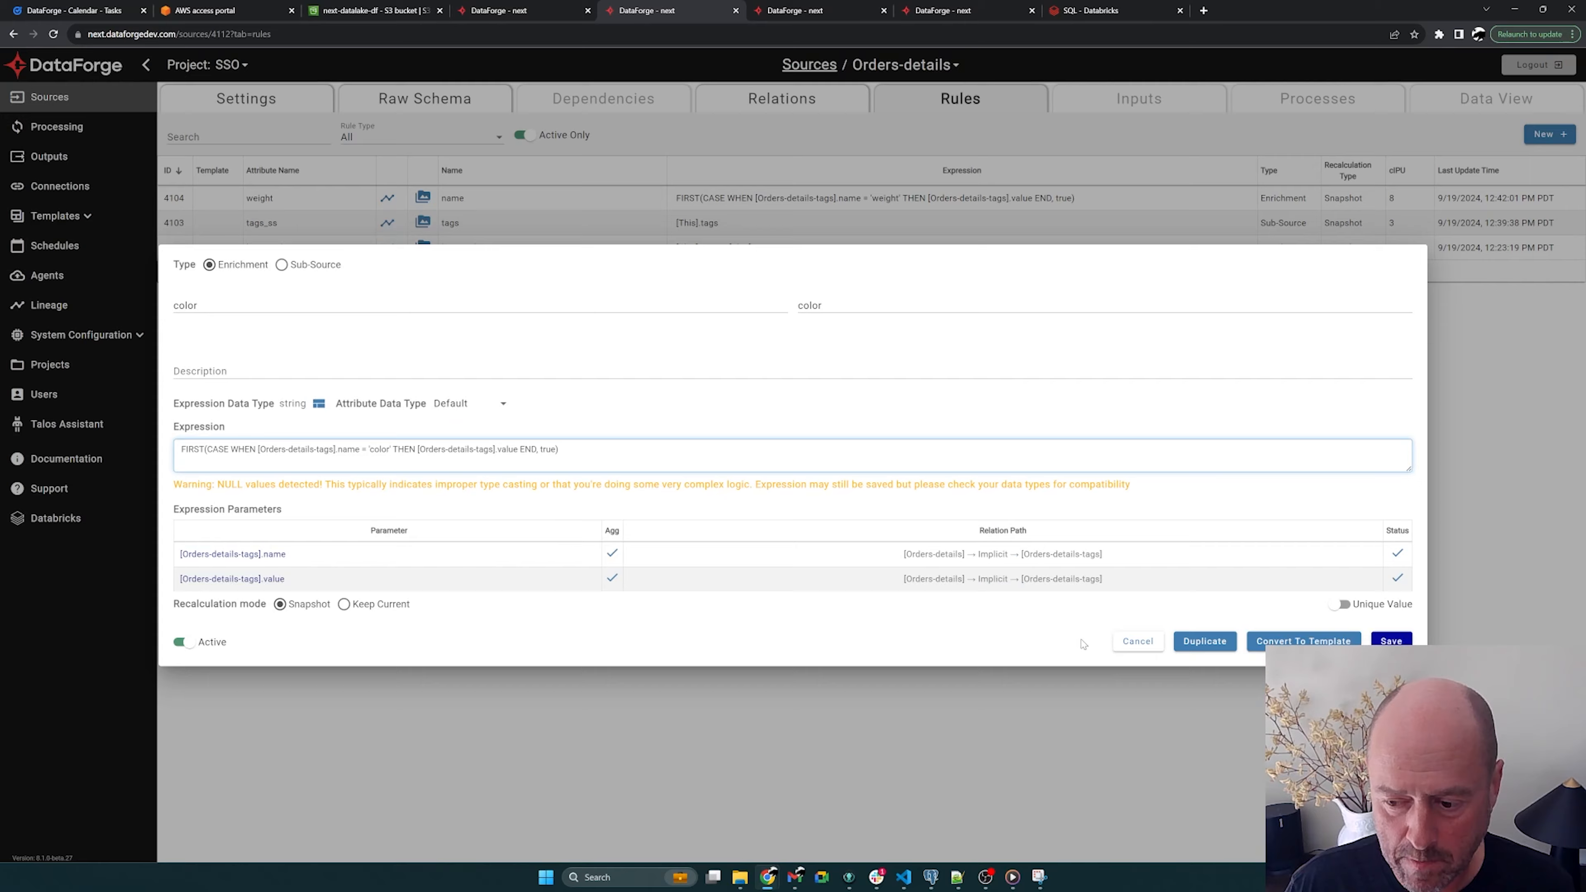
pyautogui.click(1391, 641)
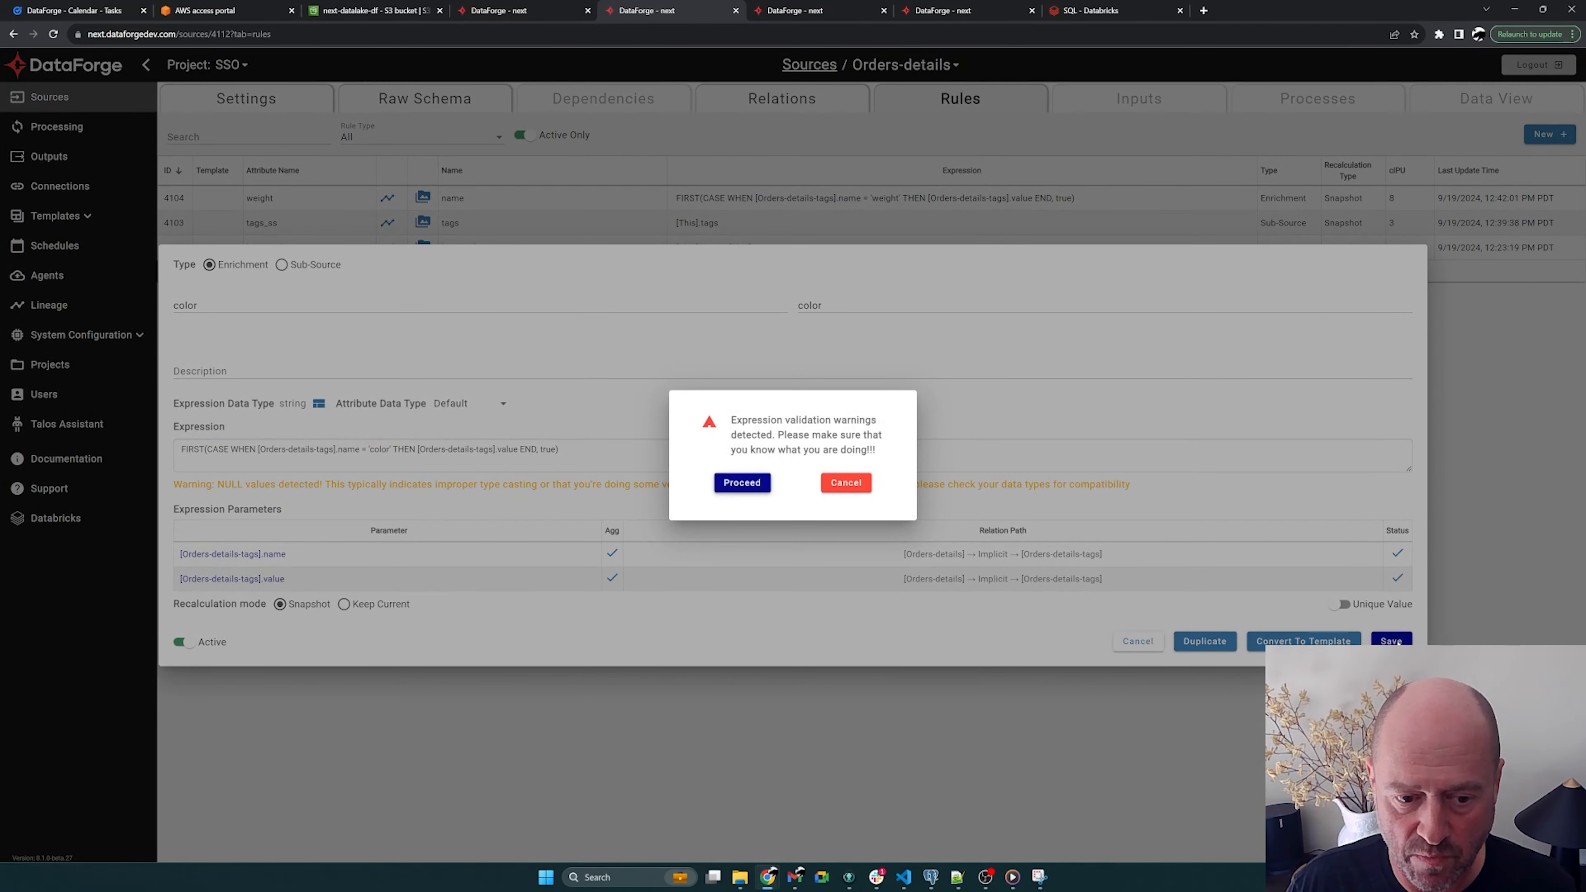
pyautogui.click(743, 483)
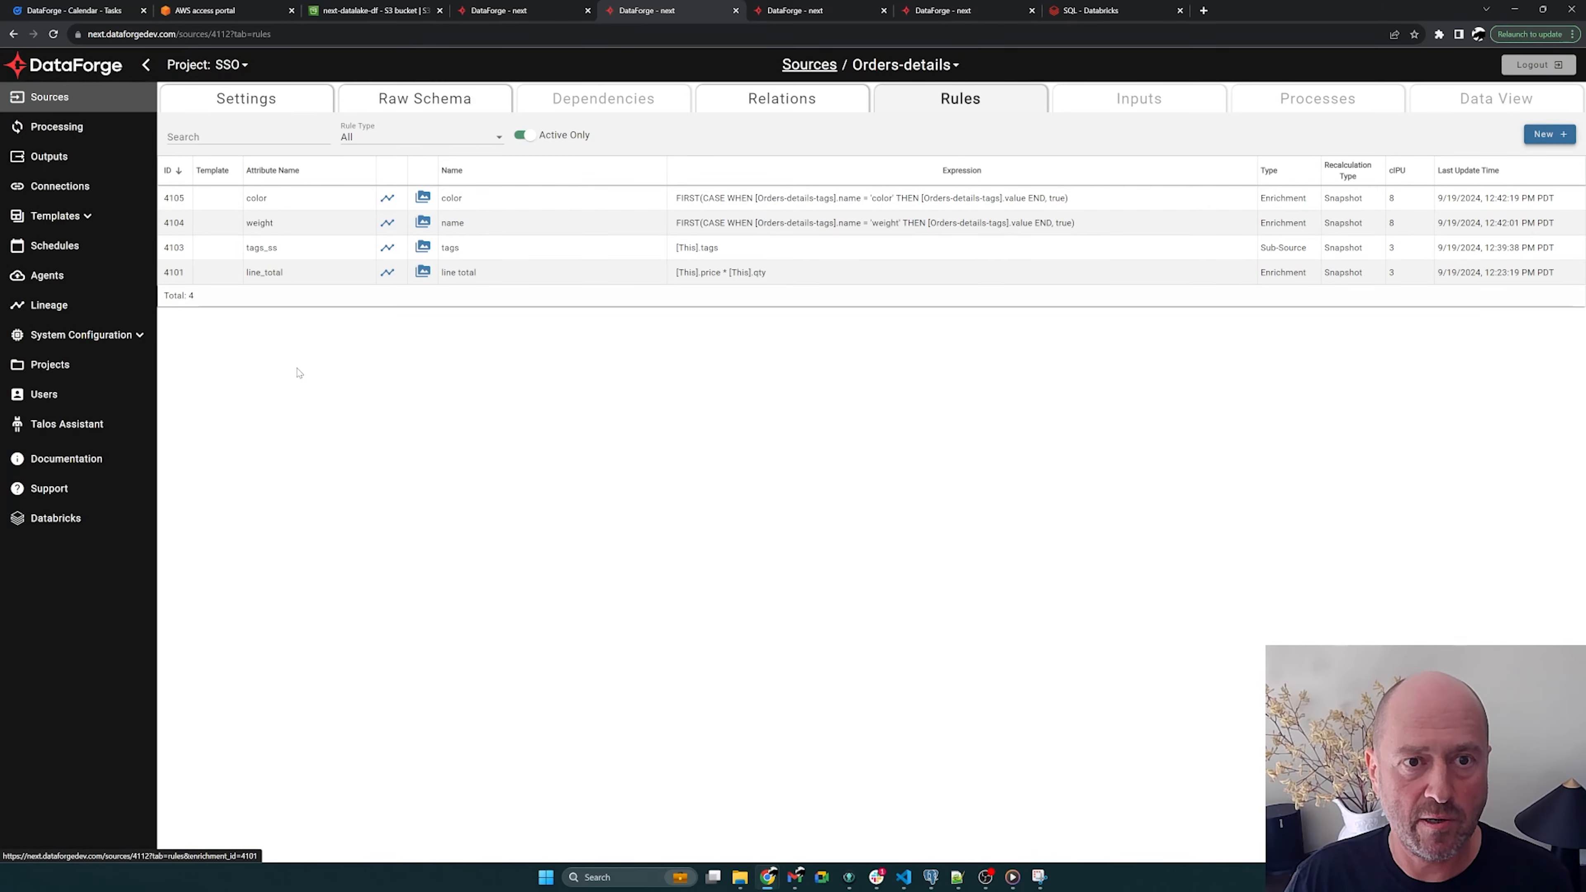
# Step: Return to the Orders source's rules and start a new enrichment rule named total weight
pyautogui.click(521, 12)
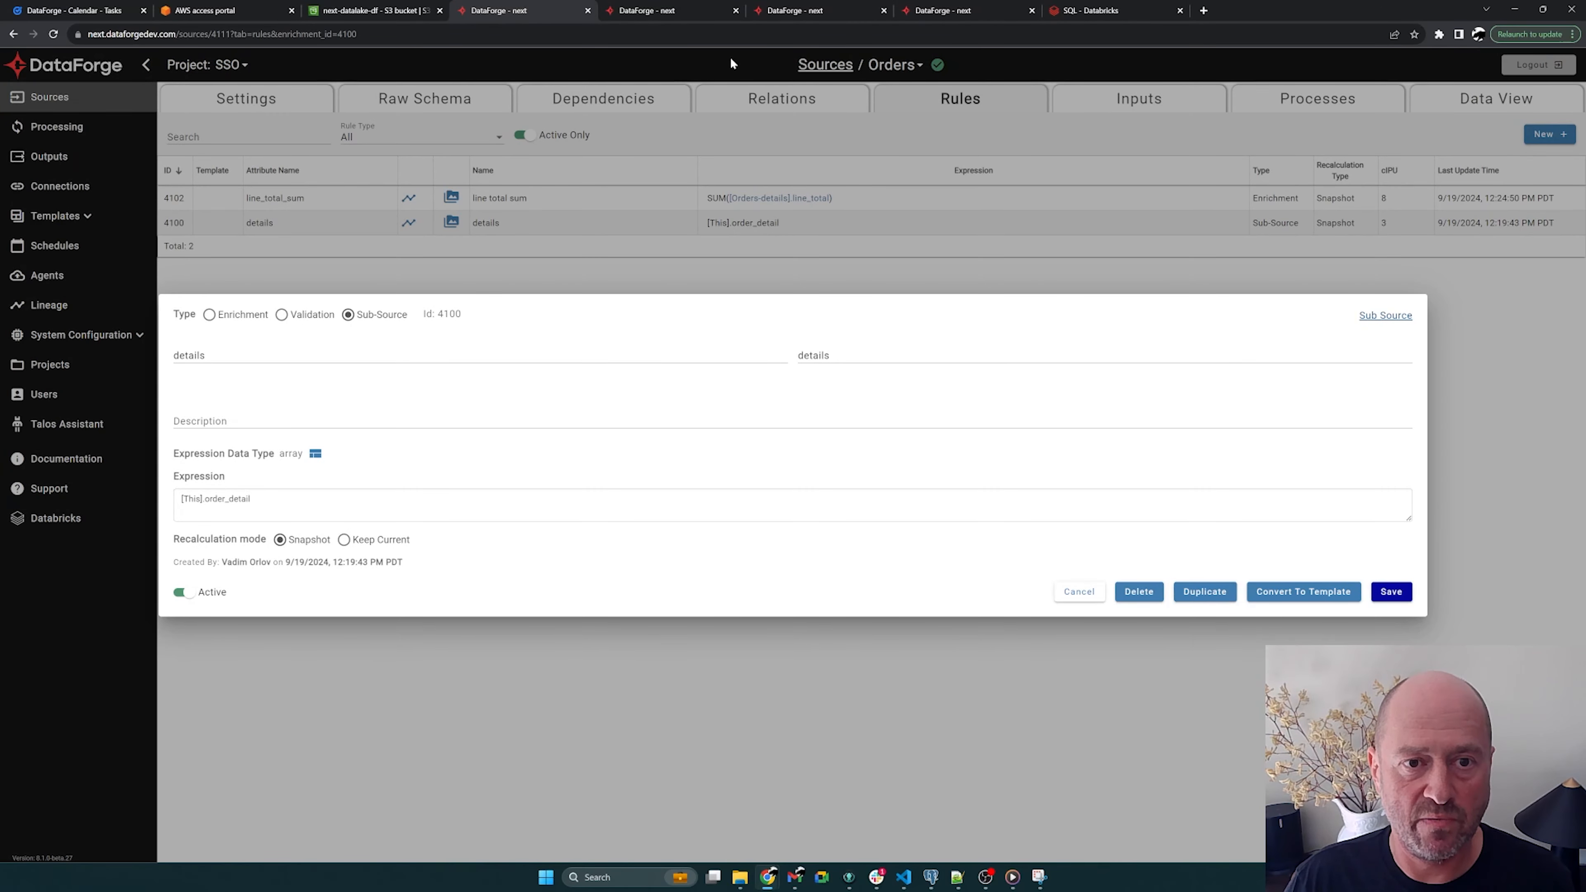
pyautogui.click(967, 100)
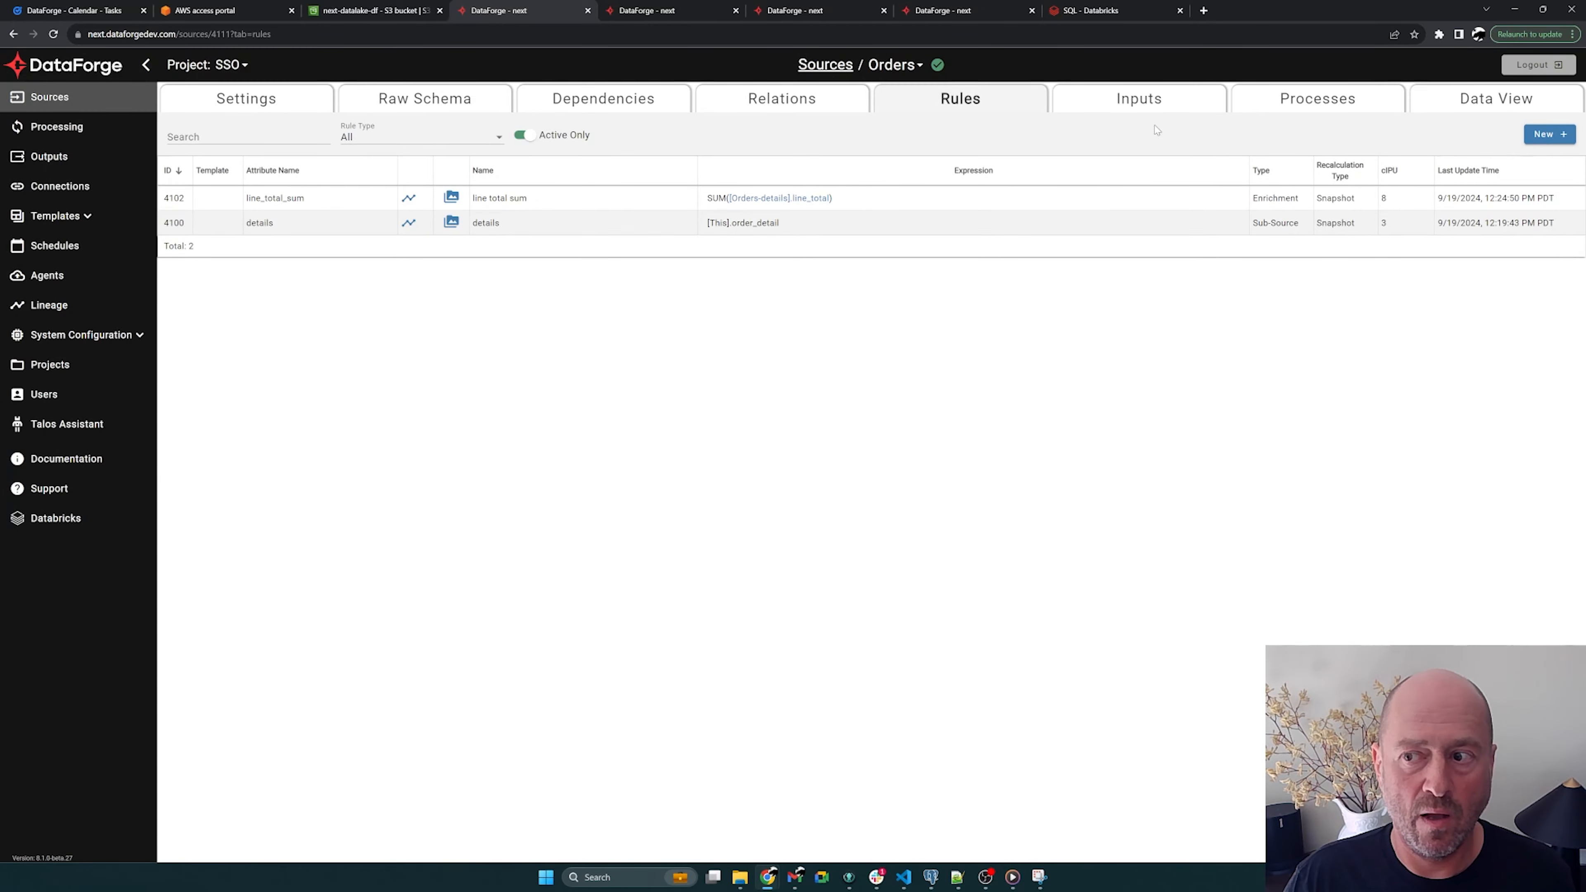
pyautogui.click(1547, 134)
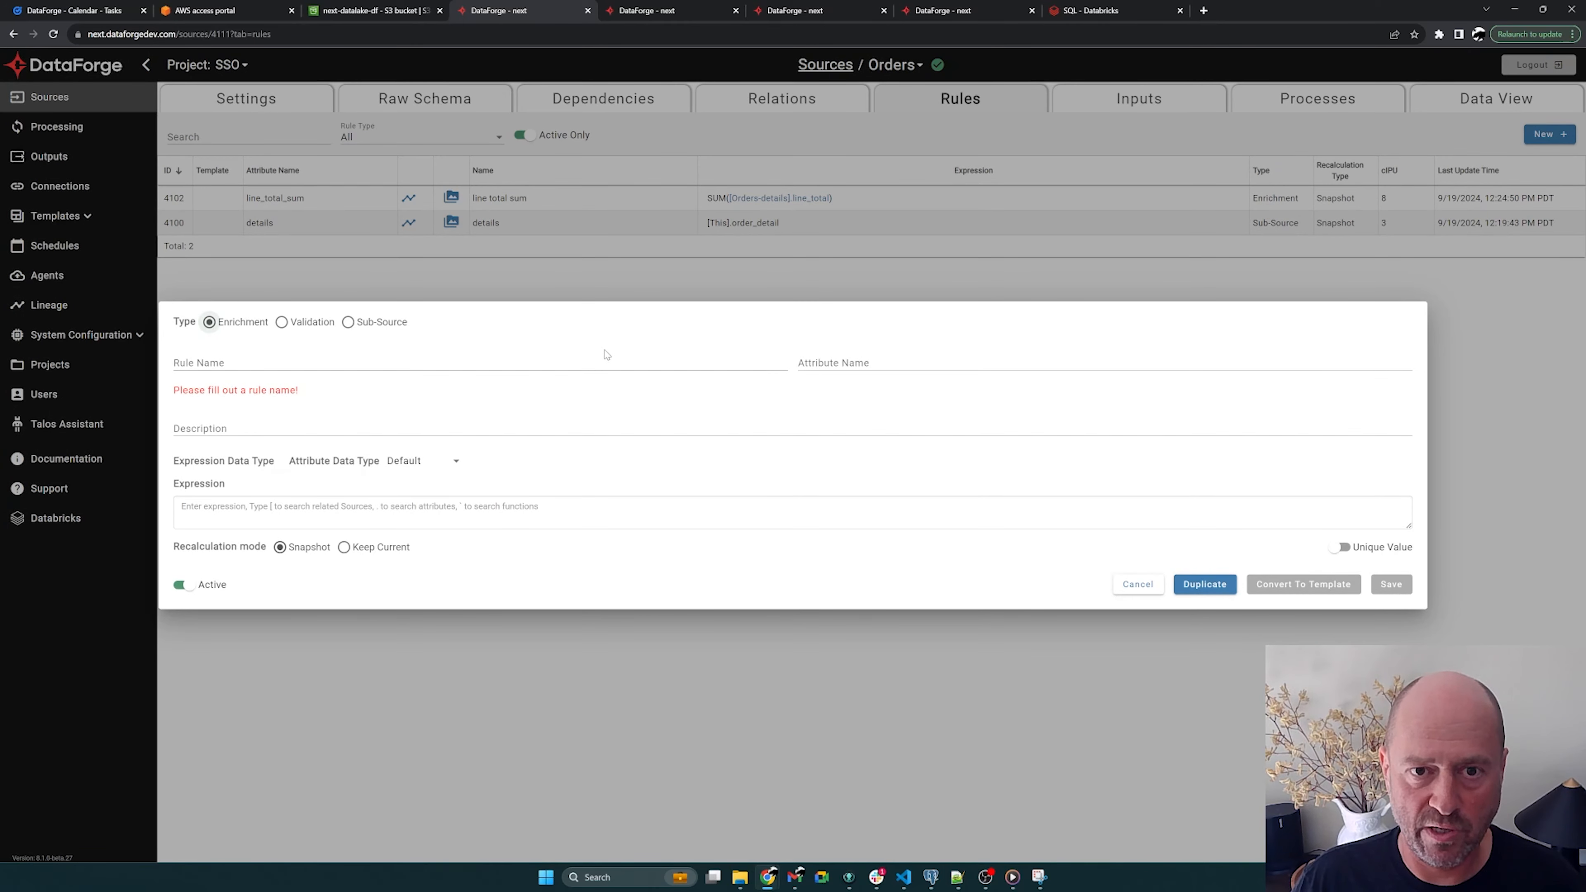
pyautogui.click(383, 356)
pyautogui.write('tot')
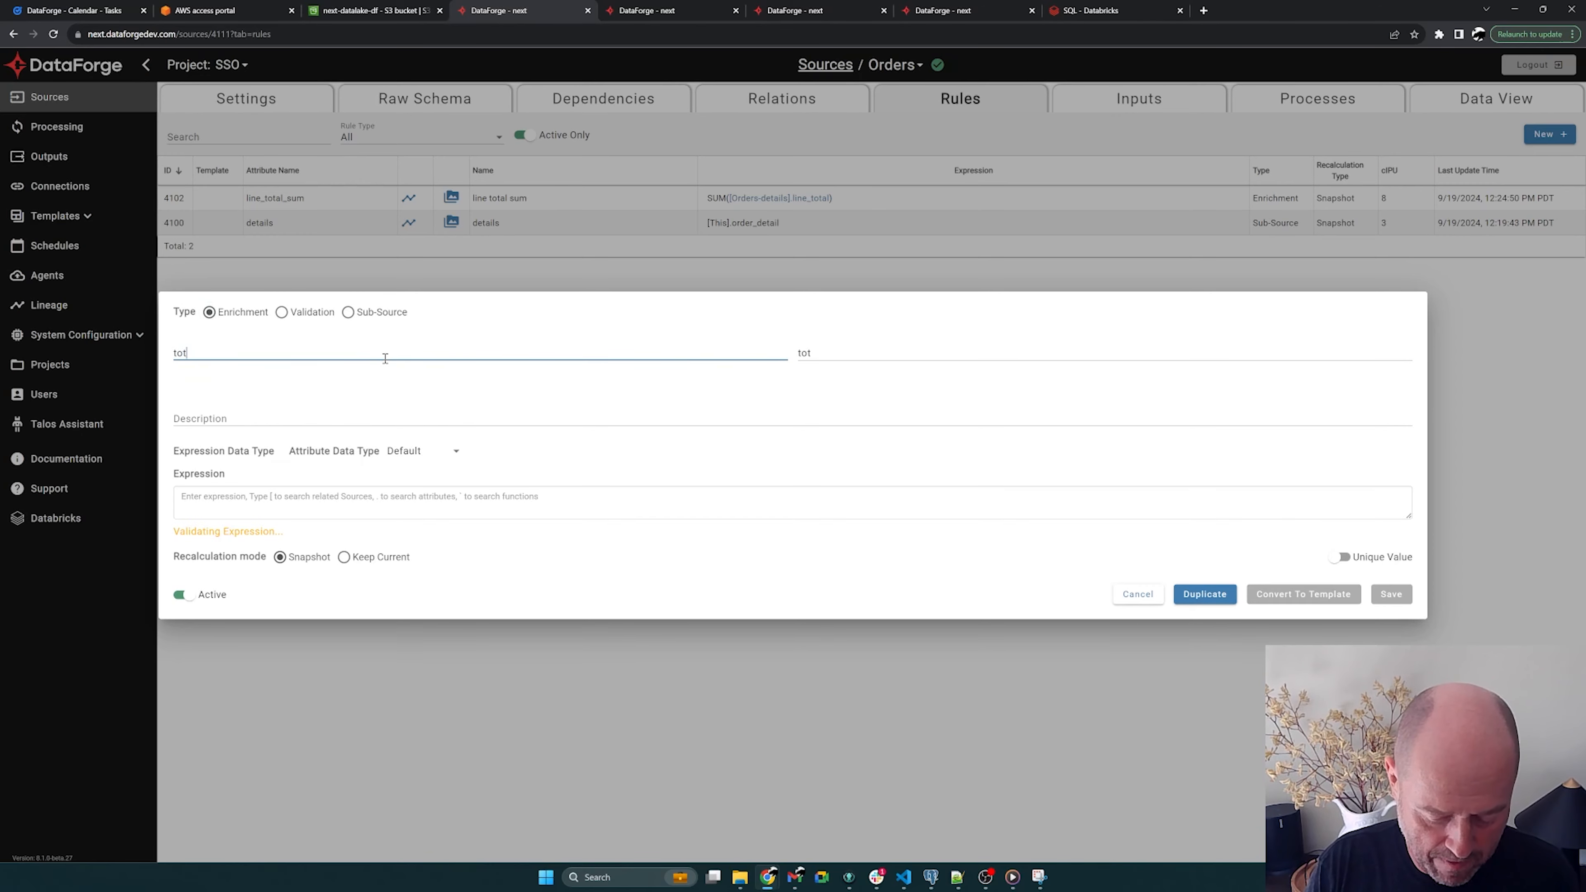
pyautogui.write('al  weight')
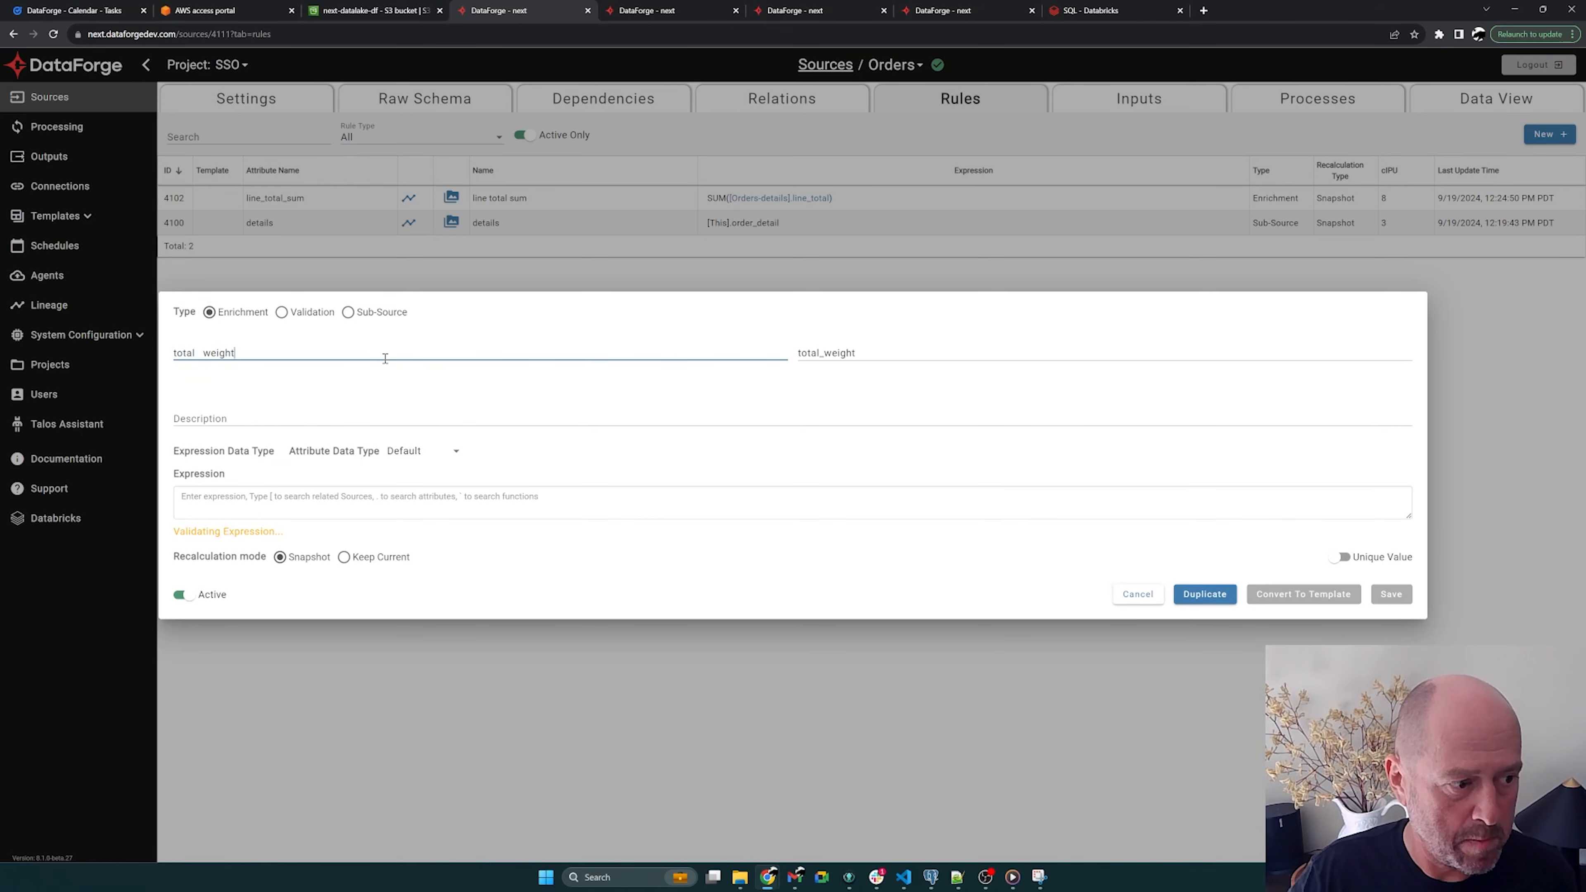
# Step: Set the total weight rule's expression to SUM([Orders-details].weight) and save the rule
pyautogui.click(293, 495)
pyautogui.write('[')
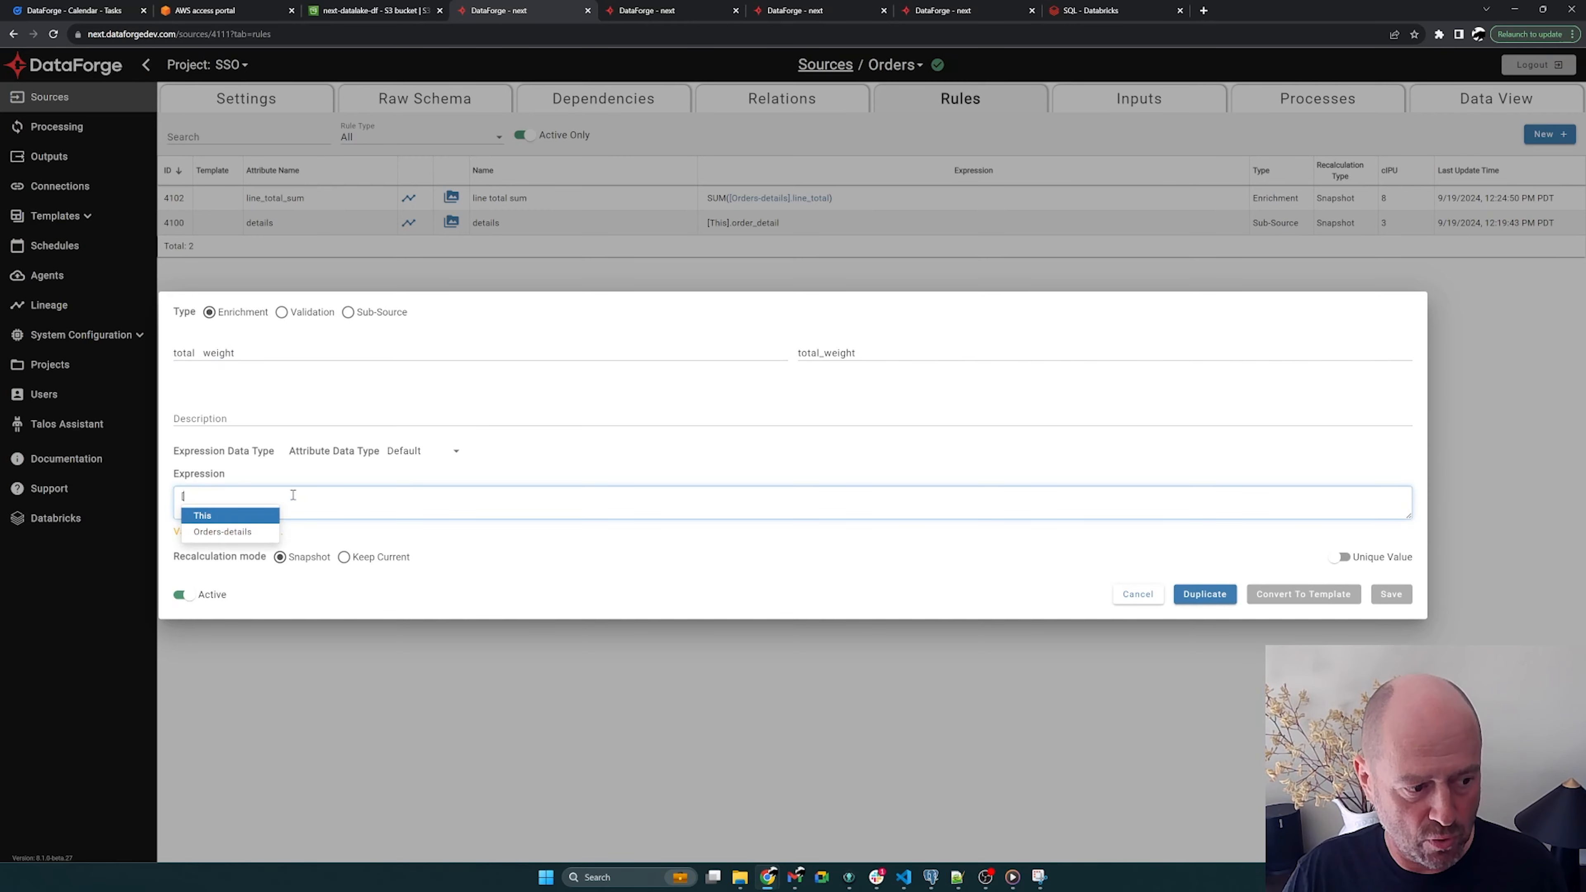
pyautogui.click(252, 530)
pyautogui.write('.')
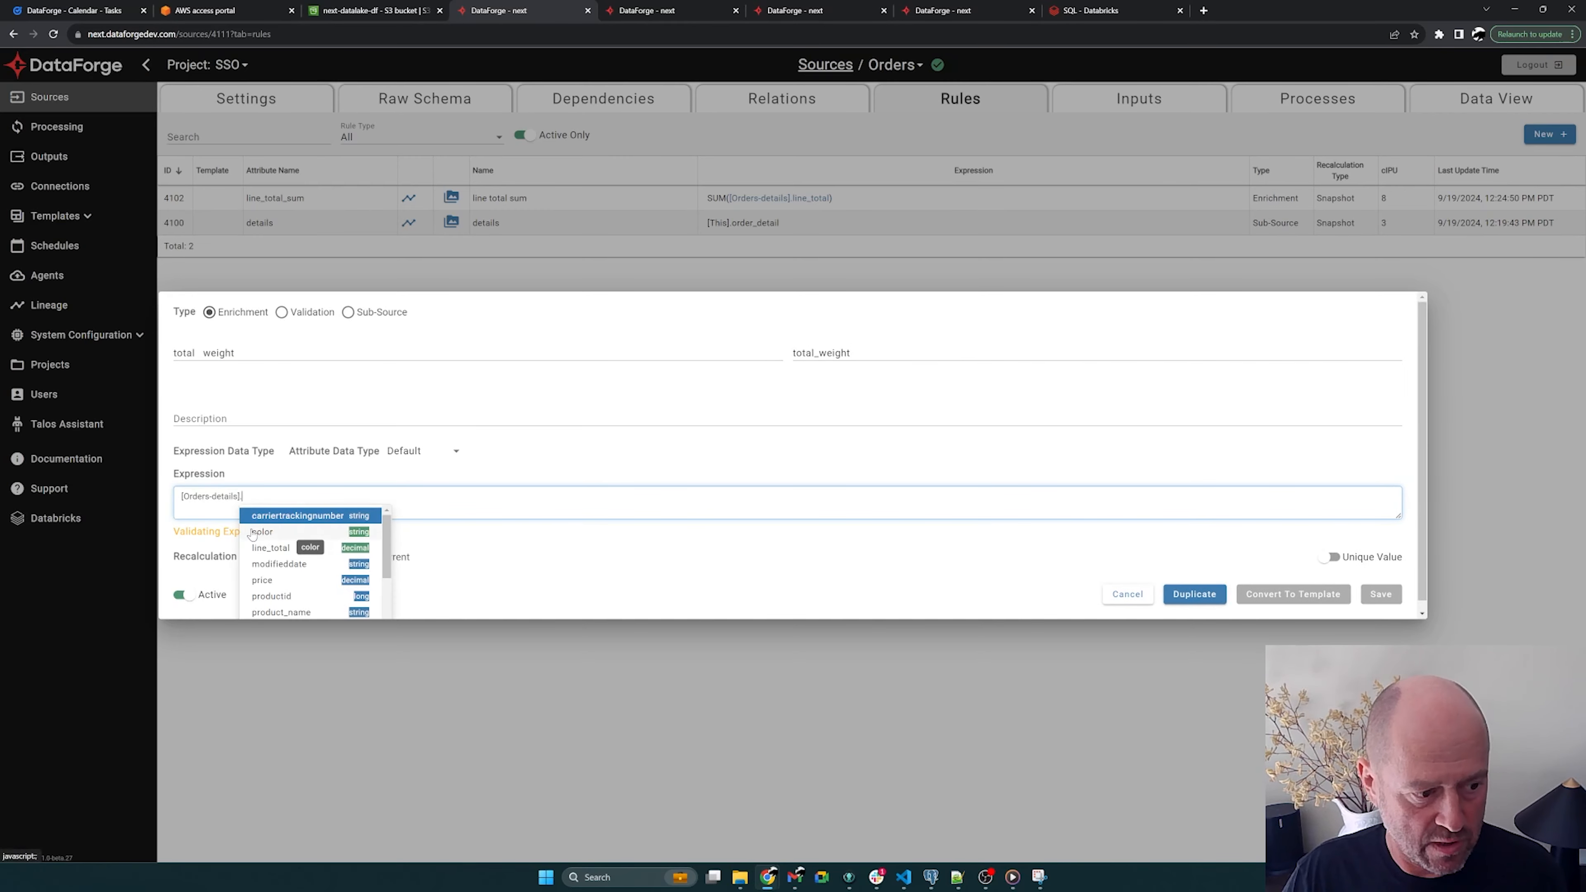
pyautogui.write('w')
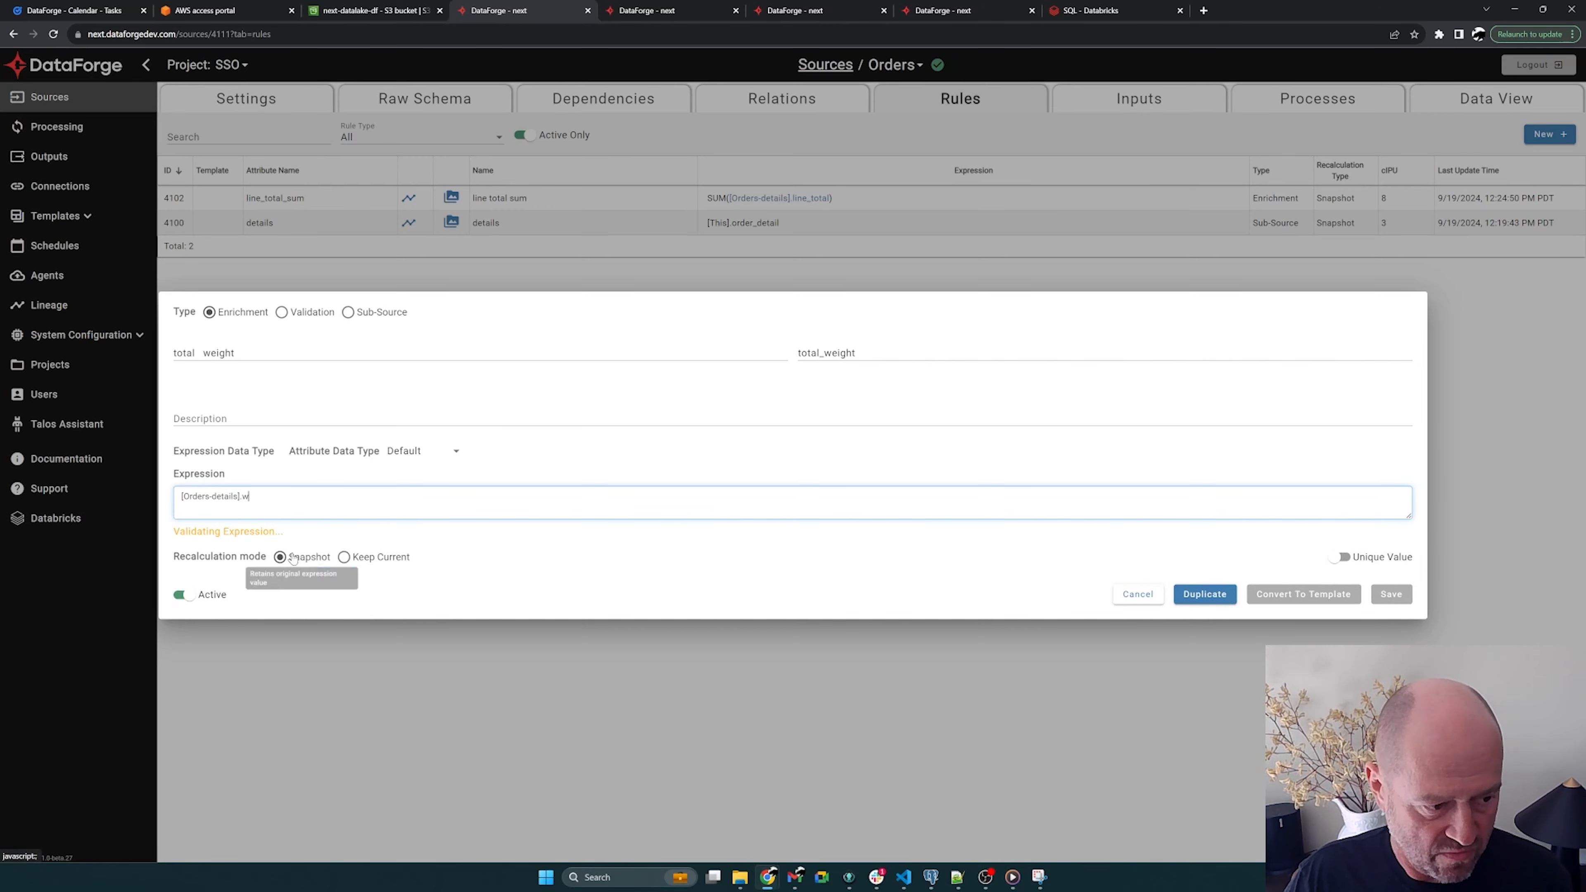
pyautogui.click(309, 516)
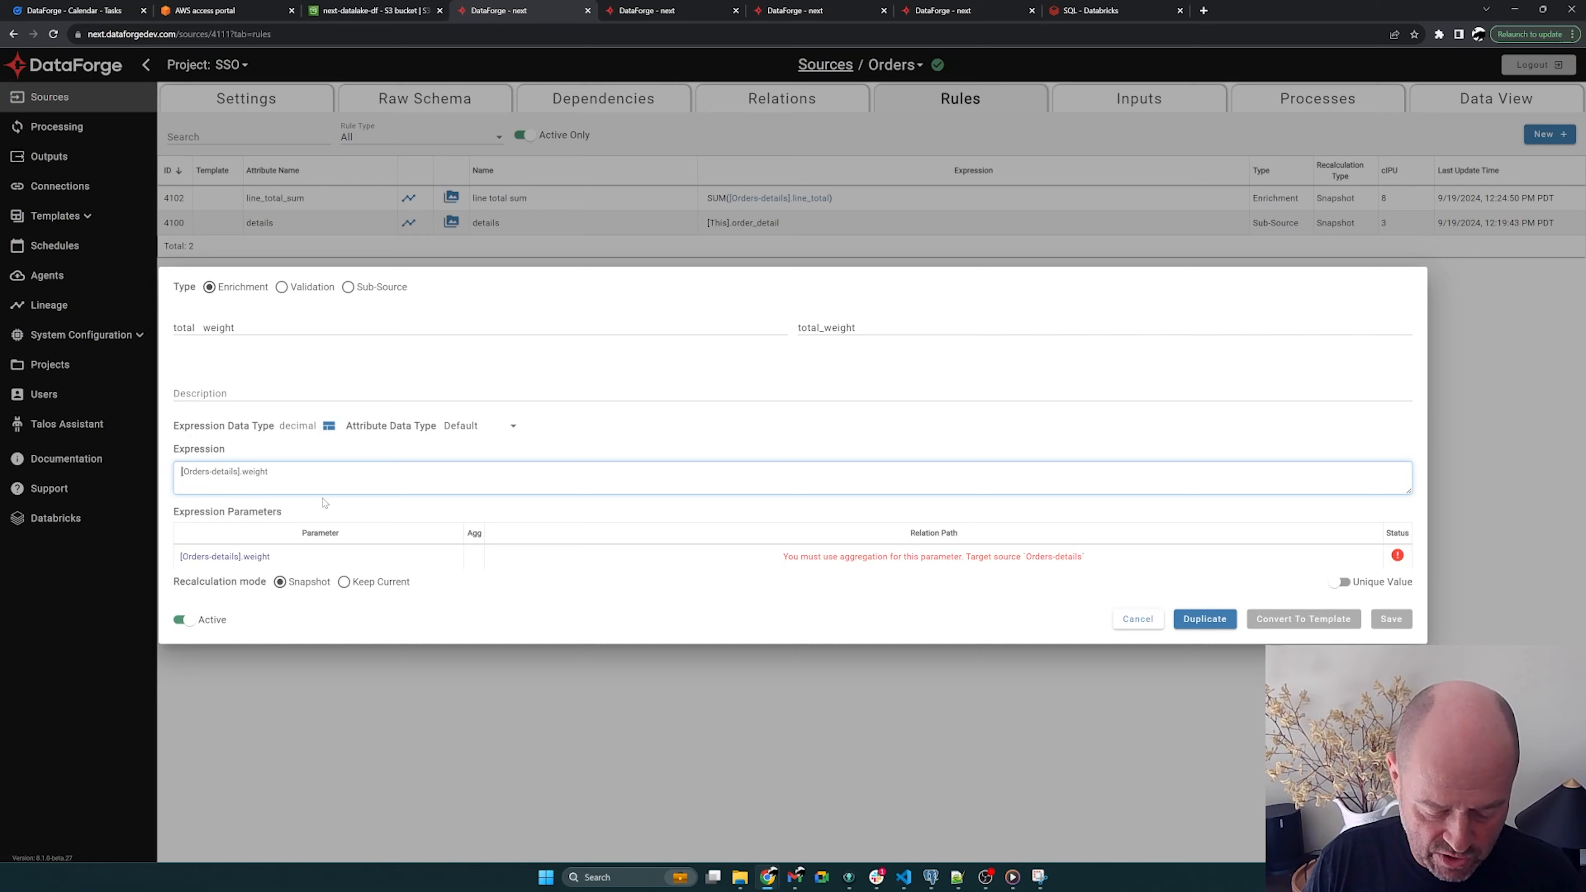
pyautogui.write('SUM(')
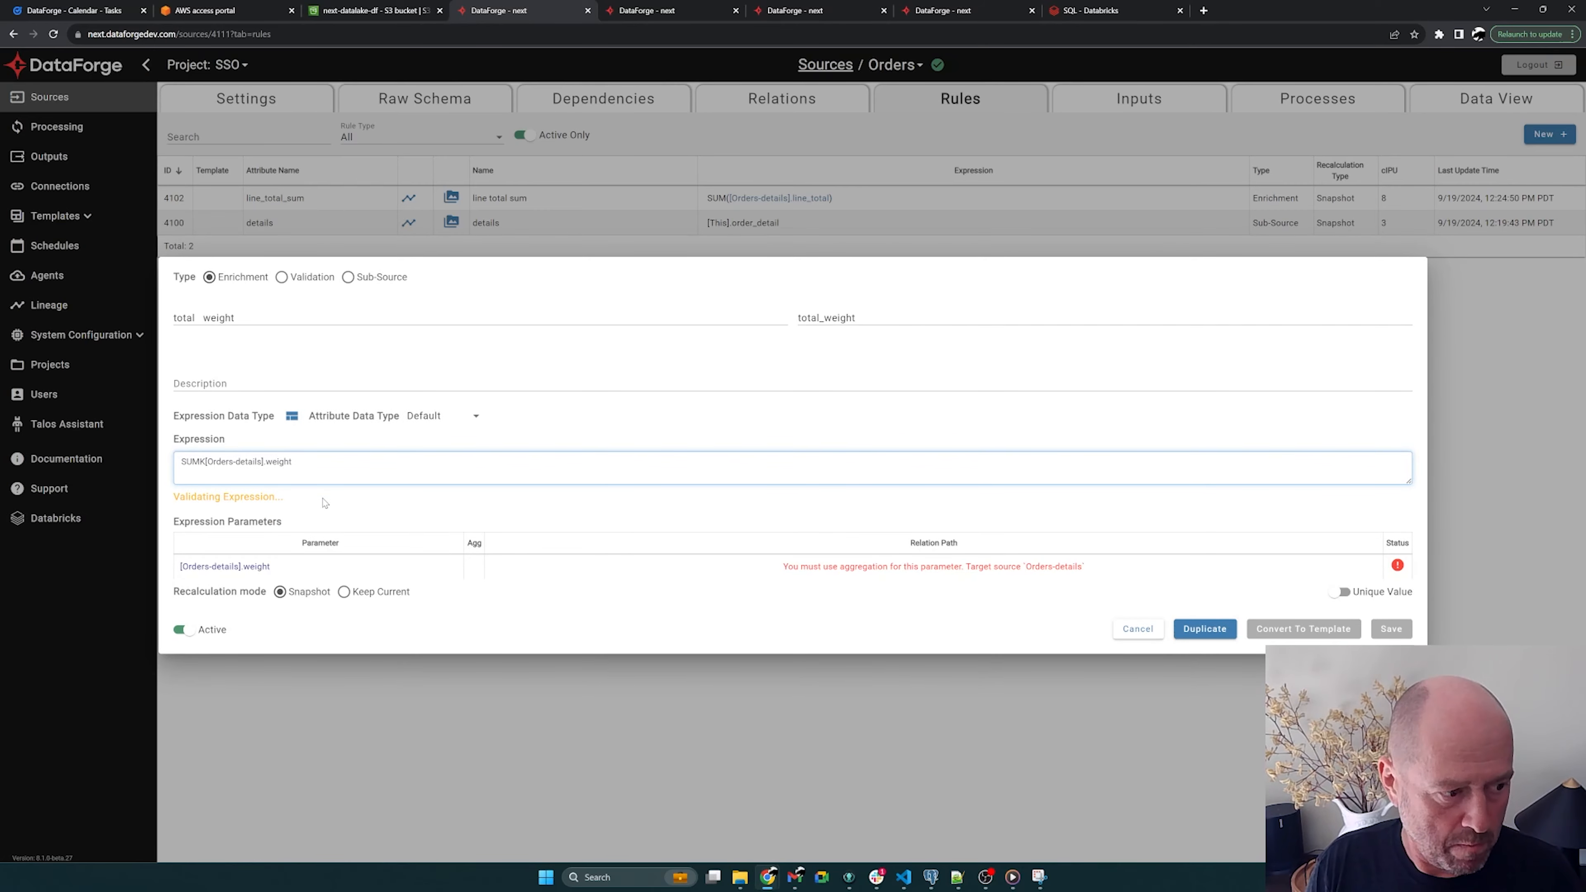
pyautogui.press('BackSpace')
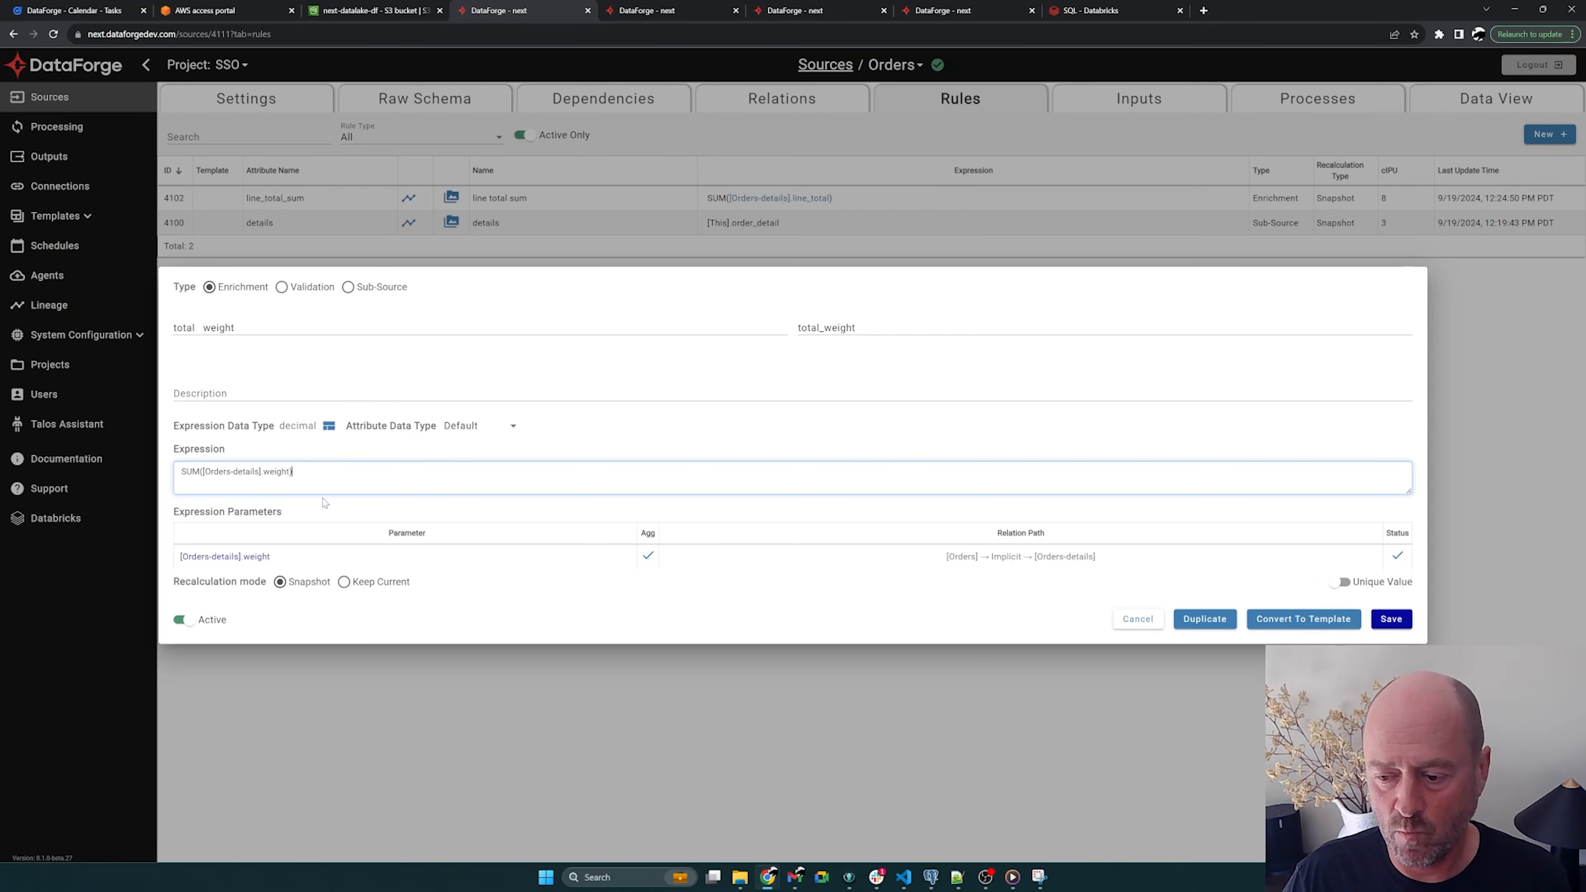
pyautogui.click(1391, 618)
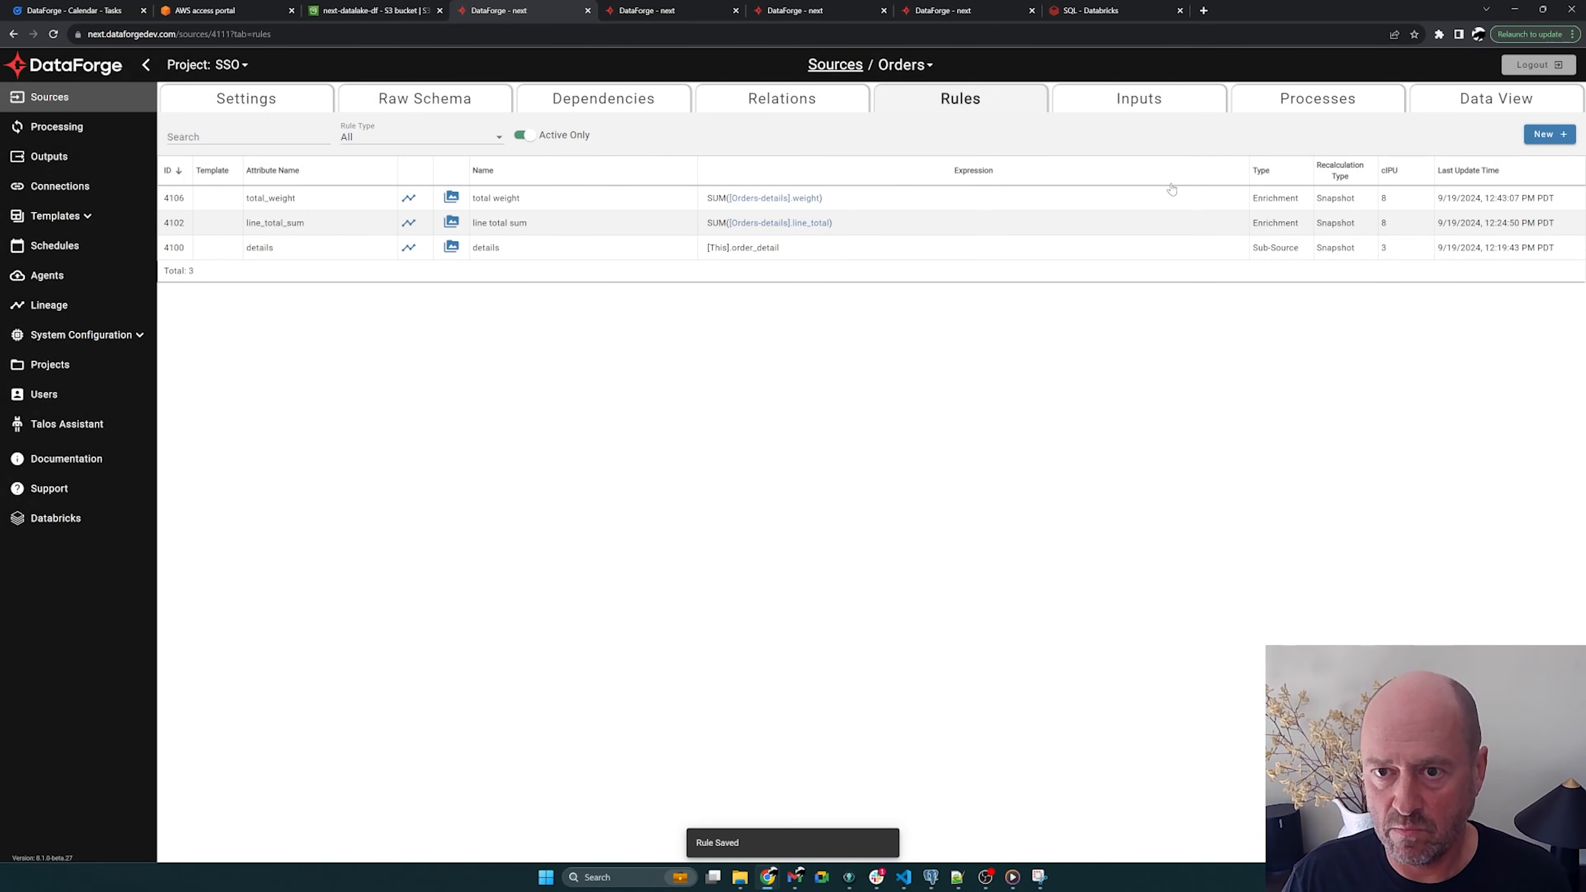
# Step: Recalculate all rules for the Orders source's inputs, and bring up the table relationship diagram in Snipping Tool
pyautogui.click(1175, 97)
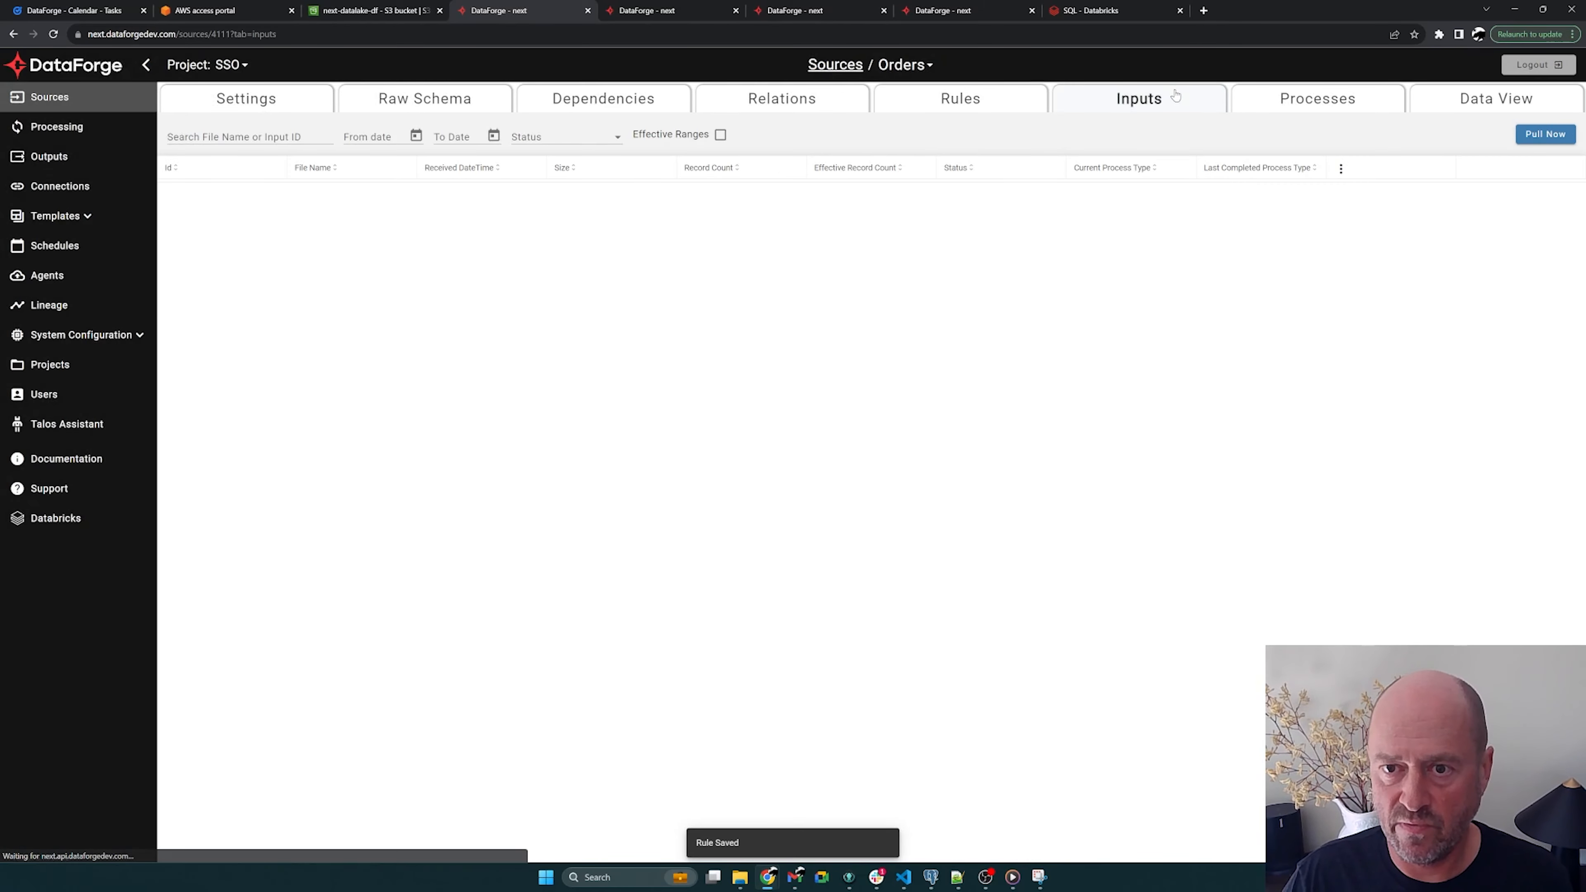
pyautogui.click(1340, 168)
pyautogui.click(1349, 195)
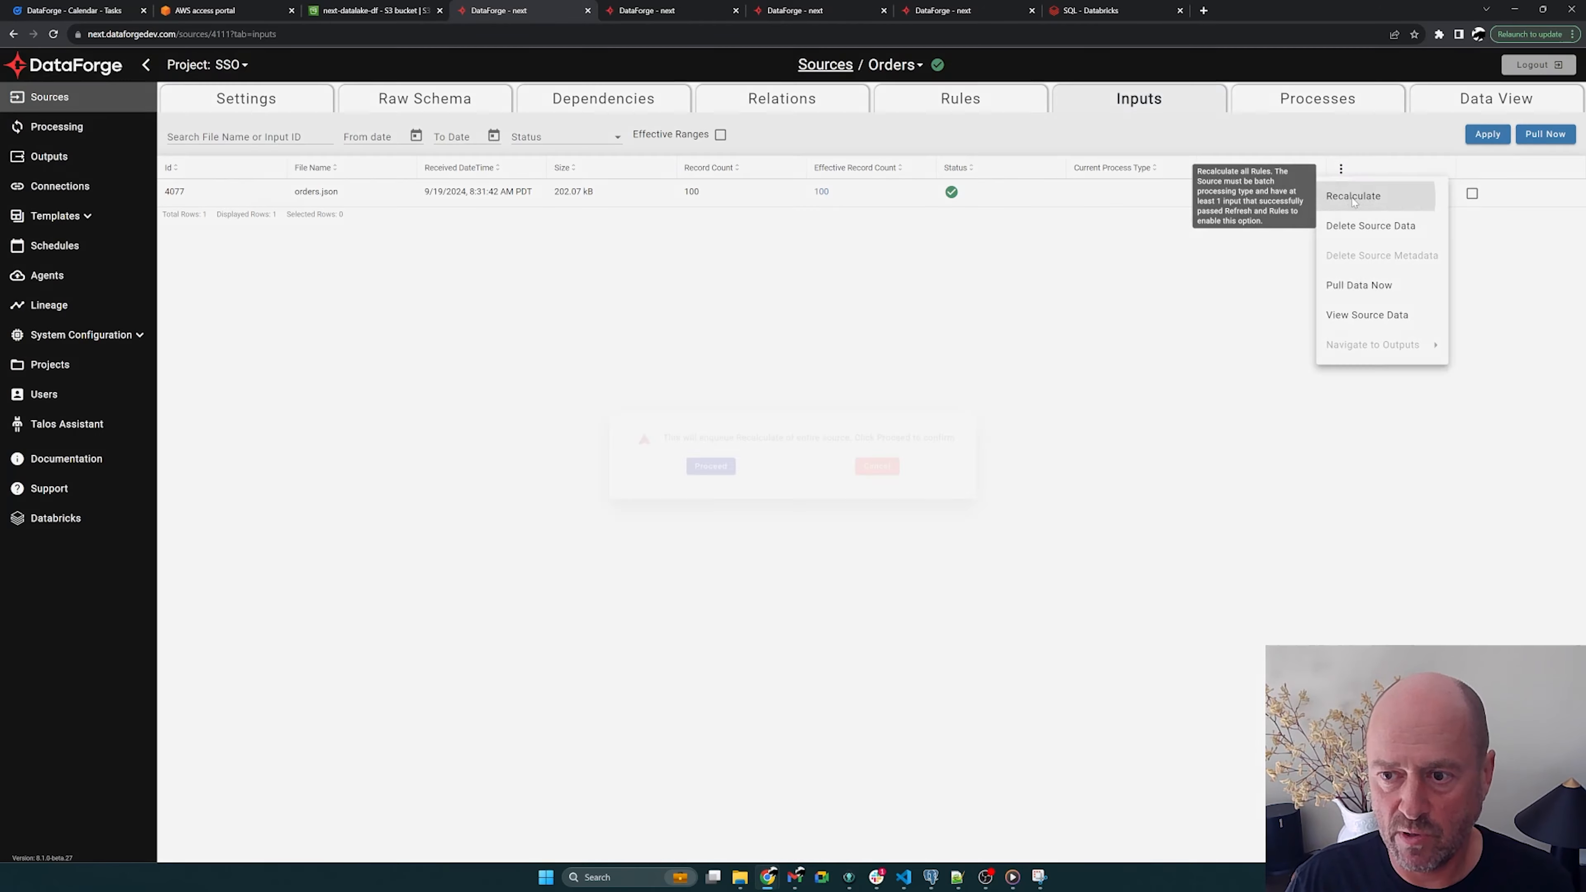
pyautogui.click(707, 470)
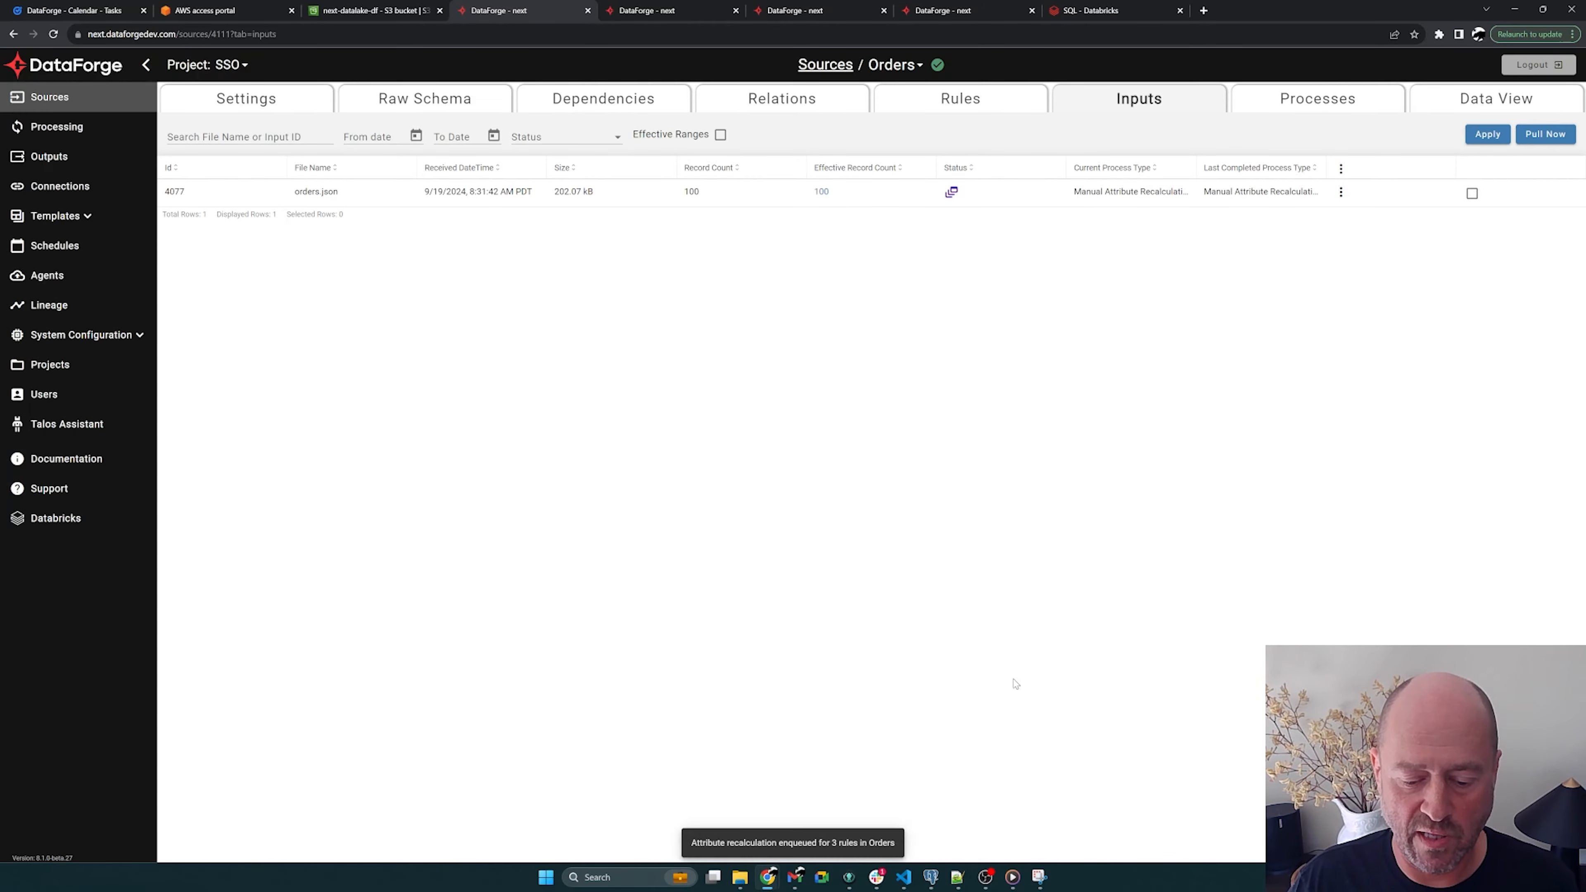
pyautogui.click(1040, 876)
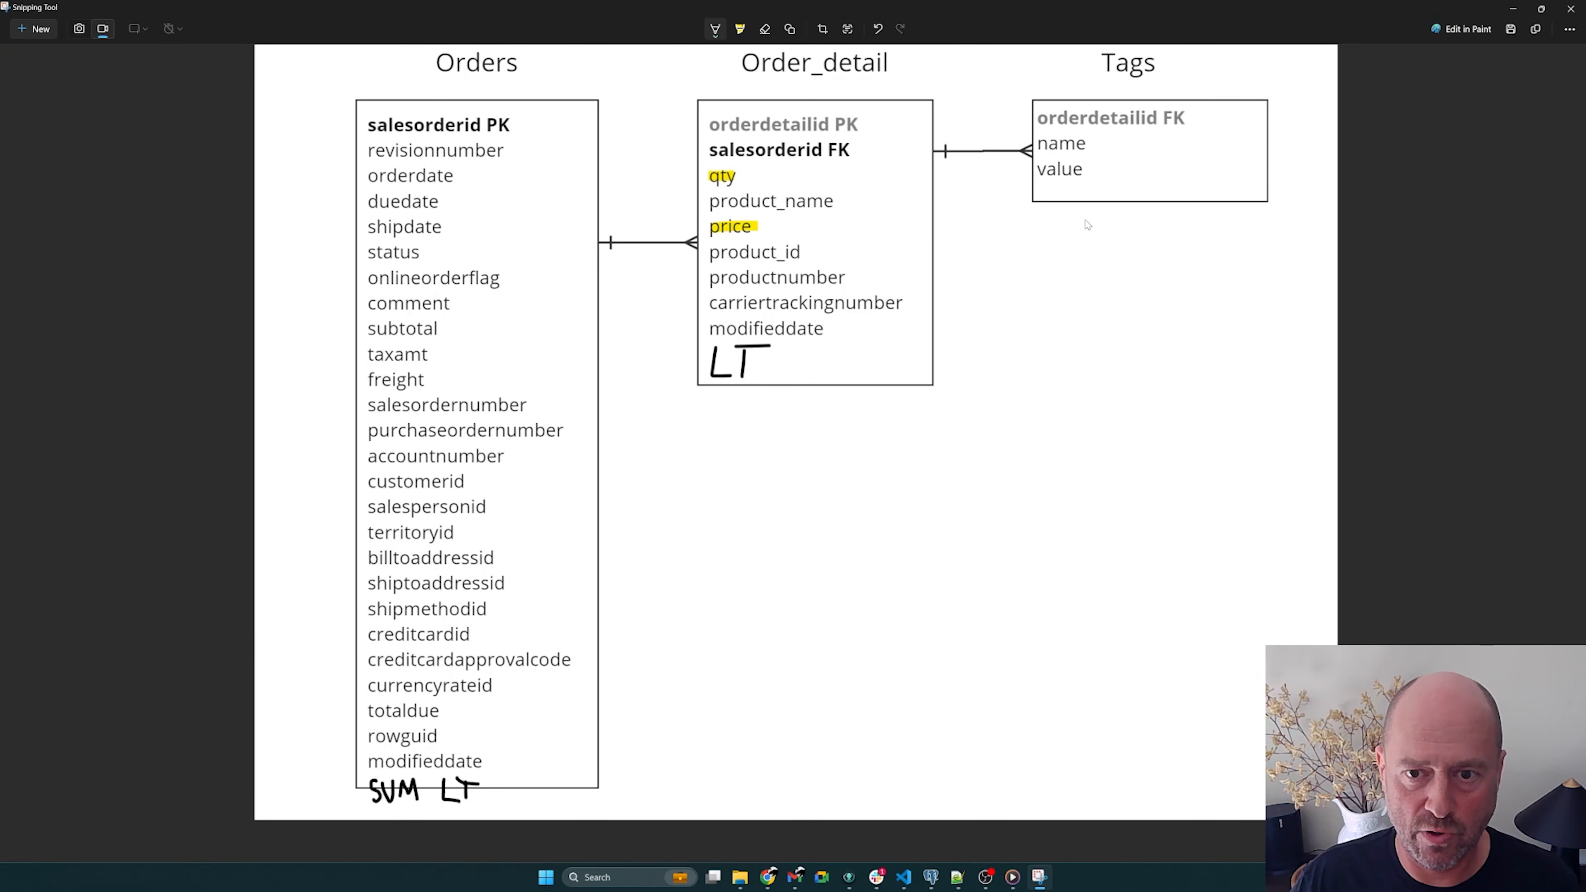
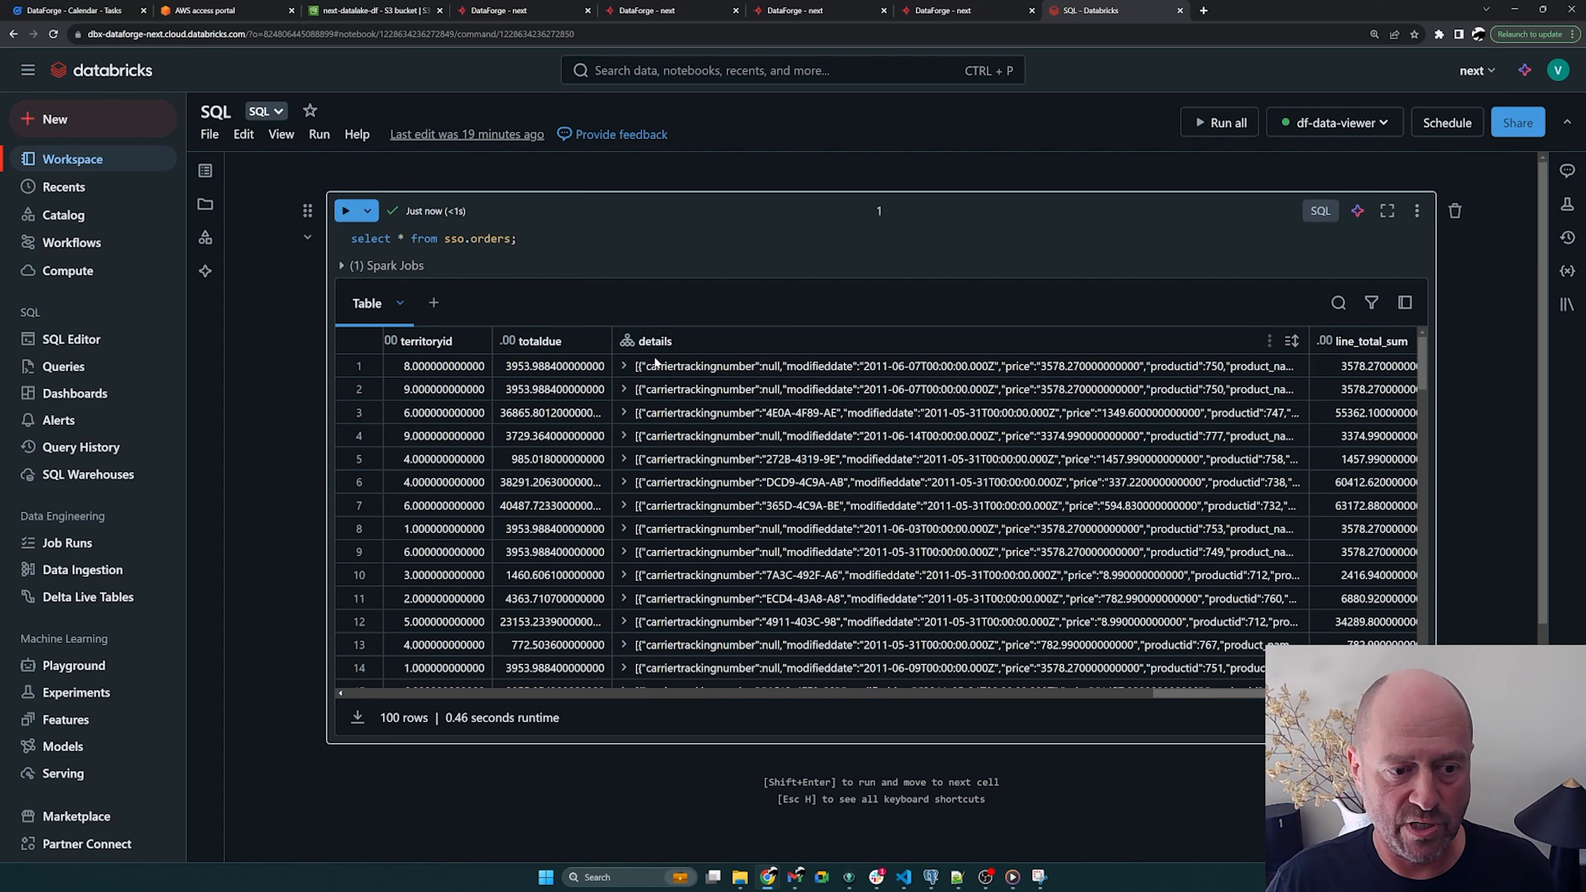
# Step: In the Databricks sso.orders results, expand the first row's details array and examine its color and weight attributes and the total_weight column
pyautogui.click(623, 366)
pyautogui.click(645, 386)
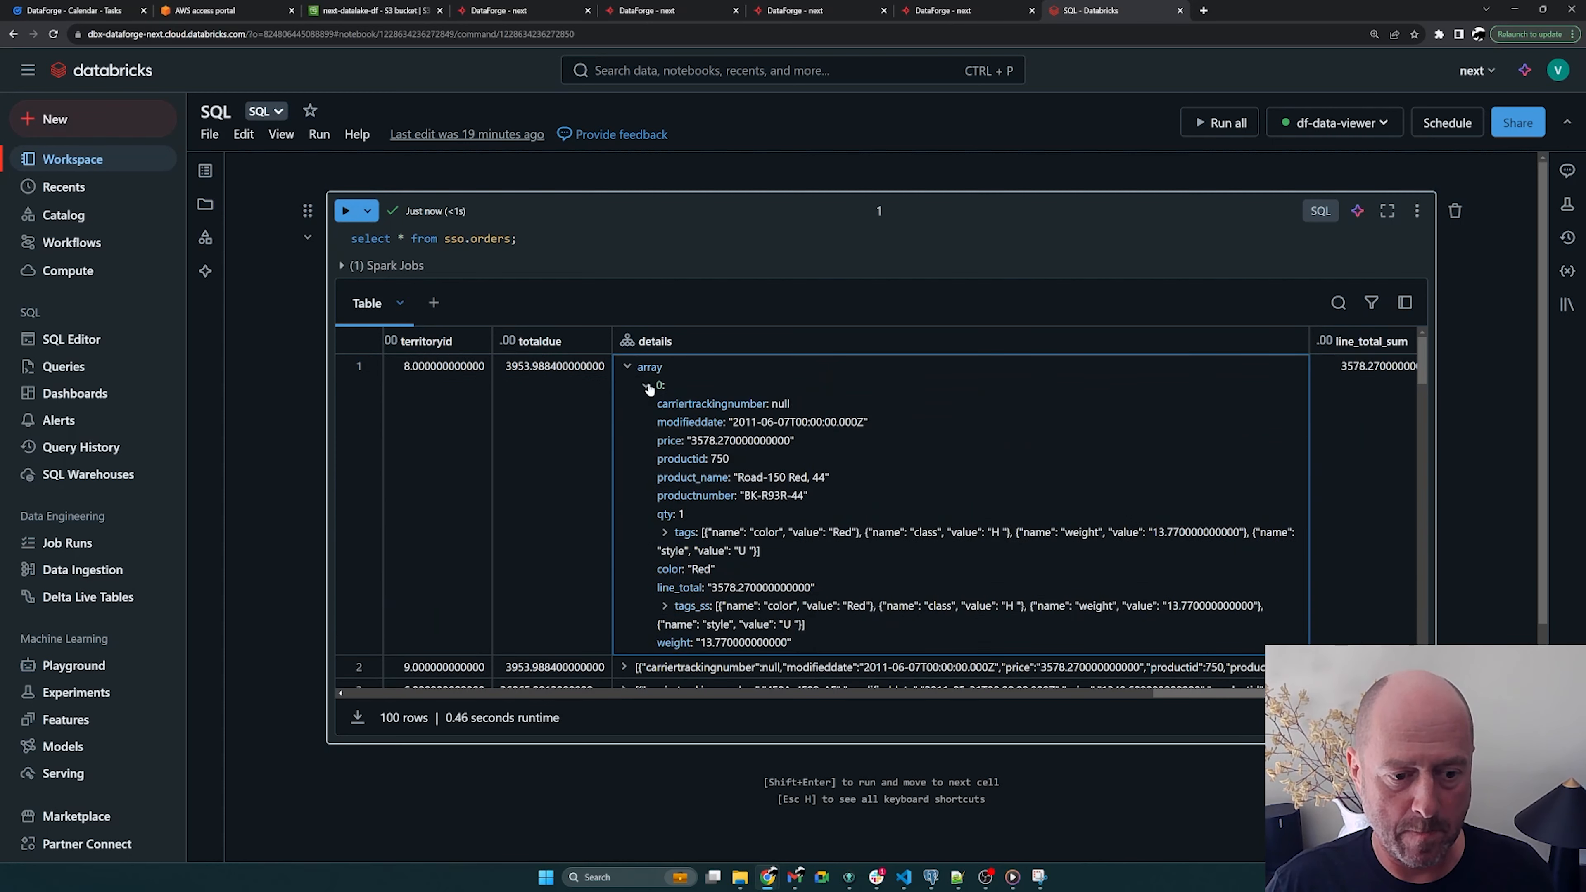
pyautogui.scroll(-1, 655, 388)
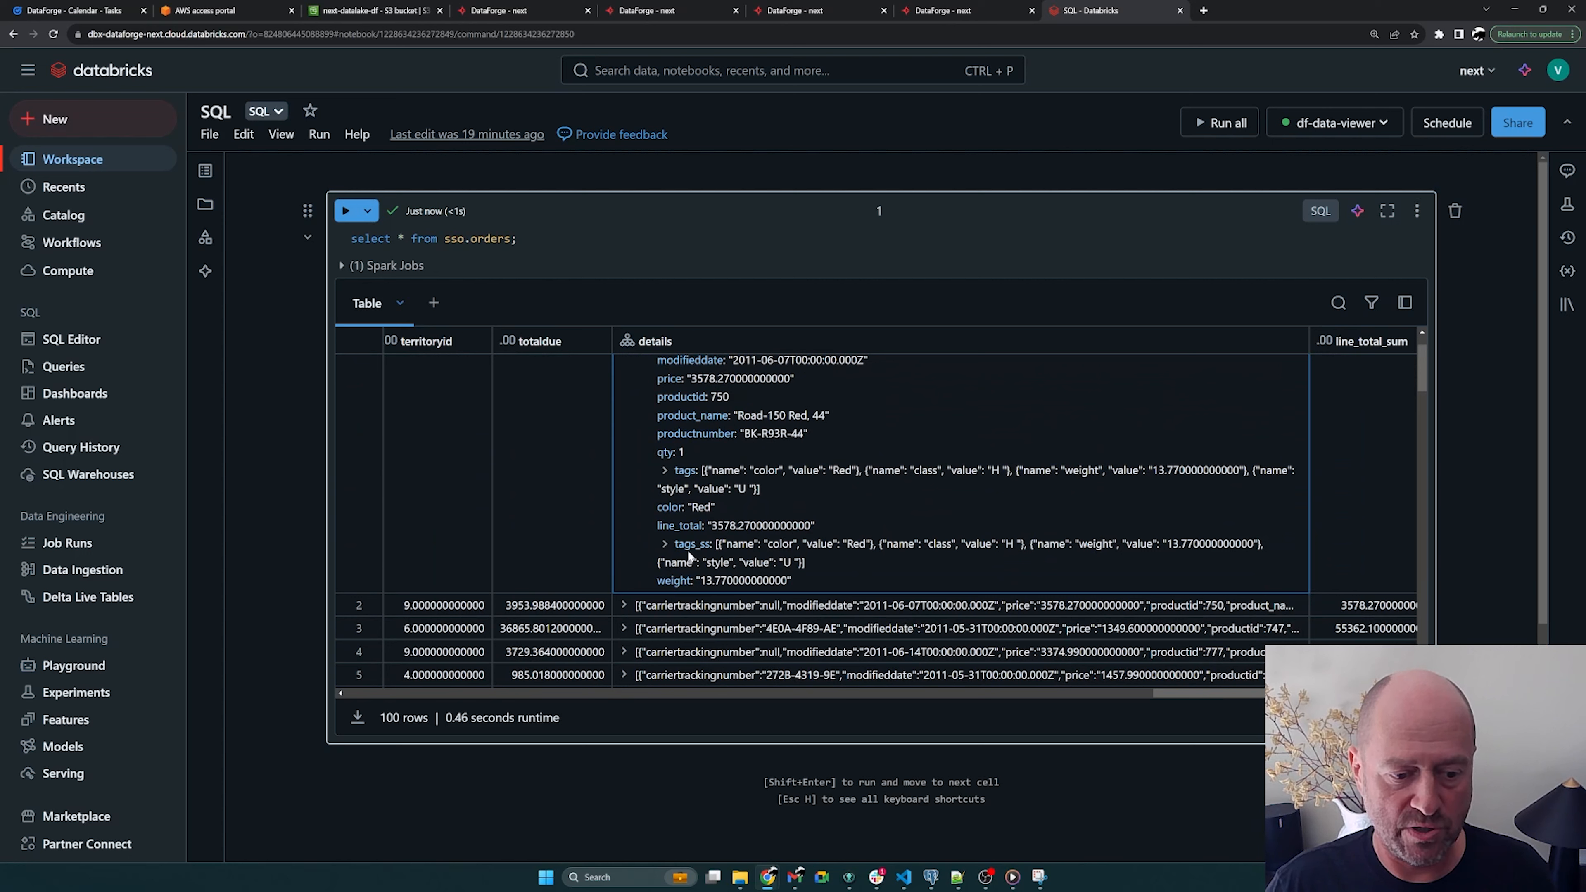
pyautogui.moveTo(657, 508); pyautogui.dragTo(721, 510)
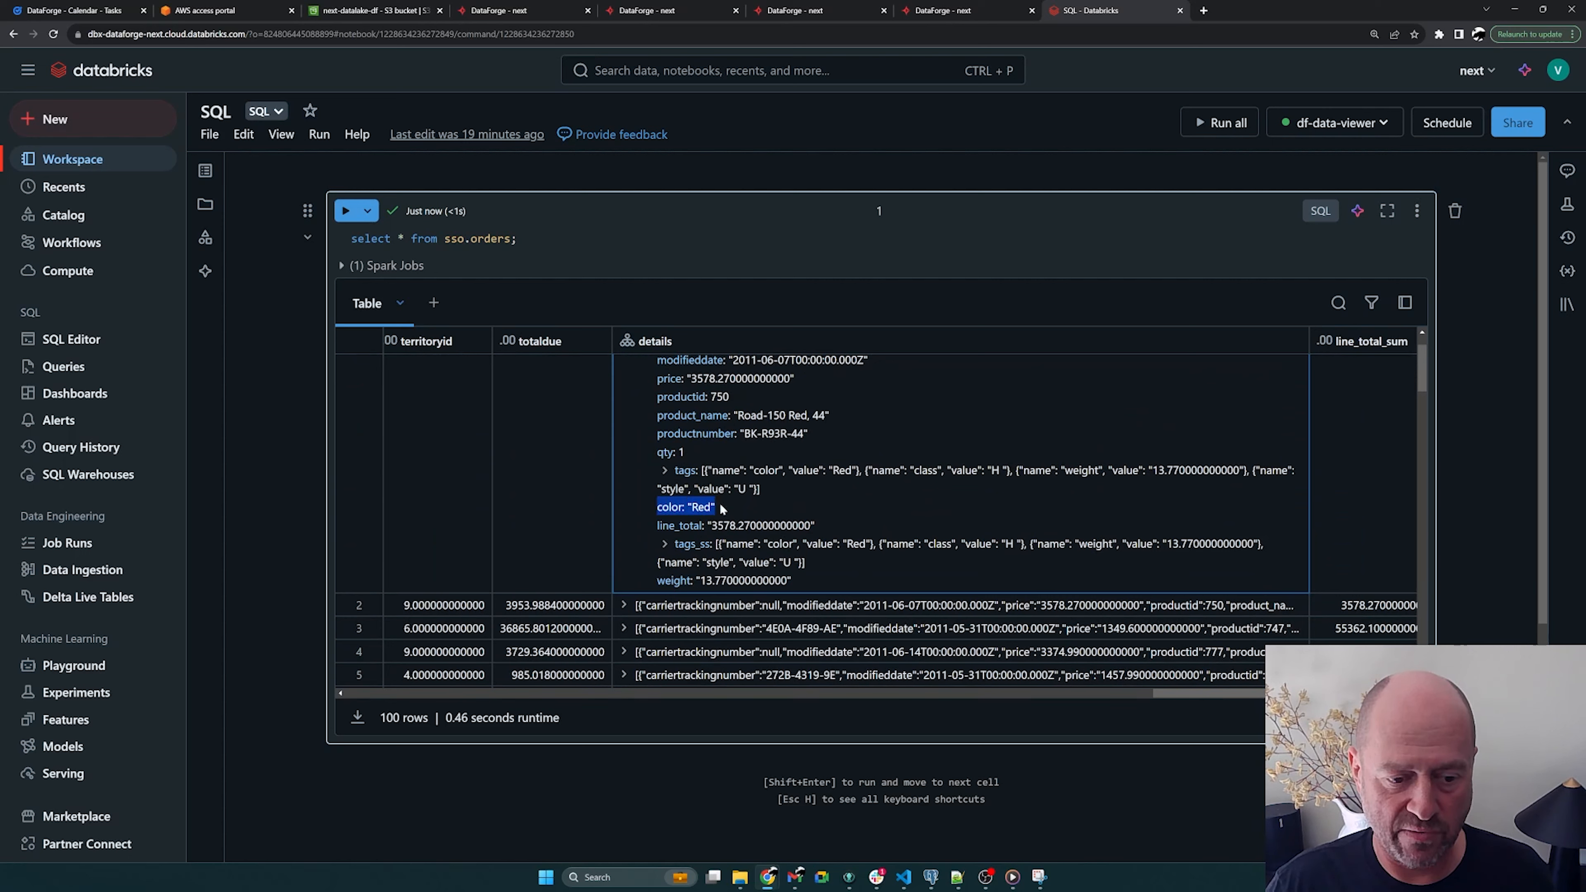
pyautogui.moveTo(656, 581); pyautogui.dragTo(787, 573)
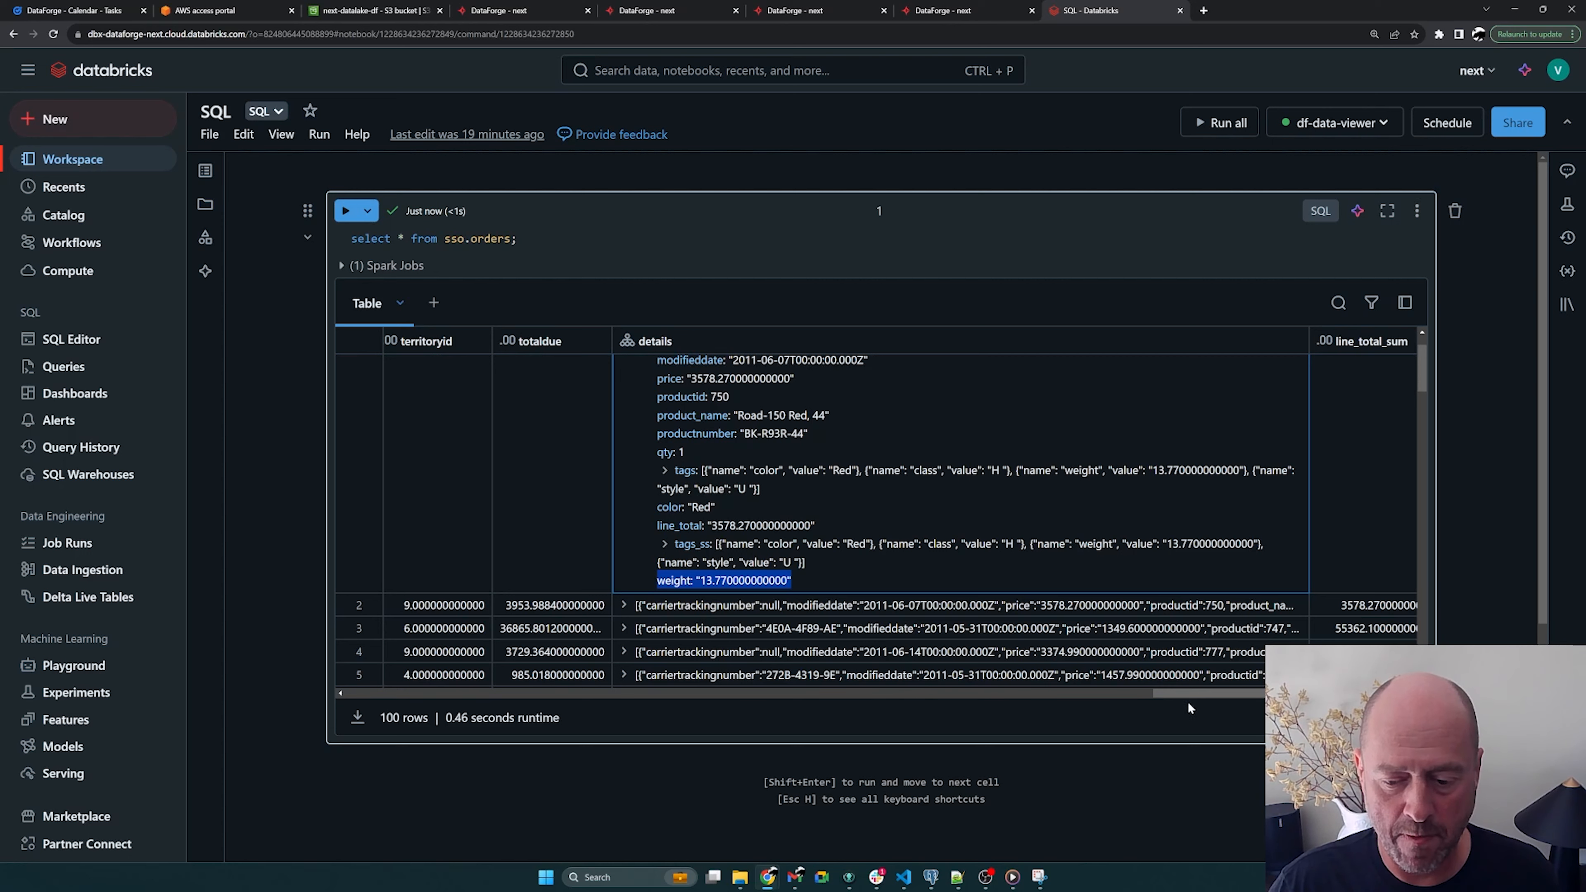
pyautogui.moveTo(1200, 691); pyautogui.dragTo(1251, 692)
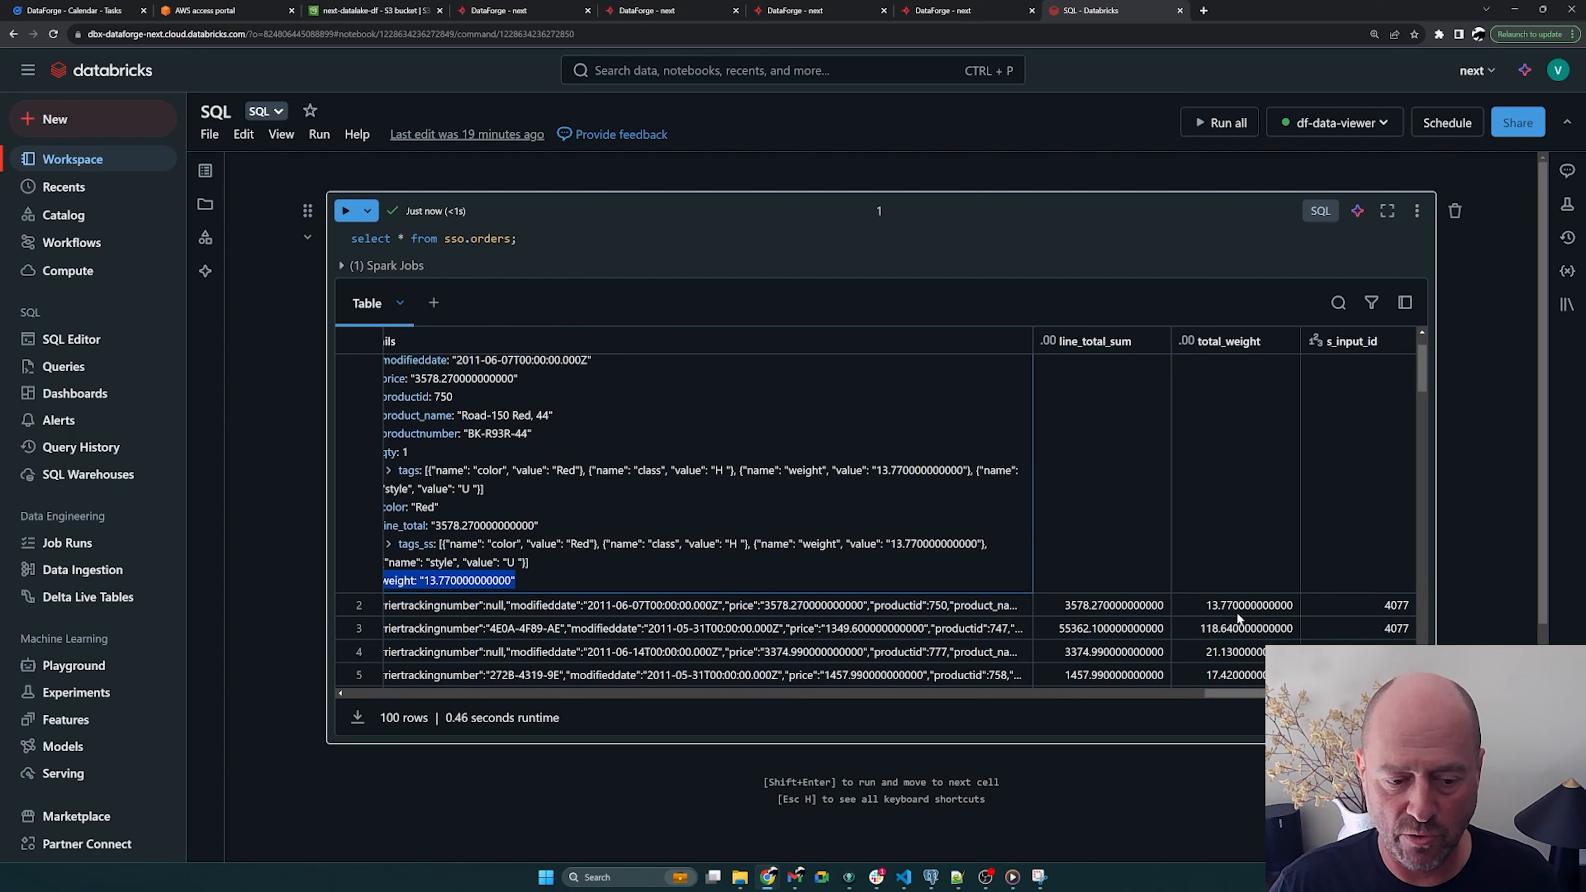
pyautogui.scroll(1, 1235, 517)
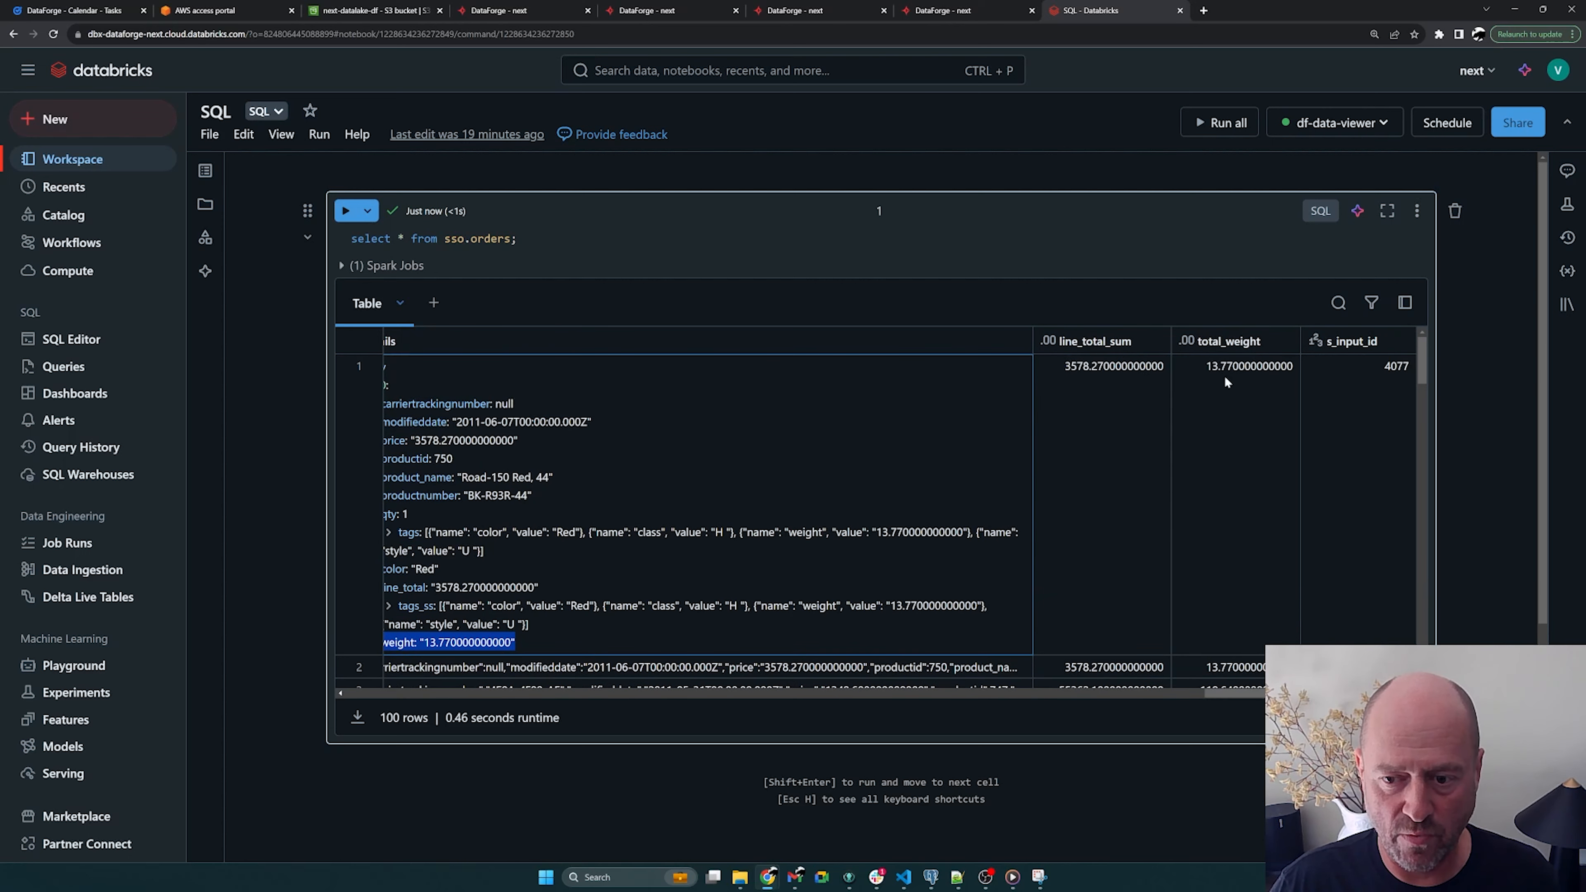
pyautogui.click(1218, 363)
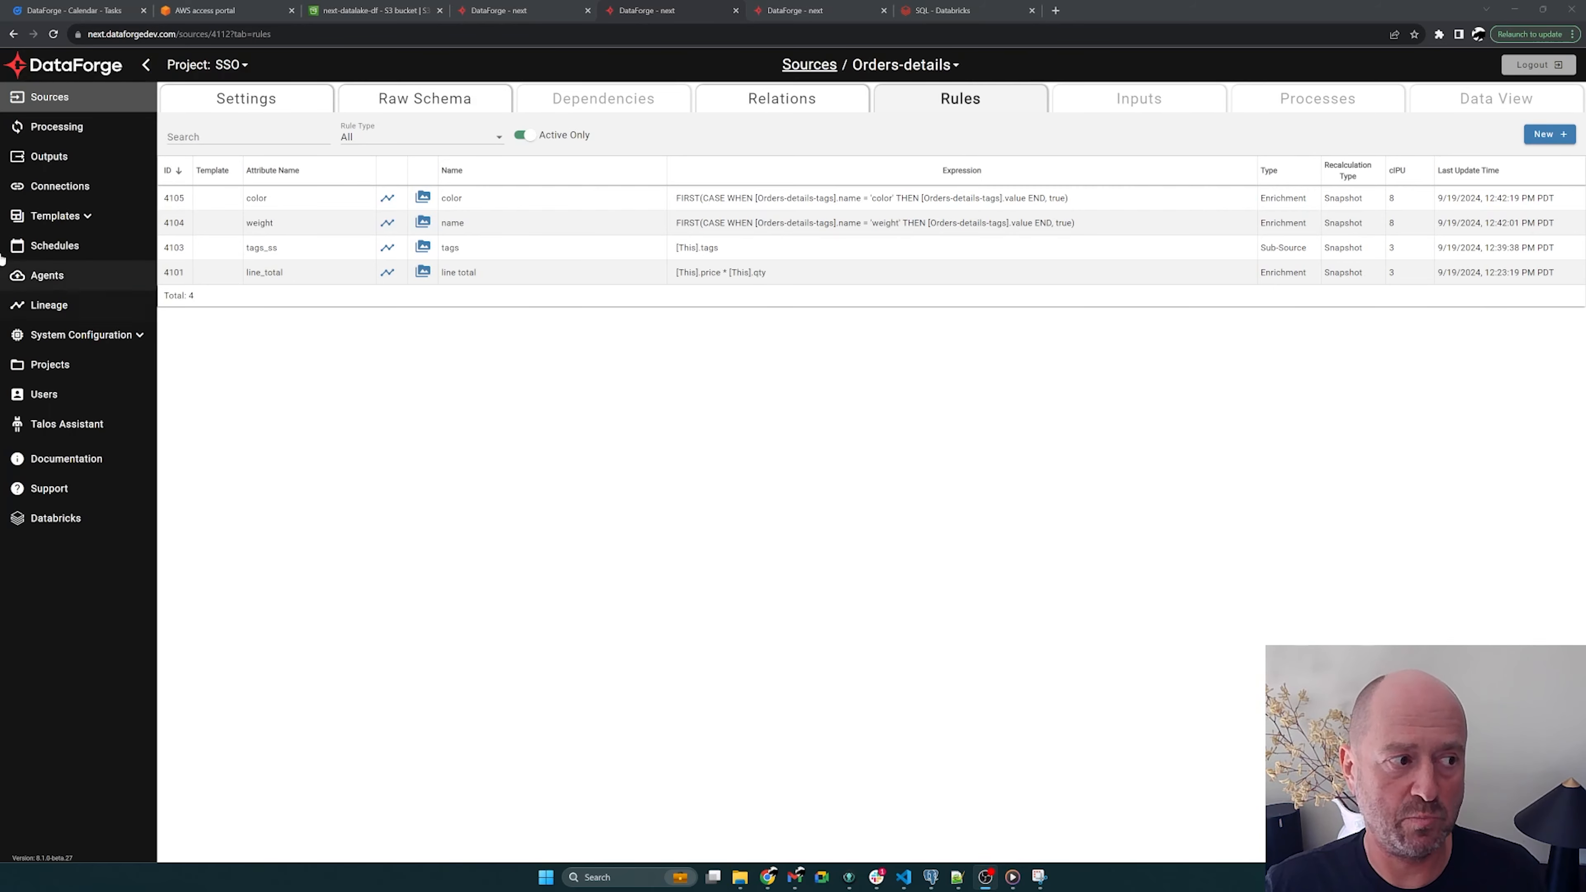
# Step: Start a new output in DataForge's SSO project and name it Order details
pyautogui.click(49, 156)
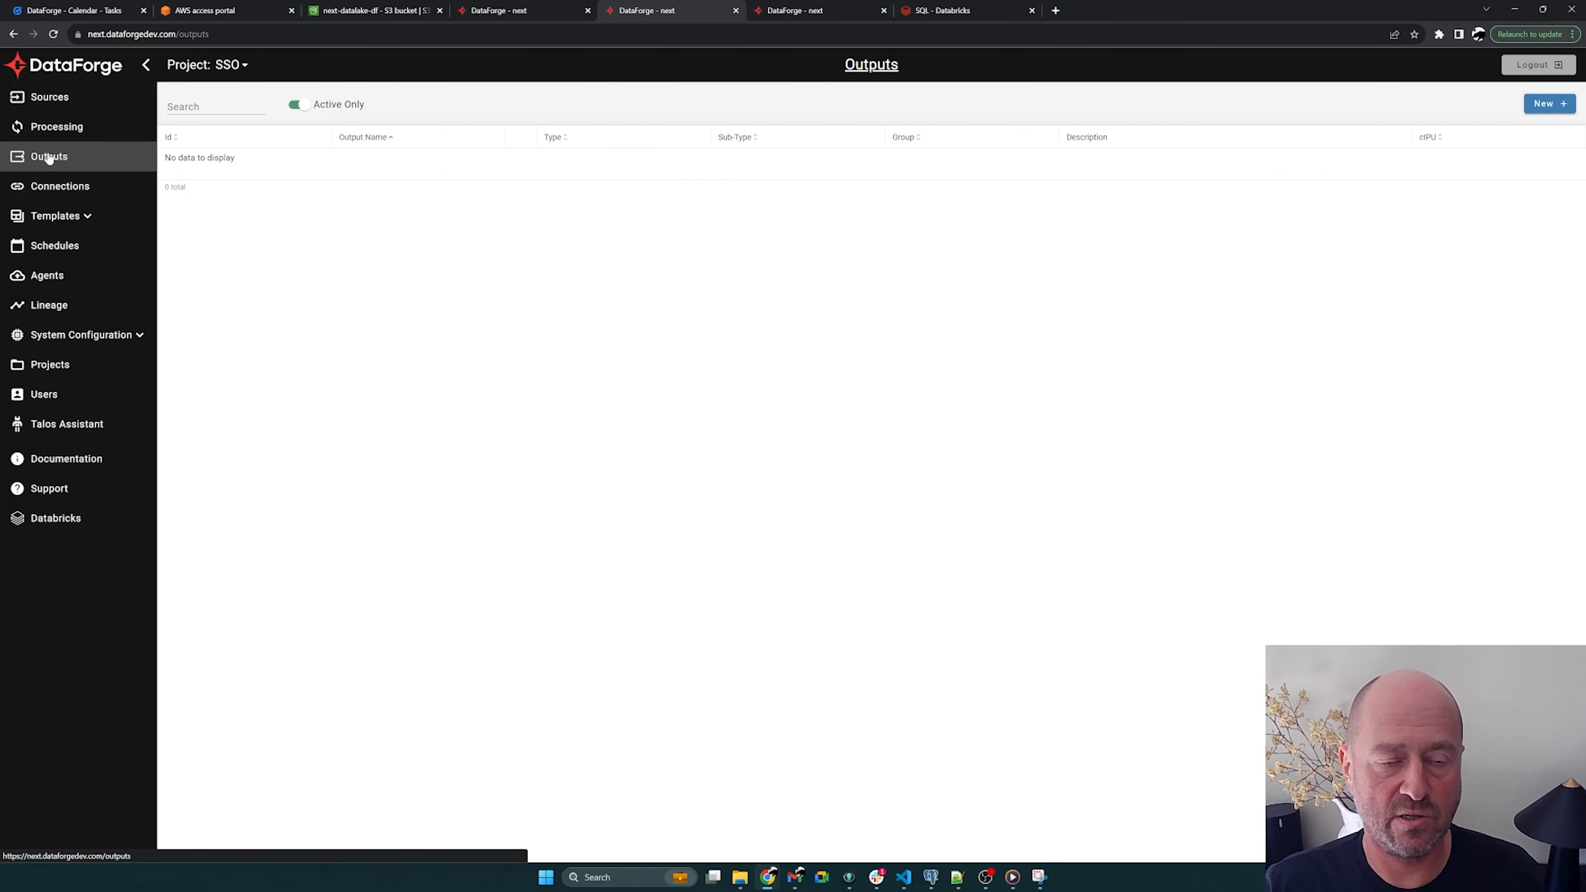
pyautogui.click(1543, 103)
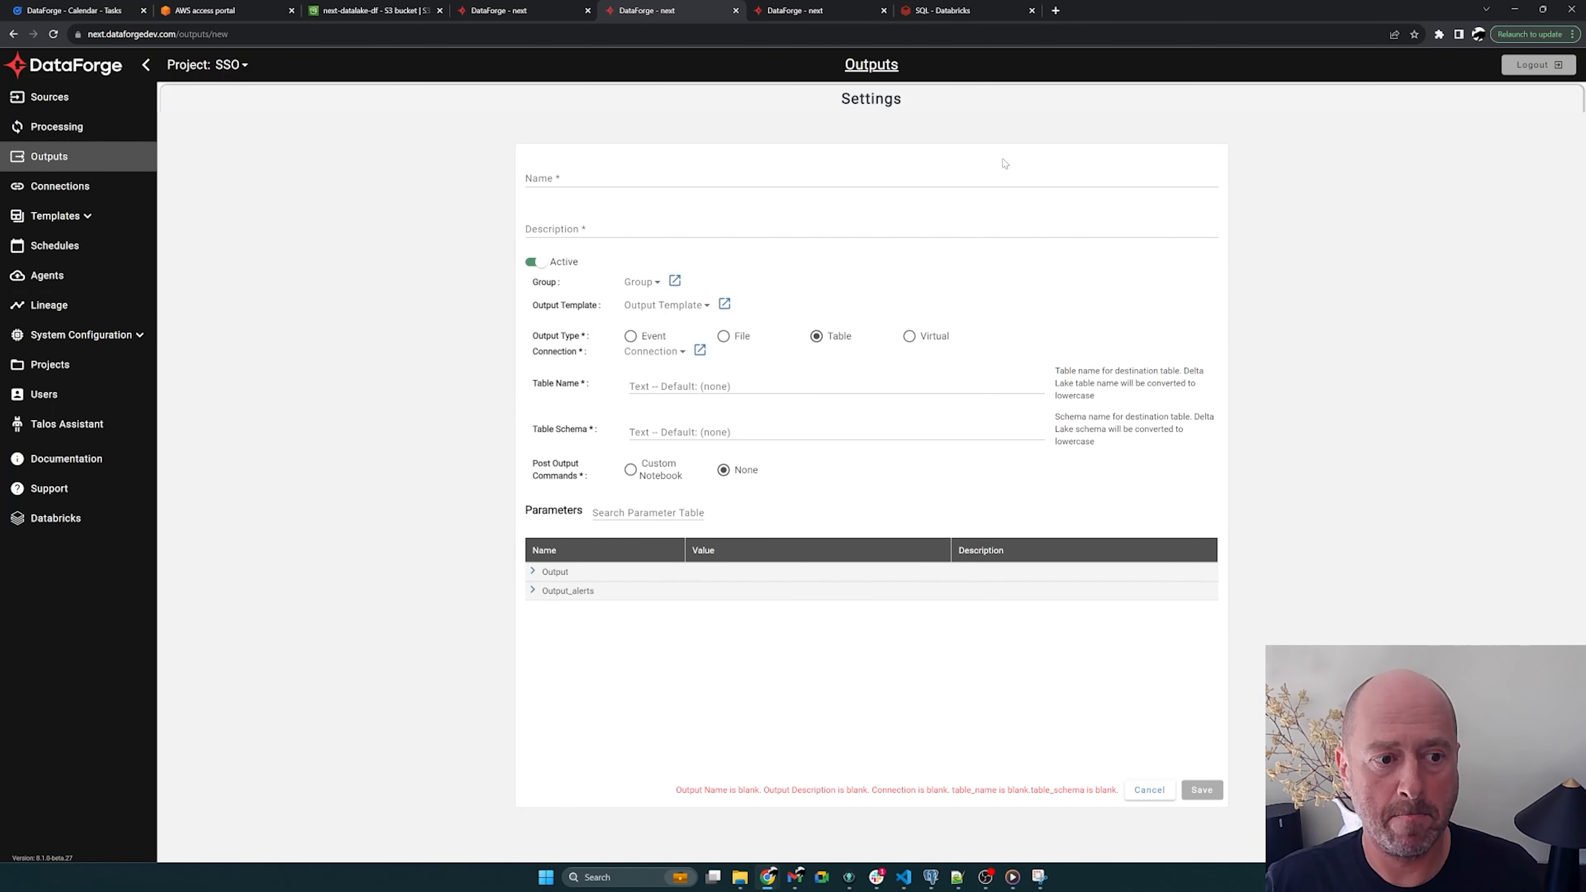
pyautogui.click(633, 175)
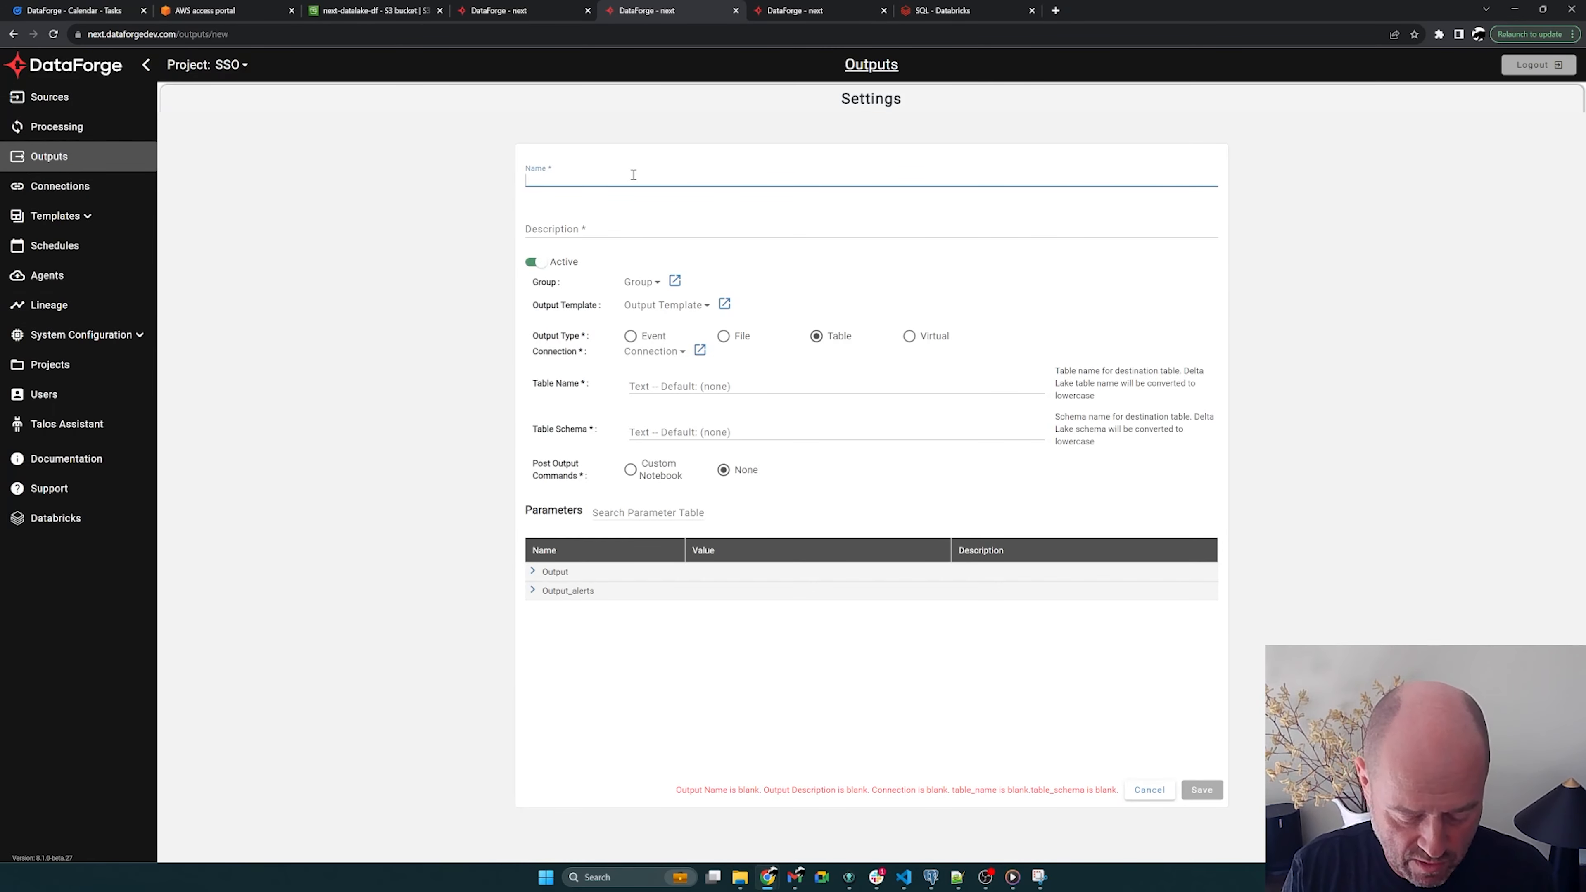
pyautogui.write('Order details')
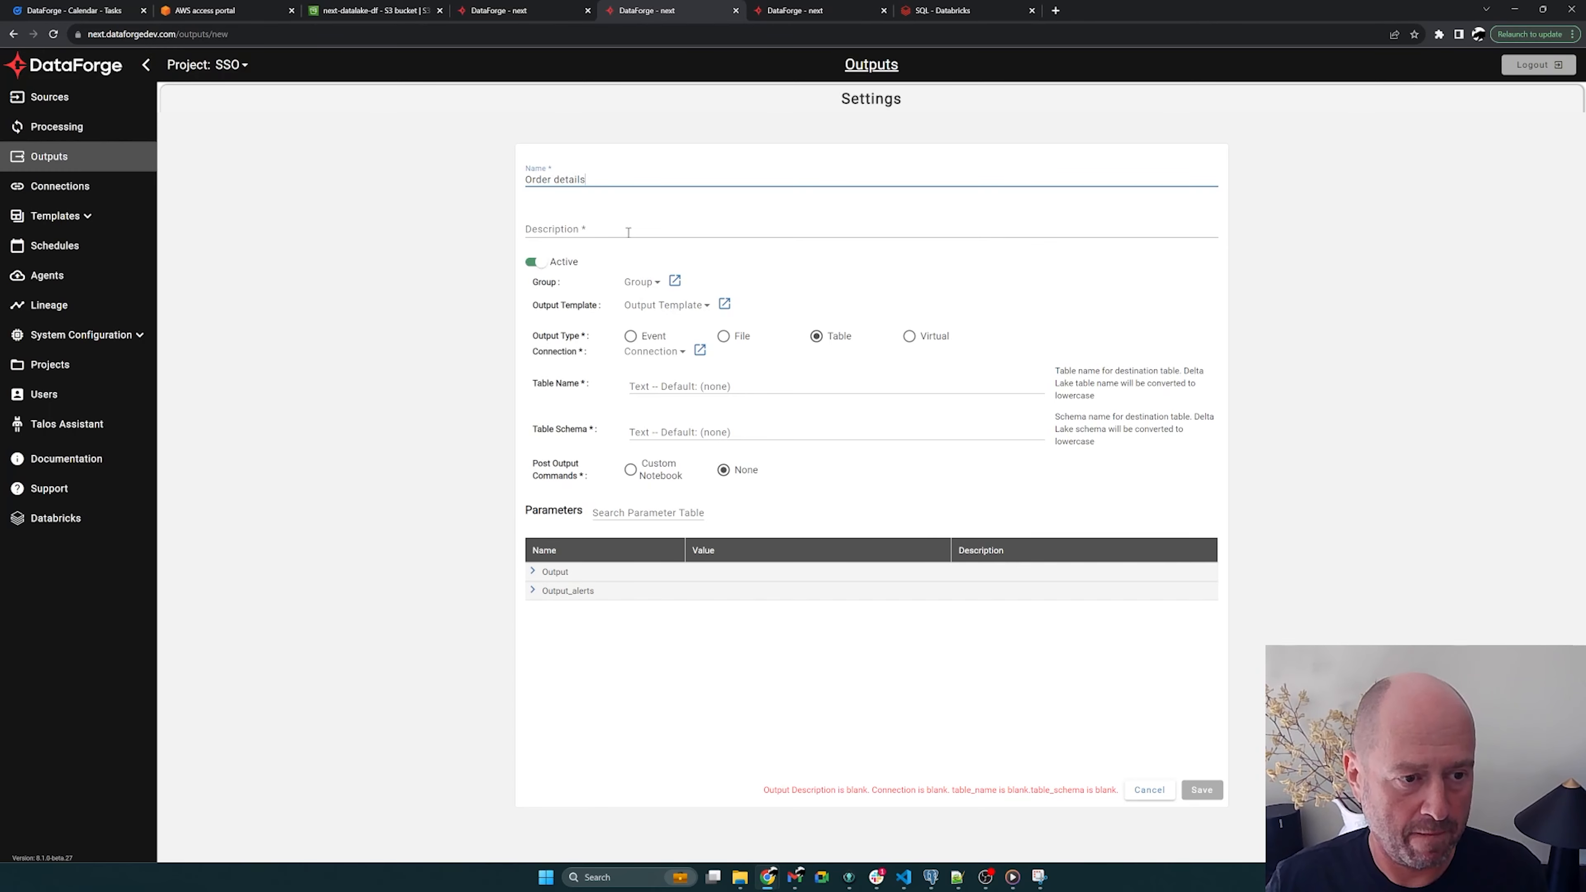
# Step: Set the output's description to details, connection to Delta Output, table name to order_details and table schema to sso, and save it
pyautogui.click(628, 232)
pyautogui.write('details')
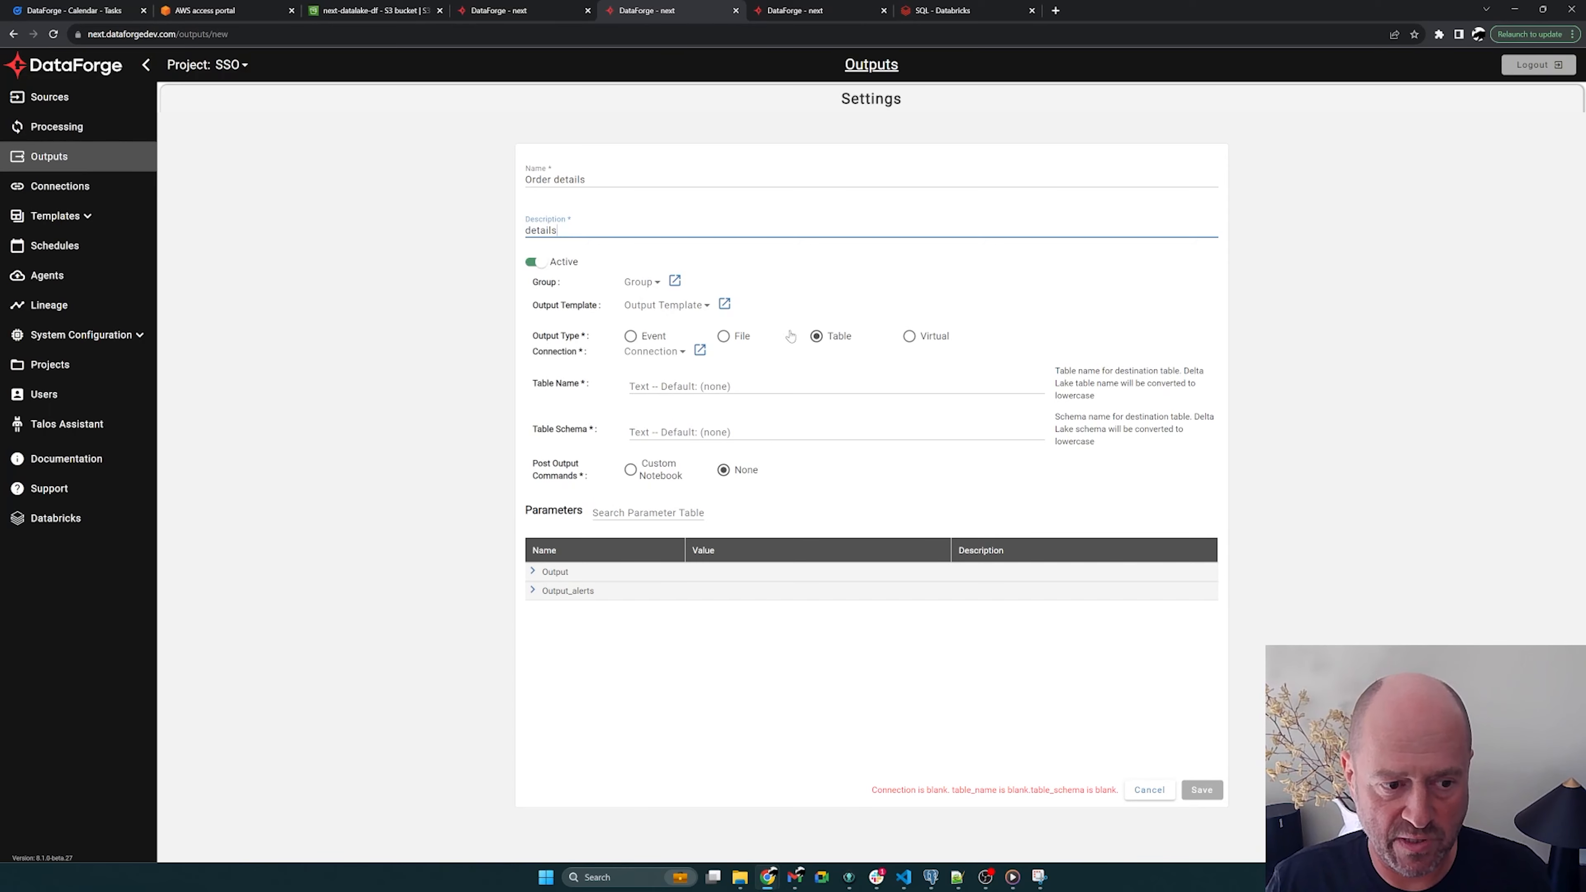
pyautogui.click(663, 353)
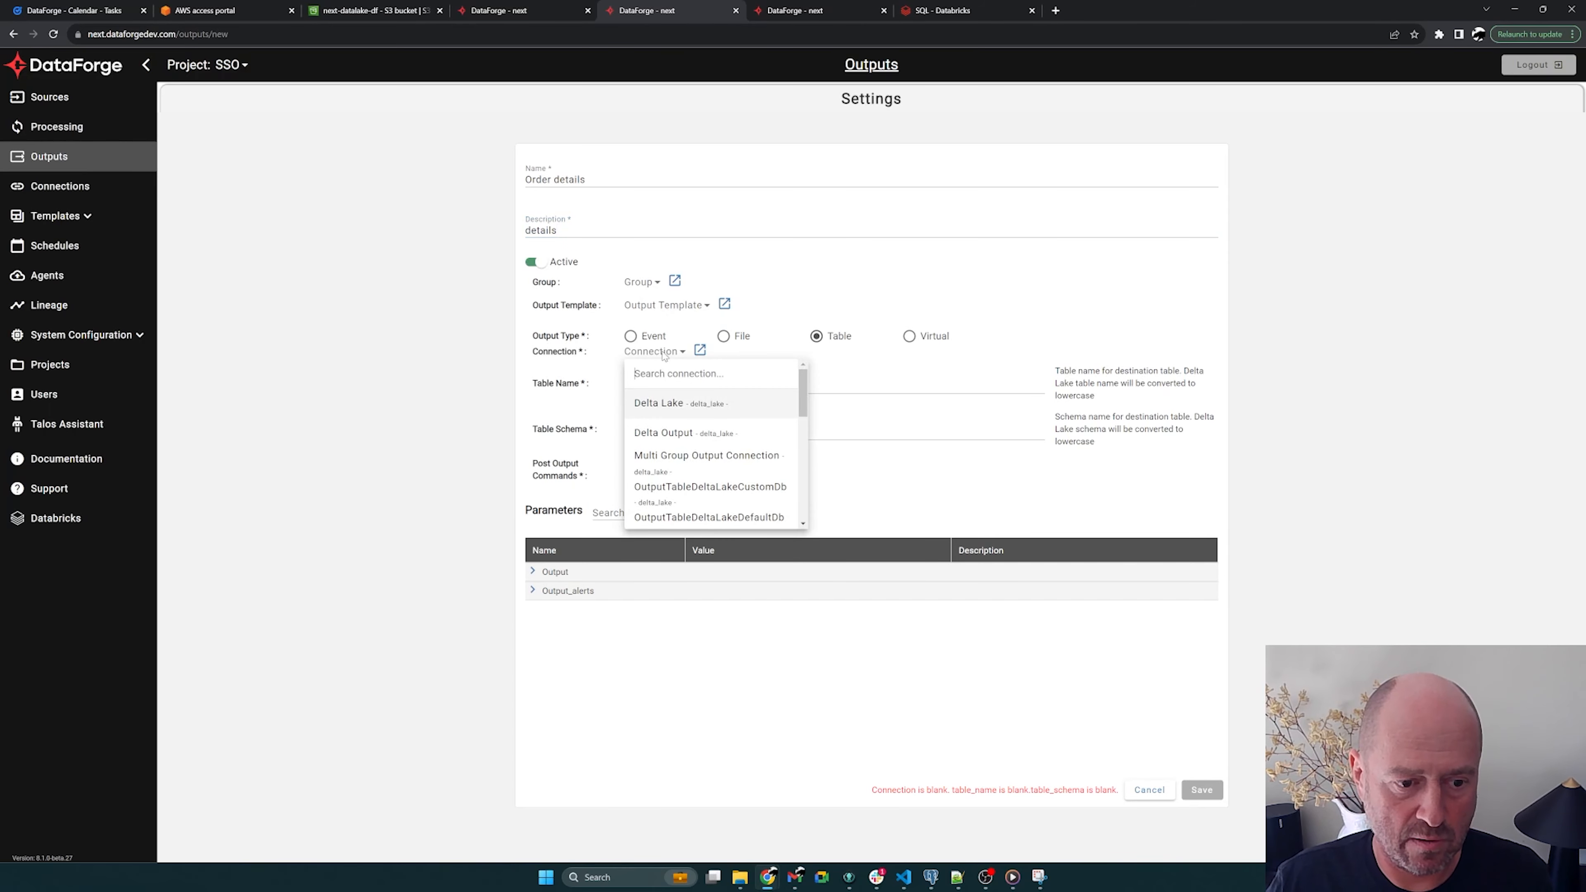
pyautogui.click(654, 434)
pyautogui.click(752, 384)
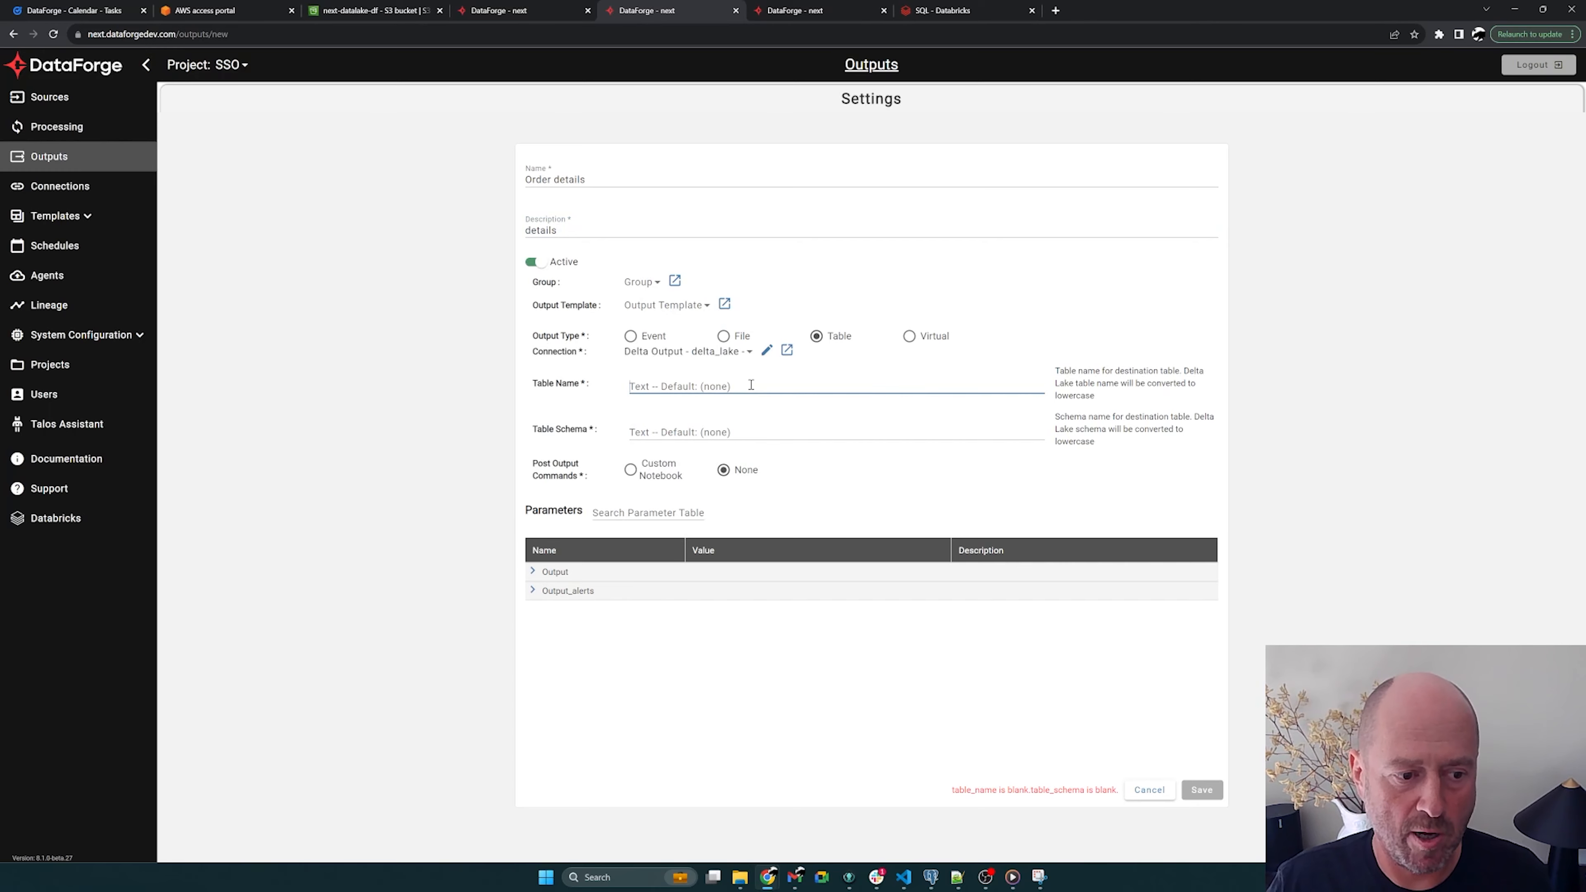
pyautogui.write('order_details')
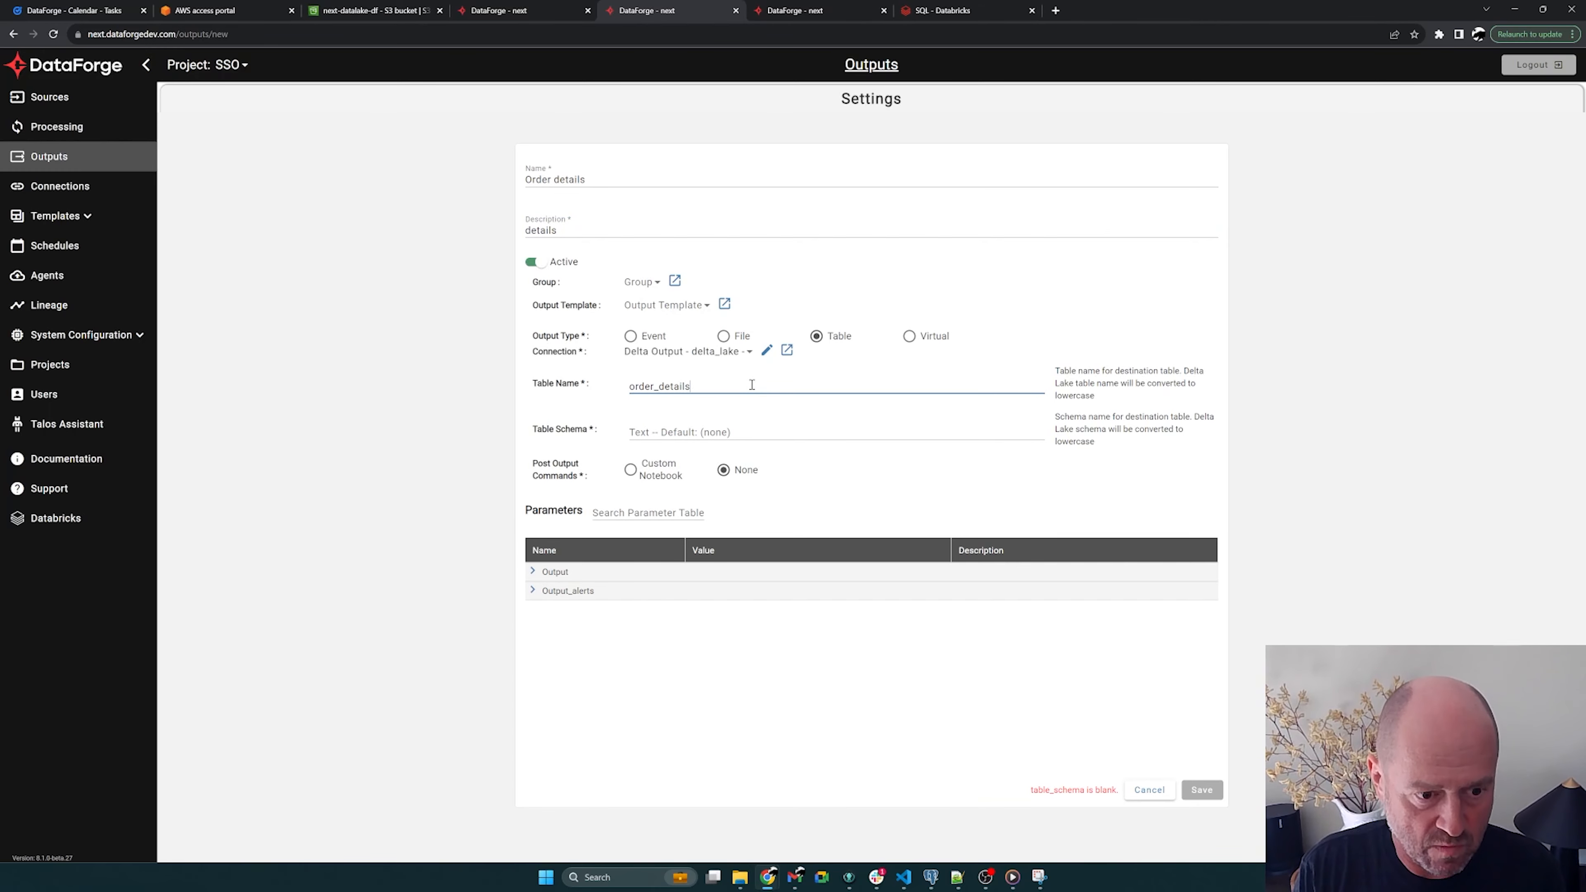
pyautogui.click(656, 433)
pyautogui.write('sso')
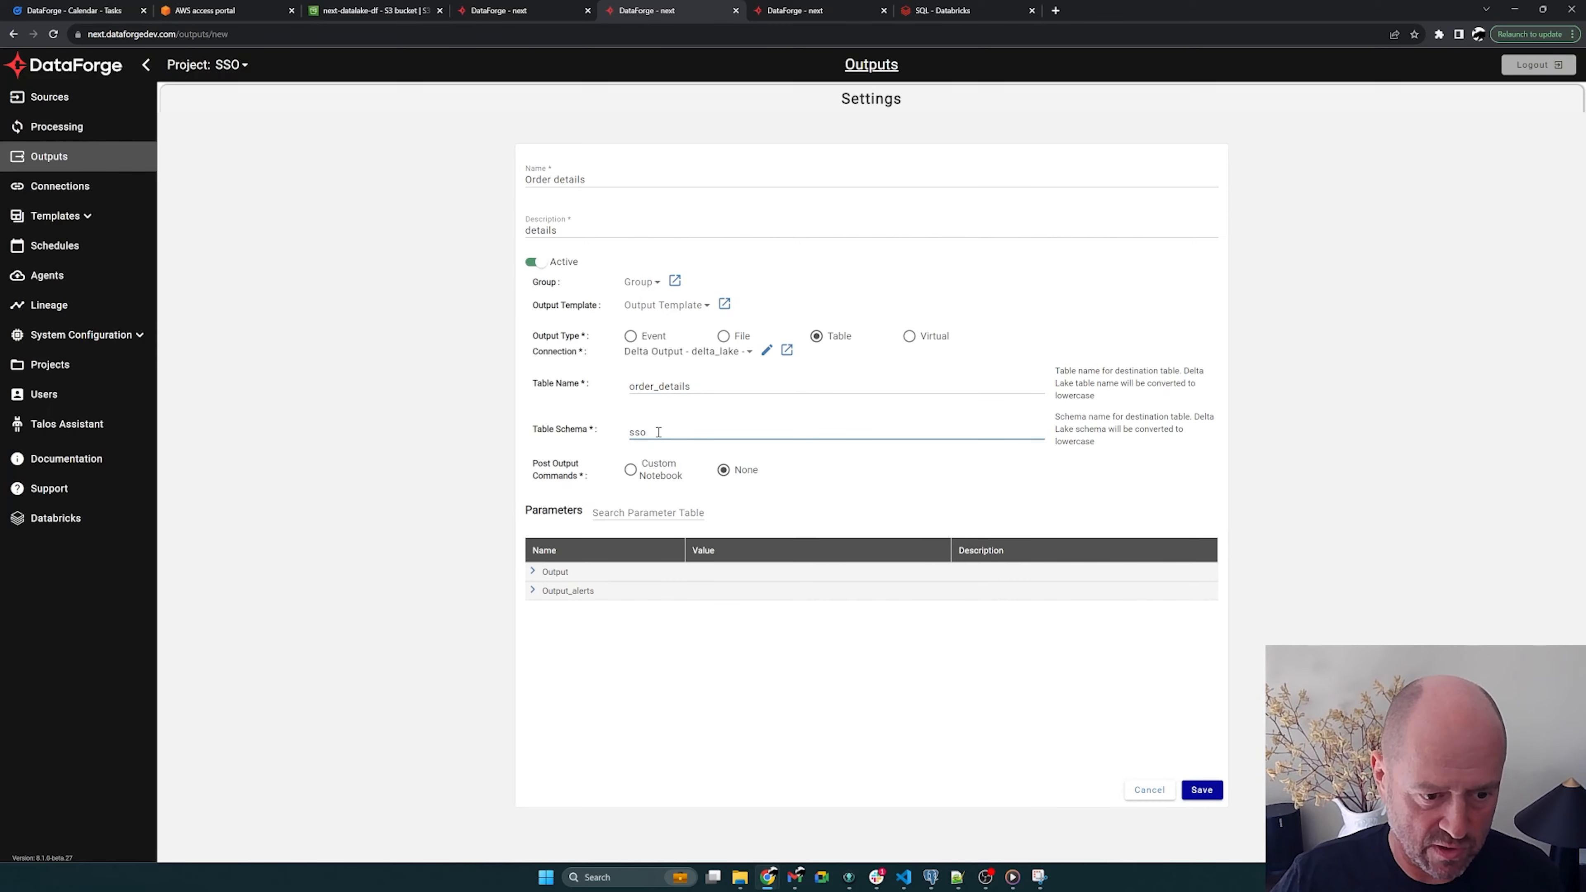
pyautogui.click(1202, 789)
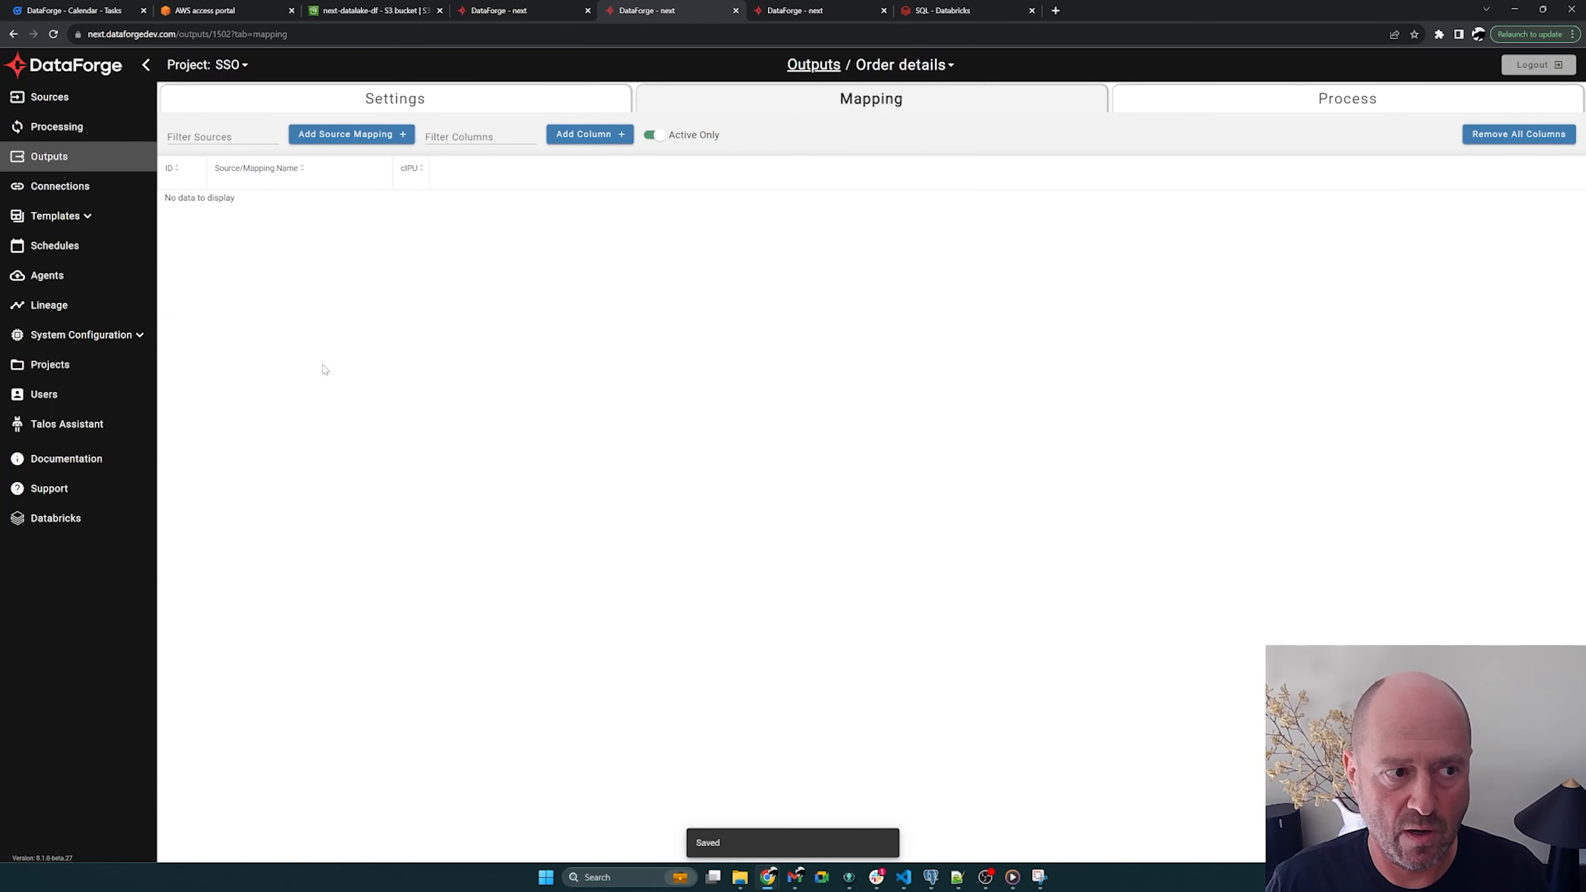
# Step: Add a source mapping for Orders-details to the output and add all of its source columns
pyautogui.click(366, 134)
pyautogui.click(411, 275)
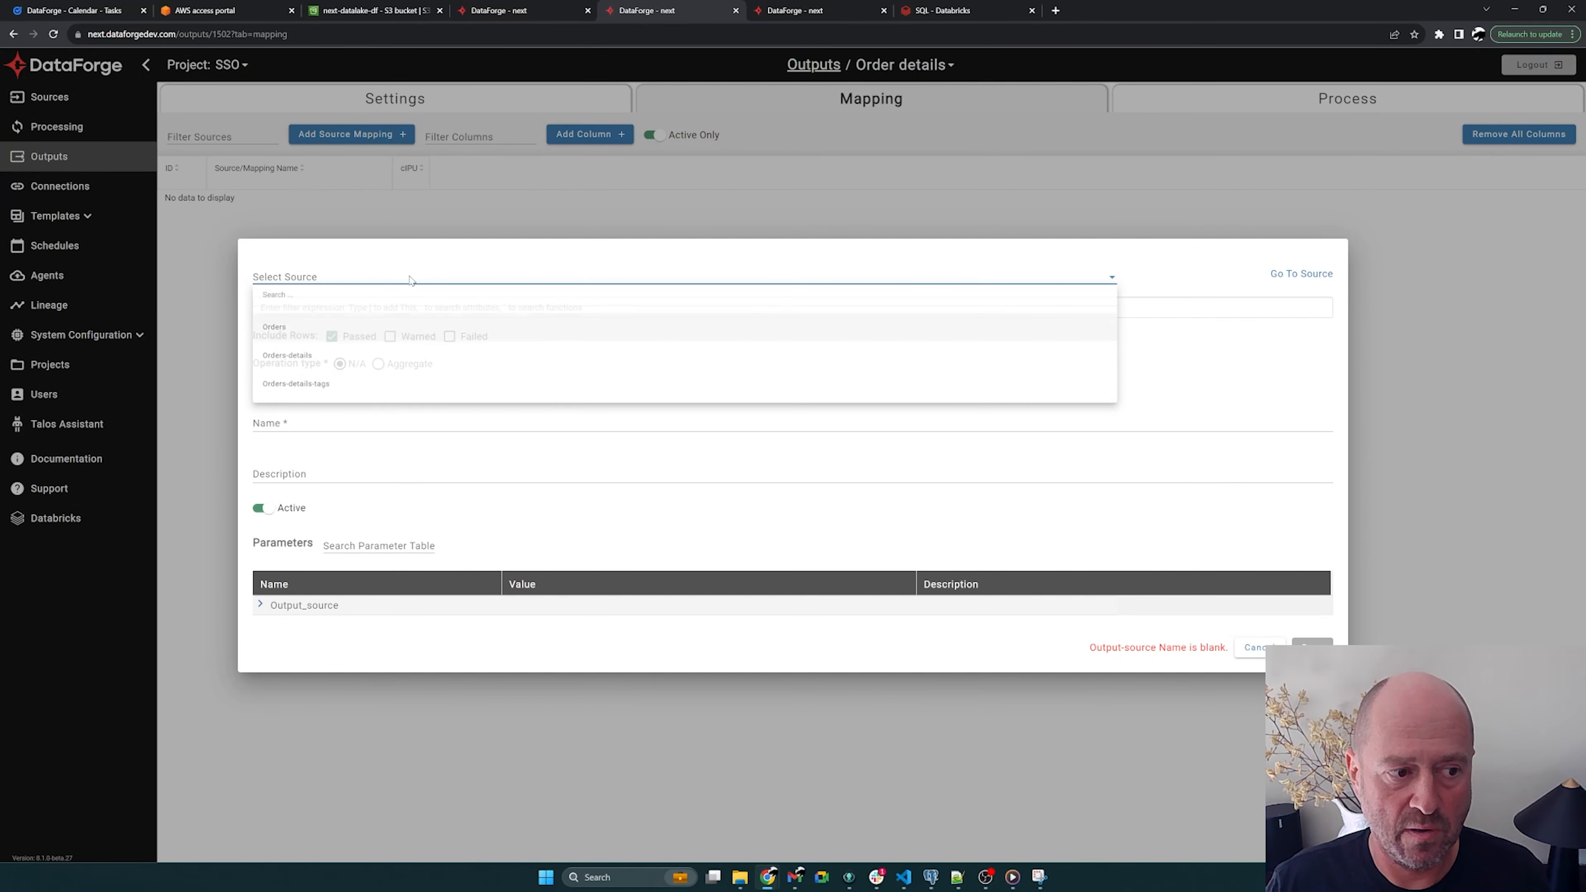
pyautogui.click(306, 359)
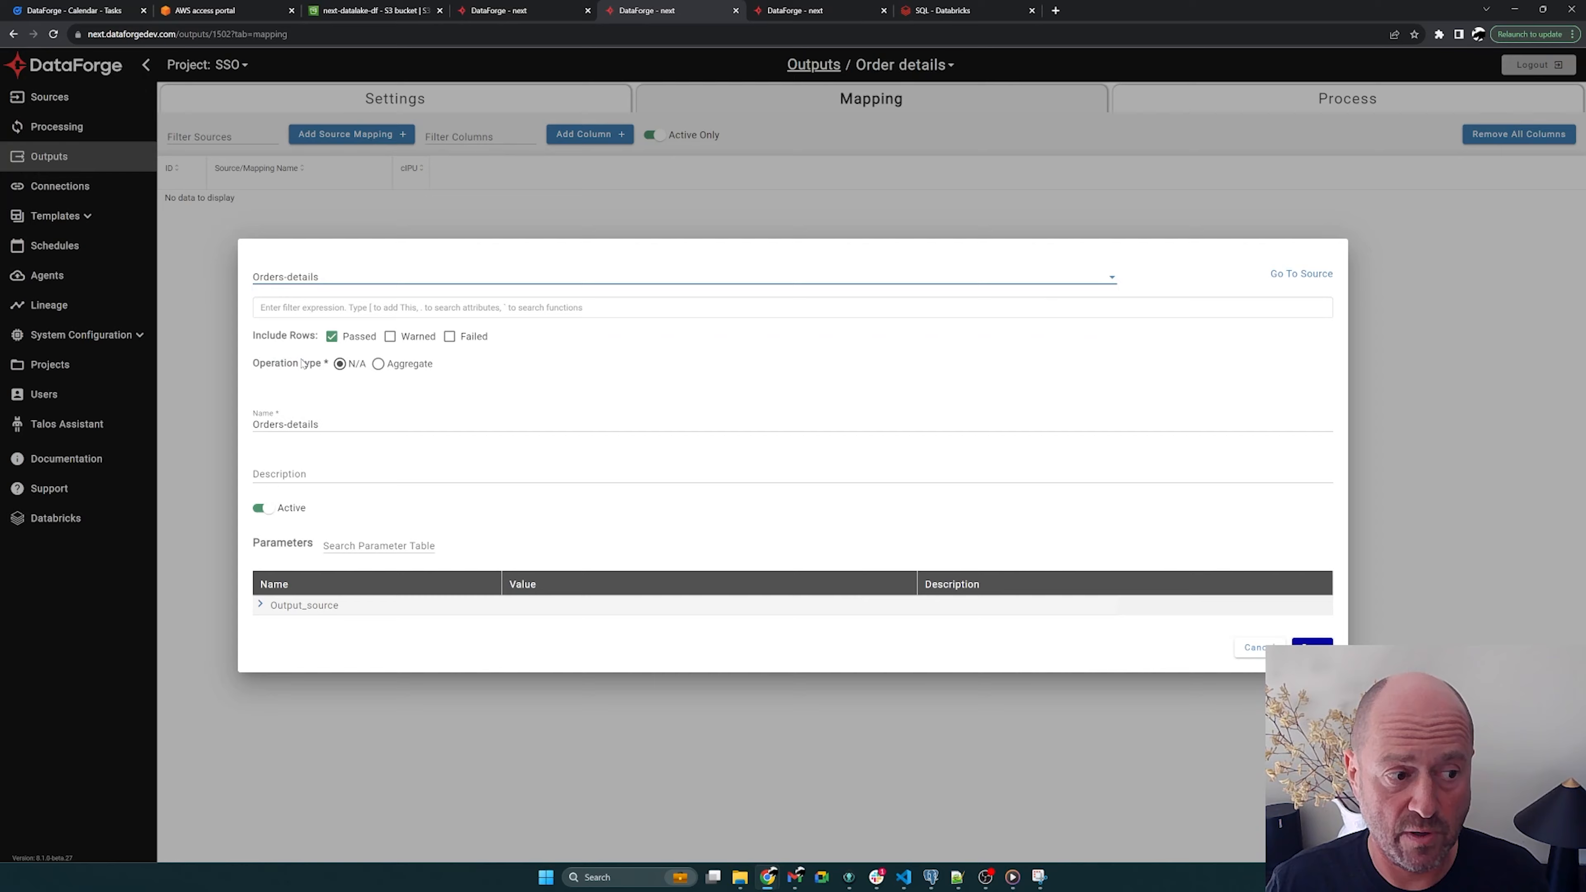
pyautogui.click(1312, 647)
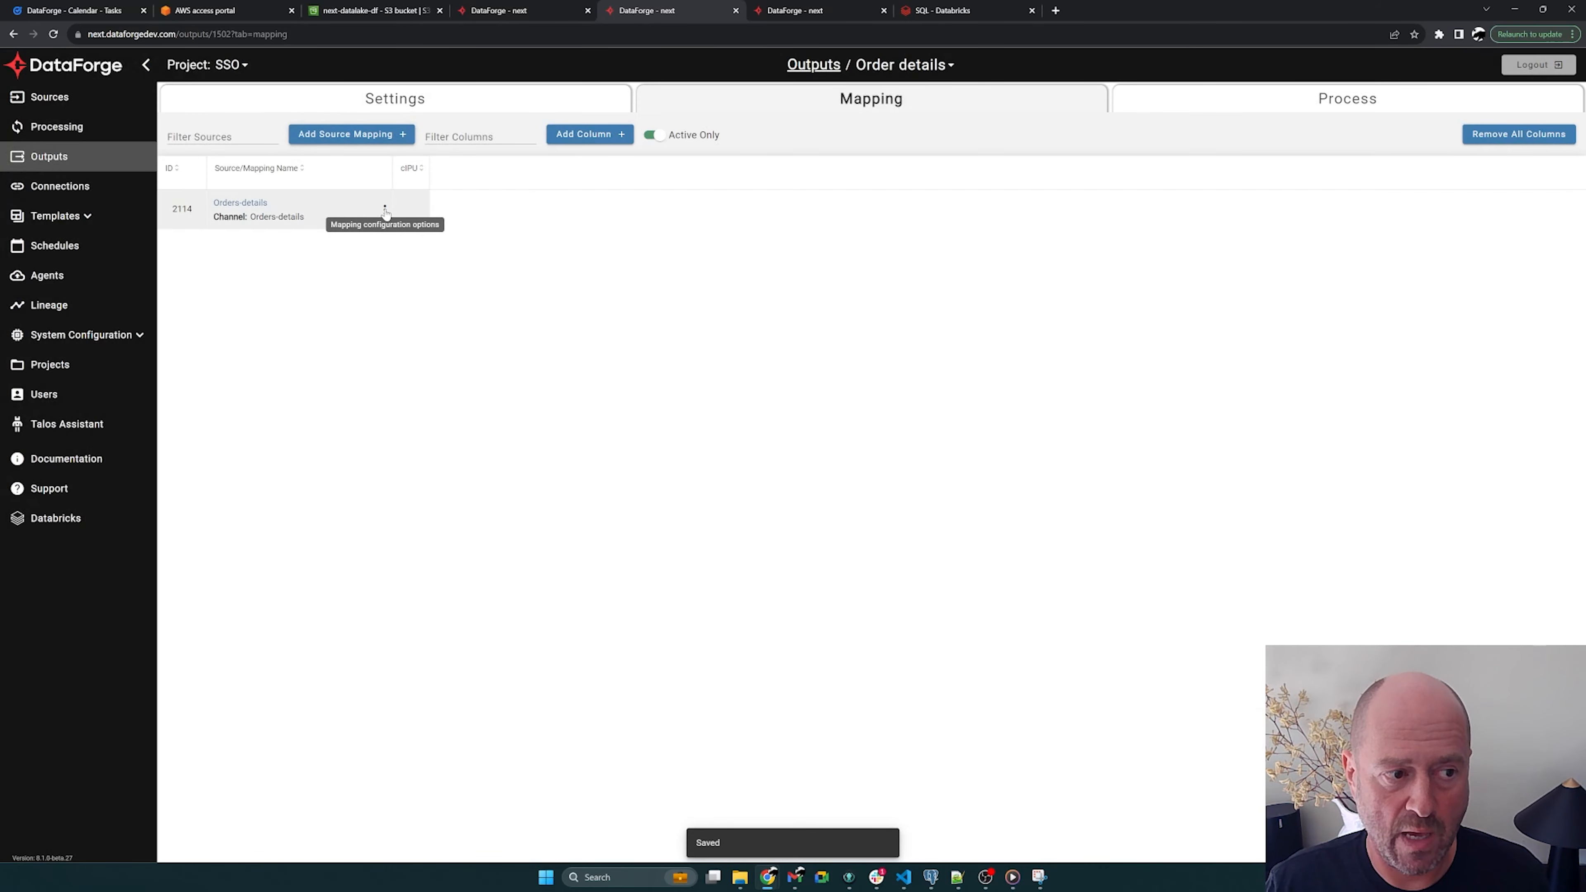
pyautogui.click(386, 212)
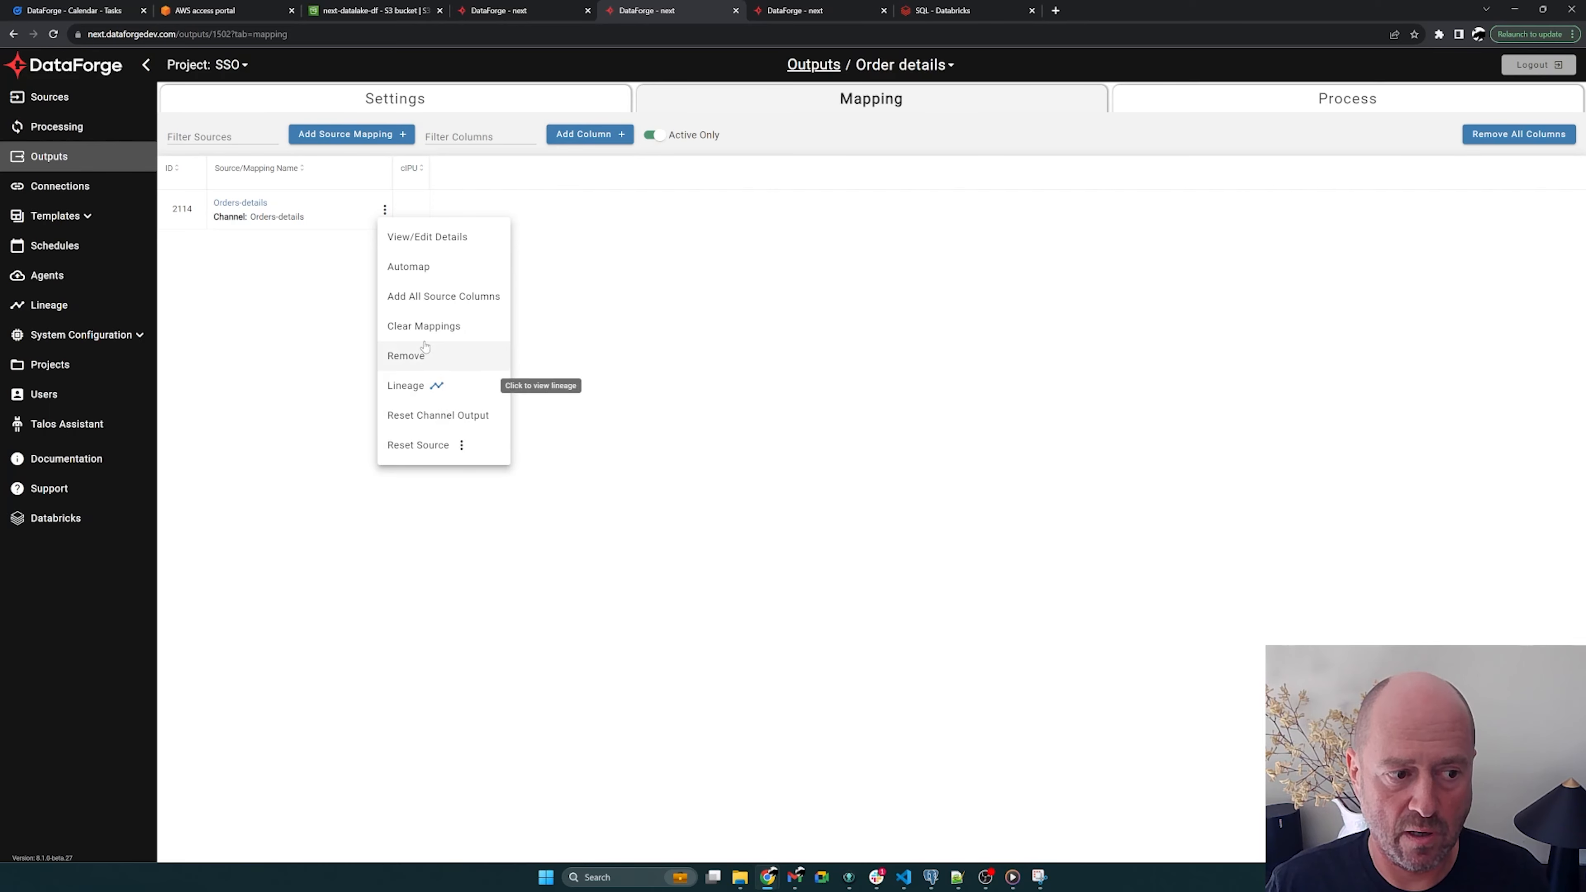
pyautogui.click(439, 299)
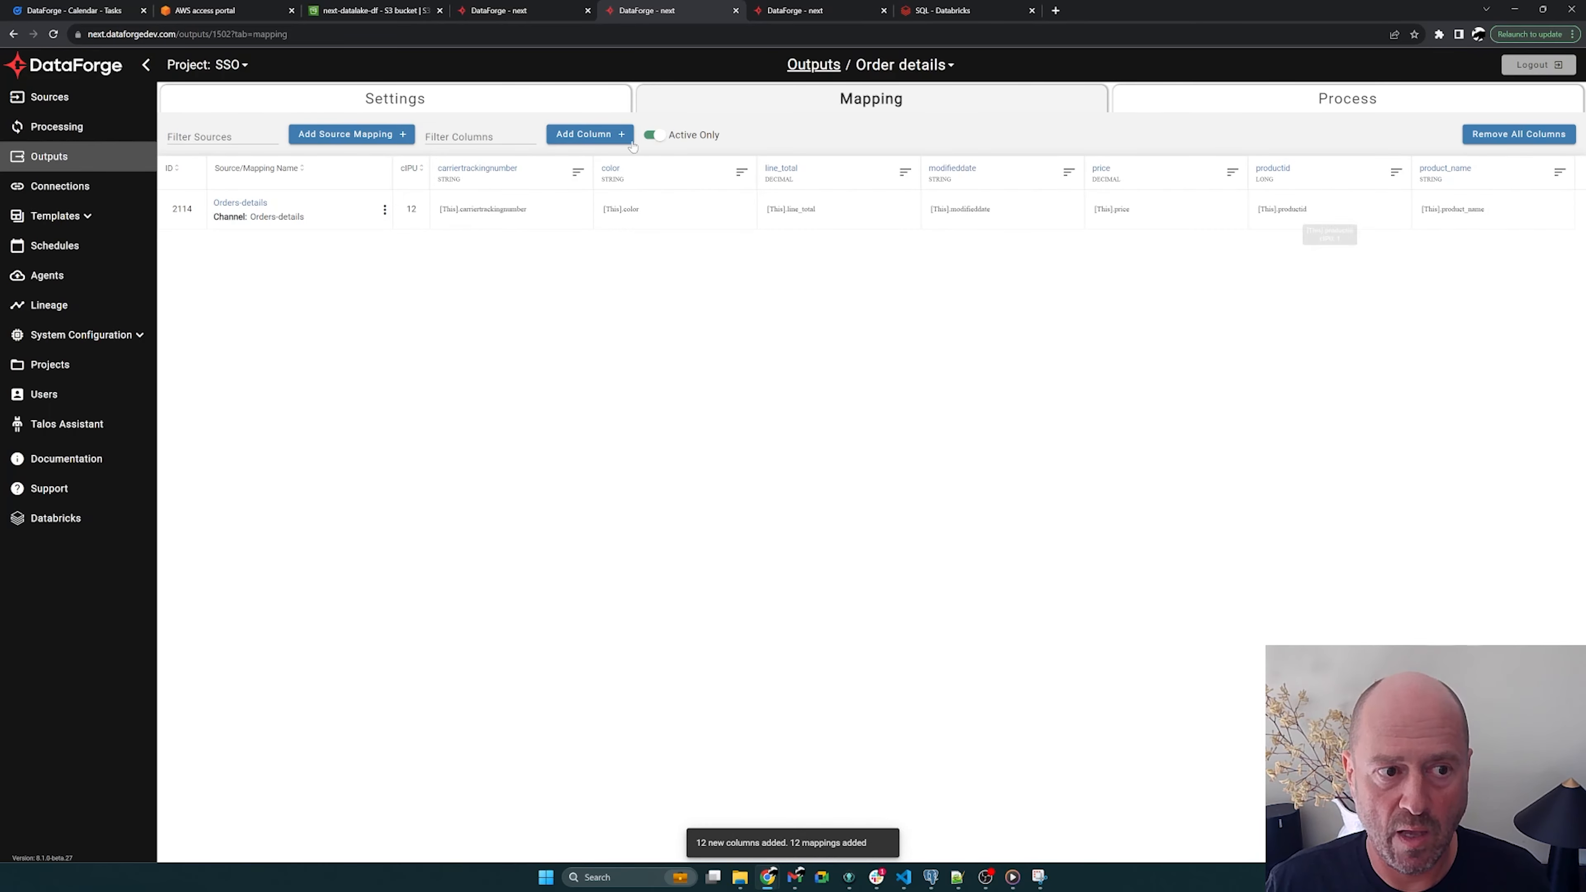
# Step: Add an output column named orderid and map it to [Orders].salesorderid
pyautogui.click(610, 134)
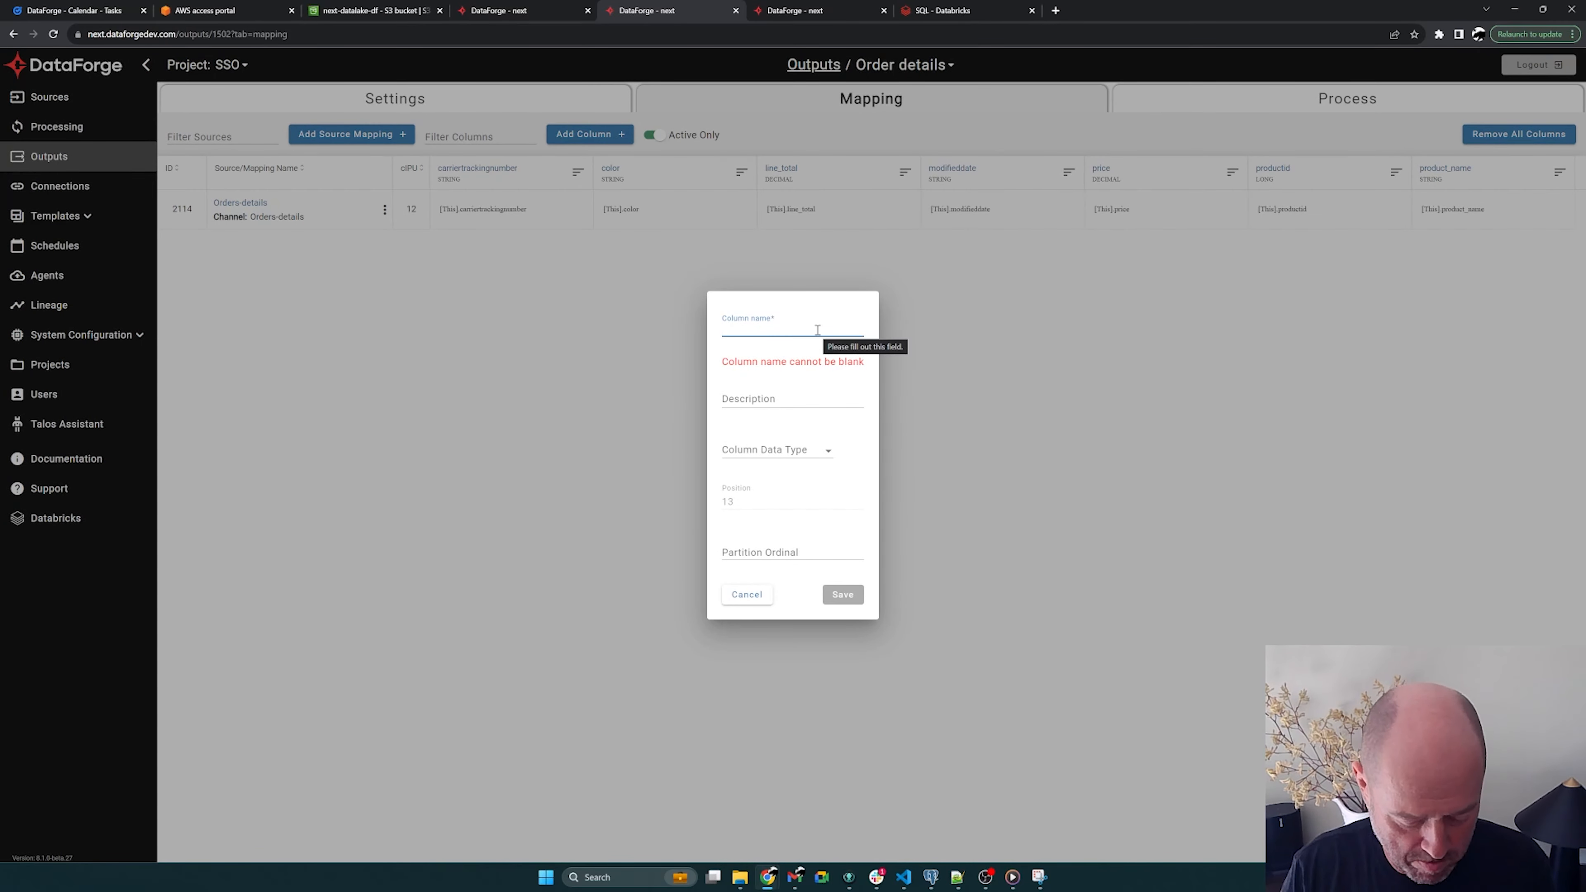
pyautogui.write('orderid')
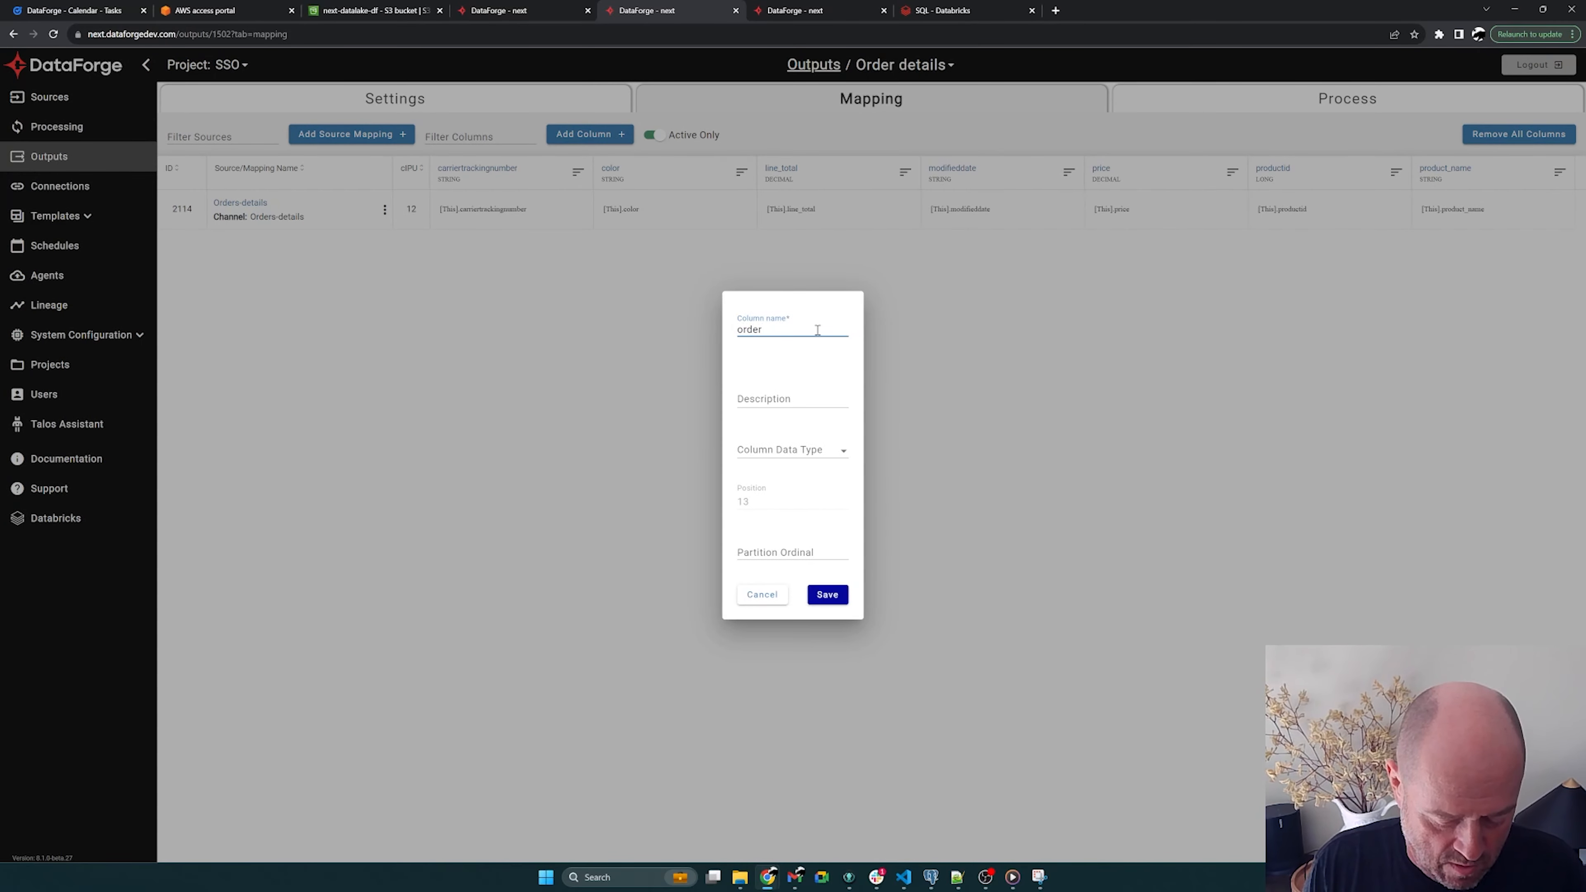
pyautogui.click(827, 594)
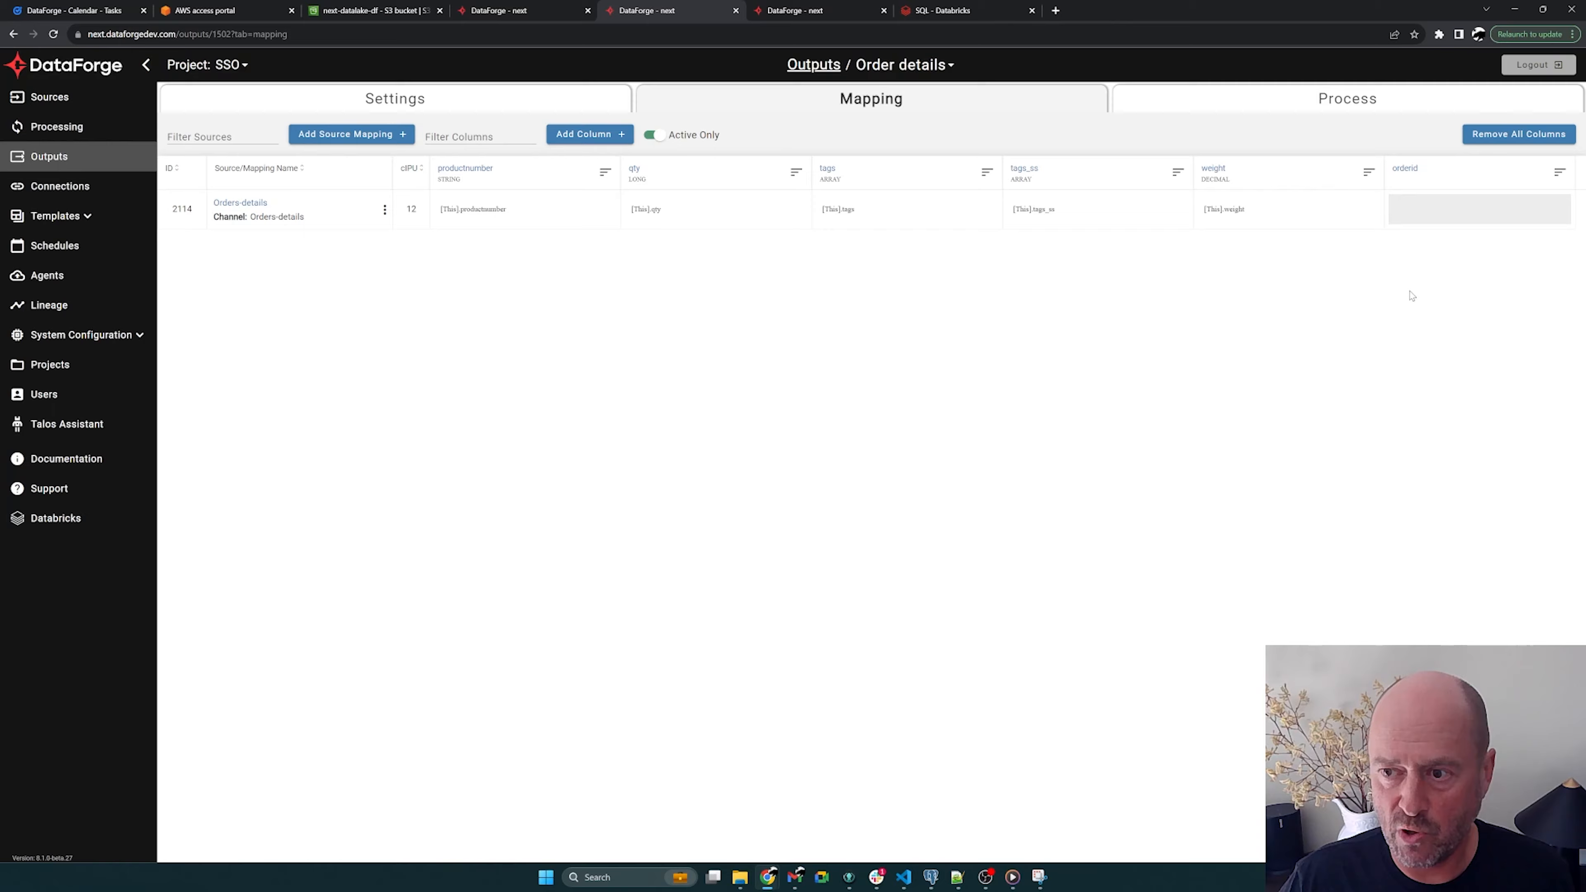
pyautogui.click(1430, 215)
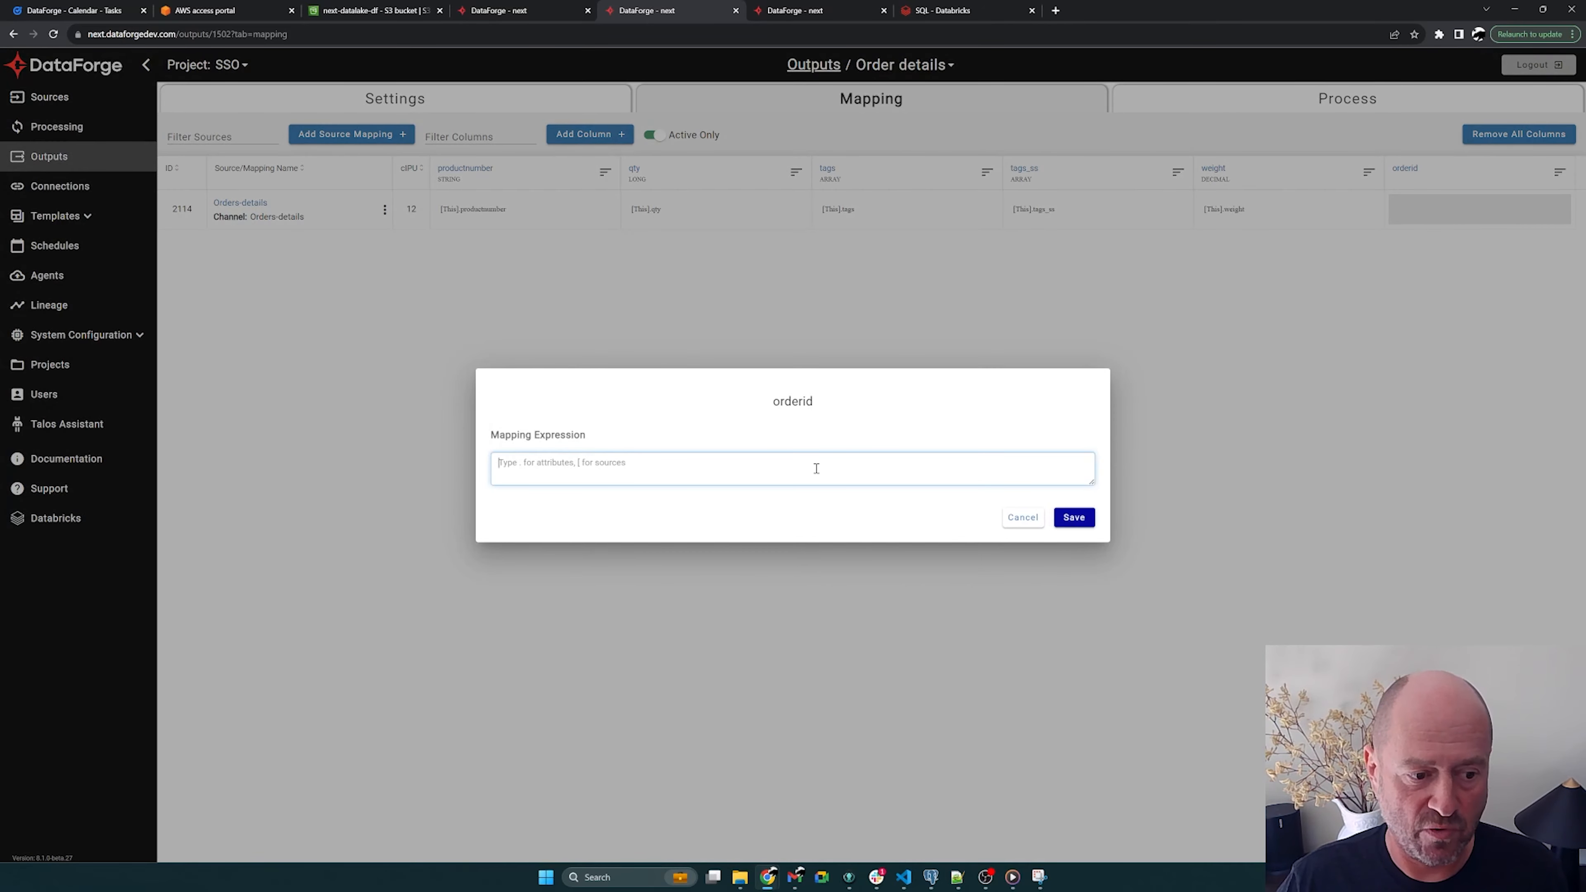
pyautogui.write('[')
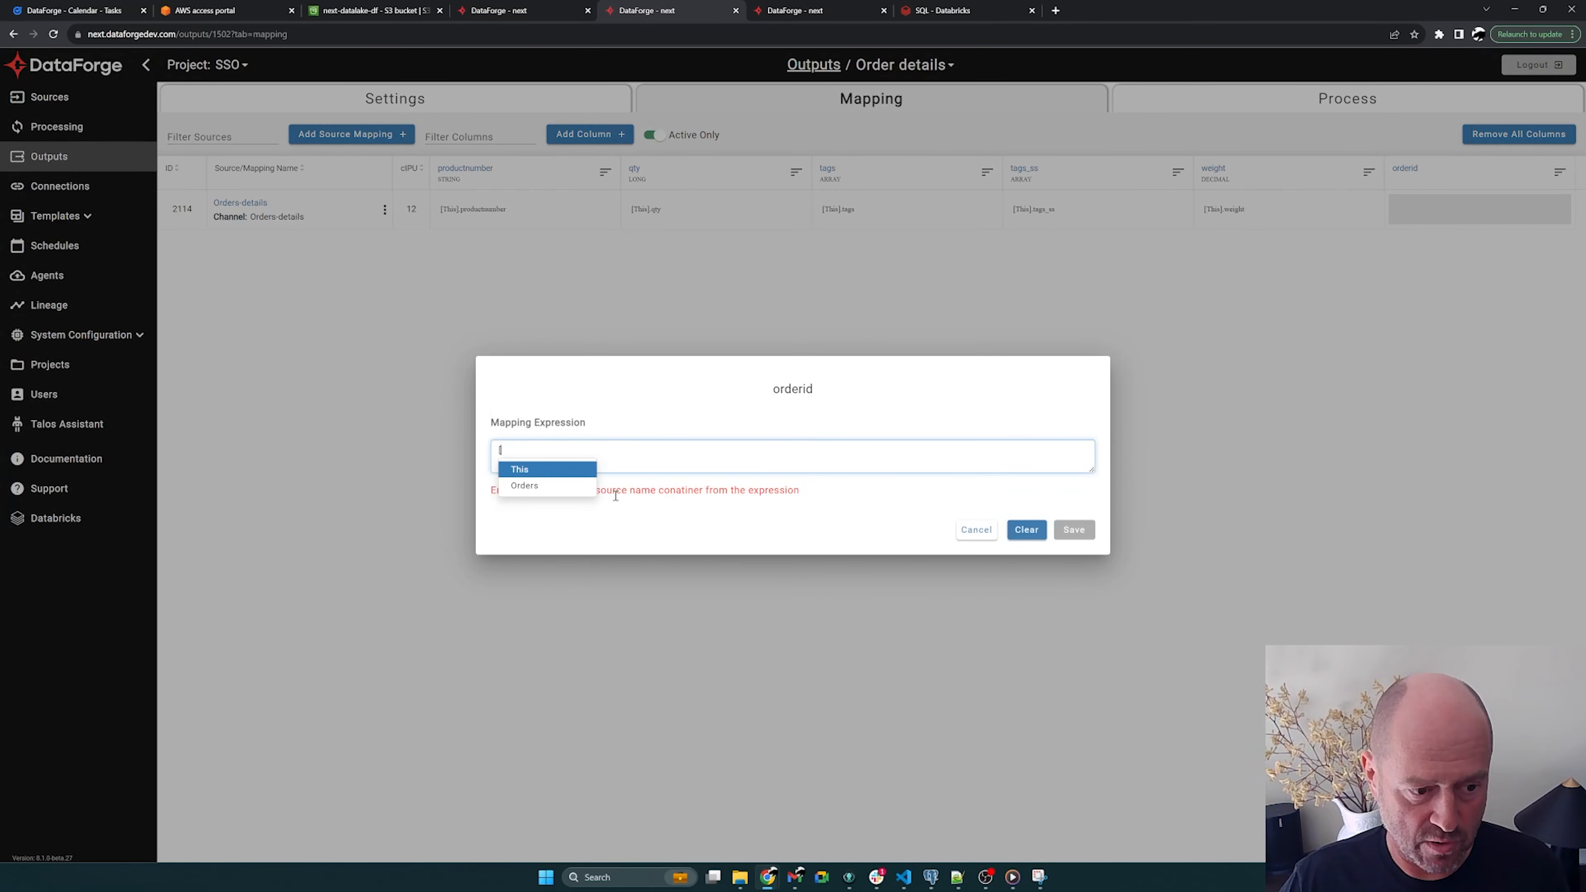
pyautogui.click(535, 485)
pyautogui.write('.sal')
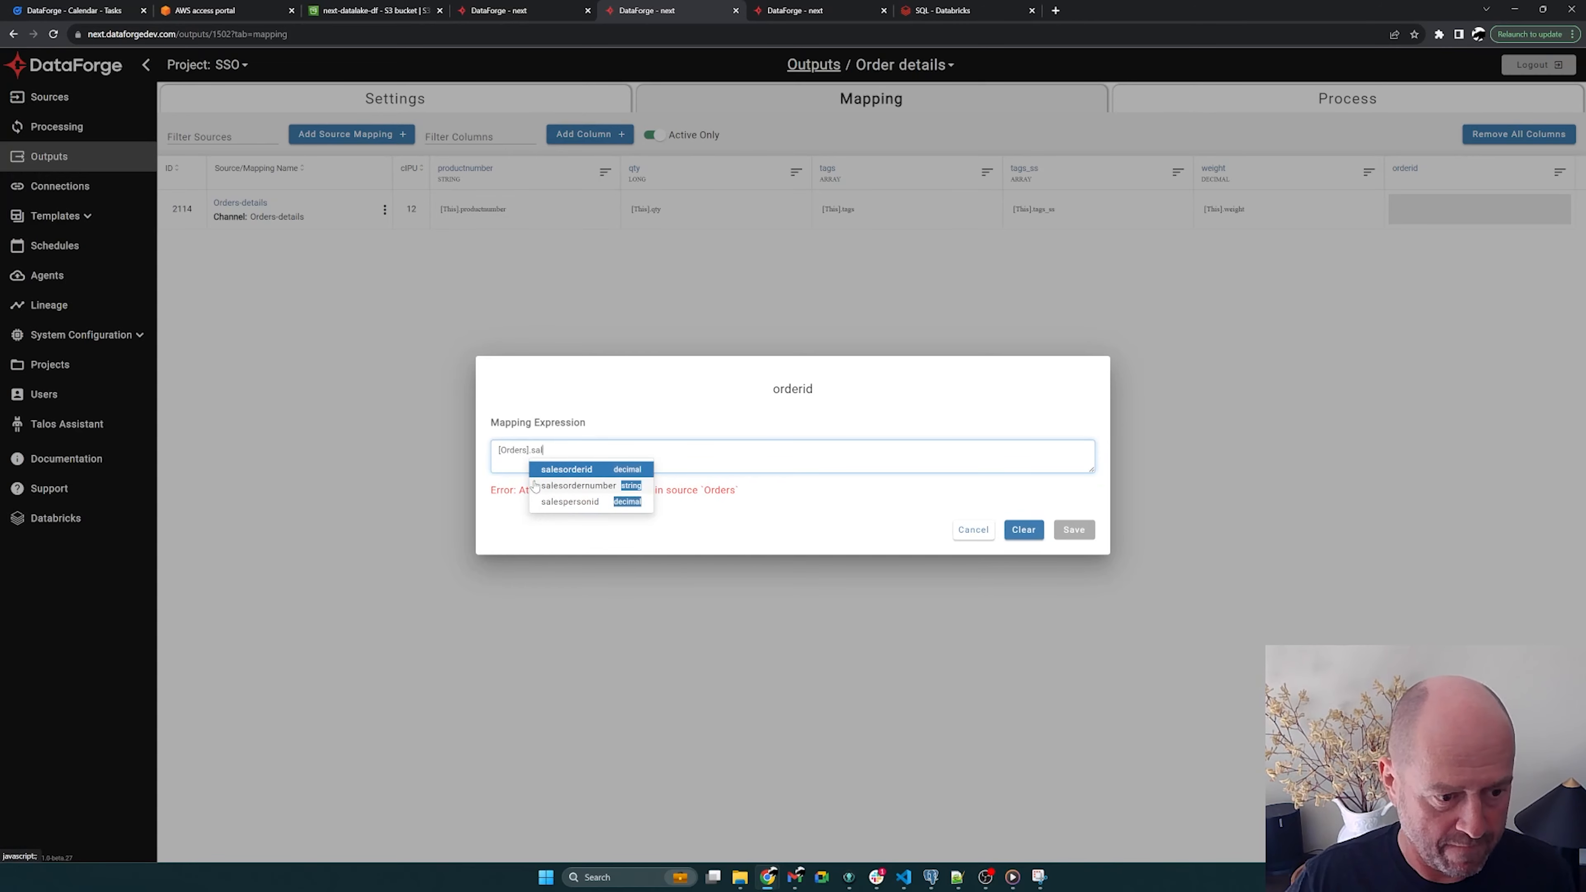
pyautogui.click(582, 469)
pyautogui.click(1068, 557)
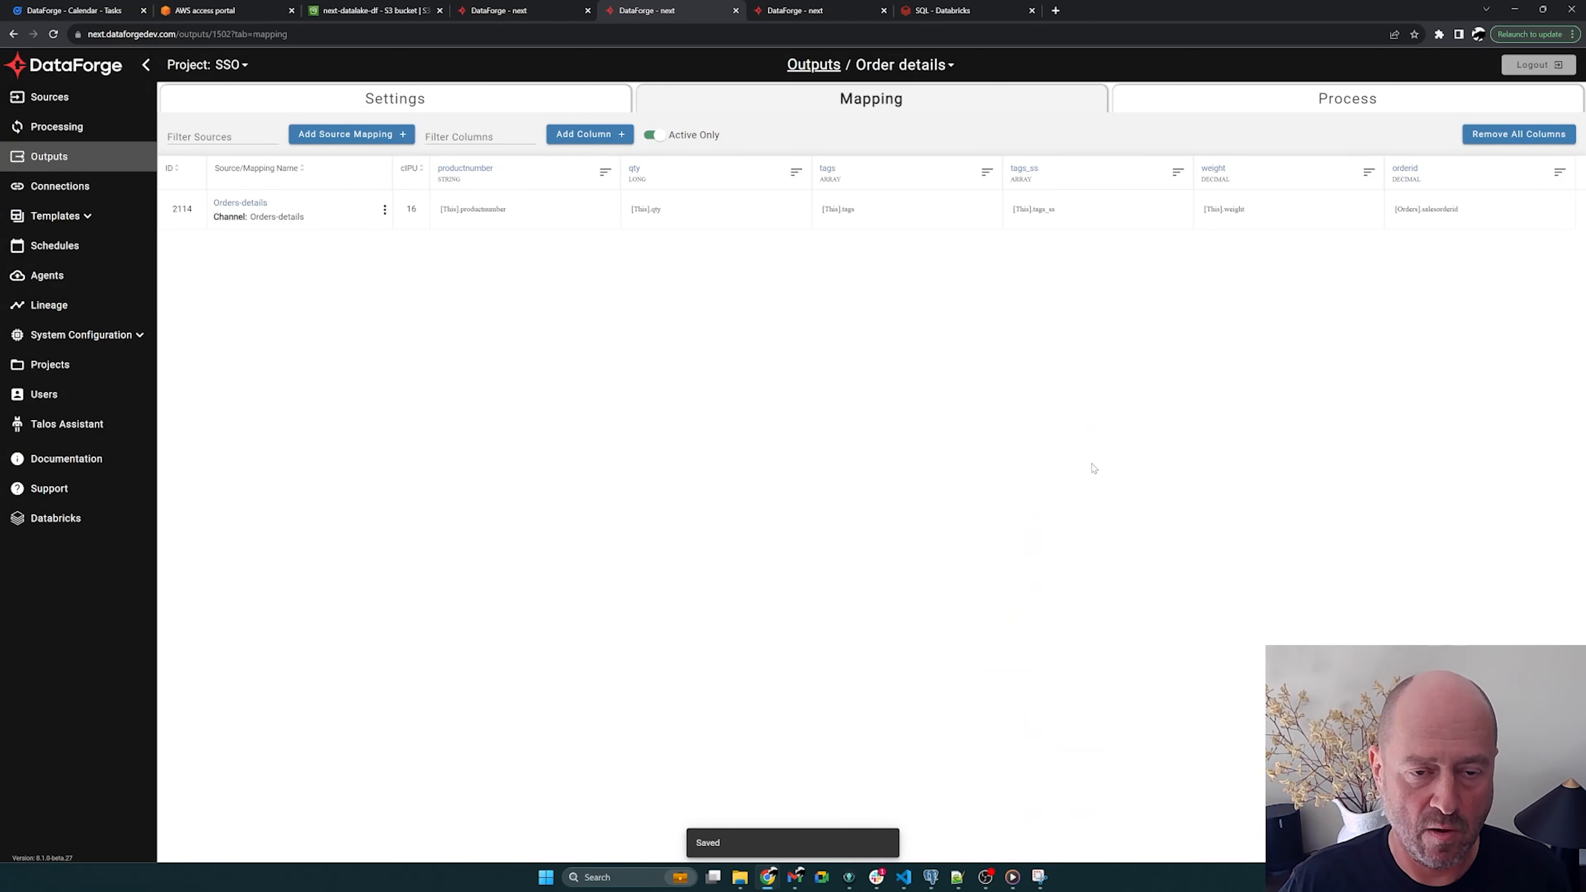
# Step: Reset the channel output of the Orders-details mapping
pyautogui.click(384, 209)
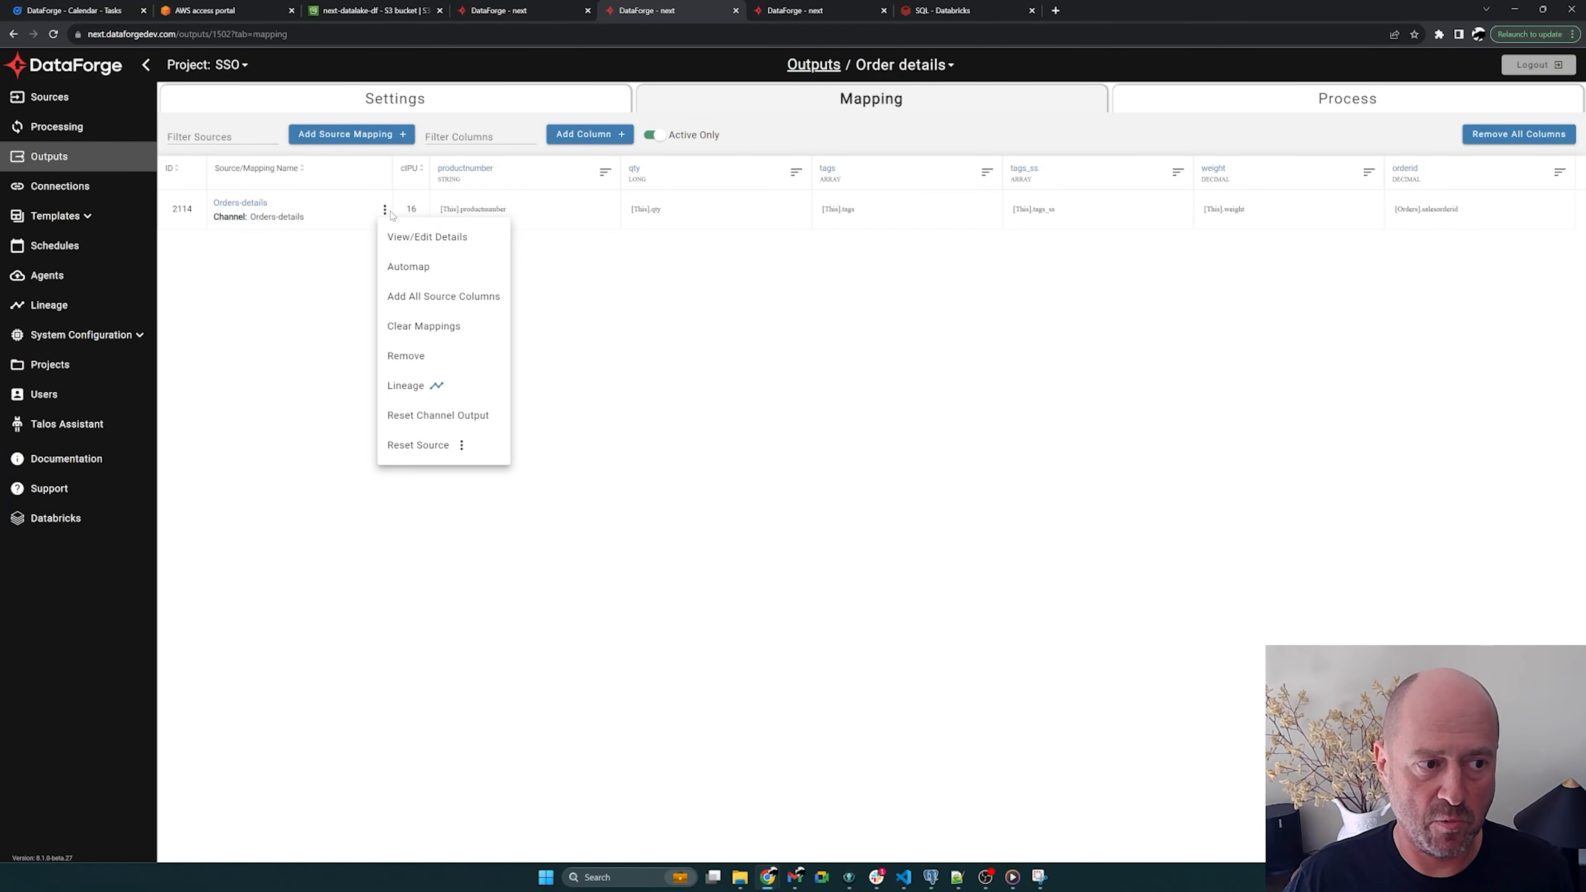
pyautogui.click(449, 416)
pyautogui.click(743, 483)
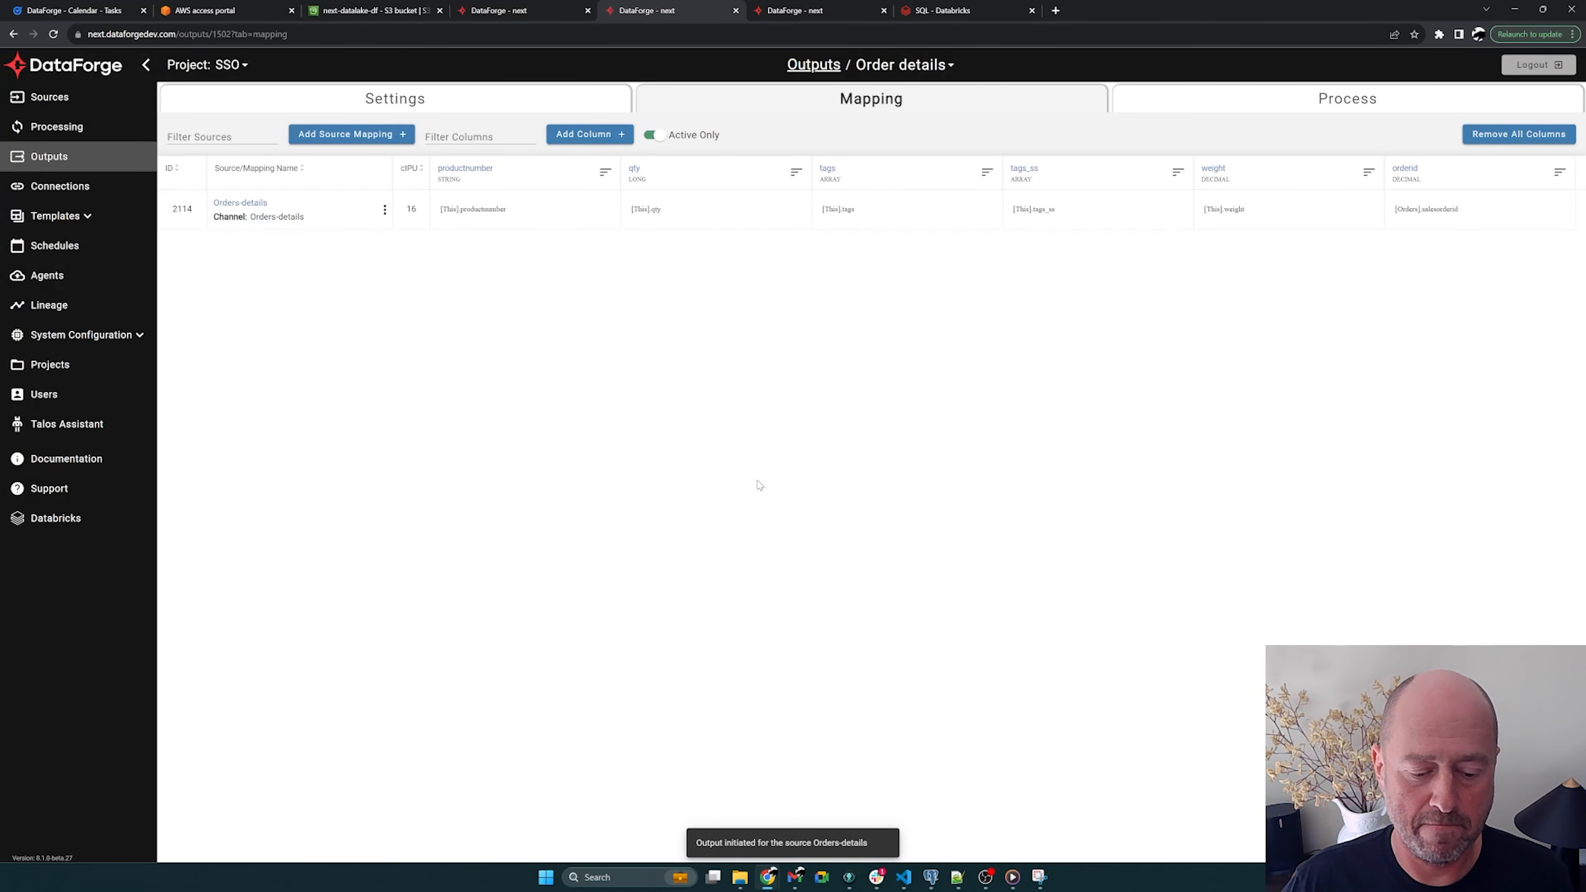
# Step: Look up the output's table name in its settings and change the Databricks query to select from sso.order_details
pyautogui.click(517, 105)
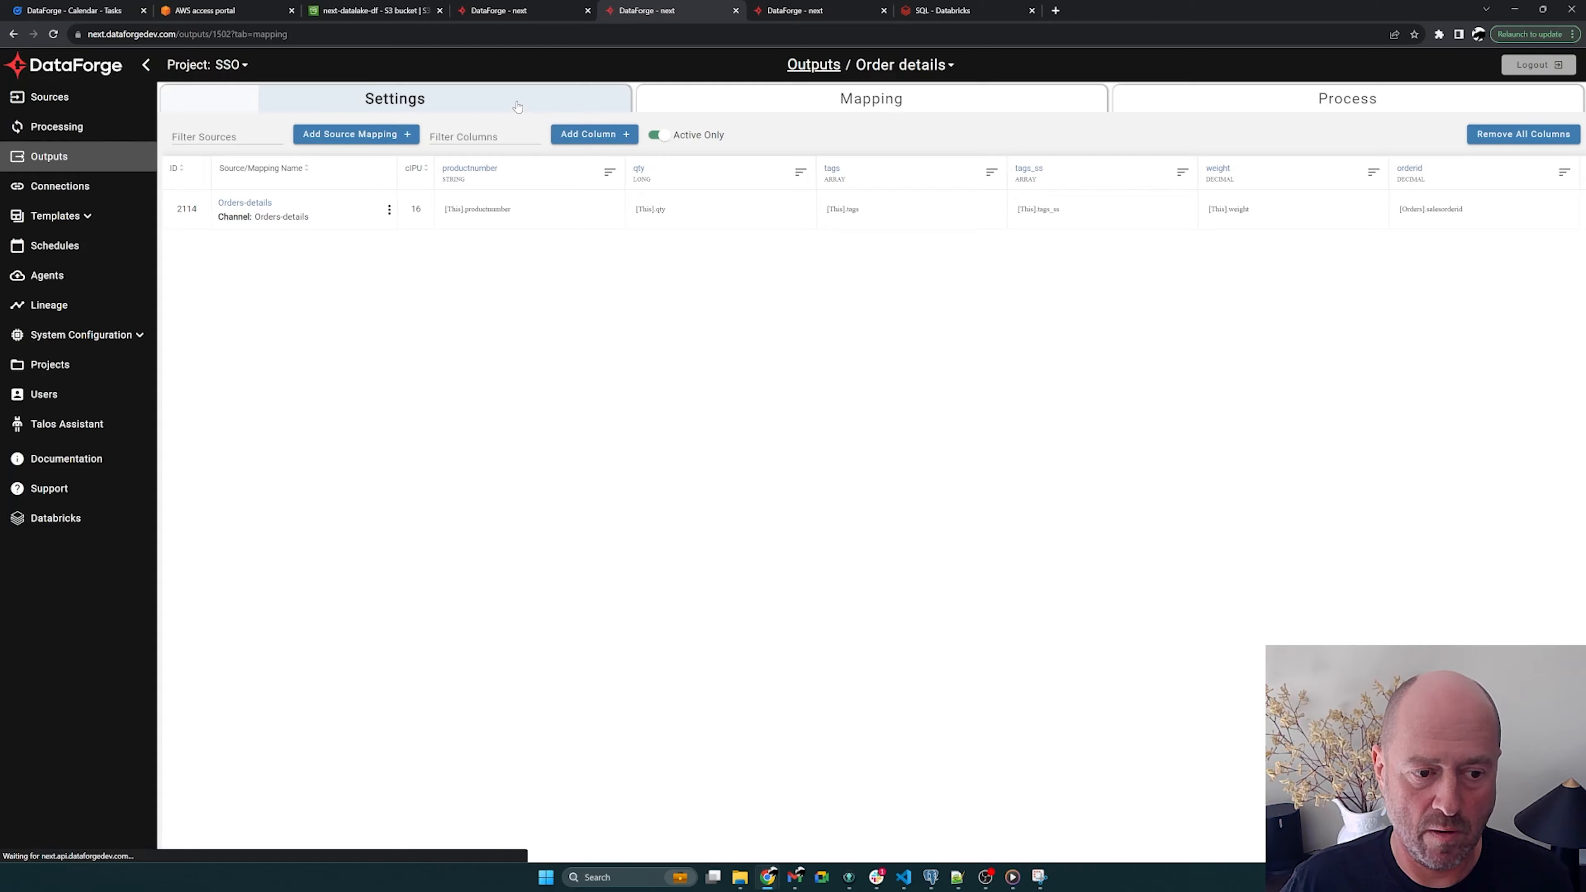
pyautogui.moveTo(686, 389); pyautogui.dragTo(609, 391)
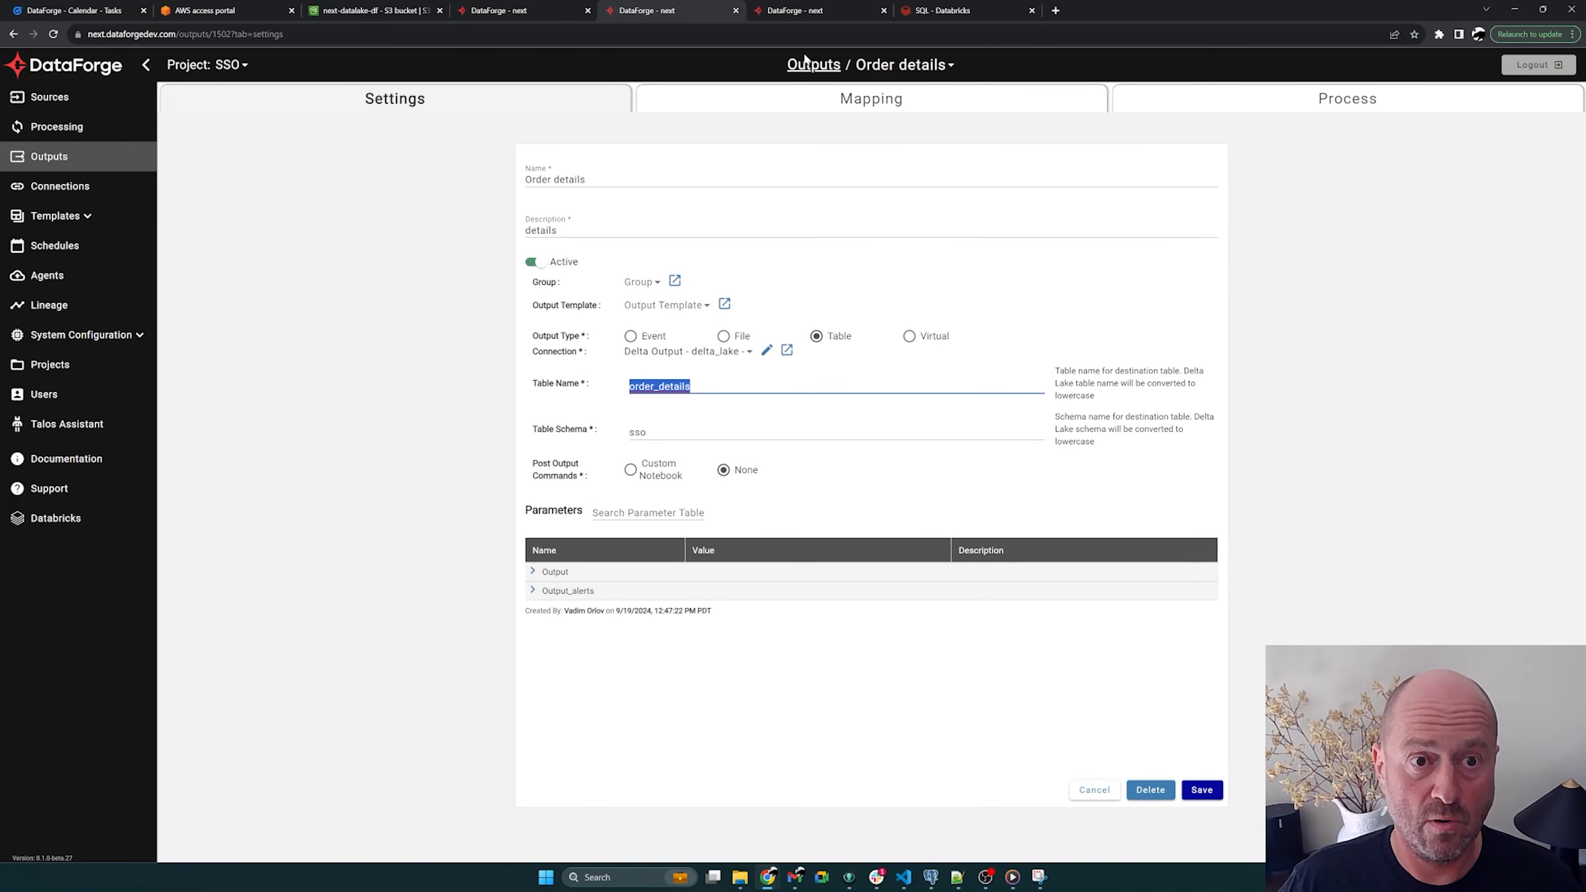
pyautogui.click(933, 14)
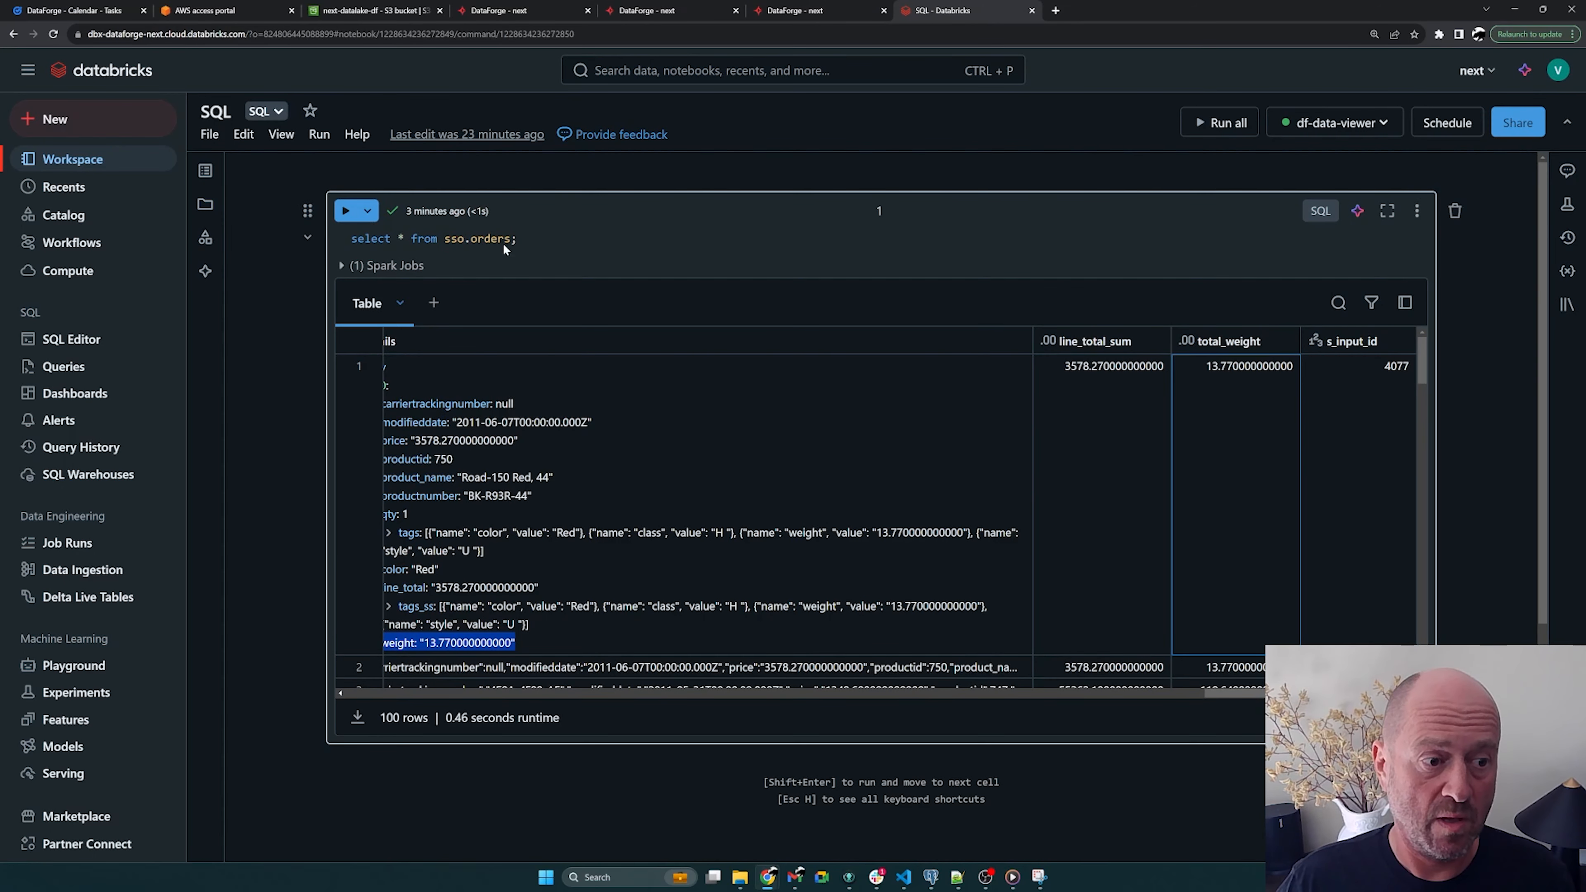
pyautogui.doubleClick(491, 240)
pyautogui.write('order_details')
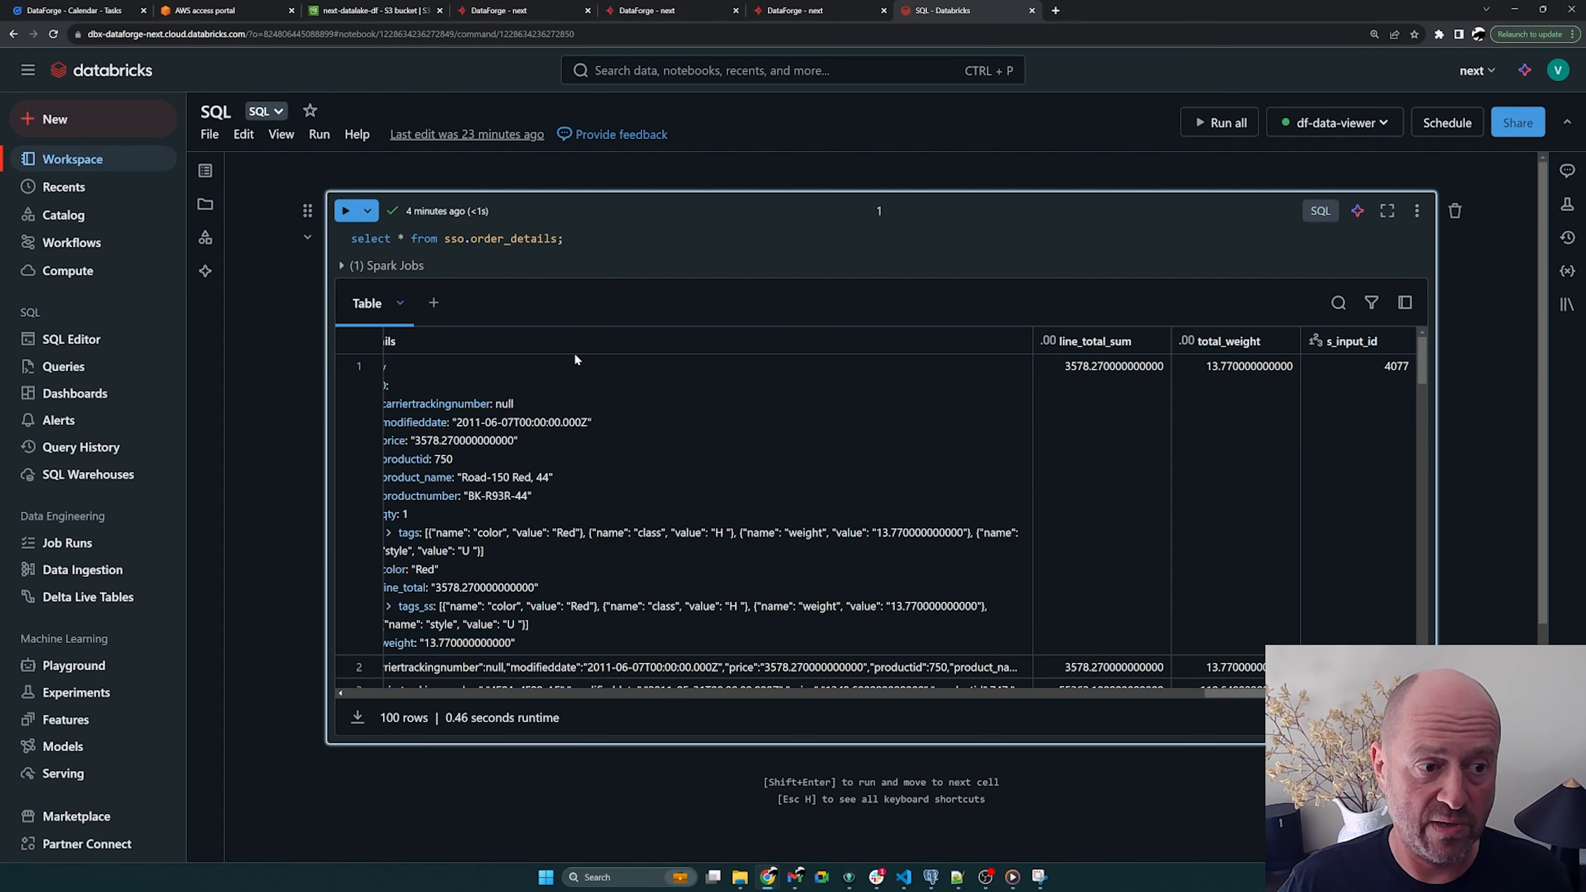
# Step: Return to DataForge and check the processing status of the Orders source's orders.json input
pyautogui.click(798, 12)
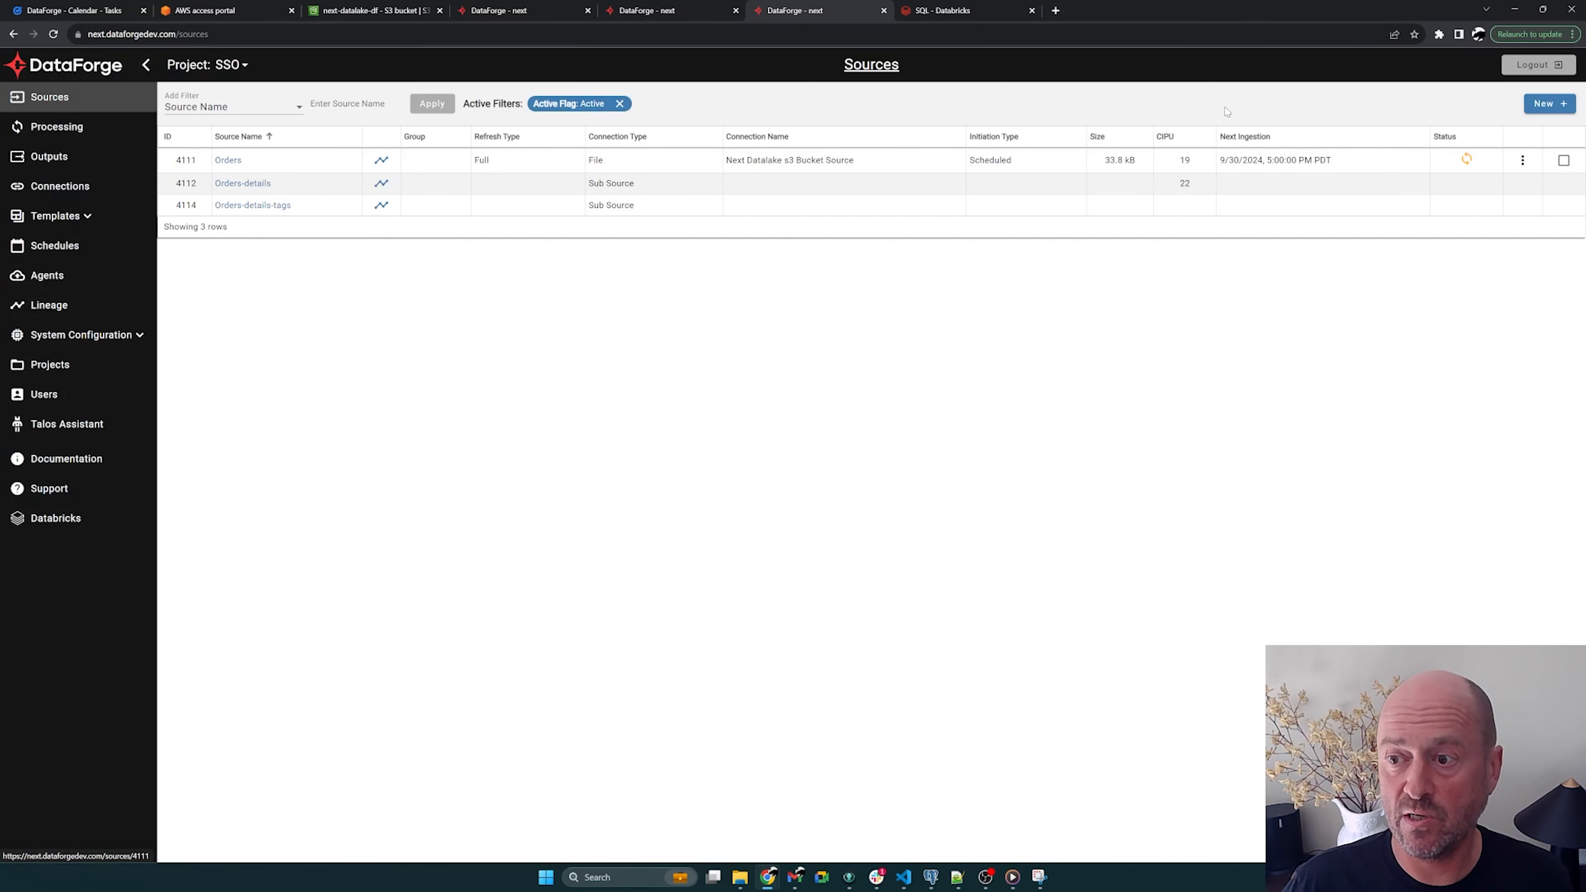
pyautogui.click(230, 161)
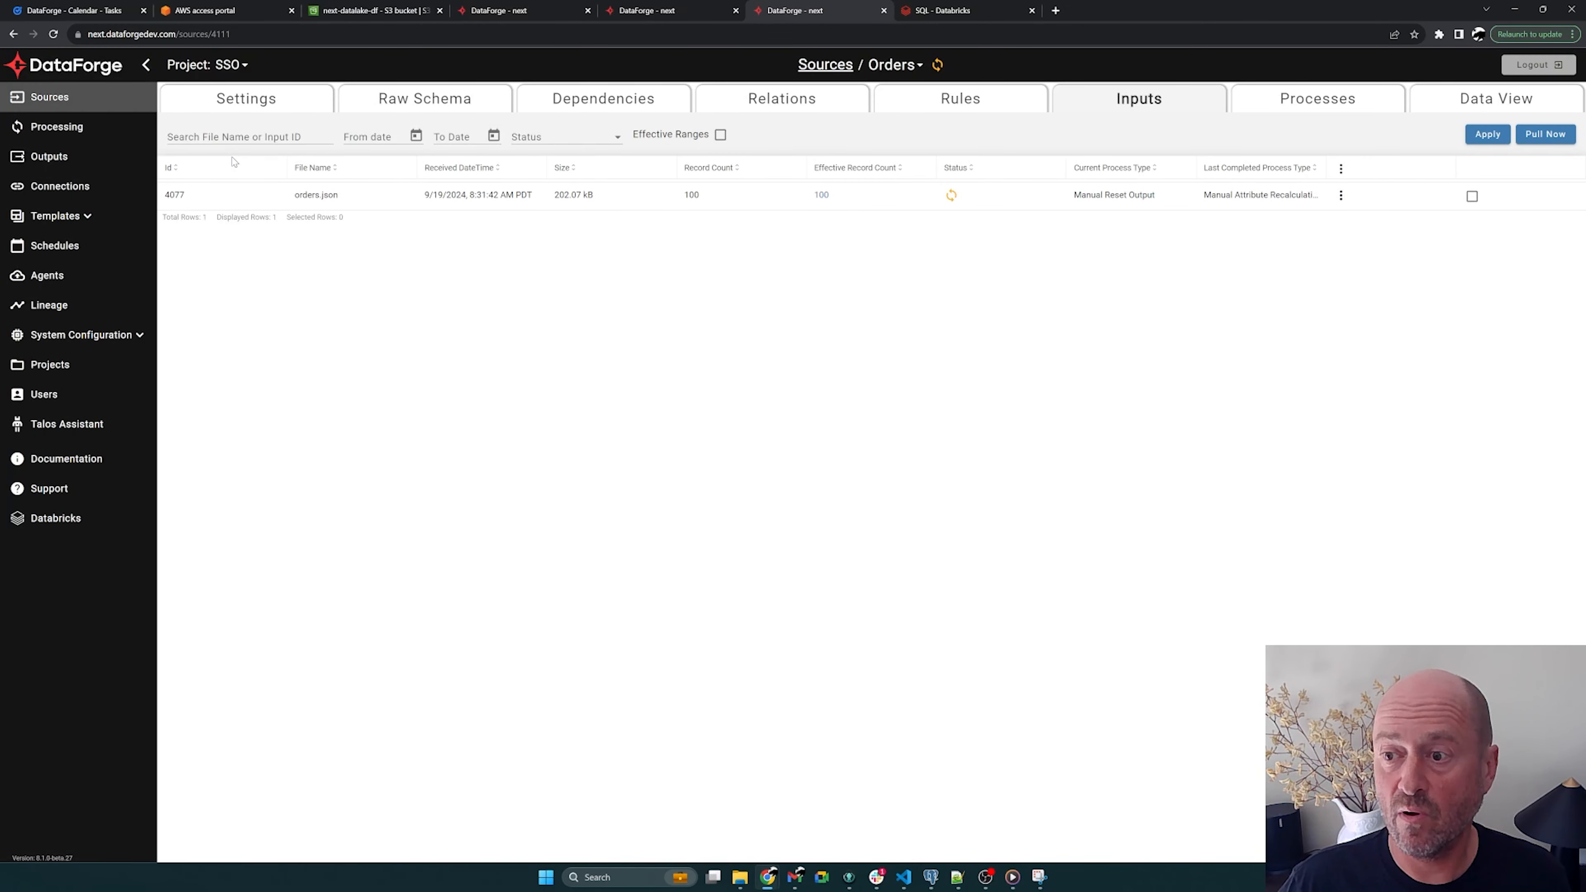
pyautogui.click(950, 192)
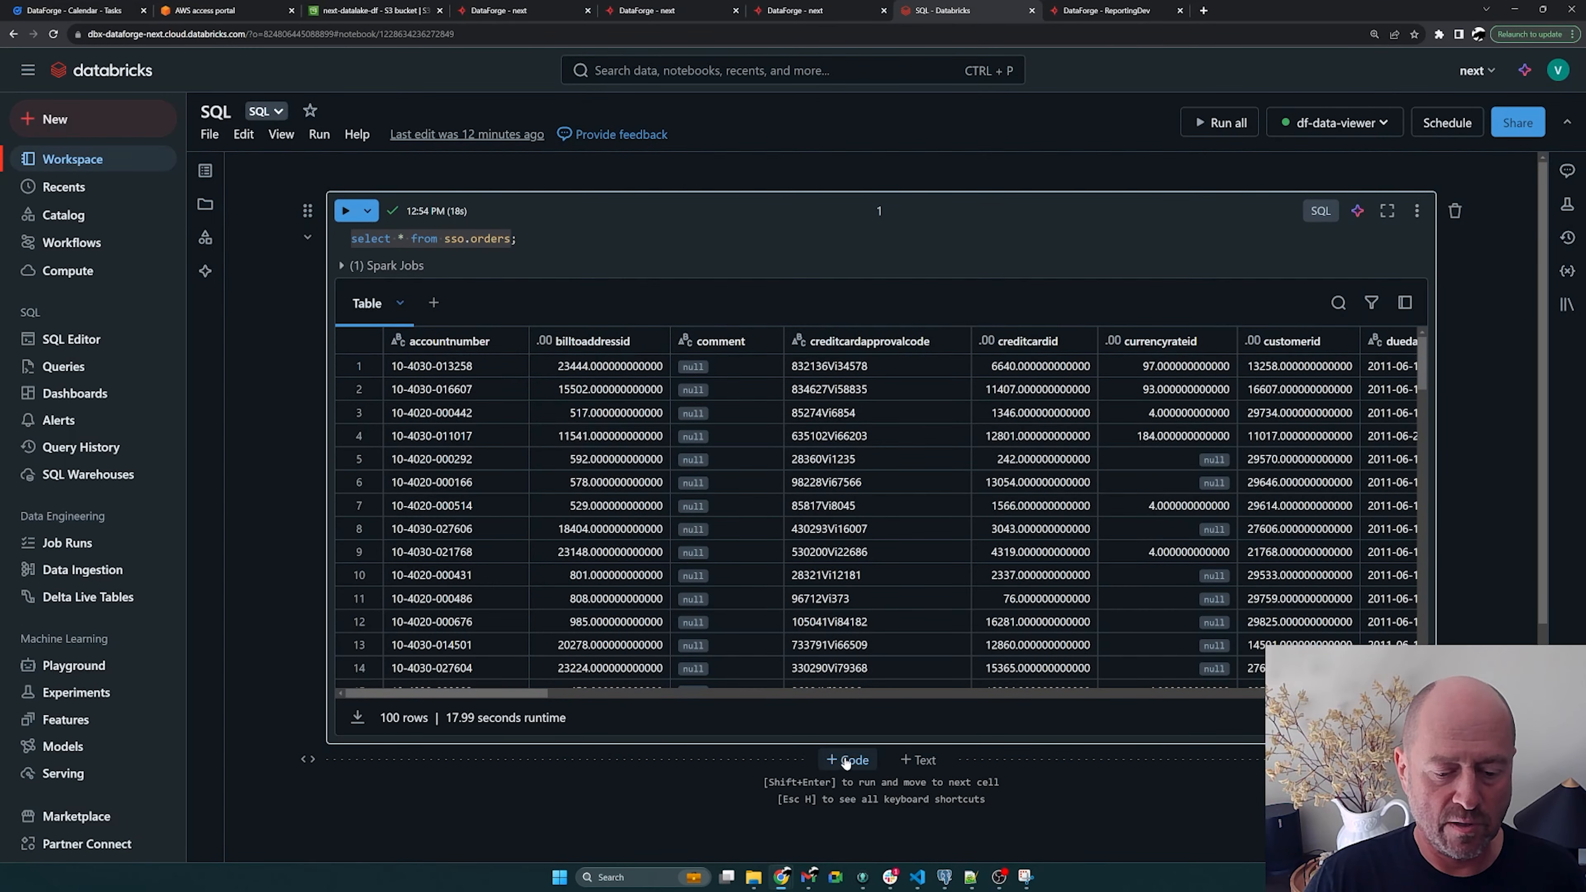
# Step: In the Databricks SQL notebook, add a code cell with select * from sso.order_details and run it
pyautogui.click(846, 760)
pyautogui.write('select * from sso.orders')
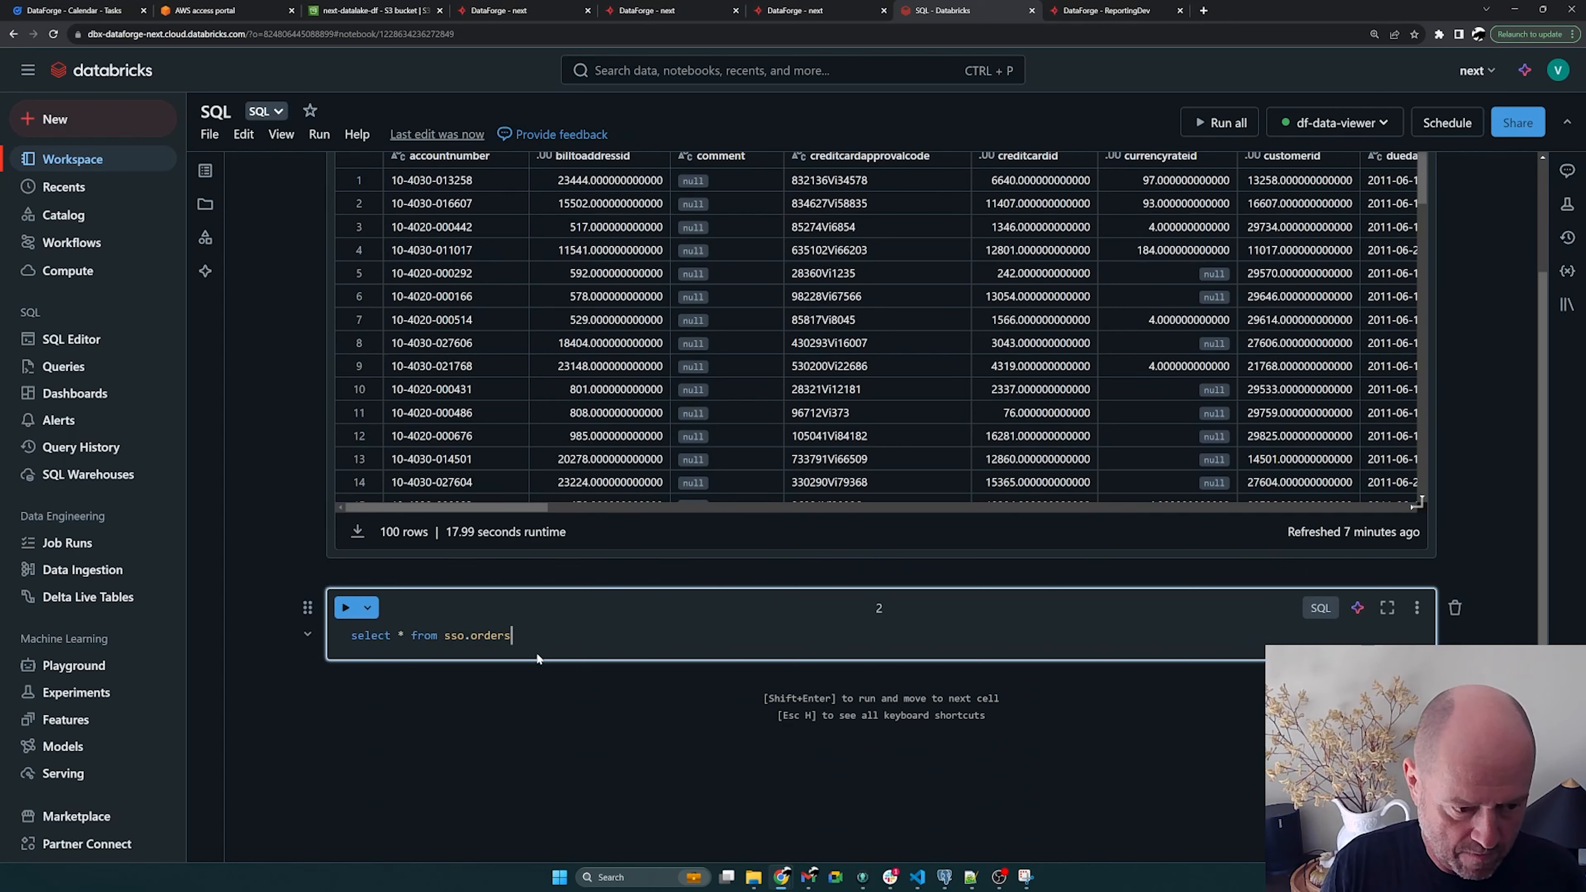
pyautogui.write('_details')
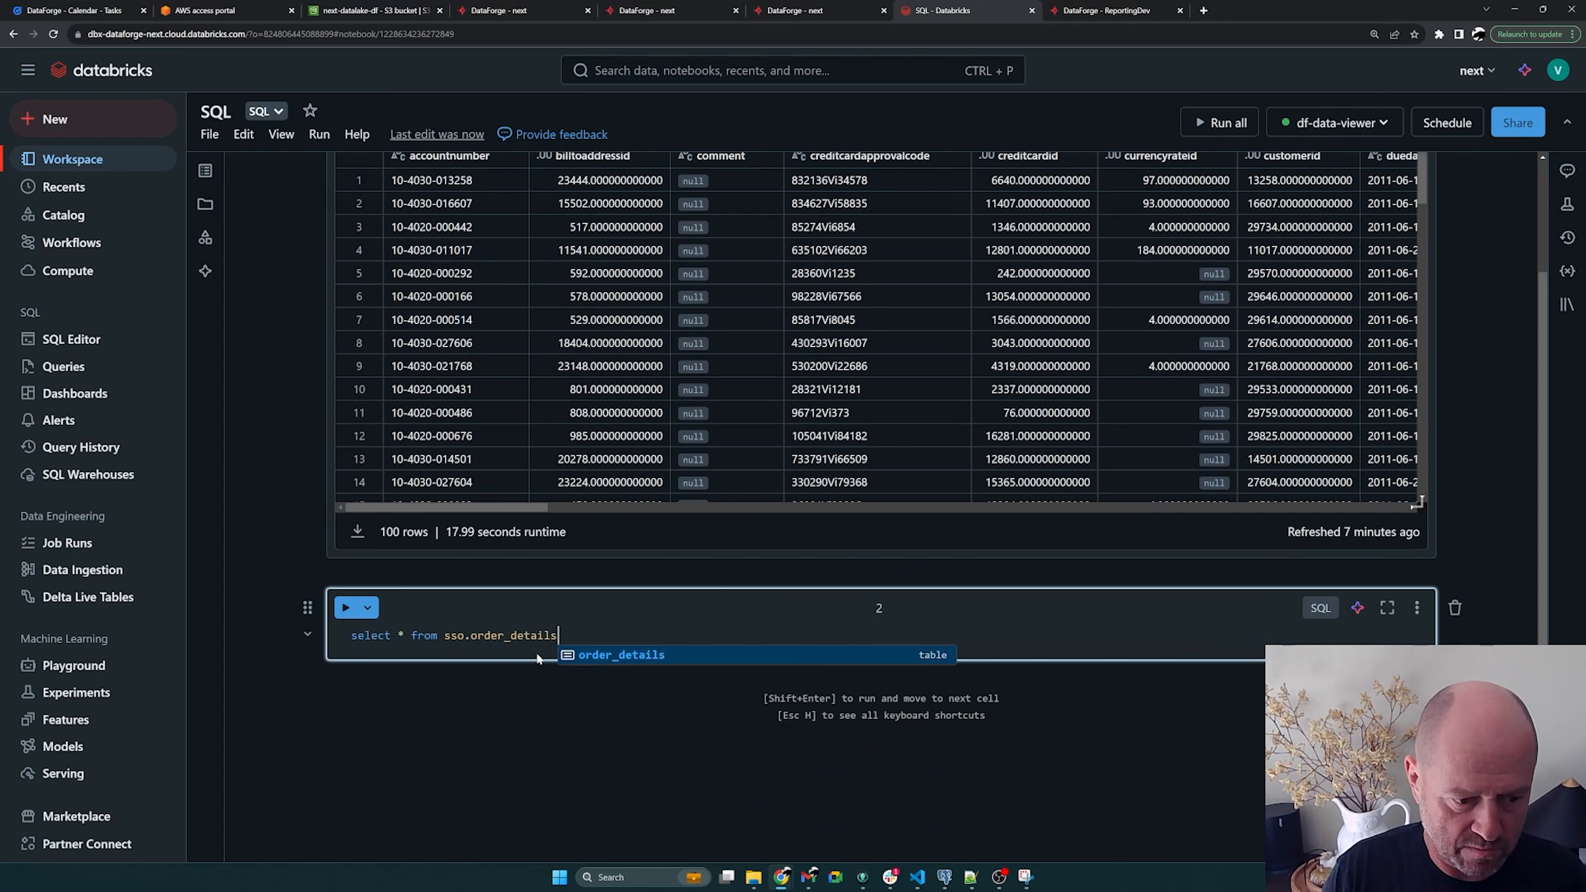
pyautogui.click(347, 607)
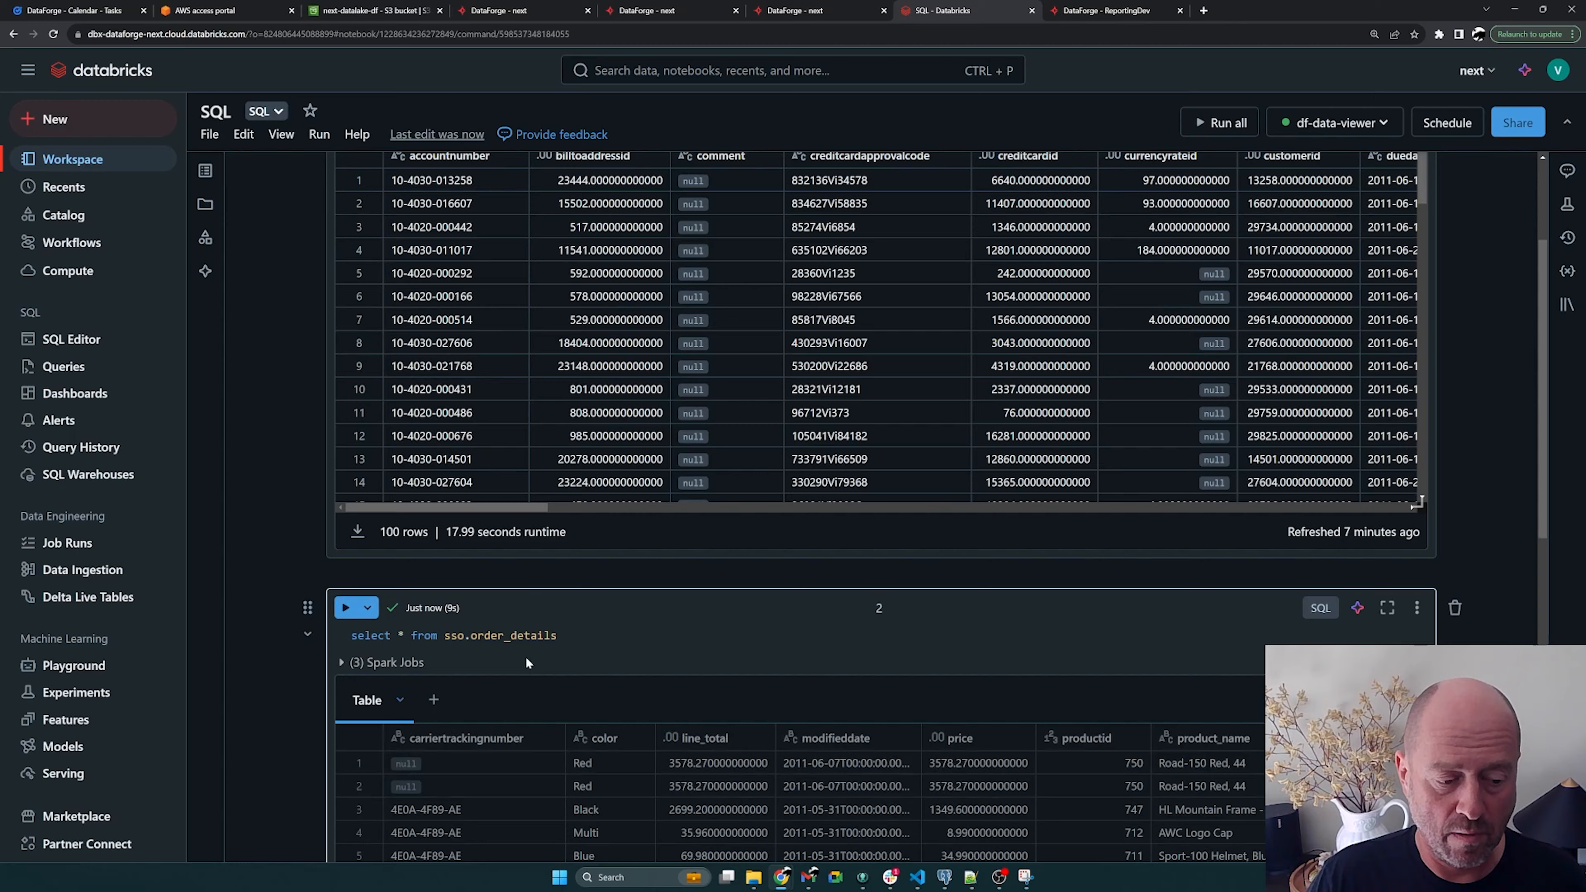
# Step: Compare the sso.orders and sso.order_details results, and examine the order_details columns, including orderid, weight and the product attributes
pyautogui.scroll(-2, 535, 654)
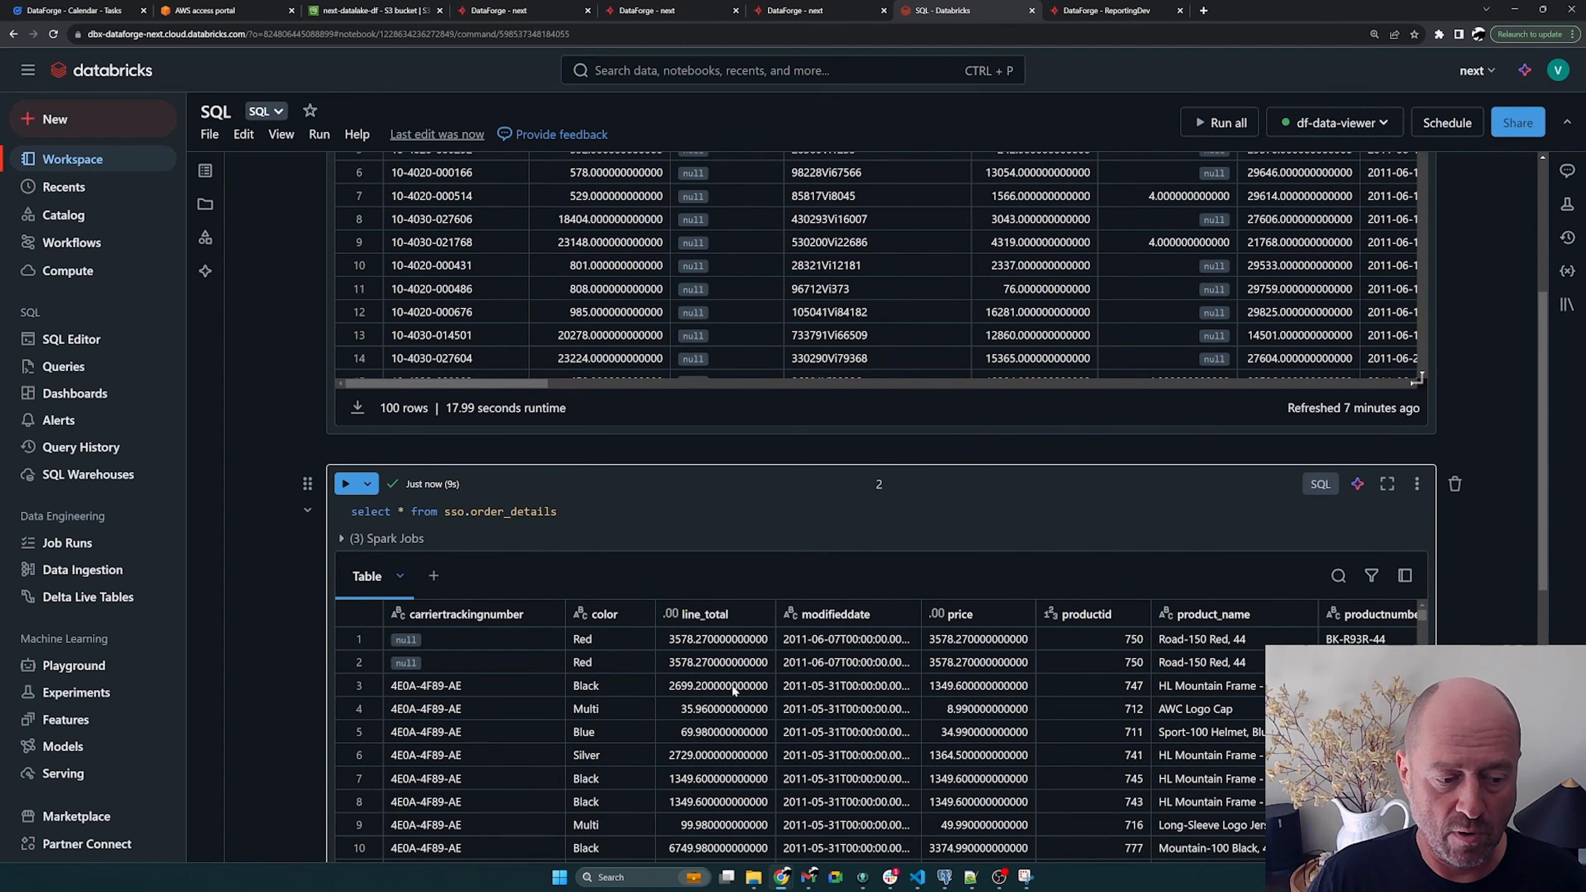
pyautogui.scroll(5, 781, 679)
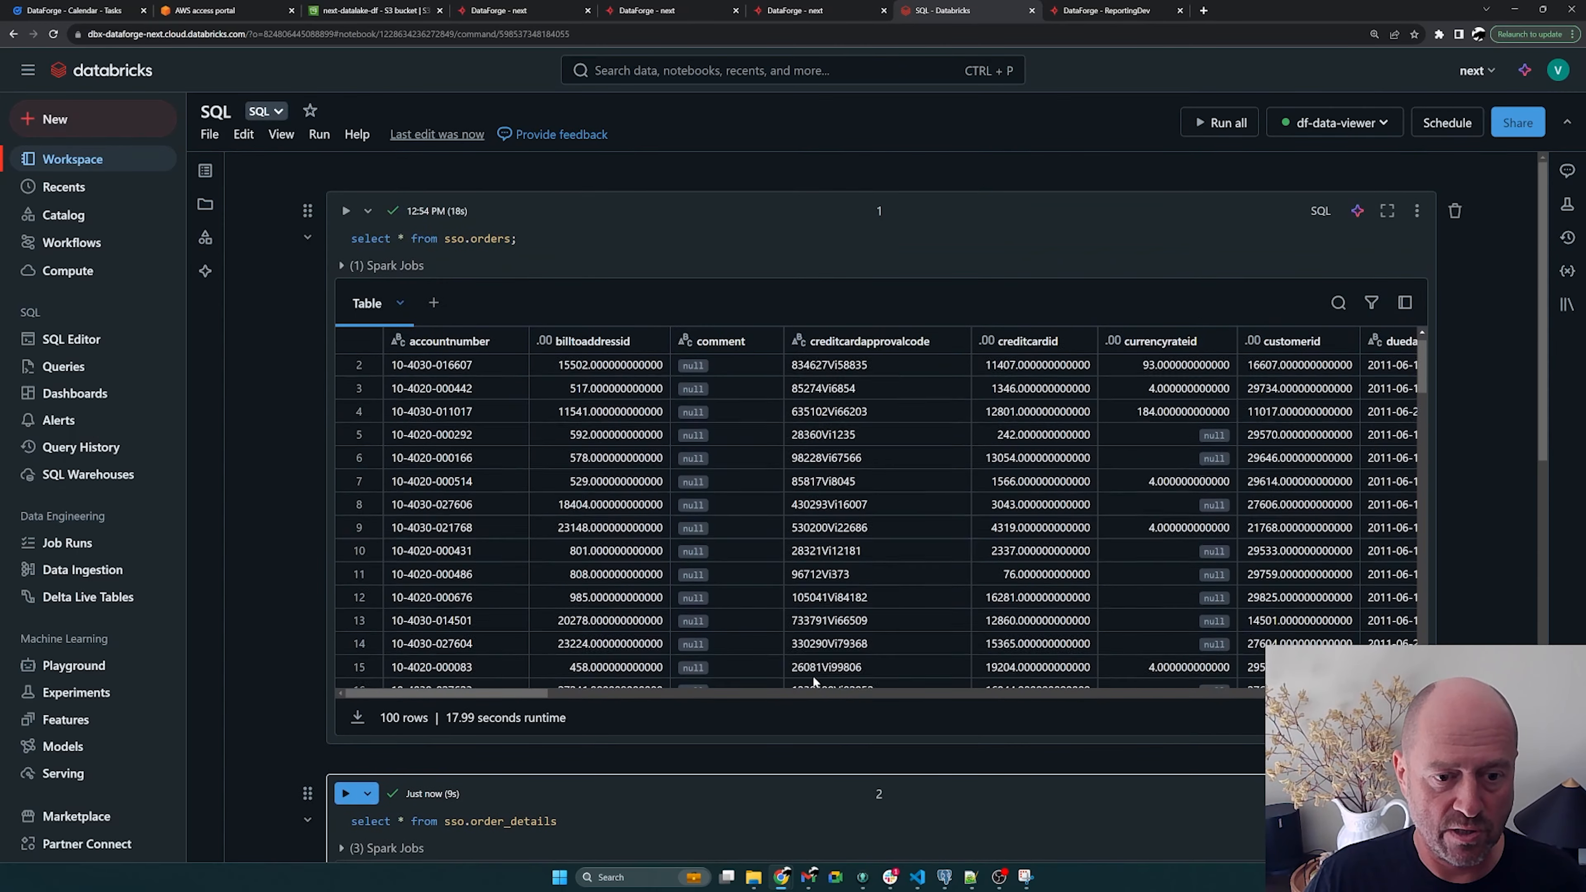
pyautogui.scroll(-4, 813, 681)
pyautogui.scroll(-5, 847, 724)
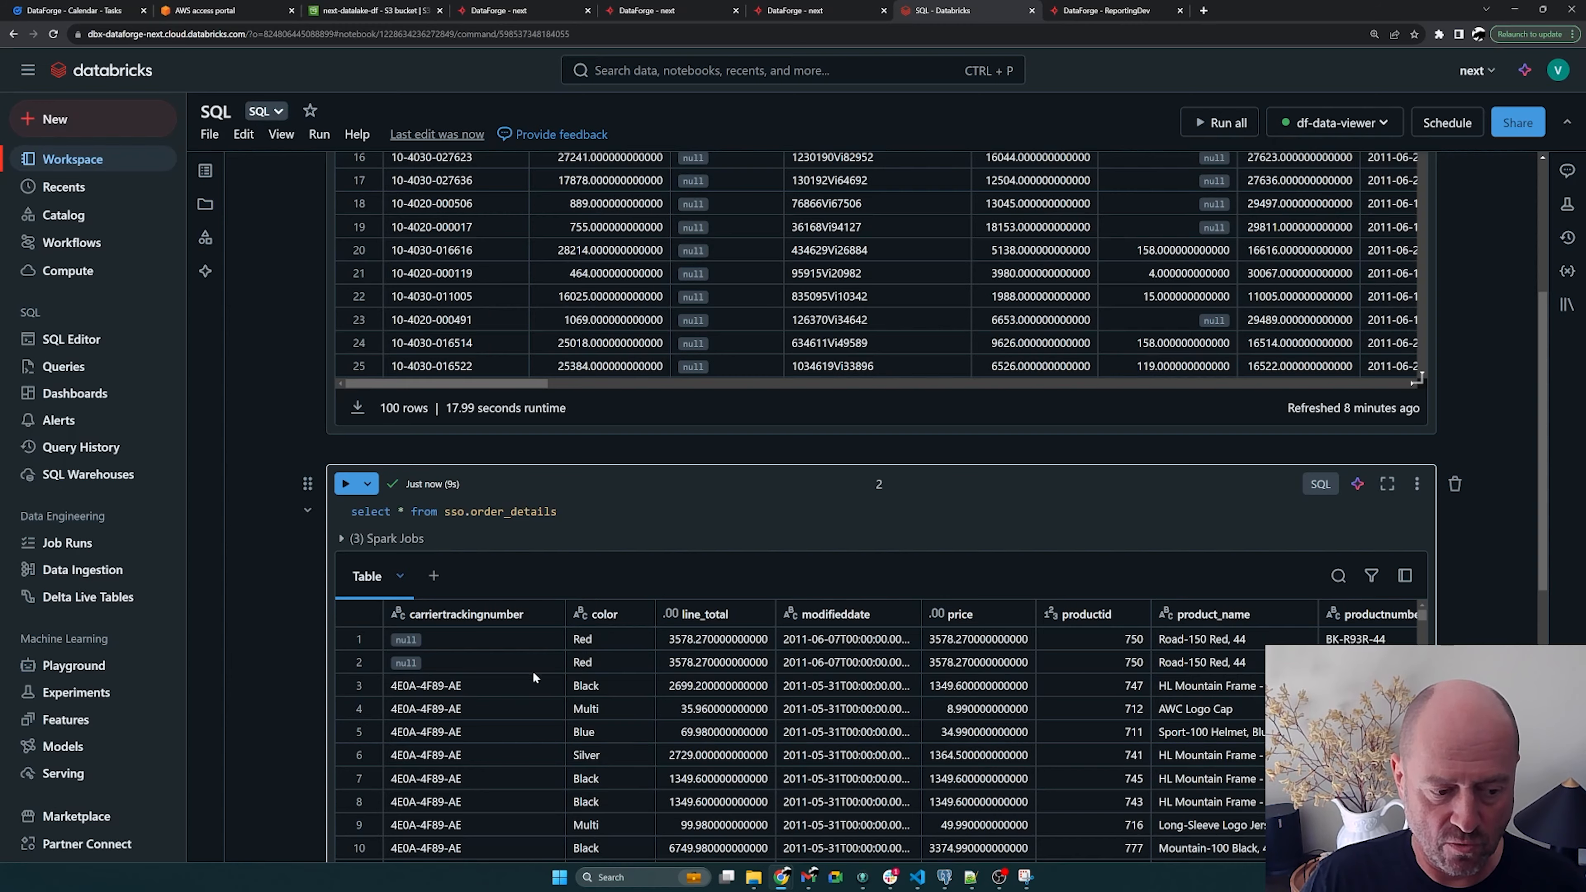
pyautogui.scroll(-3, 1541, 352)
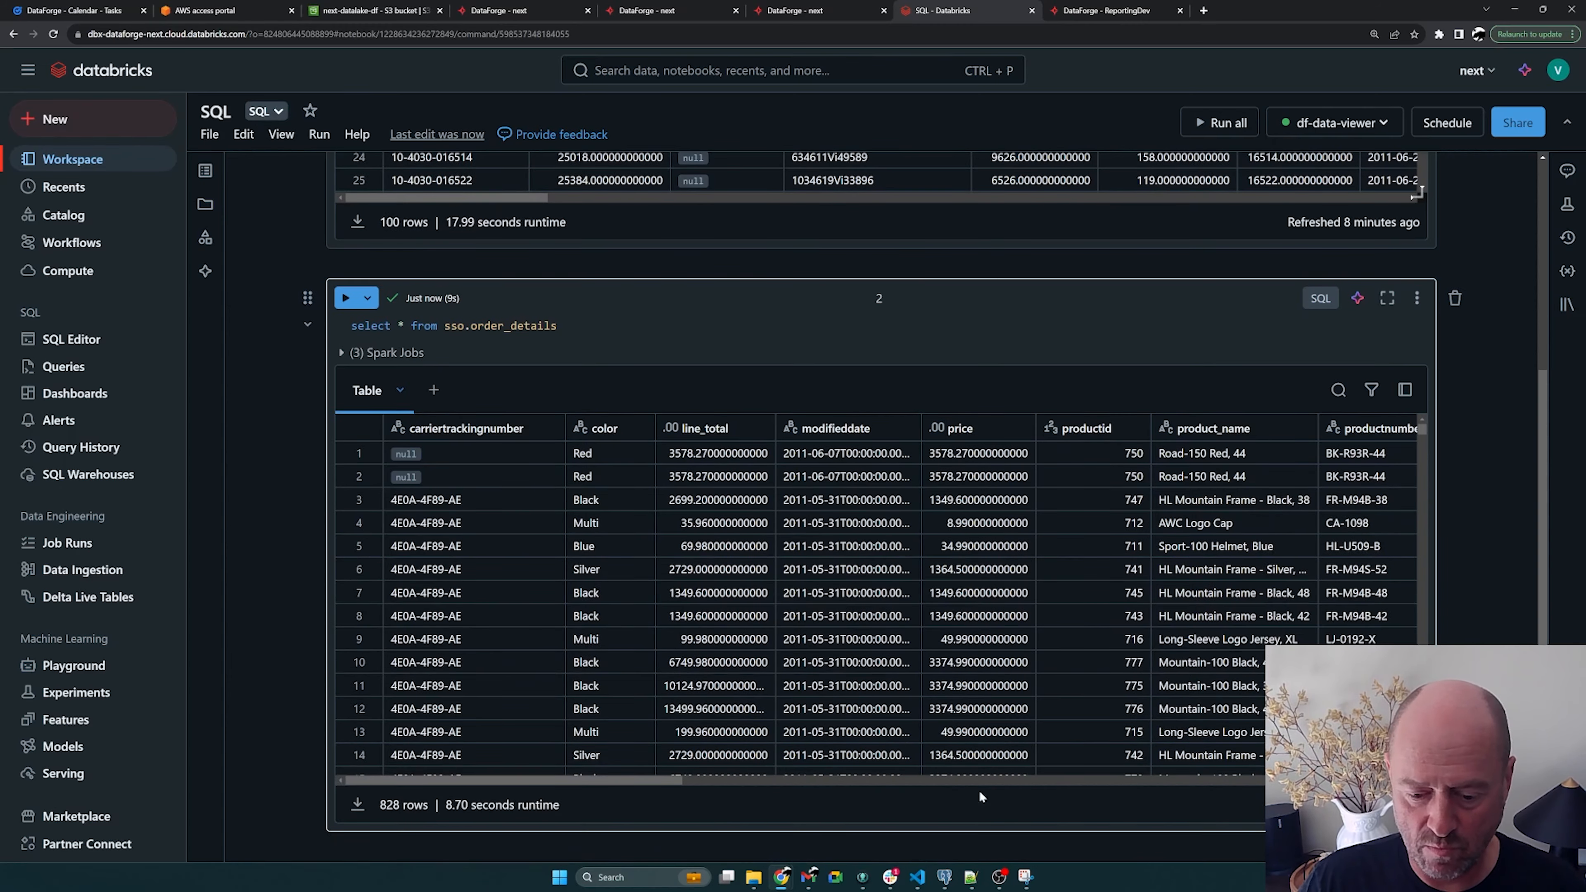
pyautogui.moveTo(511, 781); pyautogui.dragTo(1260, 781)
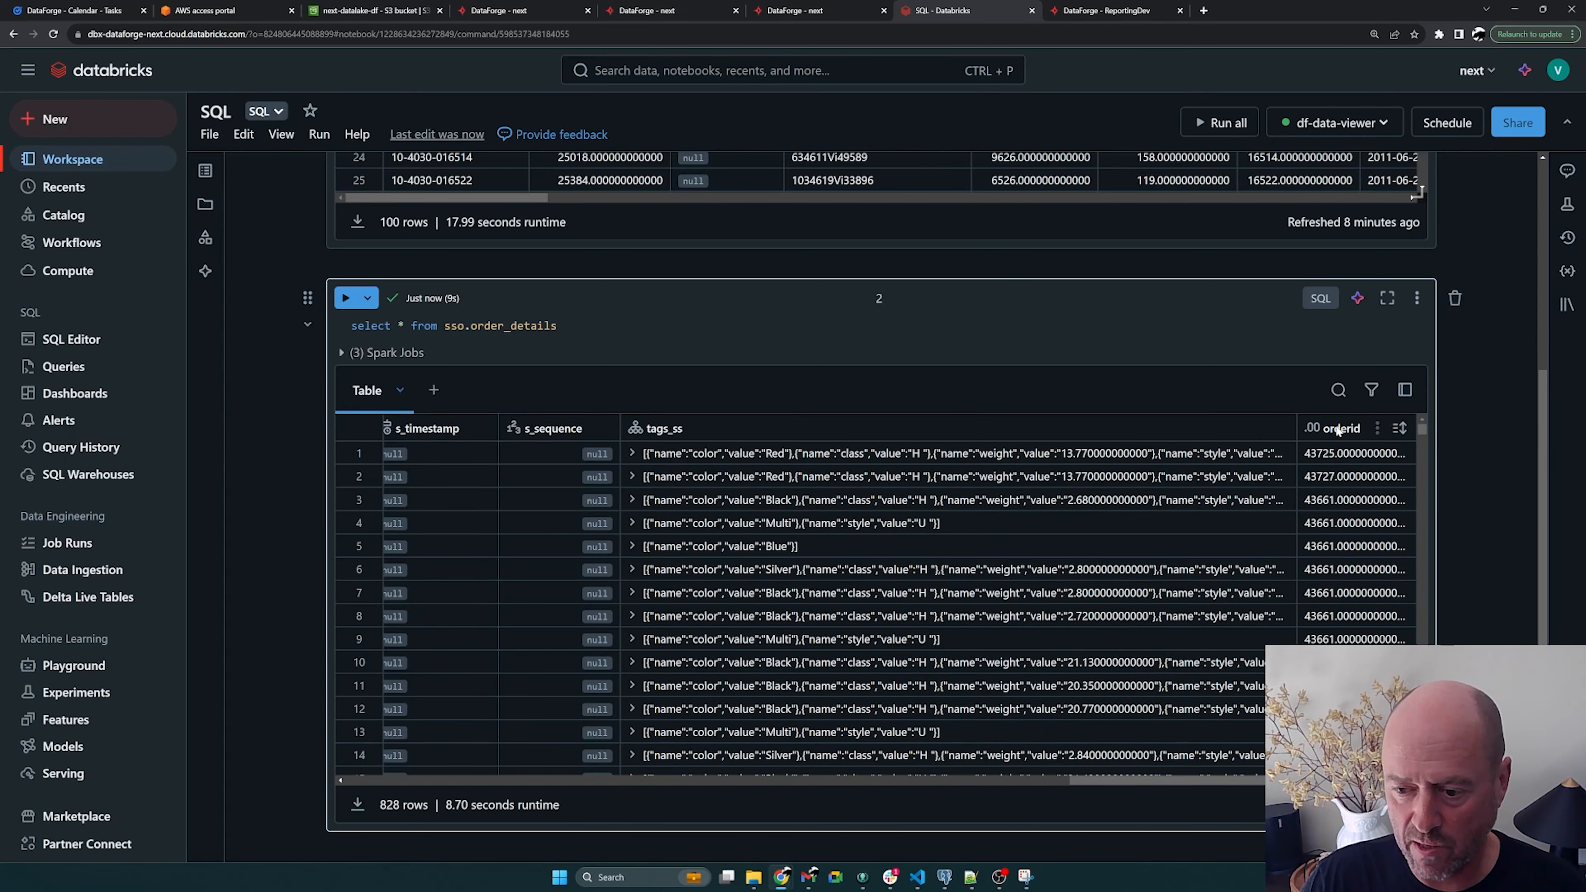
pyautogui.click(1329, 569)
pyautogui.click(1322, 592)
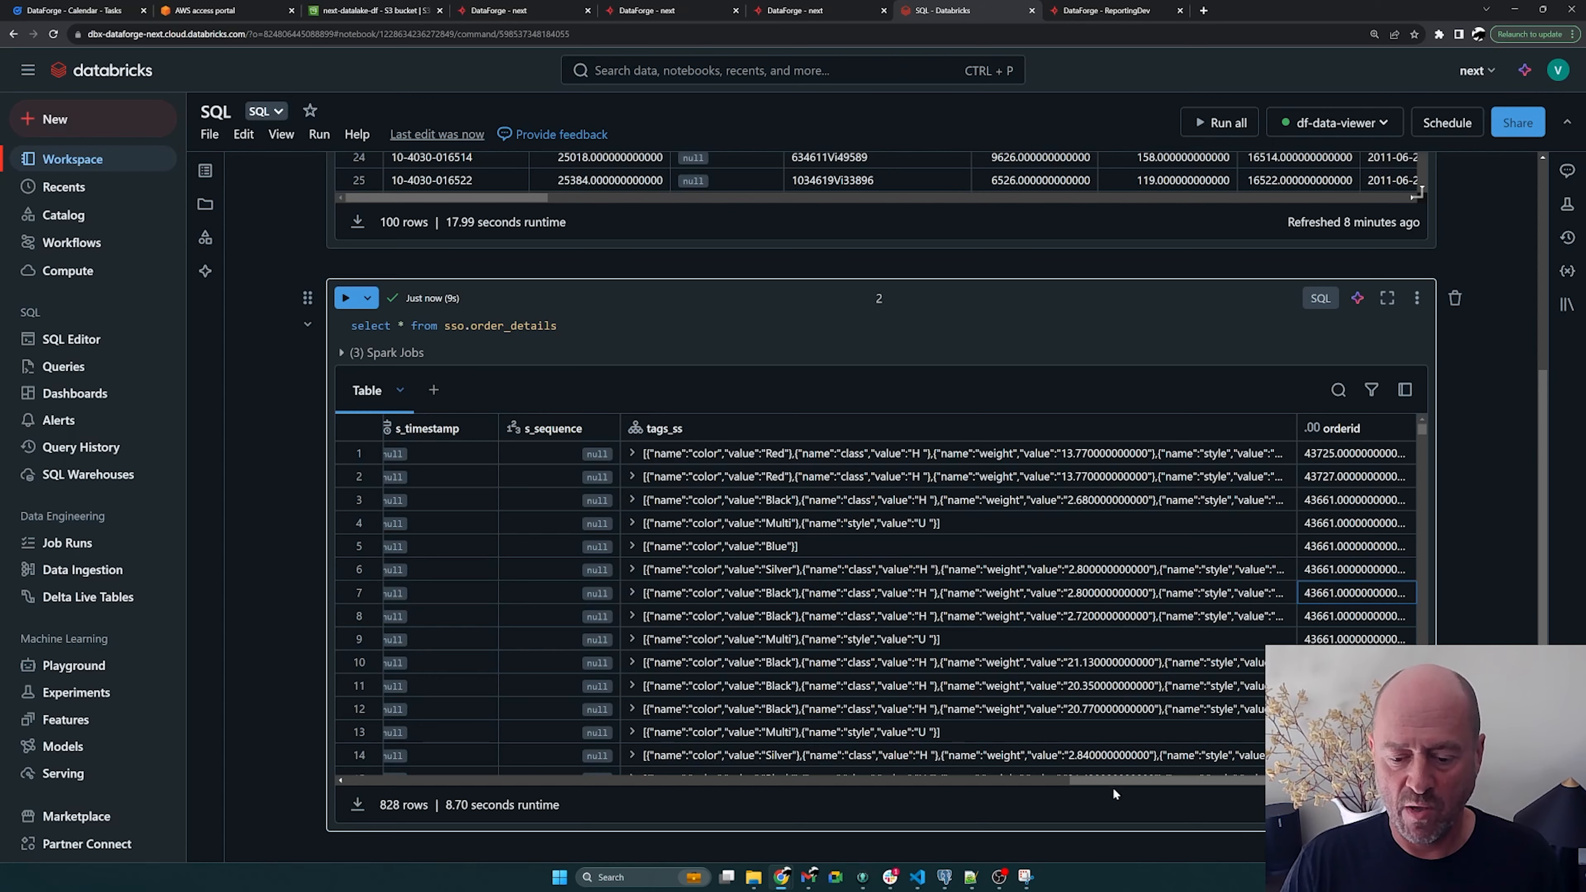
pyautogui.moveTo(1112, 787); pyautogui.dragTo(798, 790)
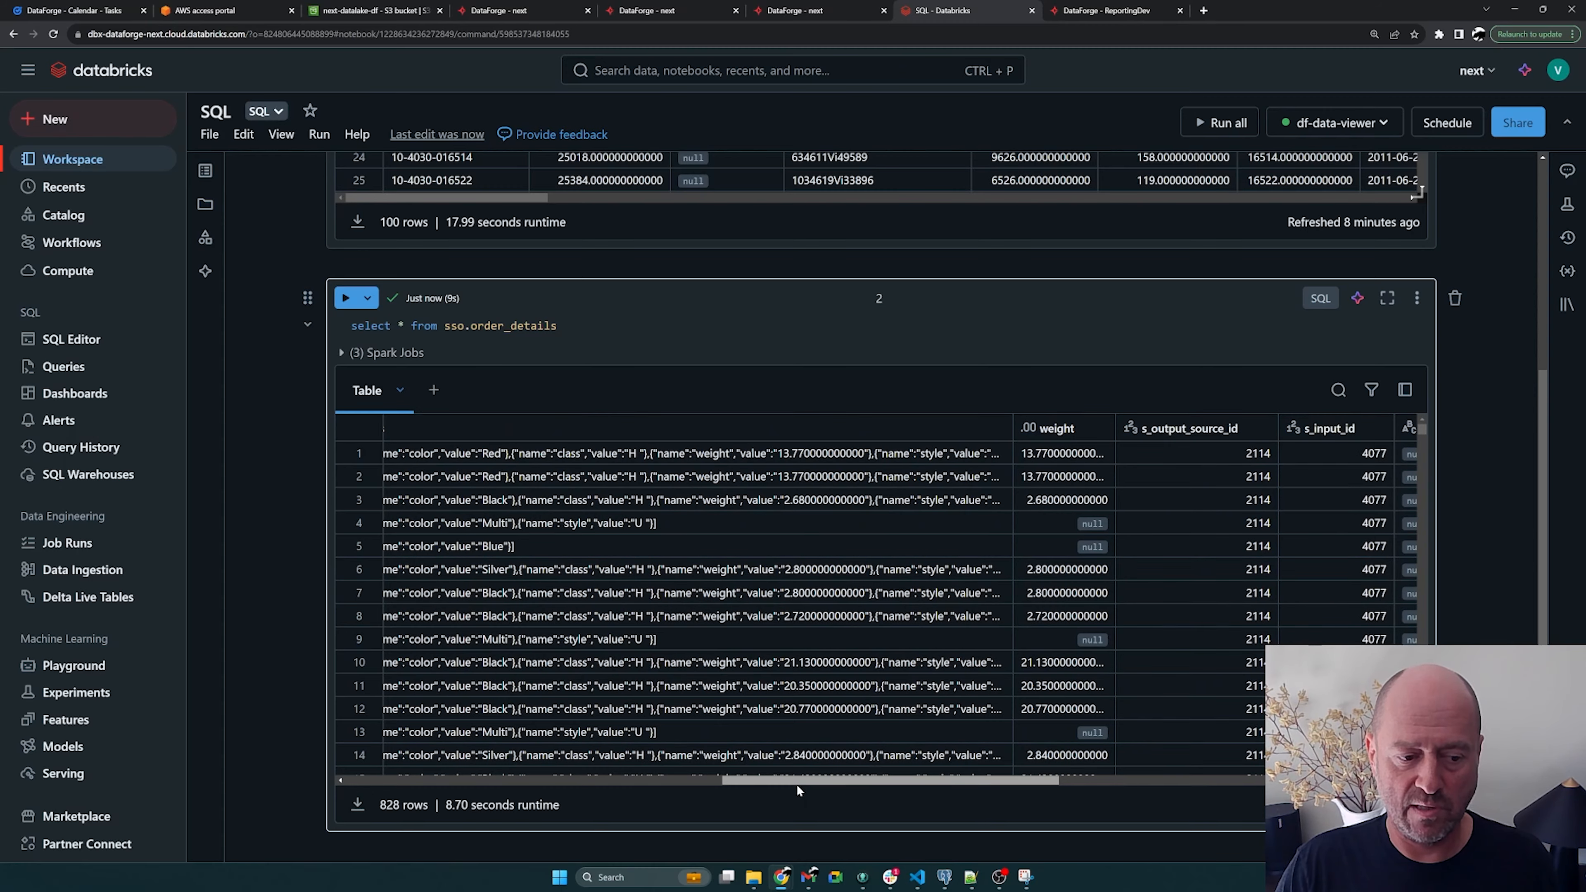
pyautogui.moveTo(798, 788); pyautogui.dragTo(411, 781)
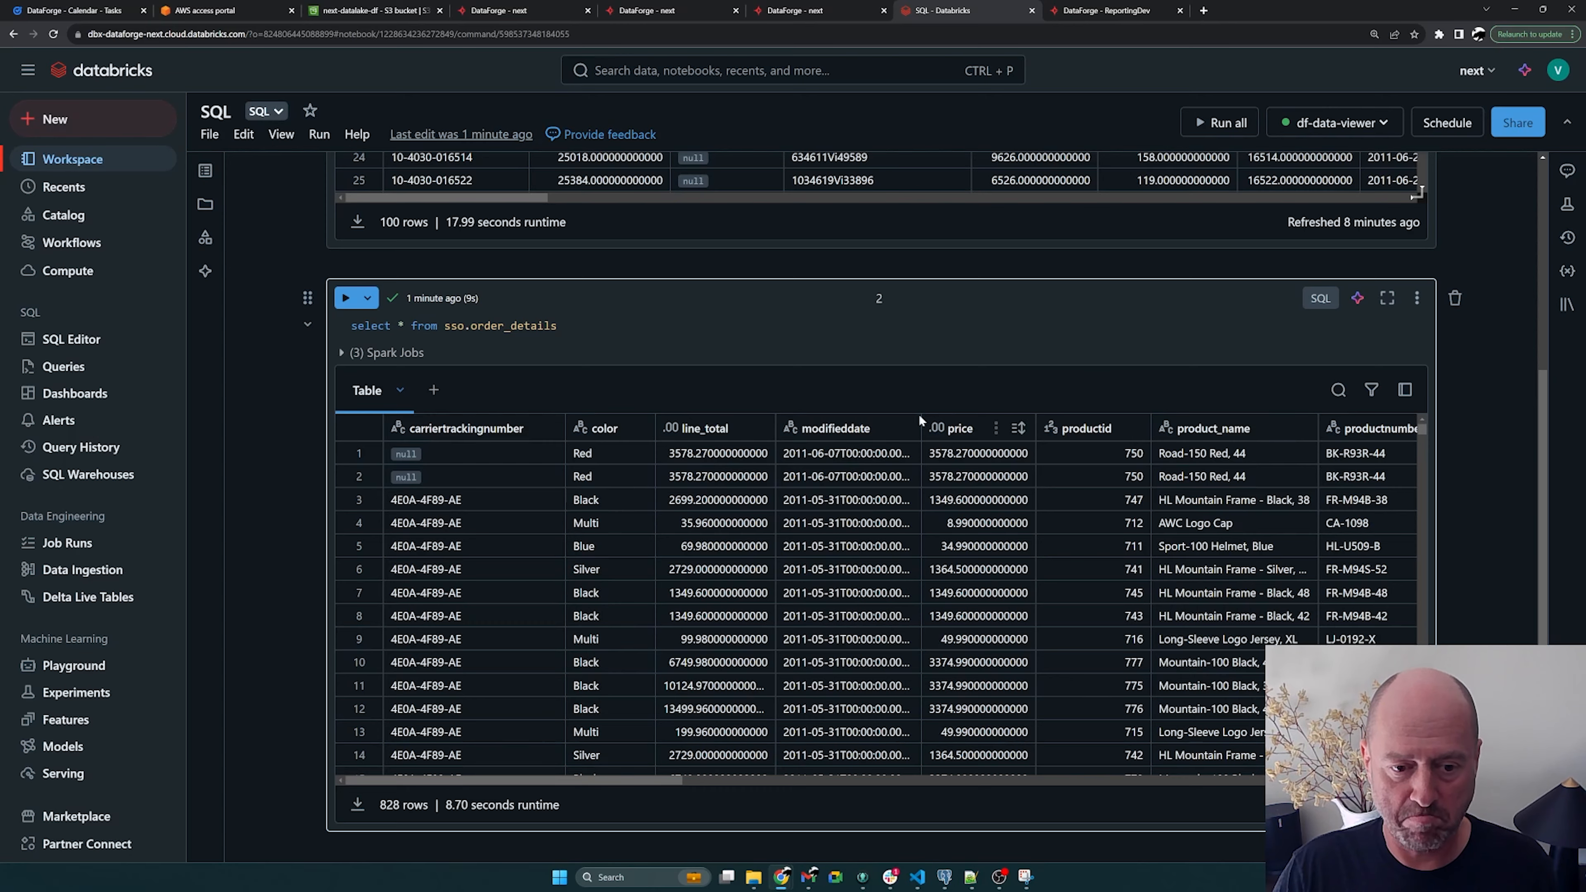
pyautogui.moveTo(630, 784); pyautogui.dragTo(1082, 783)
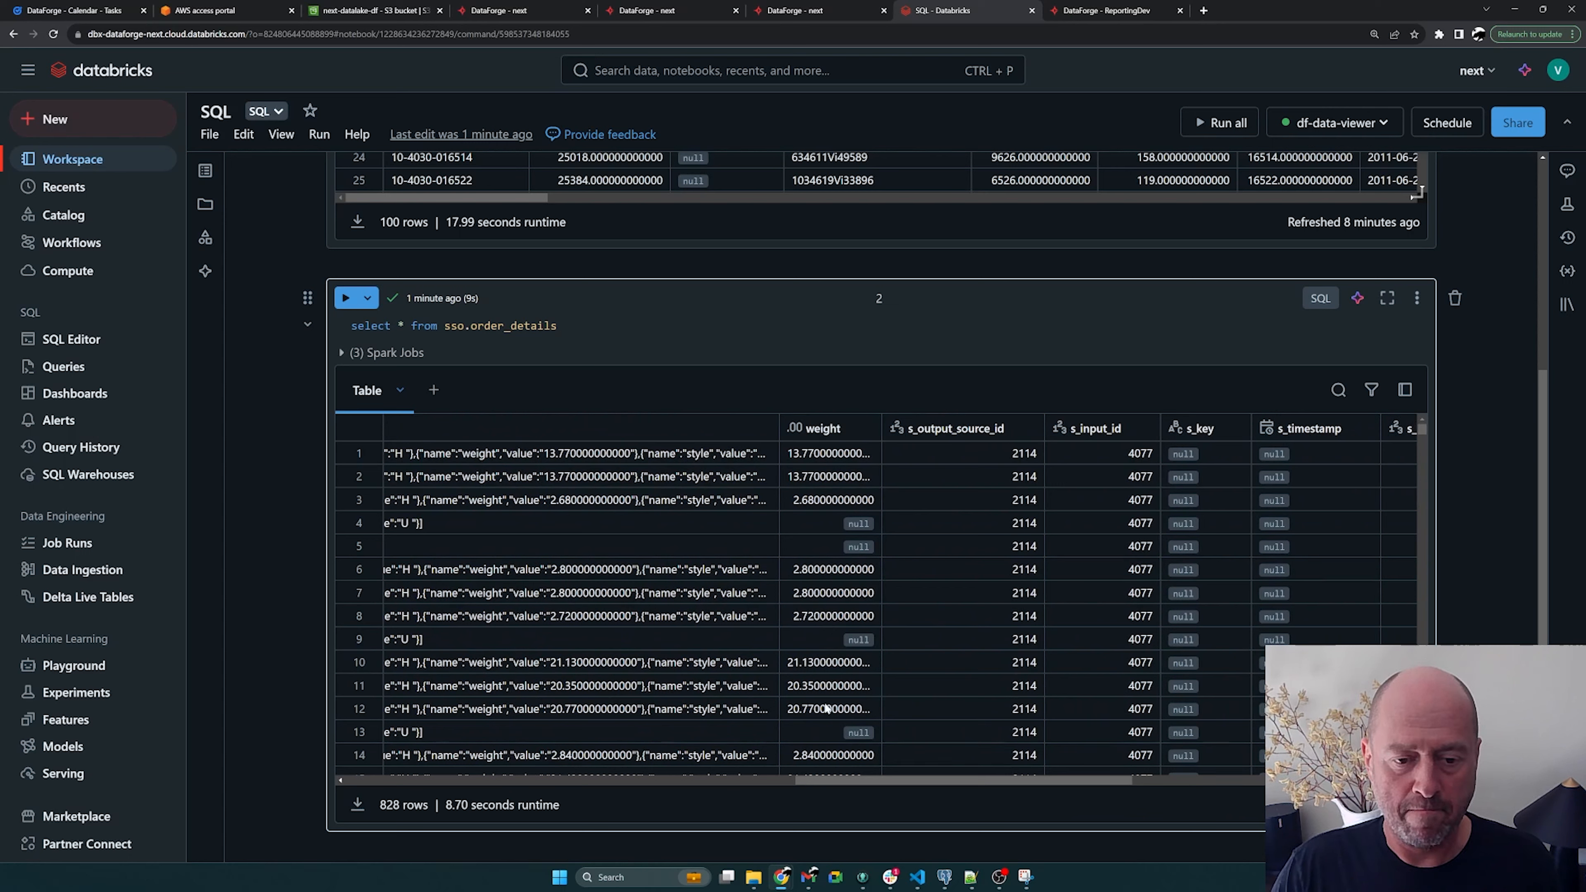